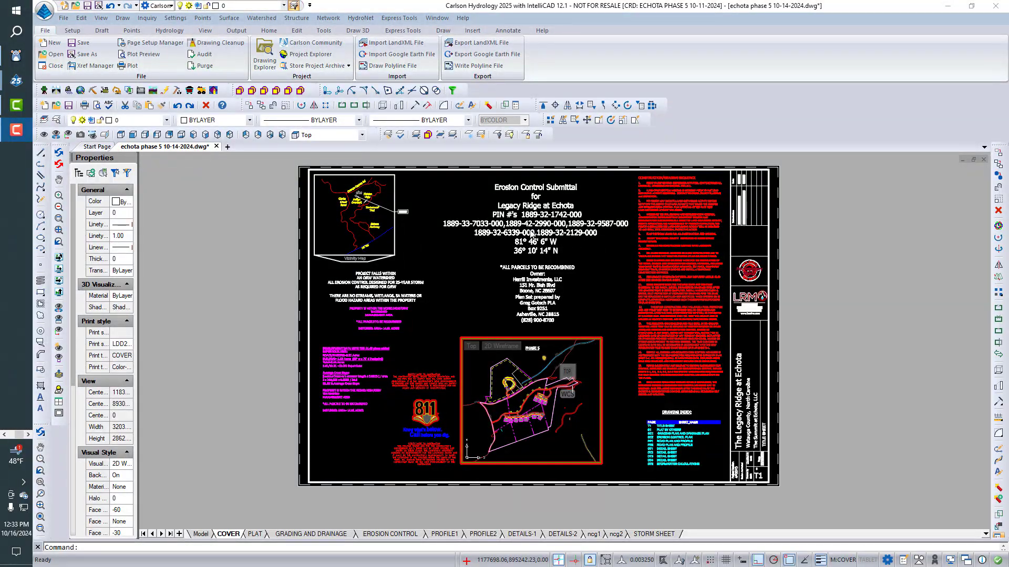
# Examine the cover sheet's title text, vicinity map, project notes and Phase 5 viewport
pyautogui.doubleClick(482, 334)
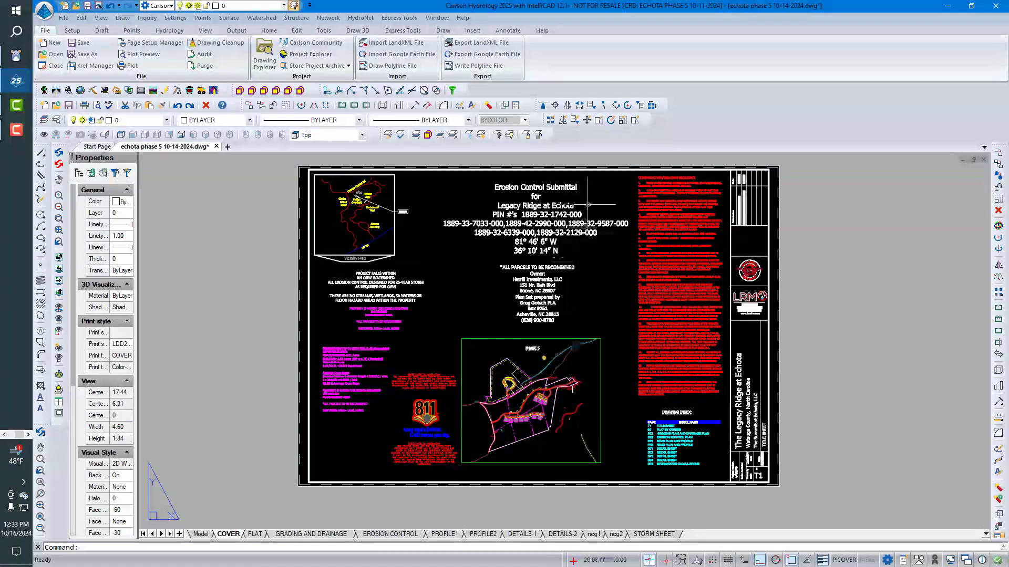
pyautogui.scroll(1, 586, 206)
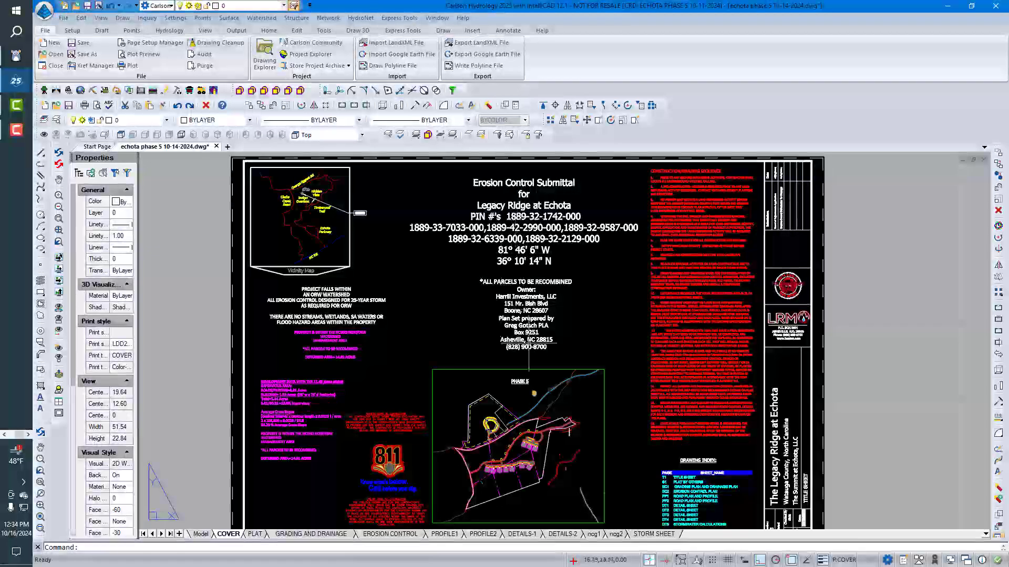
pyautogui.scroll(2, 544, 357)
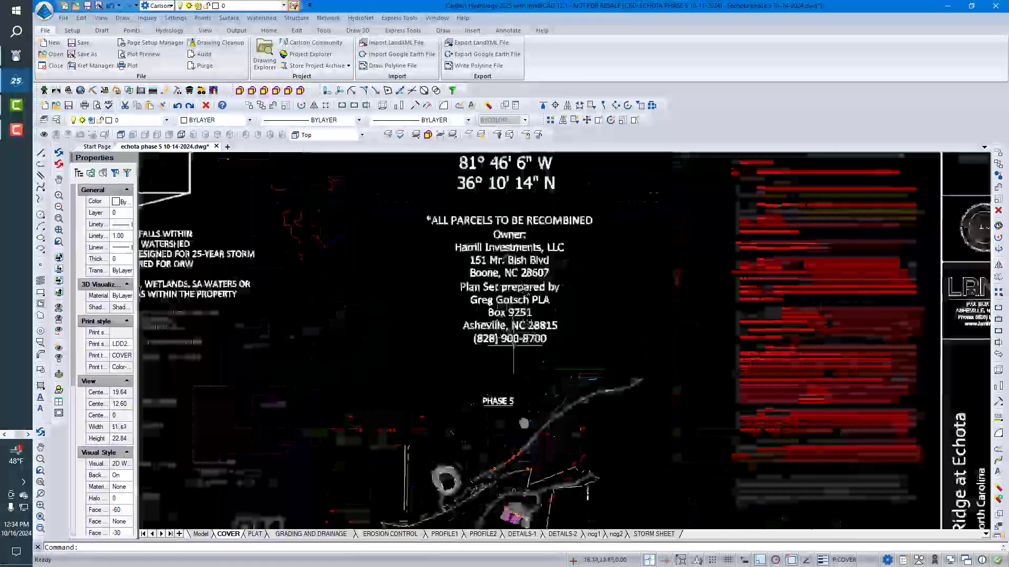
pyautogui.scroll(-4, 516, 345)
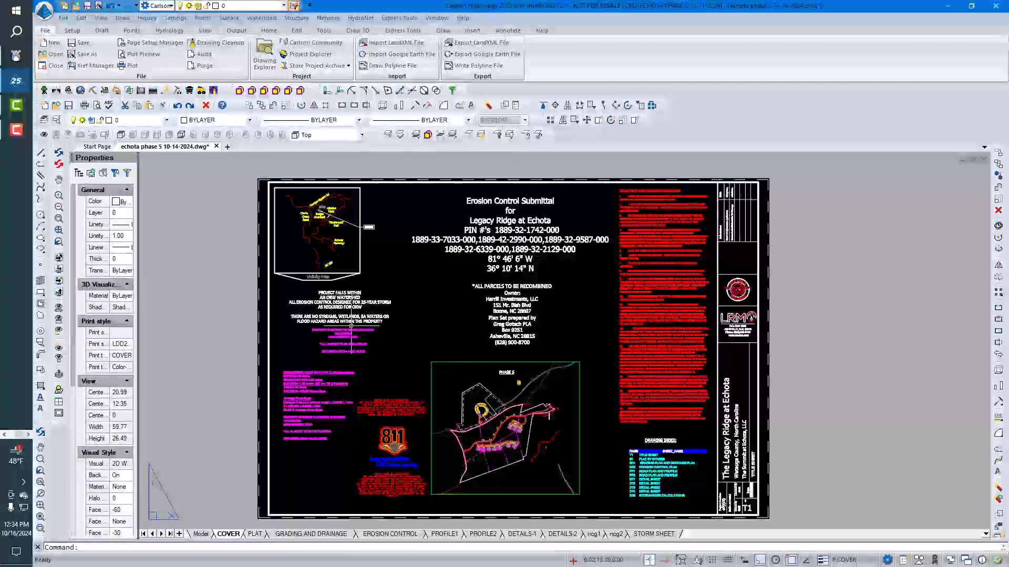
pyautogui.scroll(5, 299, 224)
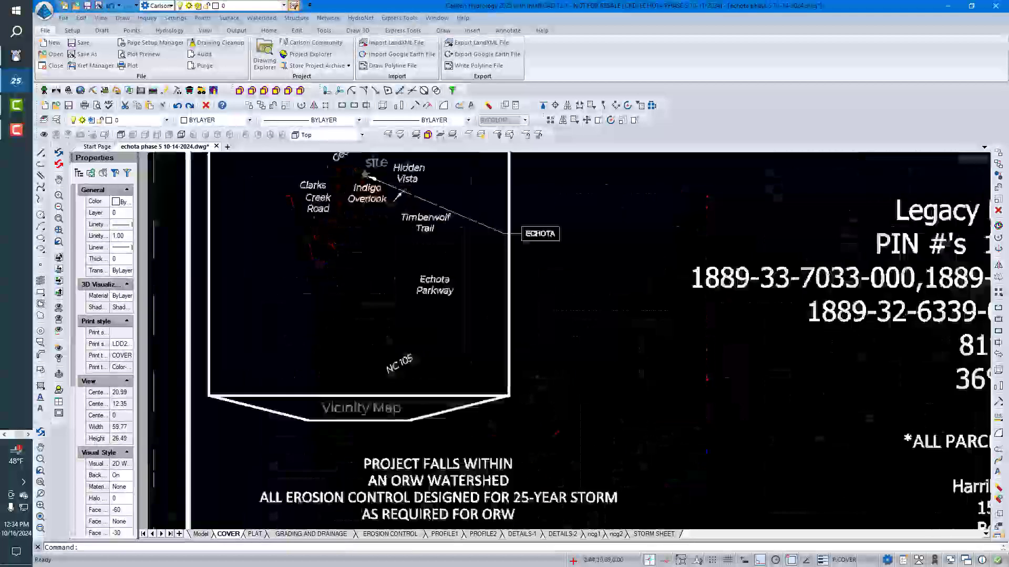
pyautogui.scroll(-4, 458, 321)
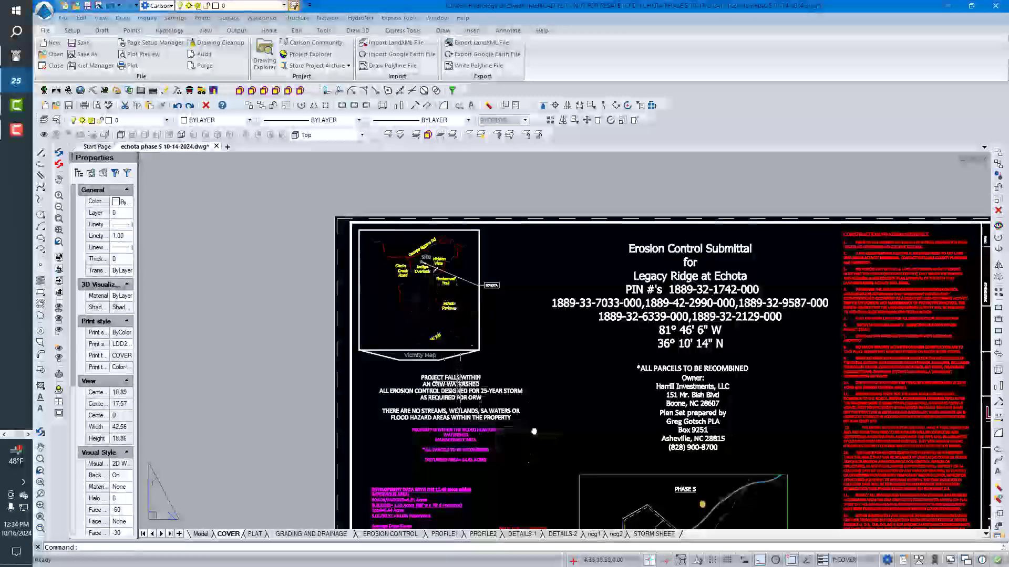
pyautogui.scroll(2, 440, 291)
pyautogui.scroll(-5, 440, 290)
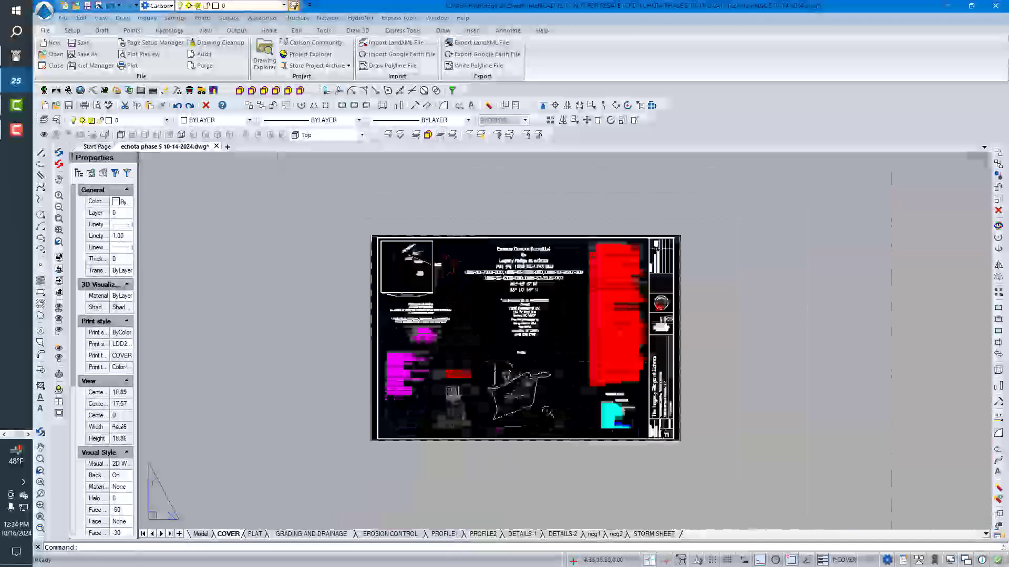
pyautogui.scroll(3, 538, 405)
pyautogui.scroll(2, 538, 406)
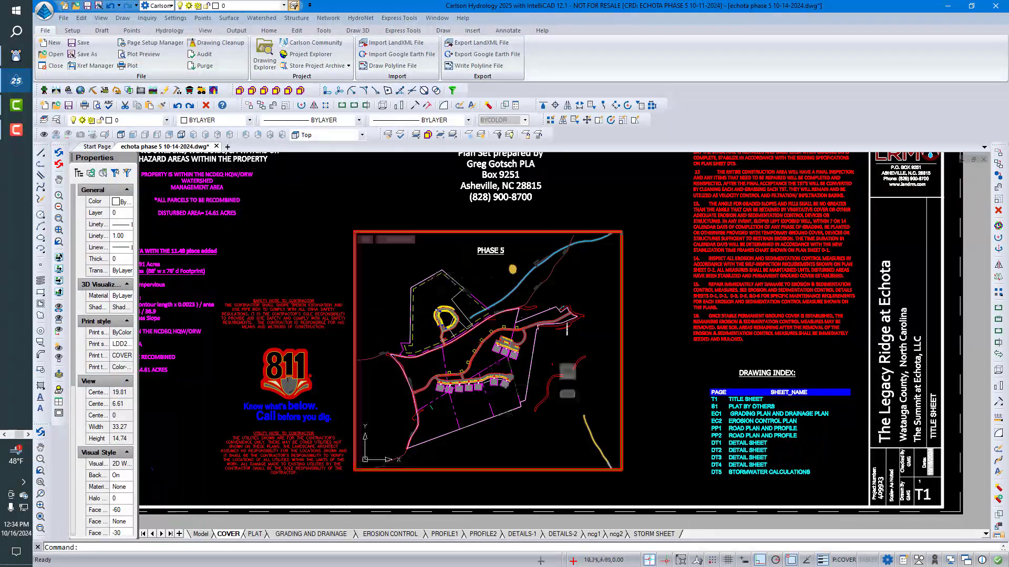
# With the Phase 5 viewport active, view the layer settings full screen and widen the VP Freeze/Thaw column, then minimize them
pyautogui.doubleClick(470, 275)
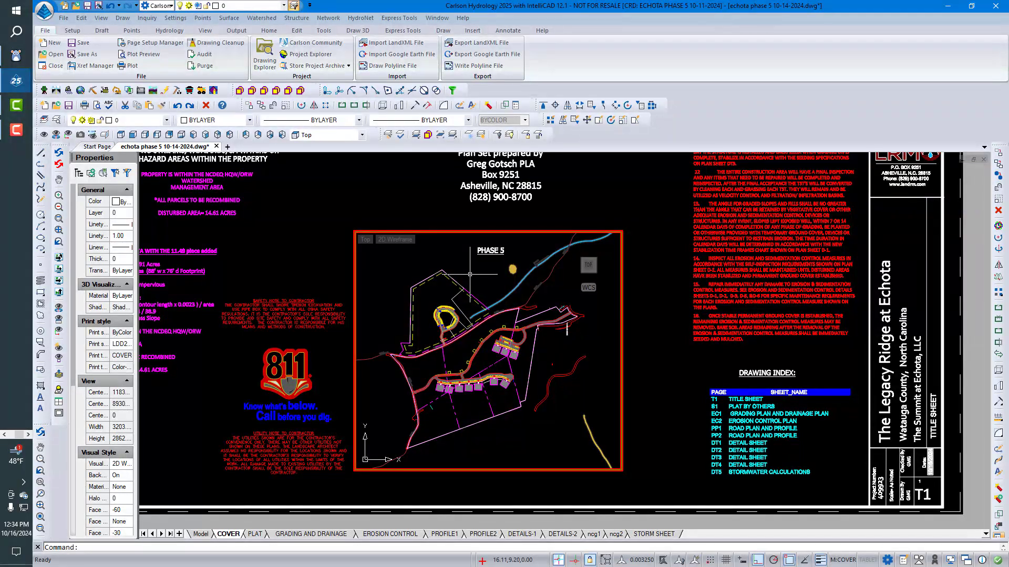
pyautogui.write('la')
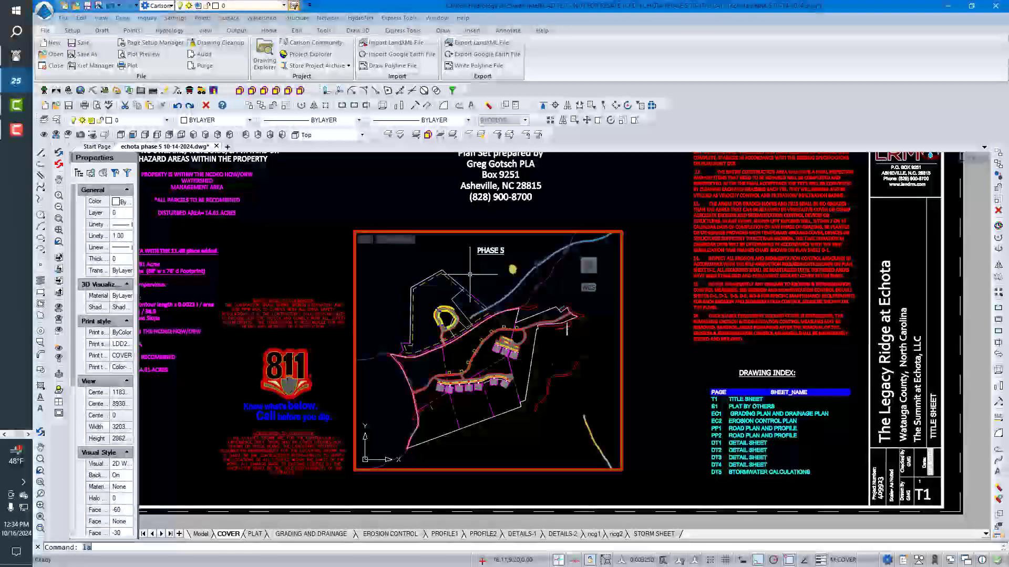
pyautogui.press('Return')
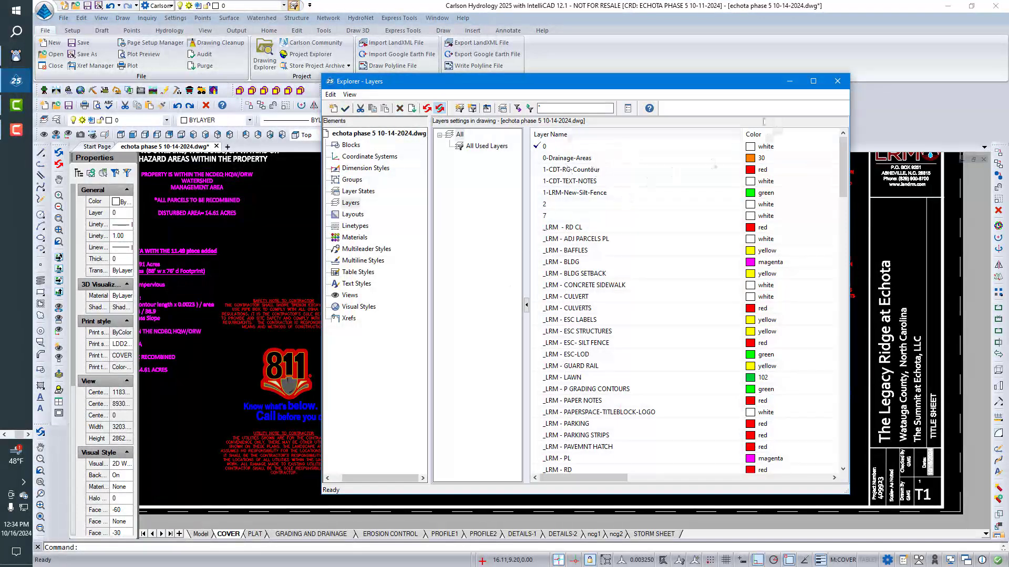
pyautogui.click(813, 81)
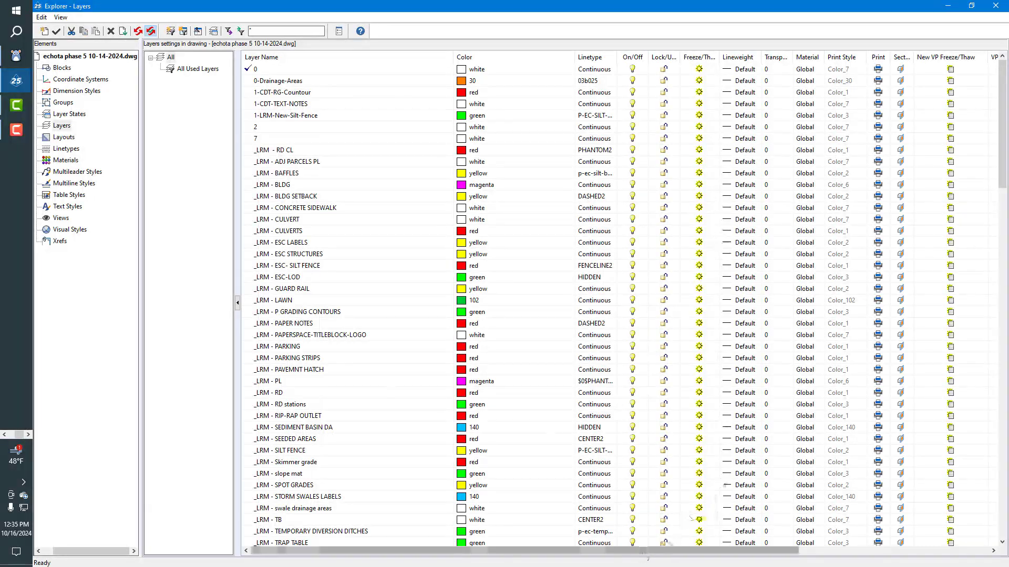
pyautogui.moveTo(656, 551); pyautogui.dragTo(856, 561)
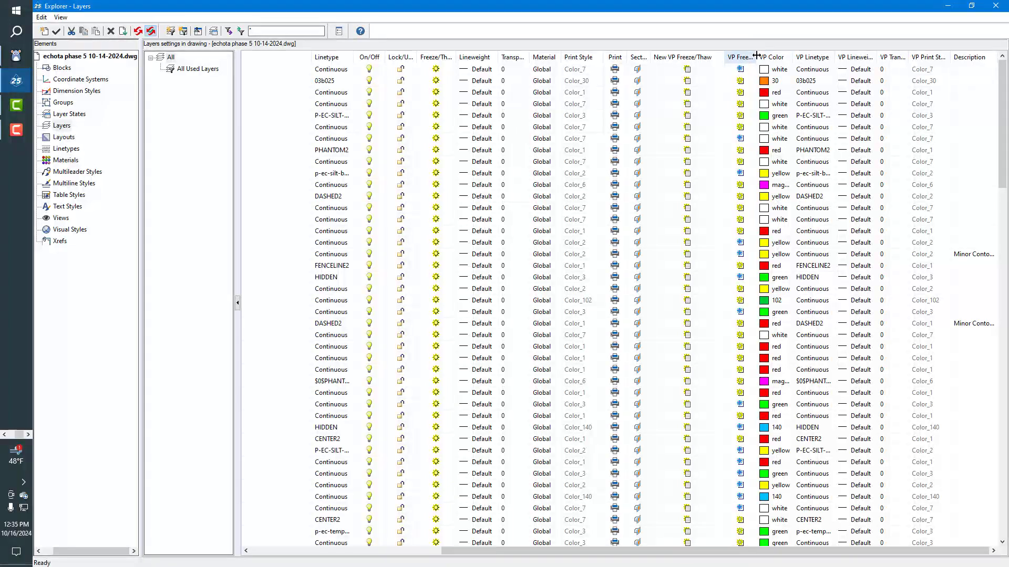
pyautogui.moveTo(756, 54); pyautogui.dragTo(796, 58)
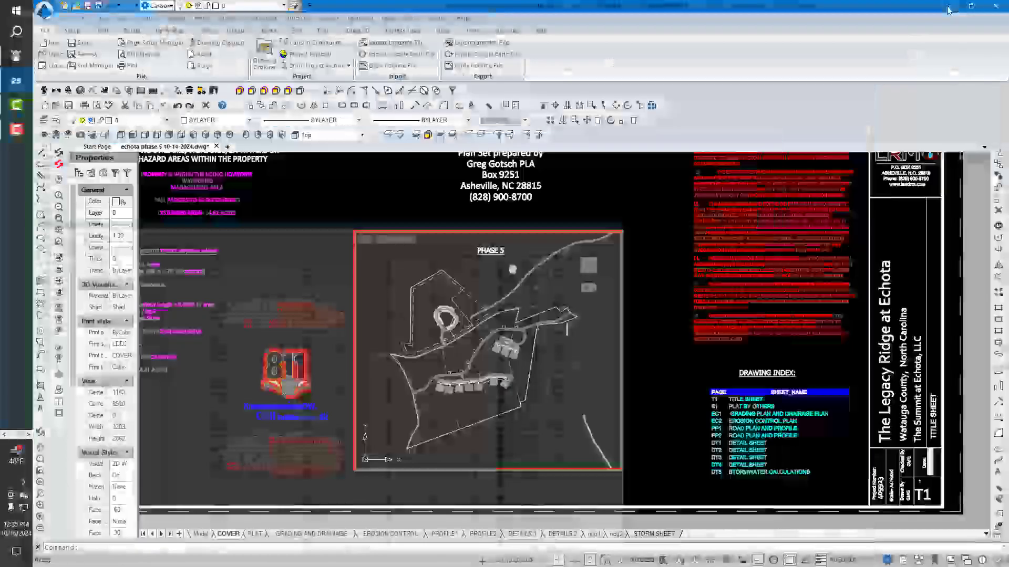
pyautogui.click(948, 5)
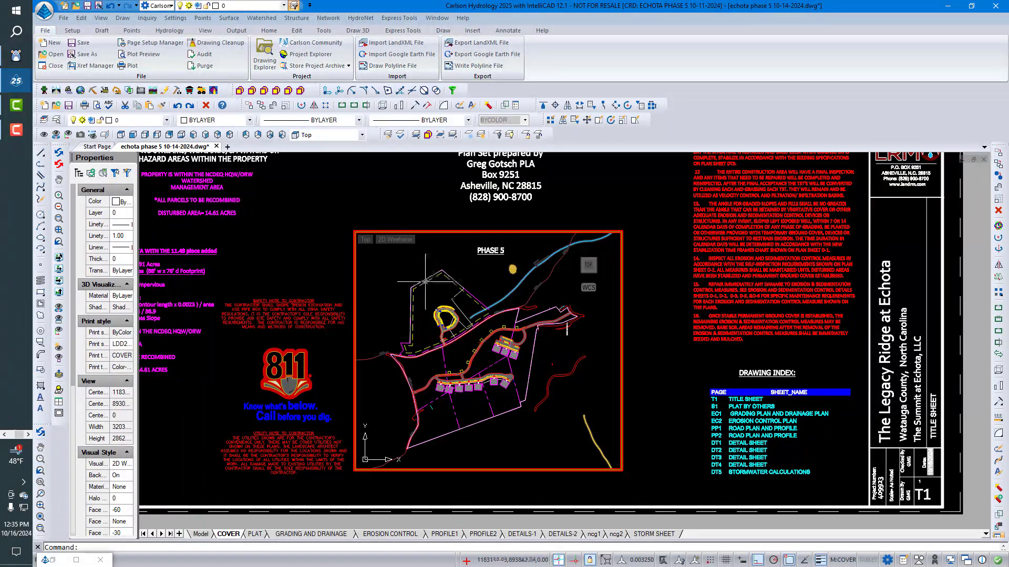
# Check the available ICAD toolbars for the Layer Tools toolbar
pyautogui.rightClick(580, 139)
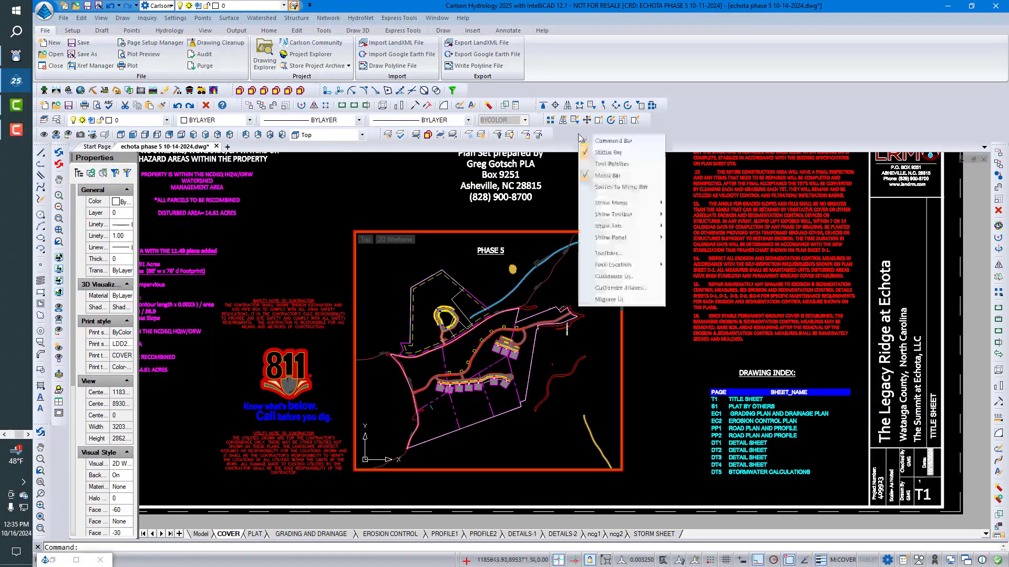
pyautogui.moveTo(656, 219)
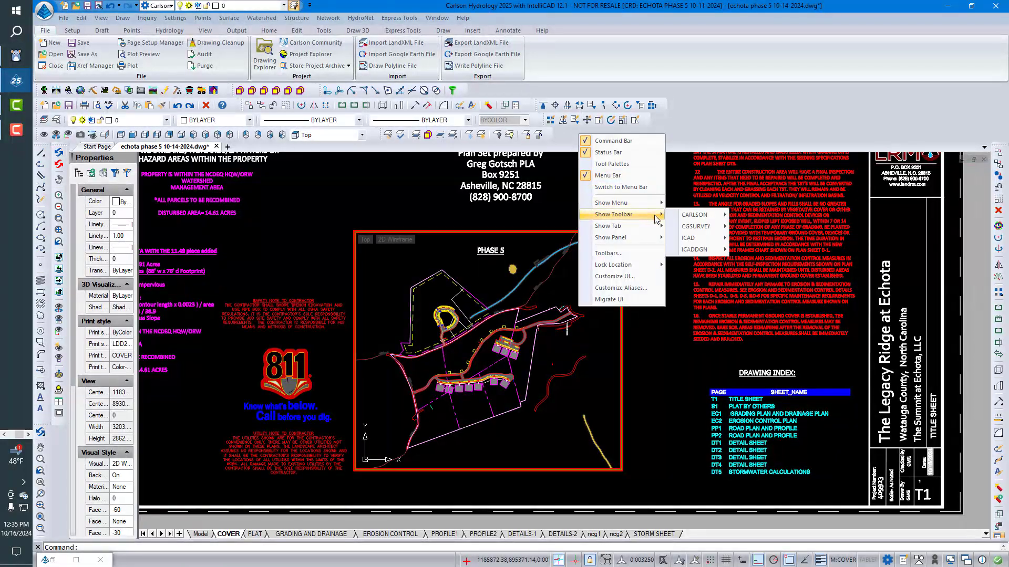
pyautogui.moveTo(705, 240)
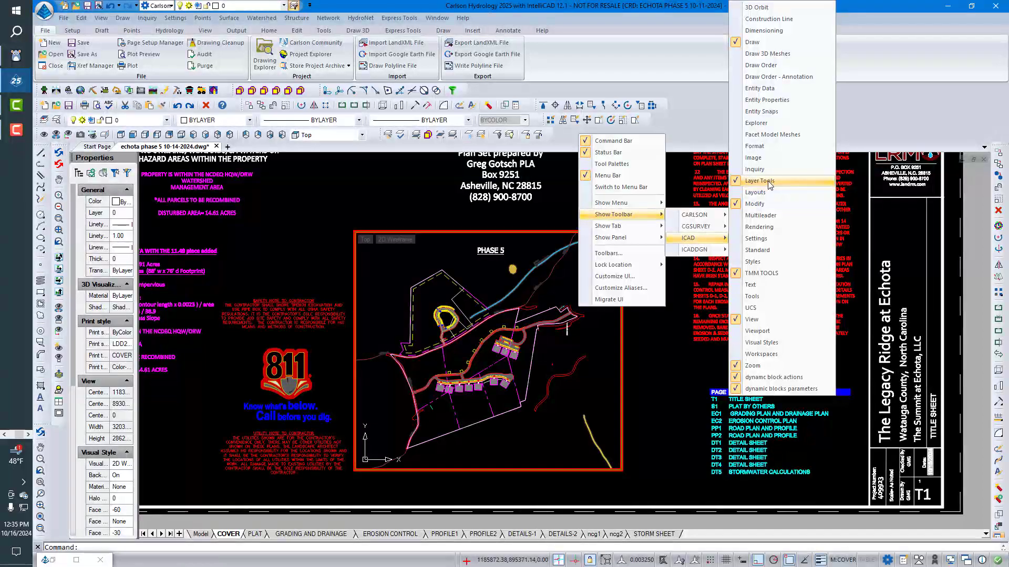
pyautogui.click(689, 115)
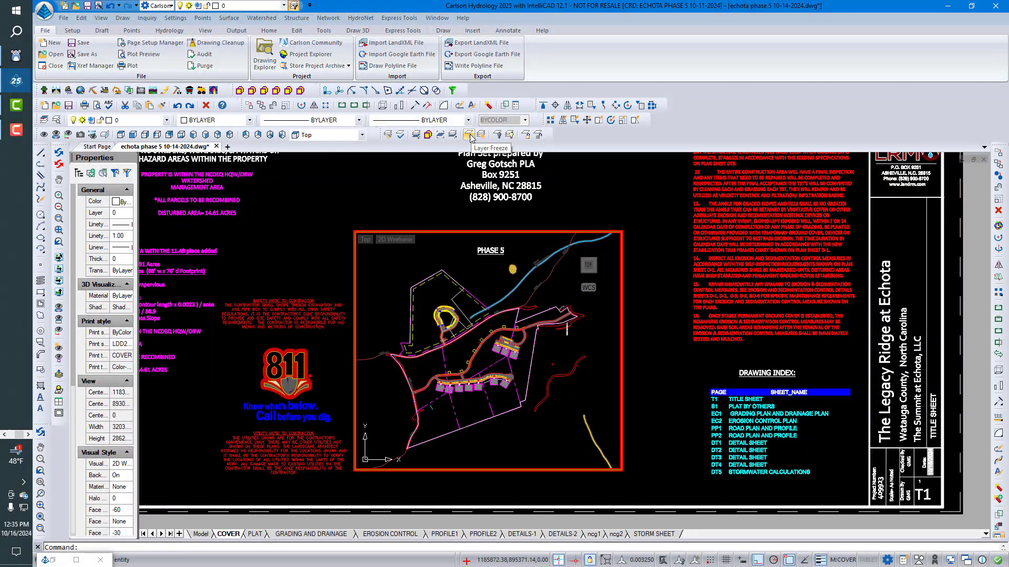
# Use Layer Freeze in the cover sheet's Phase 5 viewport to freeze the layer of the dashed line inside the northern parcel boundary
pyautogui.doubleClick(446, 214)
pyautogui.doubleClick(447, 247)
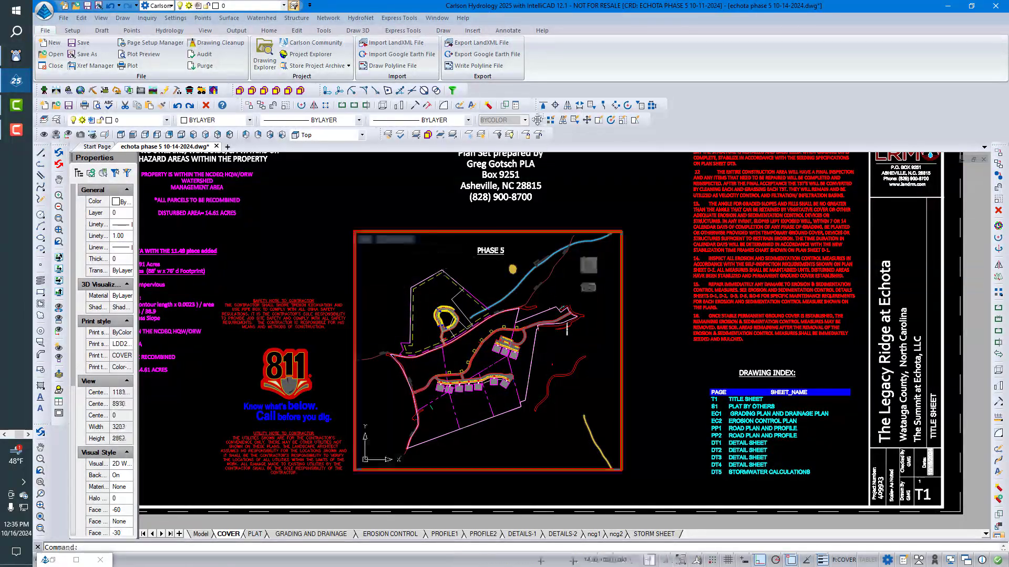
pyautogui.click(468, 135)
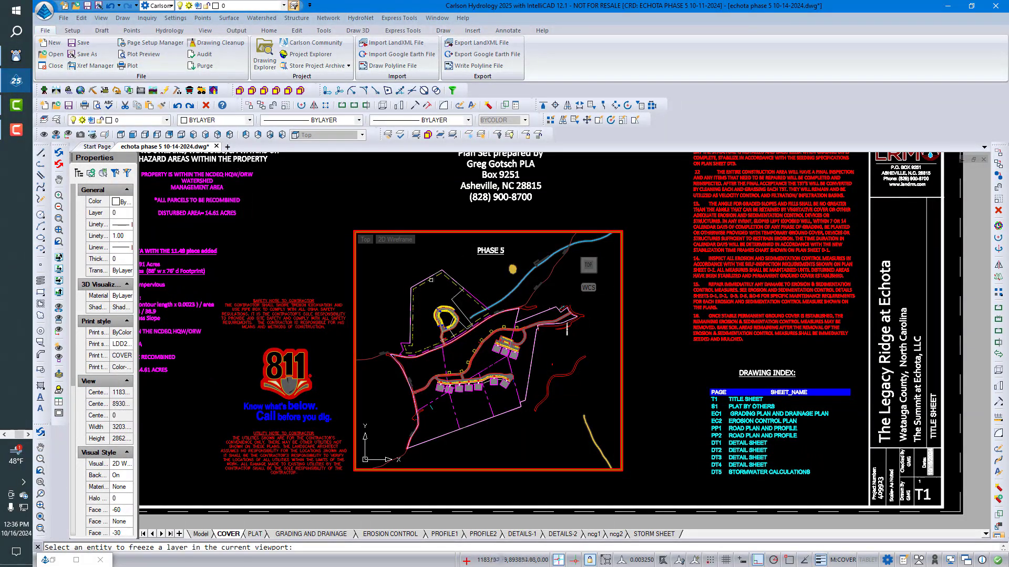
pyautogui.click(431, 281)
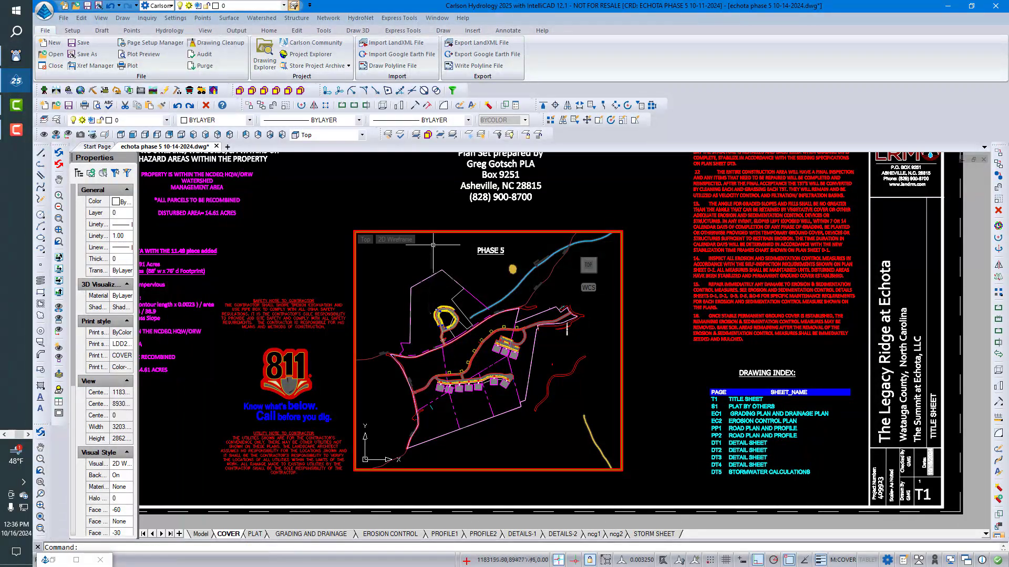
pyautogui.press('Return')
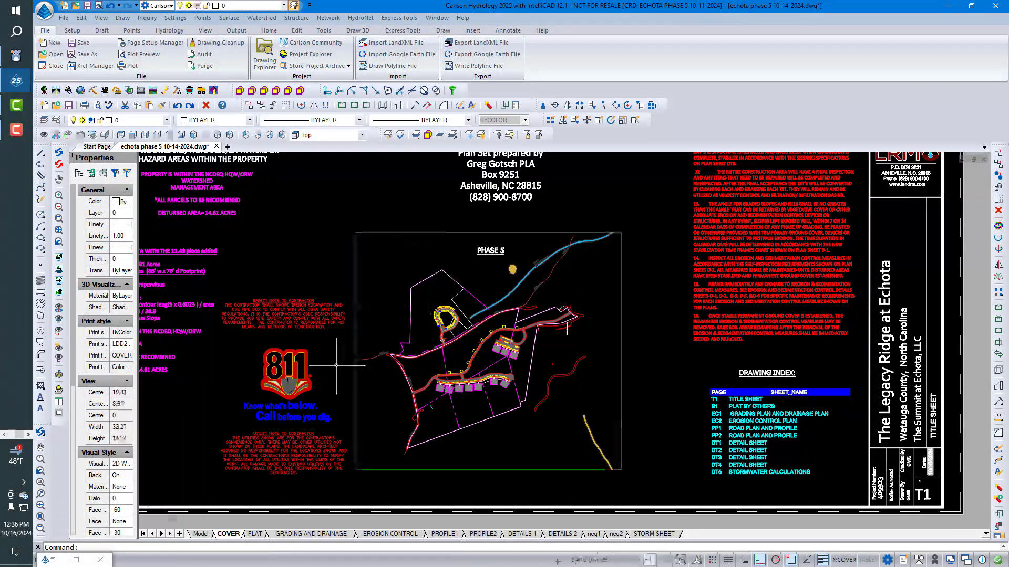
# Check the parcel's dashed line in model space and inspect the Grading and Drainage layout
pyautogui.click(200, 534)
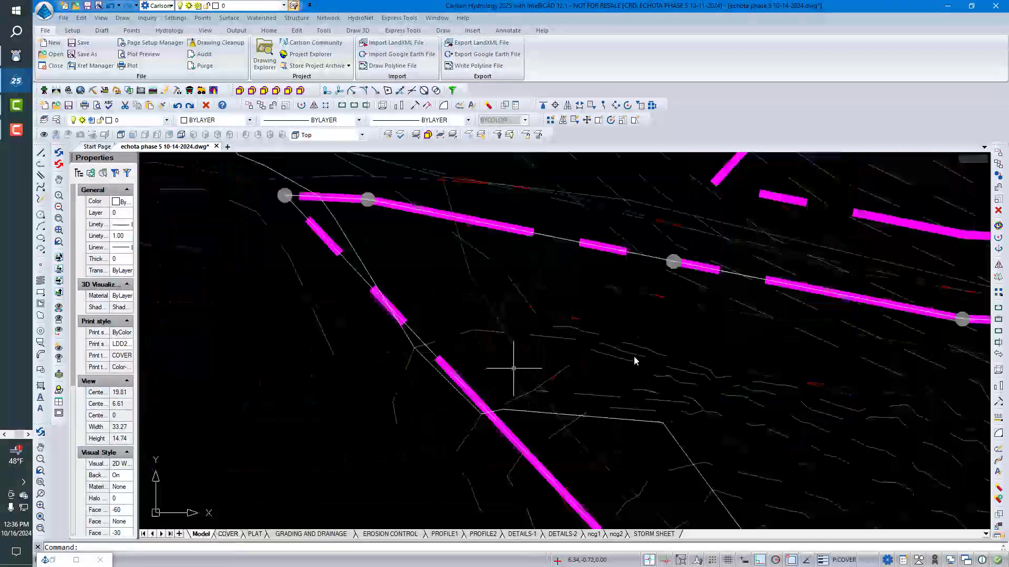
pyautogui.scroll(-8, 518, 311)
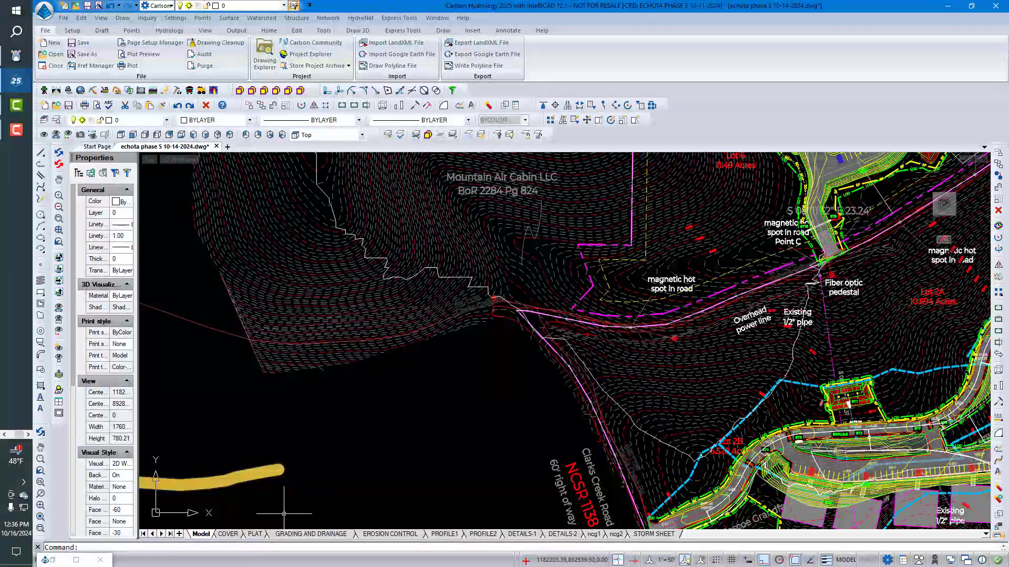
pyautogui.click(286, 534)
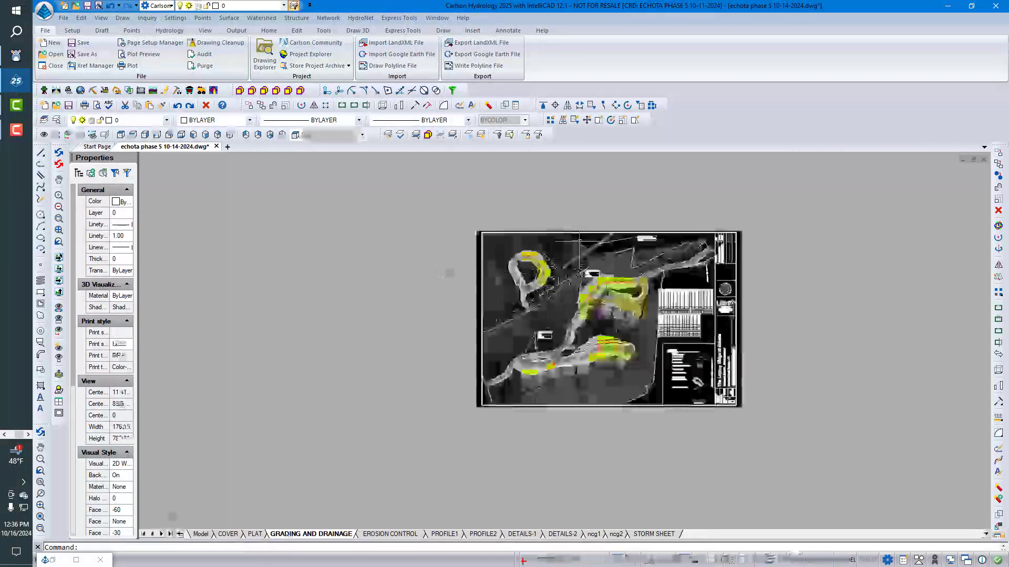
pyautogui.scroll(5, 523, 267)
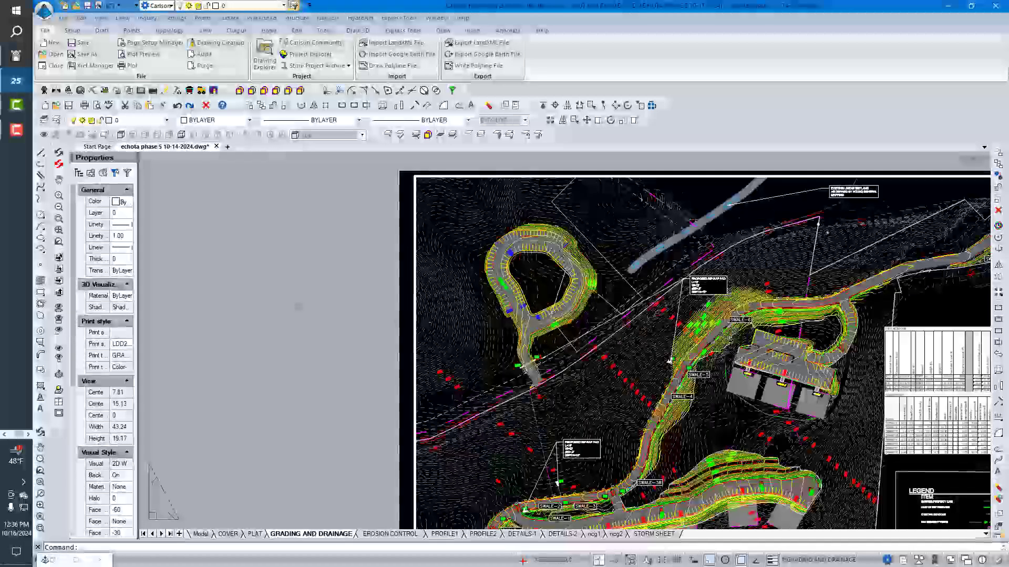
pyautogui.scroll(-4, 333, 244)
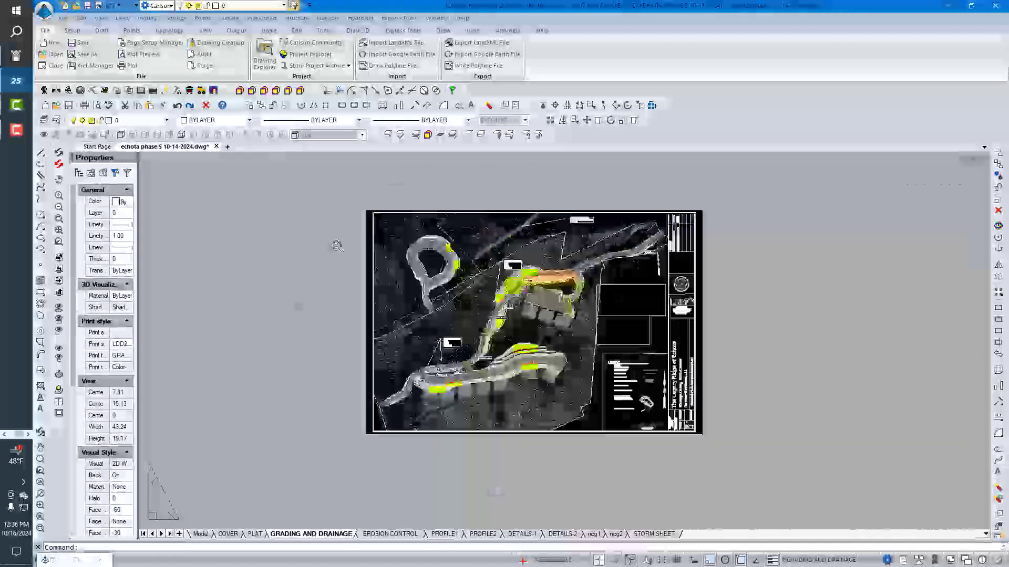
# Compare the displayed linework across the Cover, Plat, Grading and Drainage, and Erosion Control layouts and model space
pyautogui.click(228, 534)
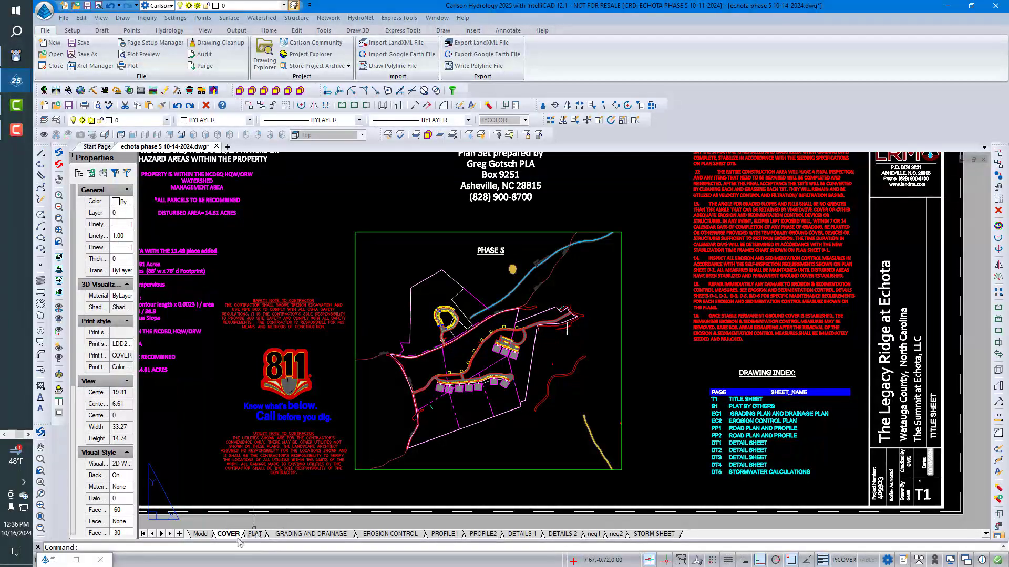
pyautogui.click(254, 536)
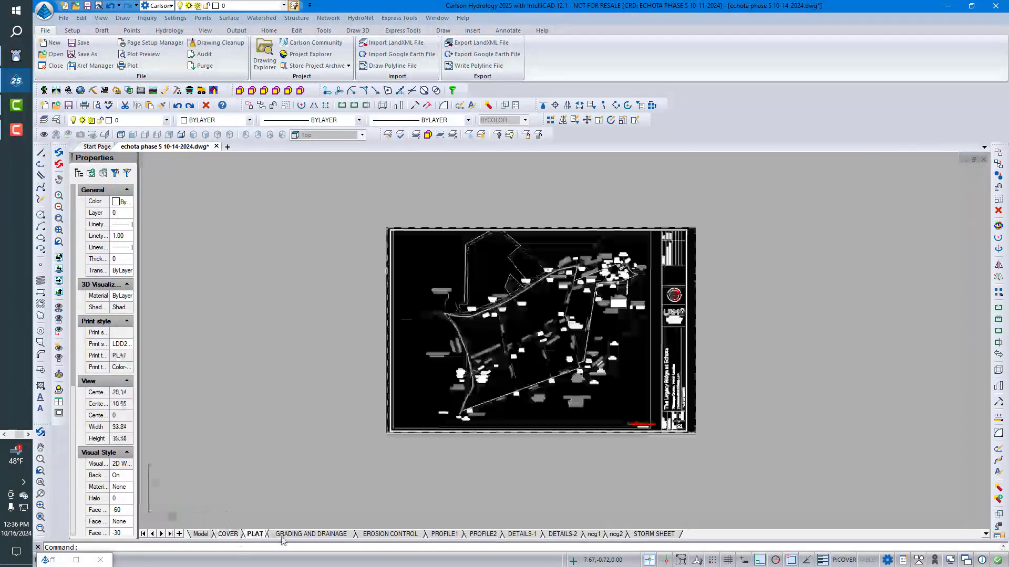
pyautogui.click(311, 534)
pyautogui.click(367, 534)
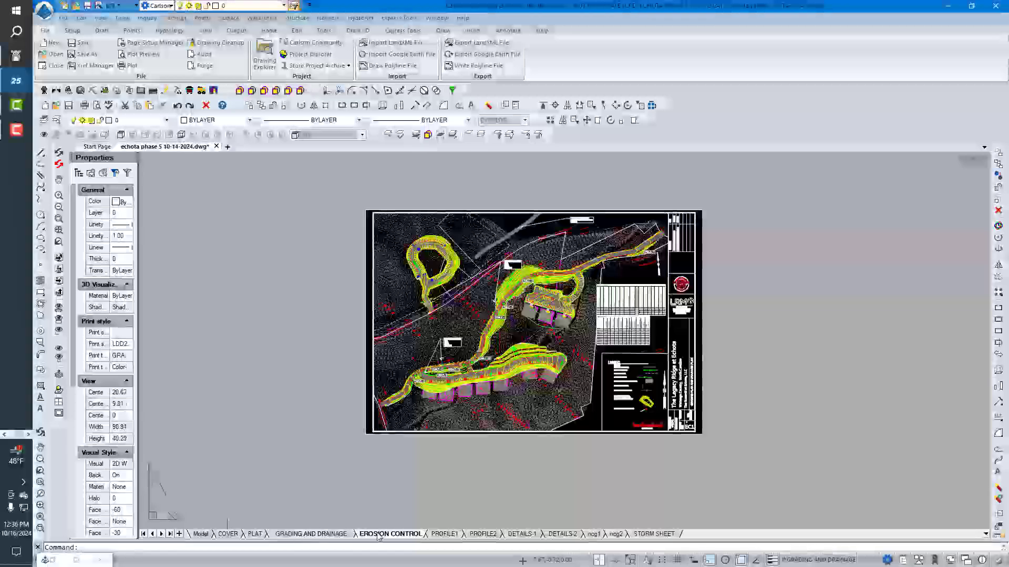
pyautogui.click(255, 535)
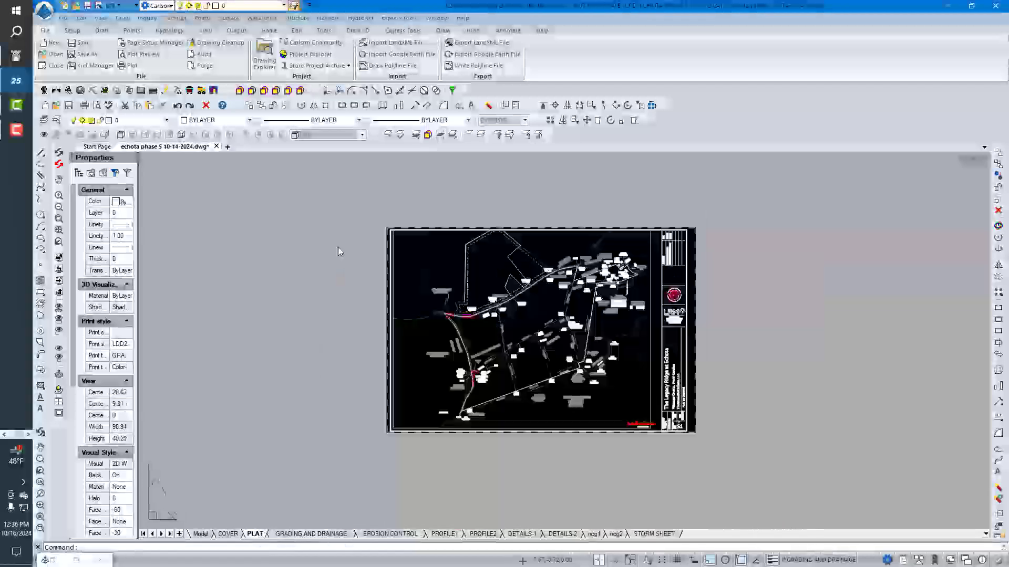
pyautogui.scroll(-2, 331, 227)
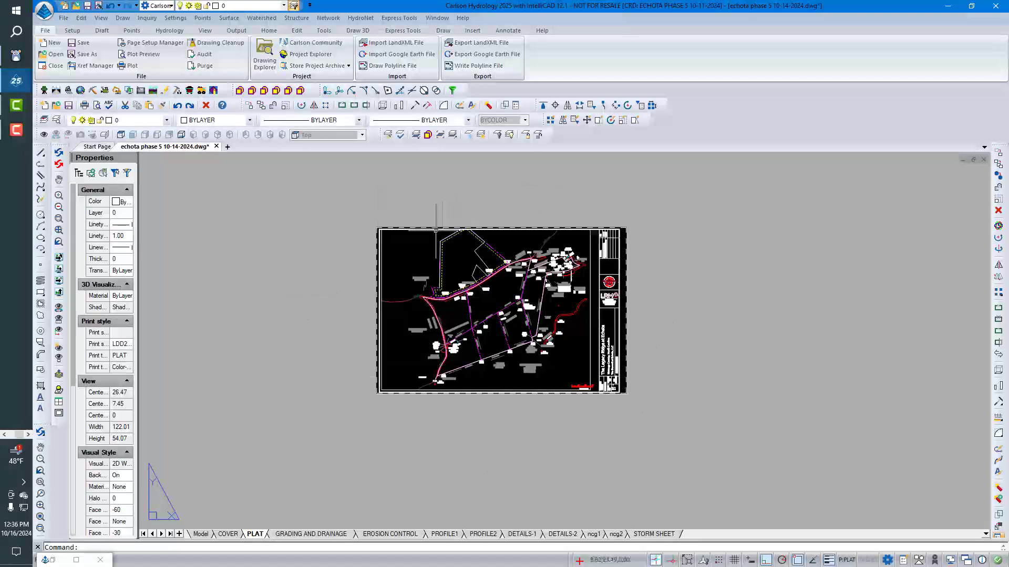
pyautogui.click(200, 534)
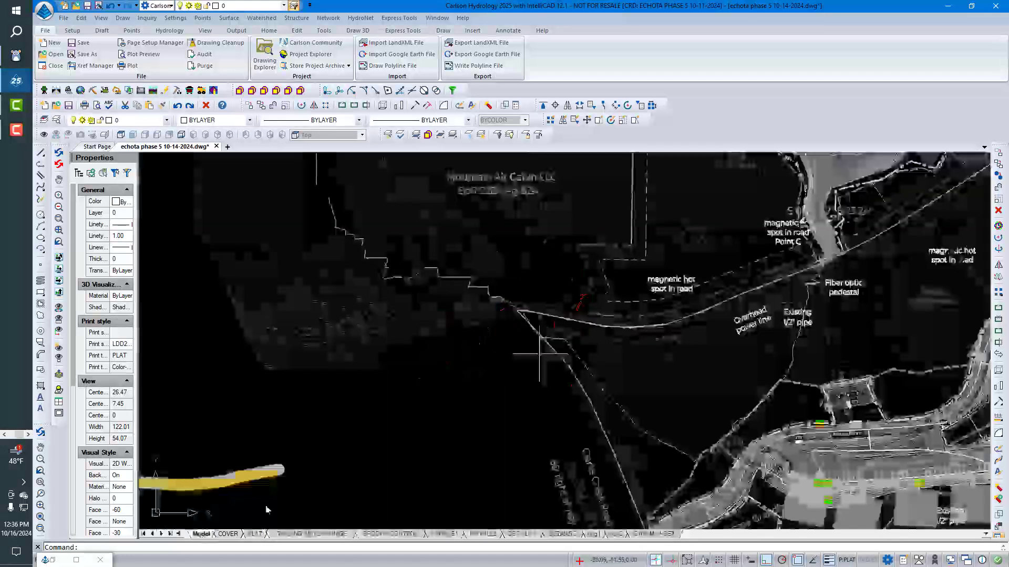
pyautogui.click(307, 534)
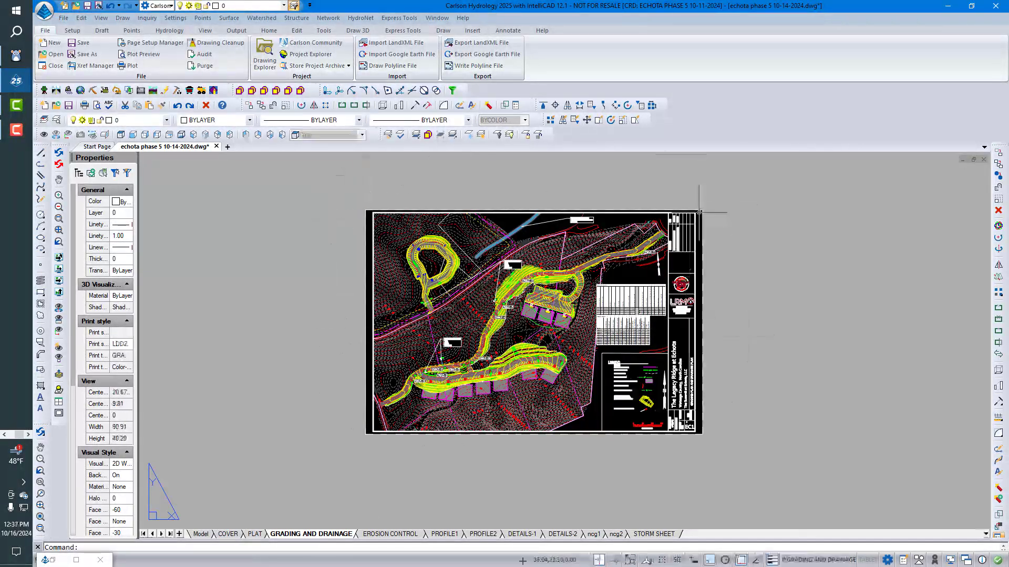
# Review the Grading and Drainage layout's print settings, keeping the print area at Extents and the plot centered on the page
pyautogui.write('pl')
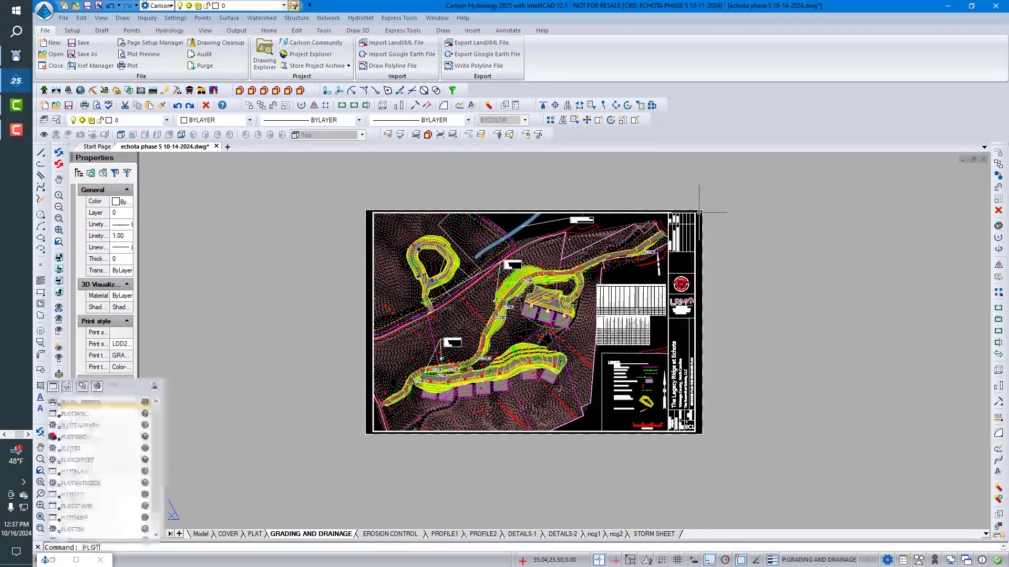
pyautogui.press('Return')
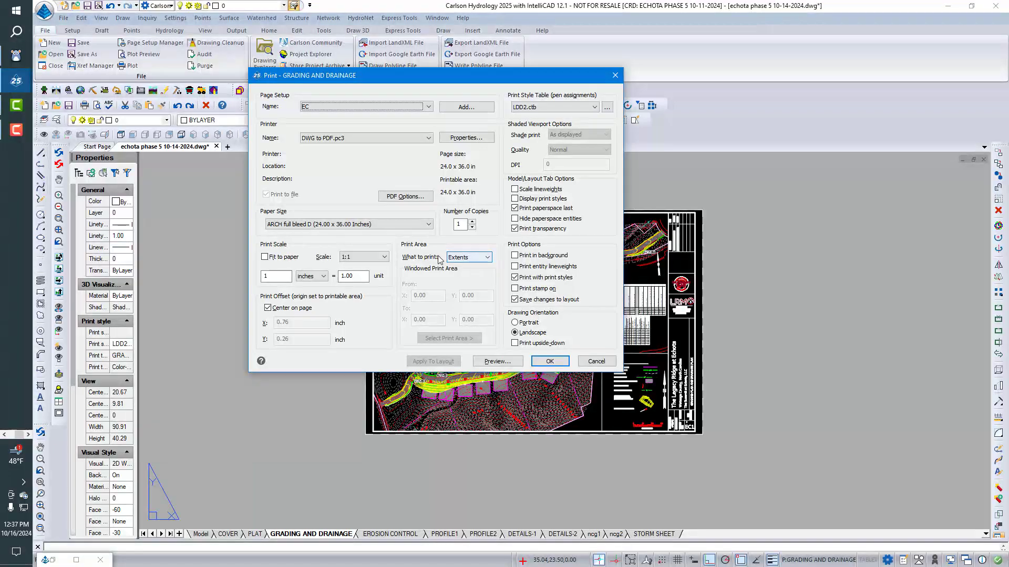
pyautogui.click(487, 258)
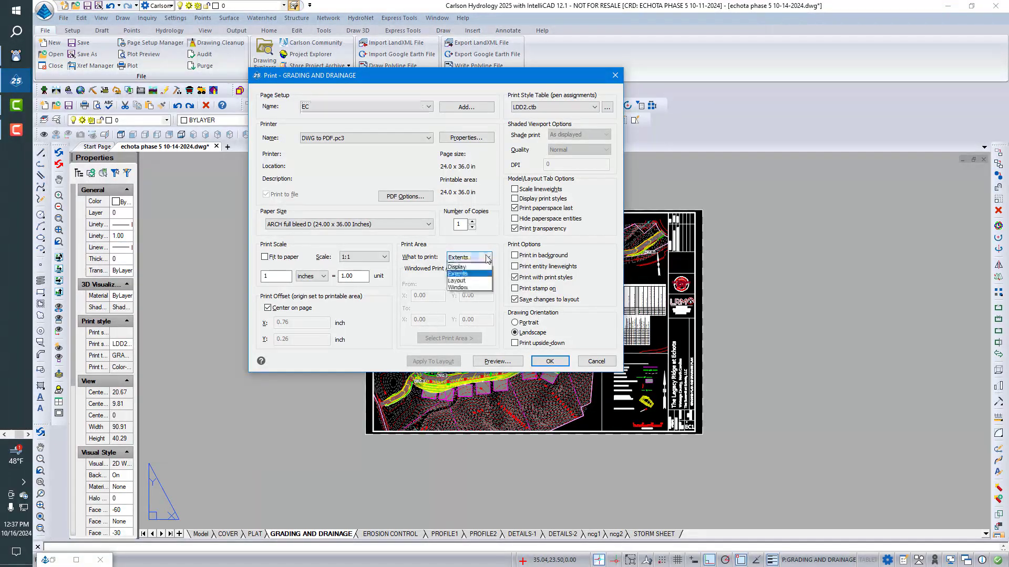
pyautogui.click(457, 274)
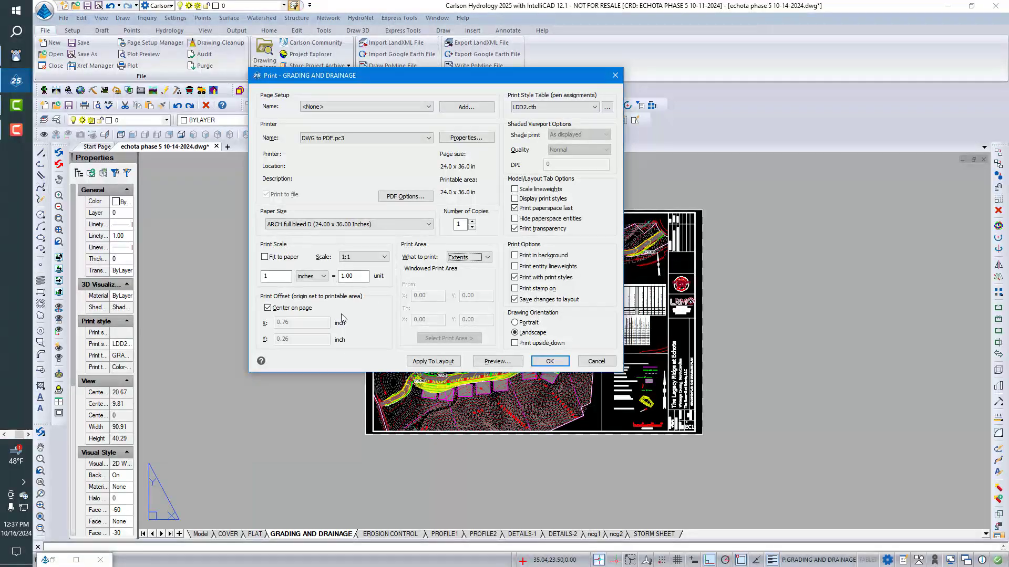
pyautogui.click(267, 308)
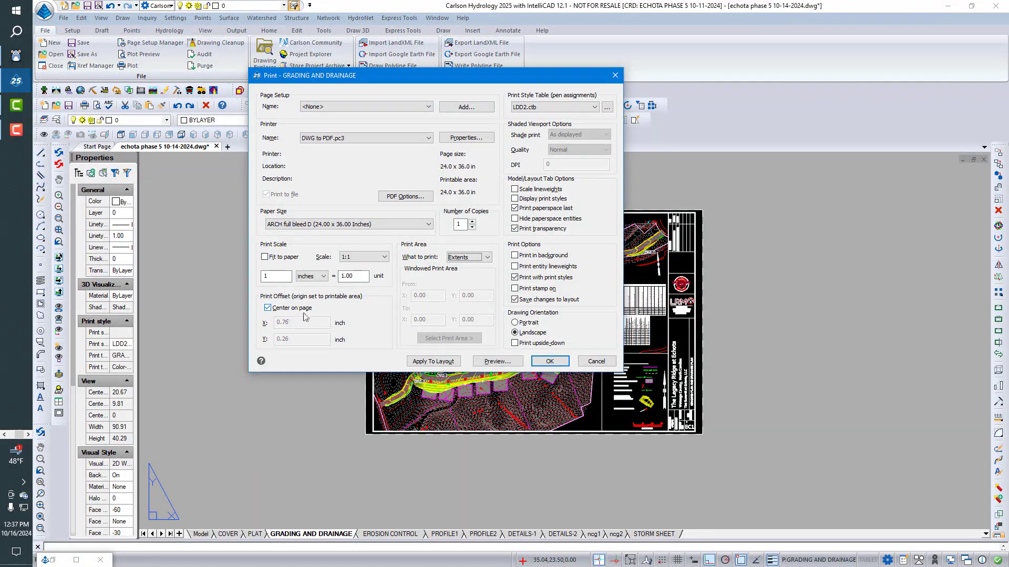
# Open the LDD2.ctb print style table for editing and compare the properties of Color_1 and Color_2
pyautogui.click(608, 108)
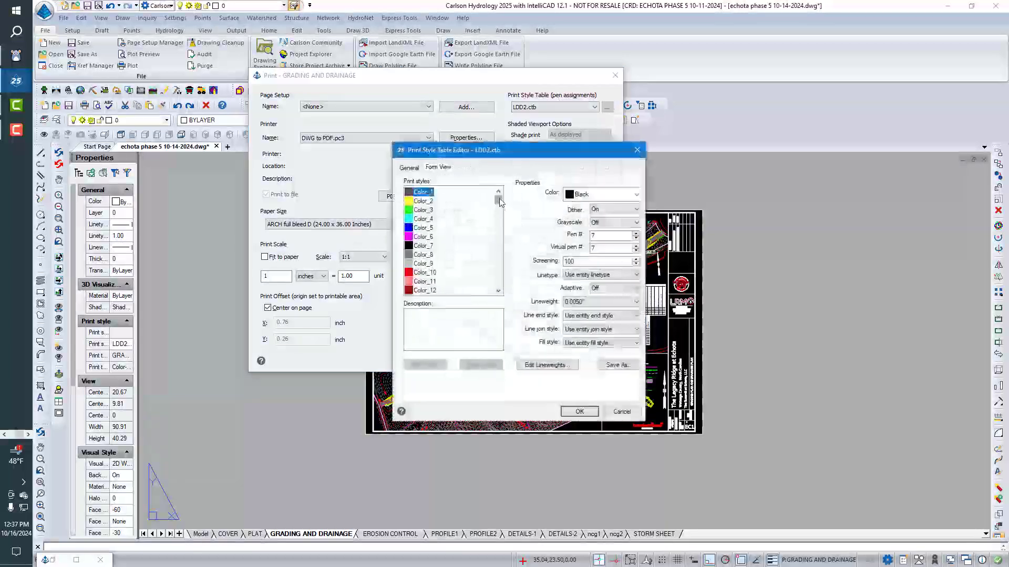
pyautogui.scroll(-5, 499, 205)
pyautogui.scroll(5, 499, 206)
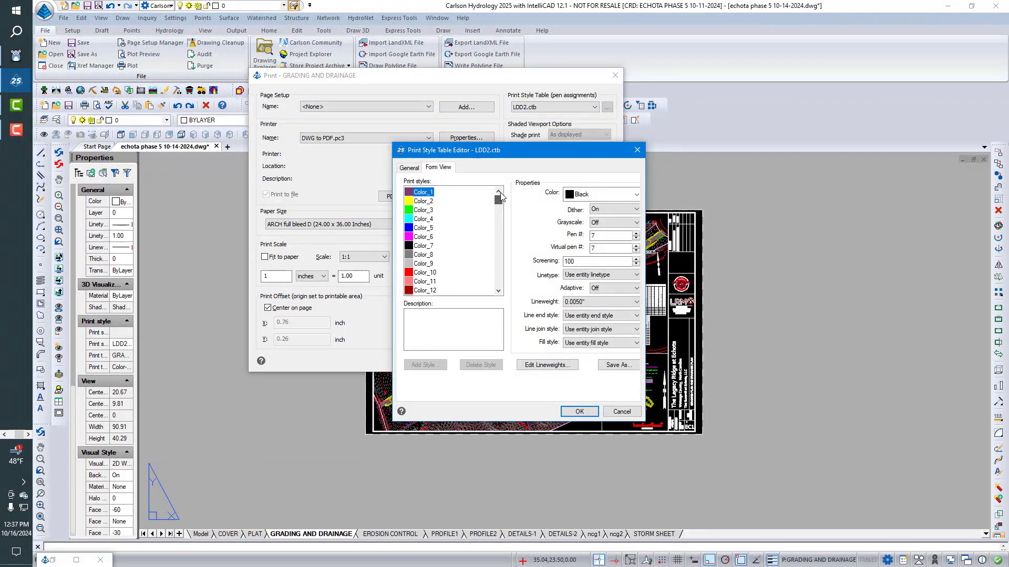
pyautogui.click(426, 202)
pyautogui.click(424, 192)
pyautogui.click(424, 201)
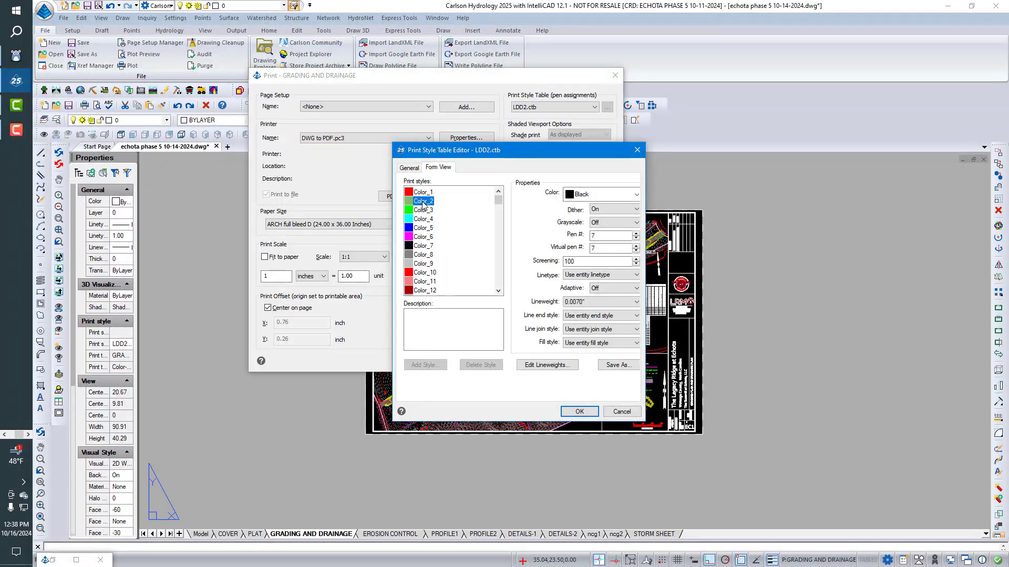
# Examine the plot color and lineweight assigned to the basic print styles up to Color_10
pyautogui.click(425, 192)
pyautogui.click(419, 211)
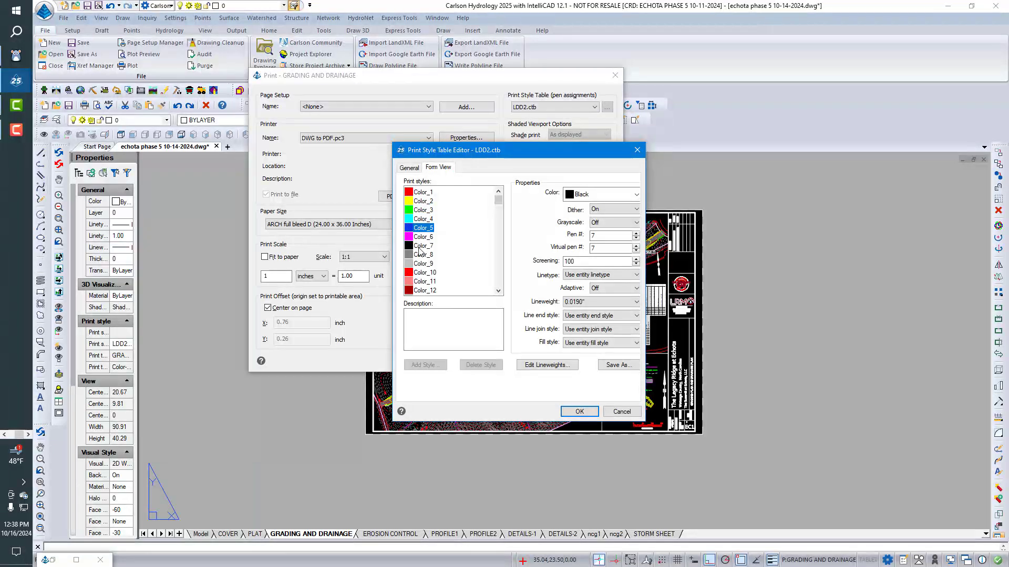
pyautogui.click(421, 236)
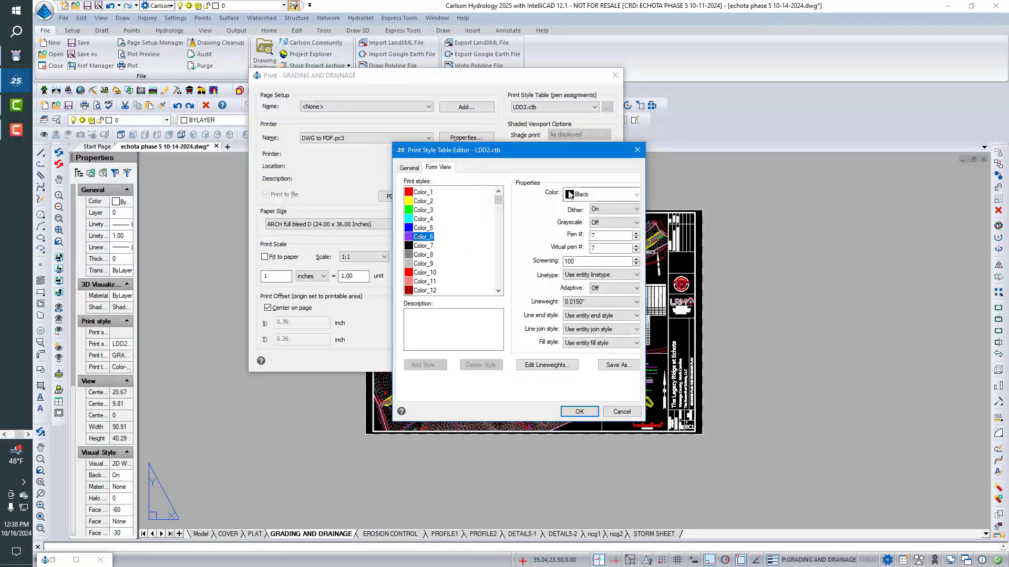
pyautogui.click(422, 246)
pyautogui.click(421, 255)
pyautogui.click(422, 264)
pyautogui.click(423, 273)
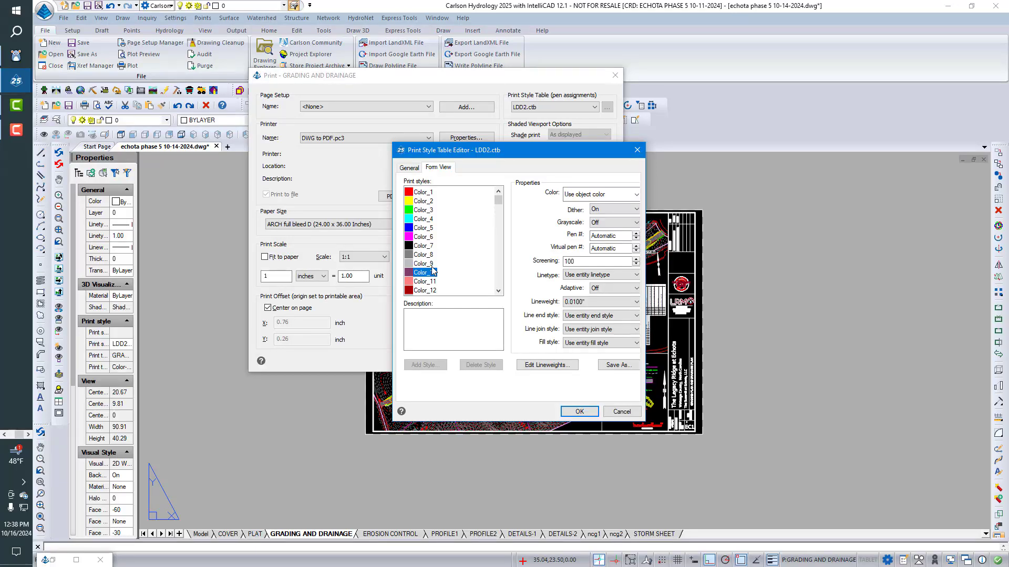
# Look through the print style list to Color_255, and recheck Color_1 and Color_9
pyautogui.moveTo(498, 200); pyautogui.dragTo(496, 293)
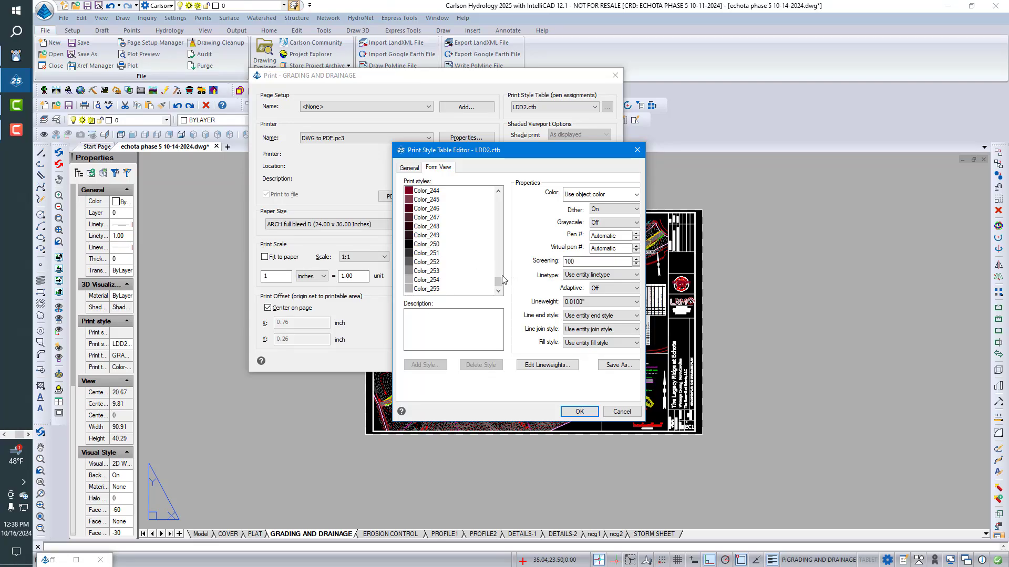
pyautogui.moveTo(497, 283); pyautogui.dragTo(512, 181)
pyautogui.click(442, 195)
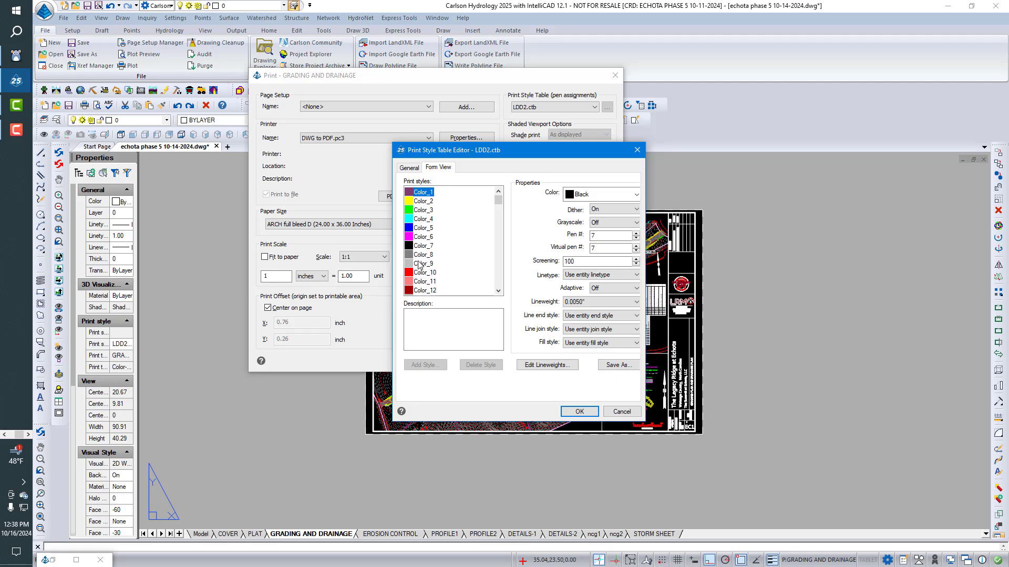
pyautogui.click(420, 265)
# Check the pen, plot color and lineweight properties of Color_2 through Color_9
pyautogui.click(420, 201)
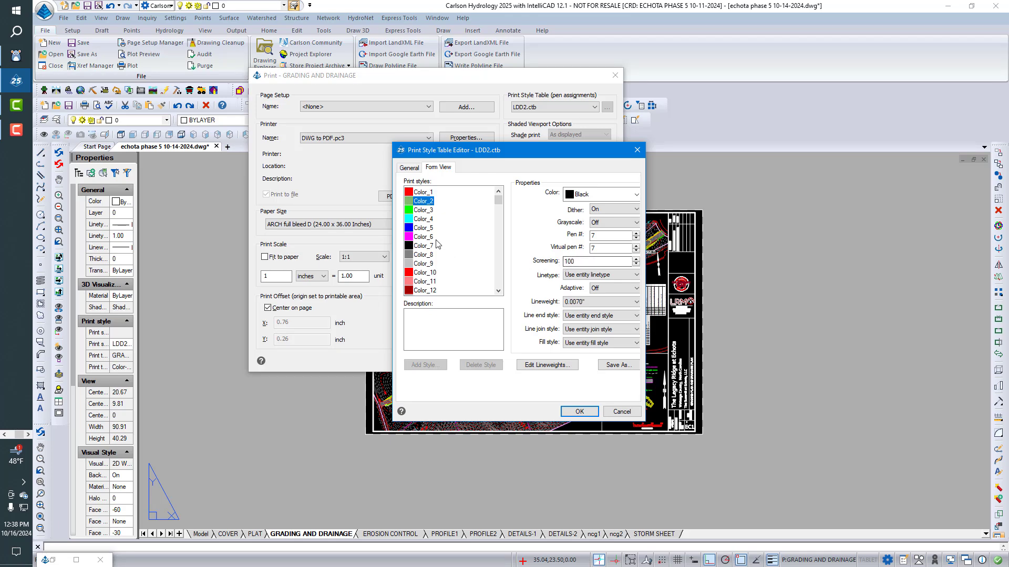
pyautogui.click(423, 210)
pyautogui.click(419, 219)
pyautogui.click(422, 229)
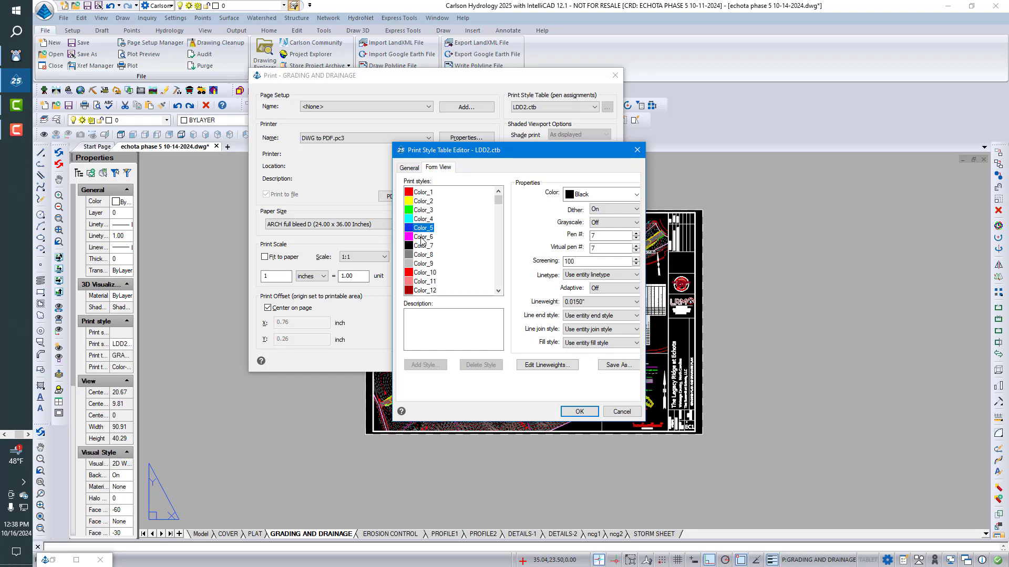
pyautogui.click(421, 246)
pyautogui.click(420, 255)
pyautogui.click(420, 264)
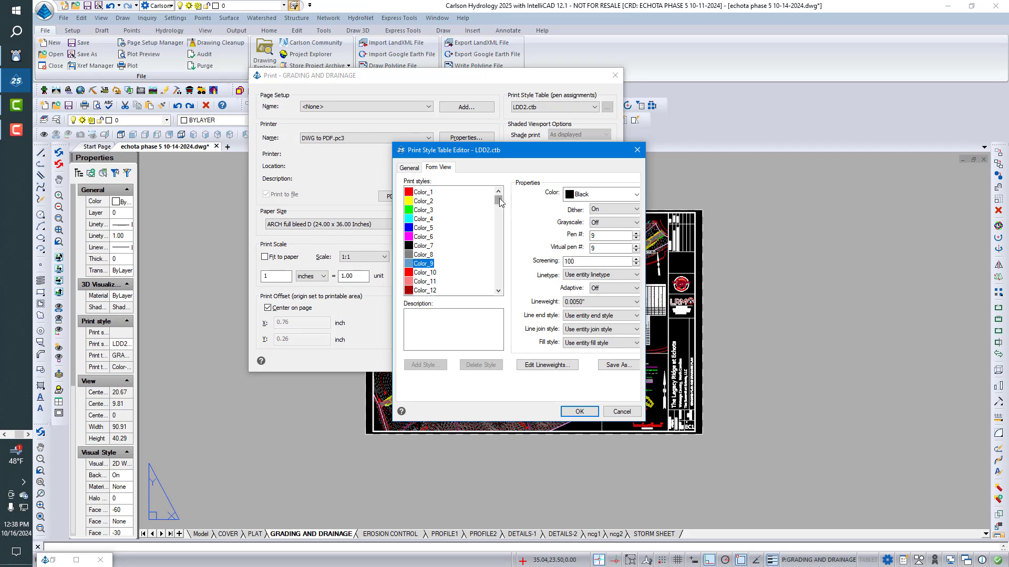
# Examine the screening values of the gray print styles Color_251 through Color_255
pyautogui.moveTo(500, 201); pyautogui.dragTo(499, 288)
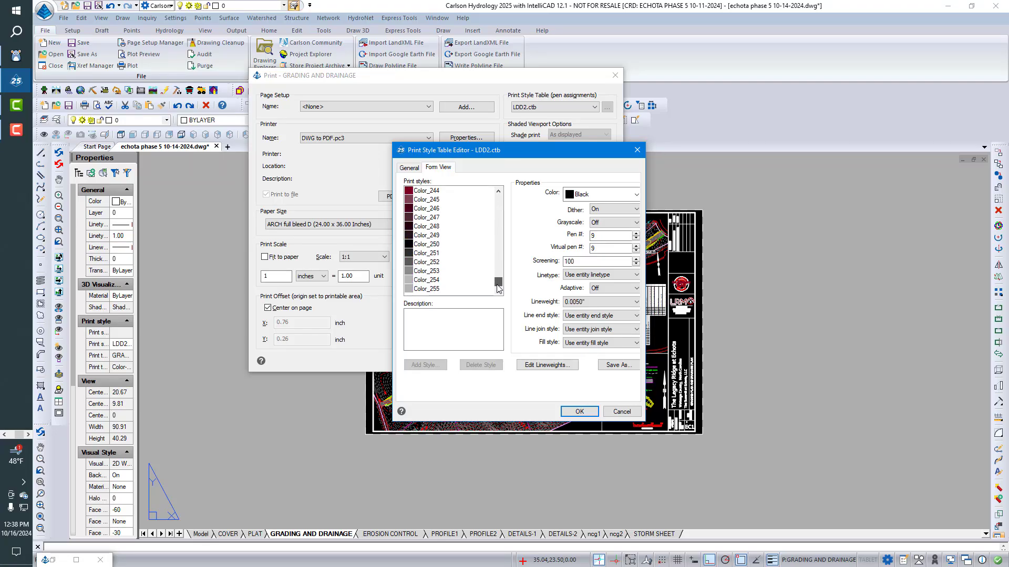
pyautogui.click(429, 255)
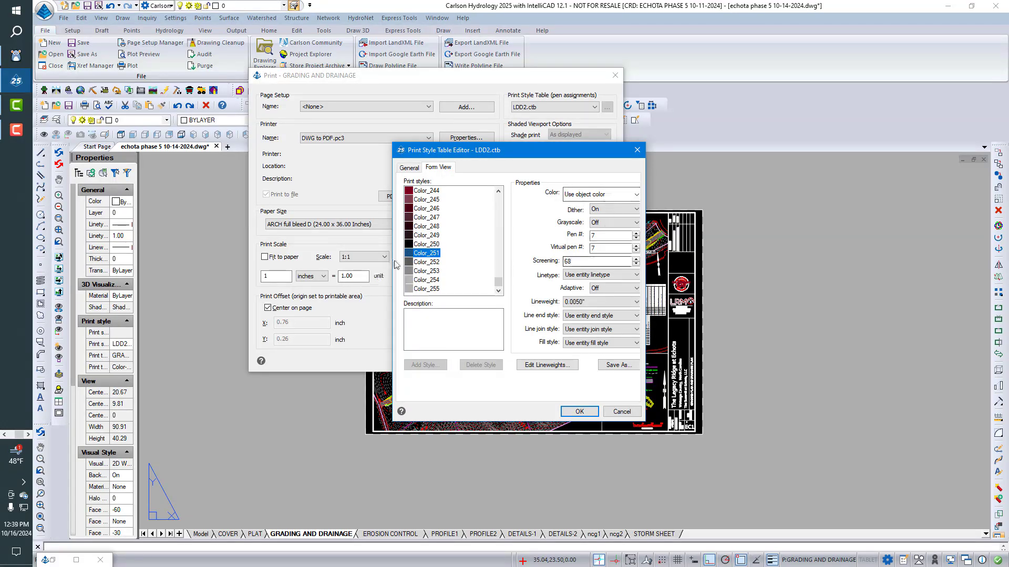
pyautogui.click(428, 262)
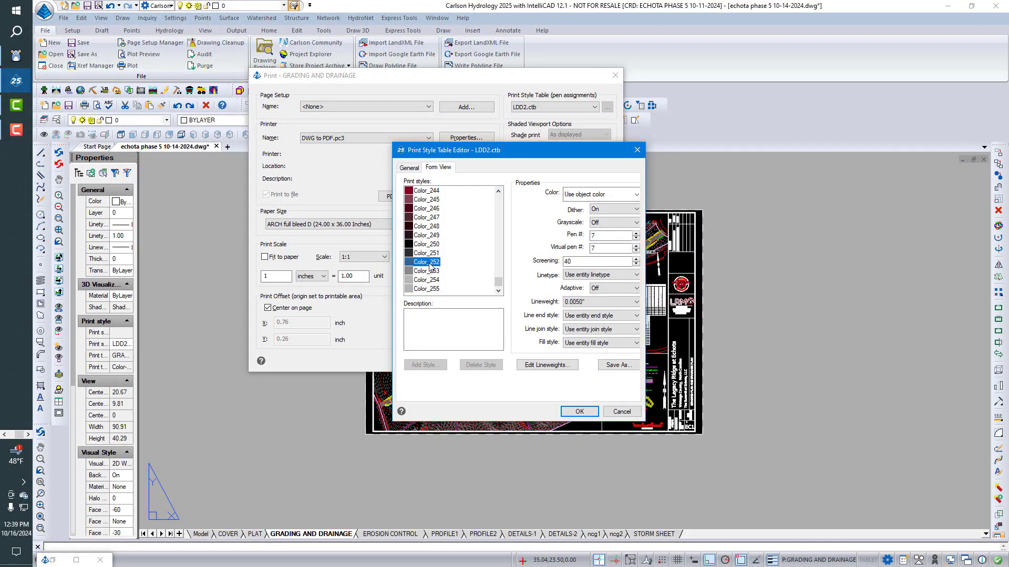
pyautogui.click(417, 271)
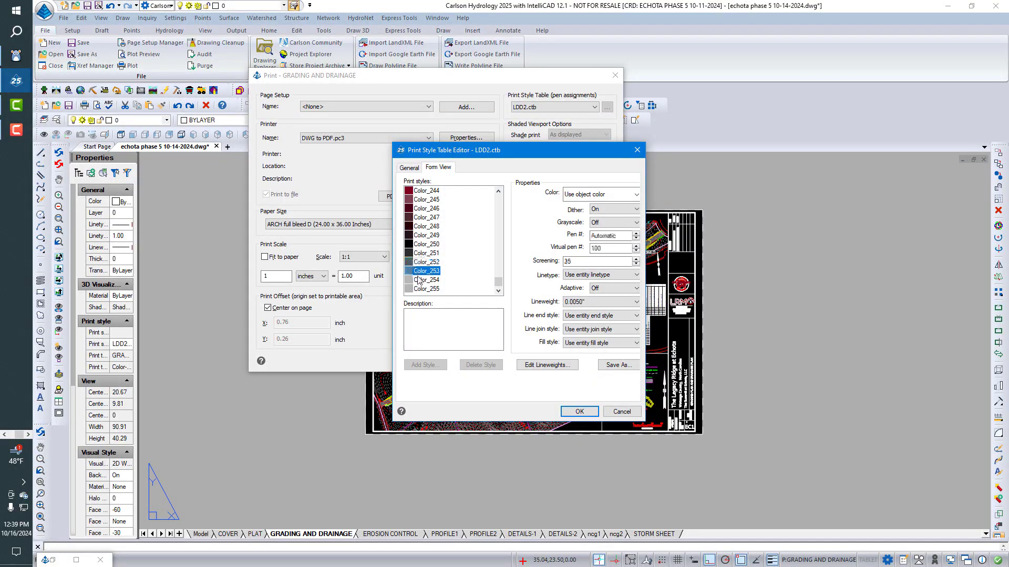
pyautogui.click(418, 280)
pyautogui.click(419, 289)
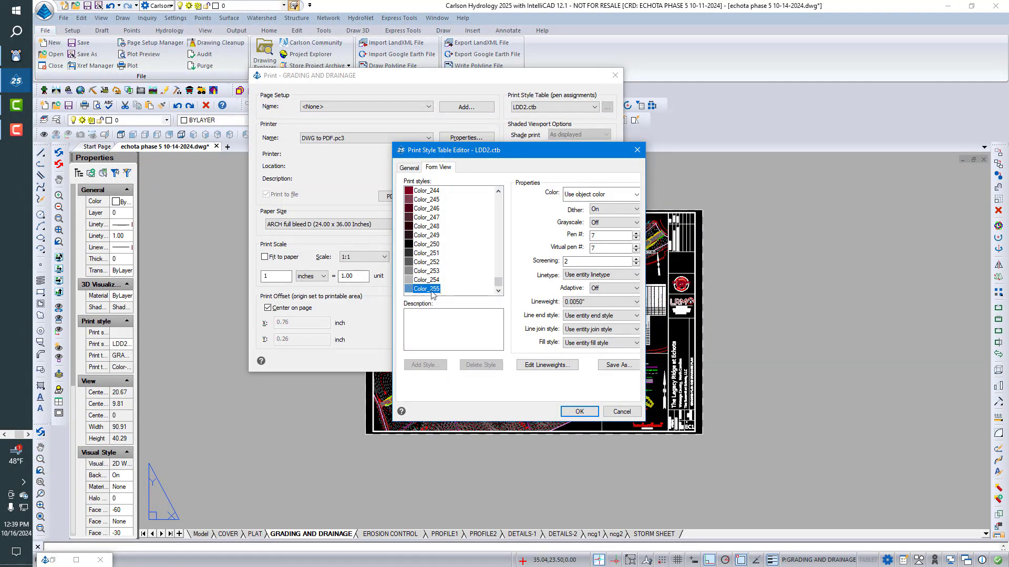
# Check the screening and available plot color choices for Color_255, and inspect Color_254
pyautogui.click(564, 262)
pyautogui.click(634, 195)
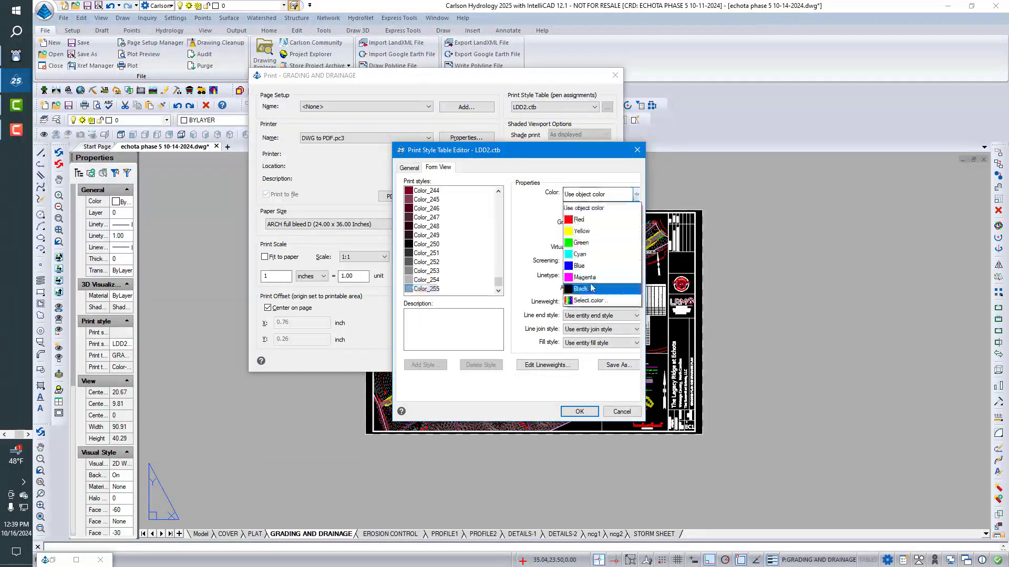
pyautogui.click(530, 217)
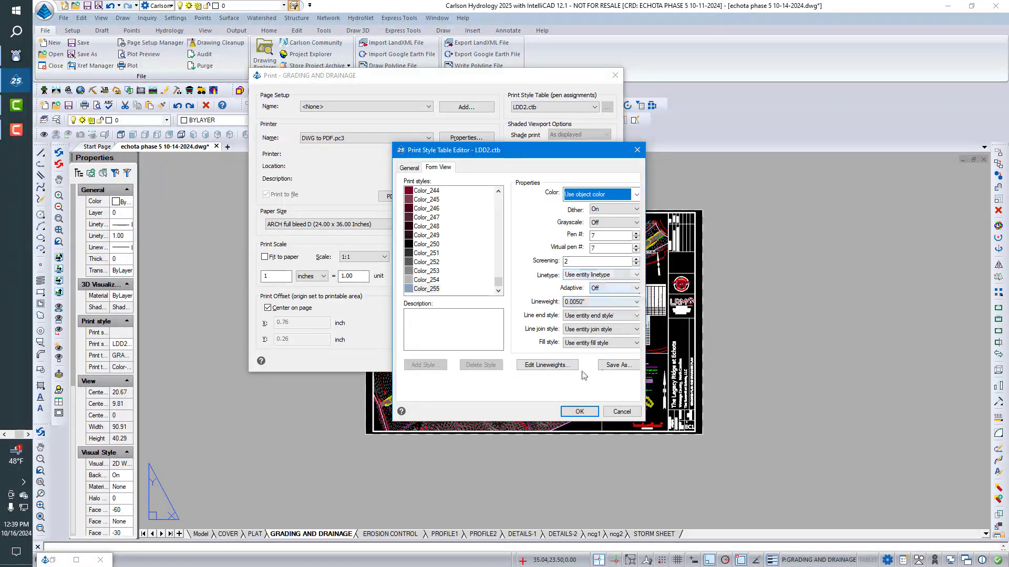
pyautogui.click(427, 281)
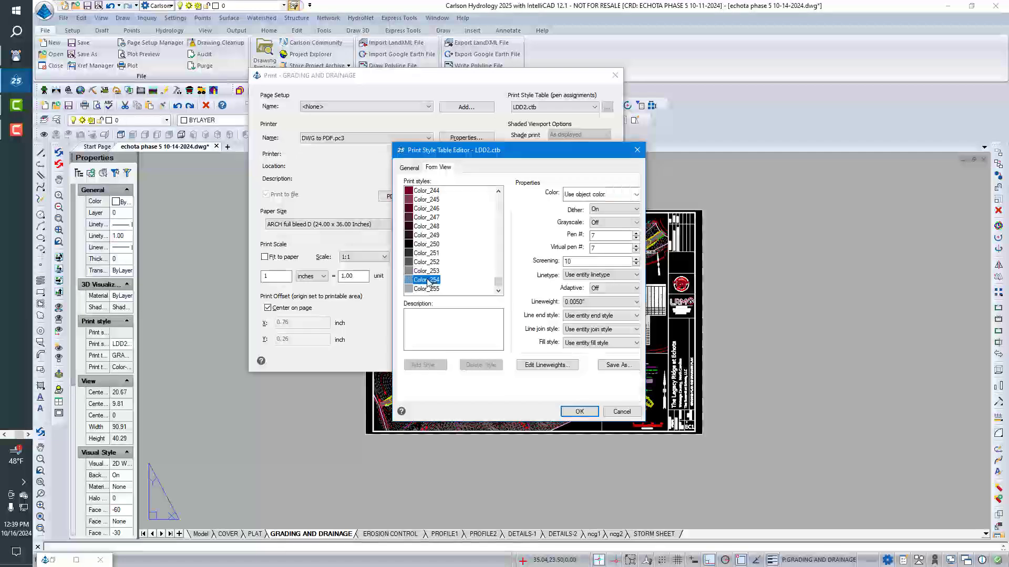
# Compare the lineweights assigned to Color_1 through Color_4 in the print style table
pyautogui.moveTo(498, 284); pyautogui.dragTo(498, 194)
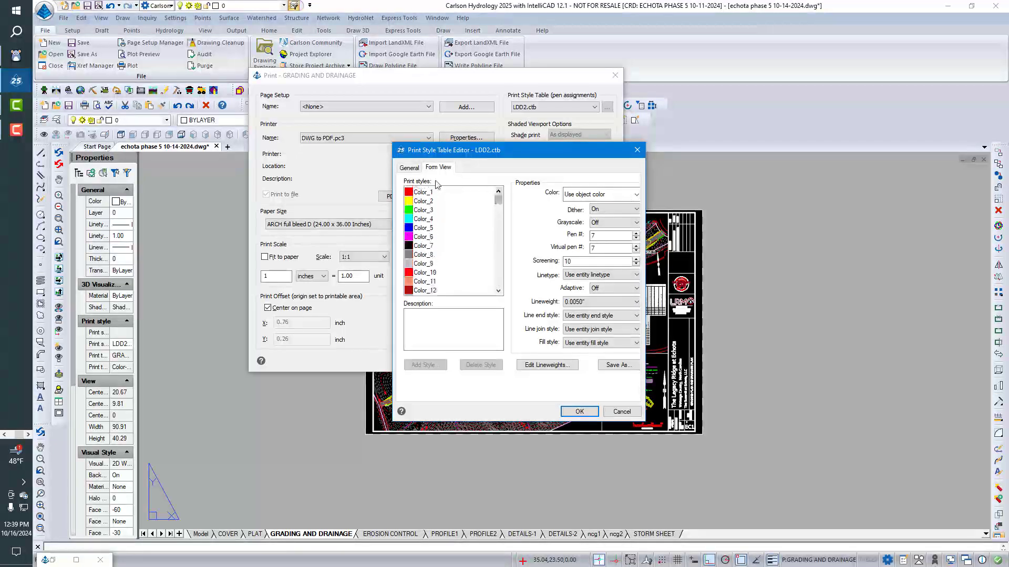
pyautogui.click(423, 193)
pyautogui.click(422, 204)
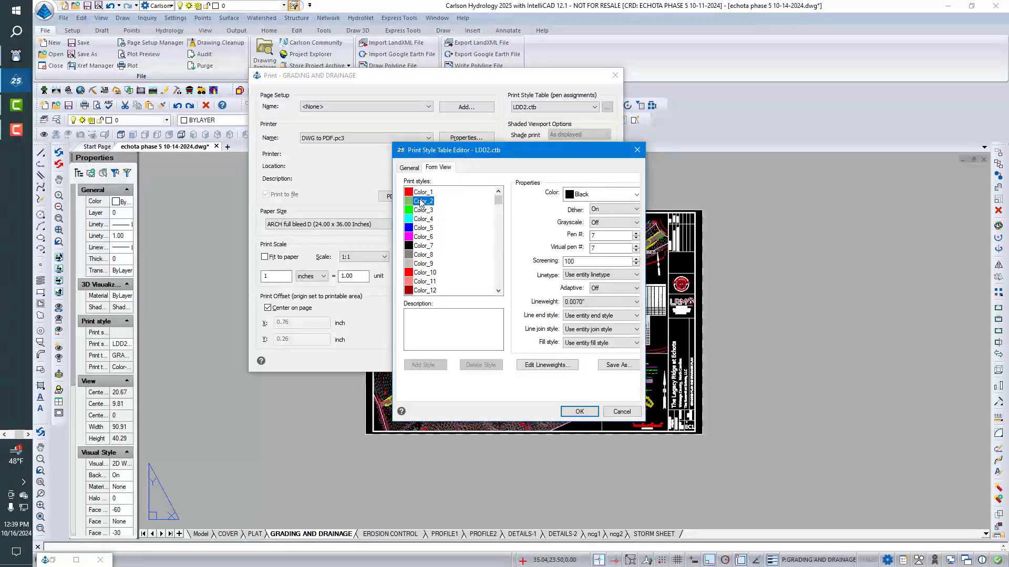
pyautogui.click(421, 193)
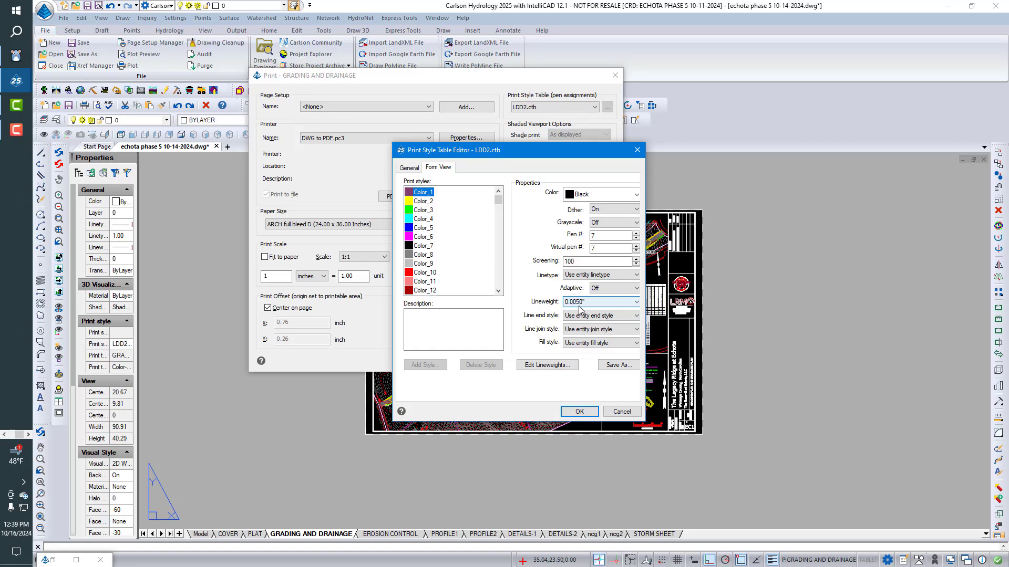
pyautogui.click(422, 201)
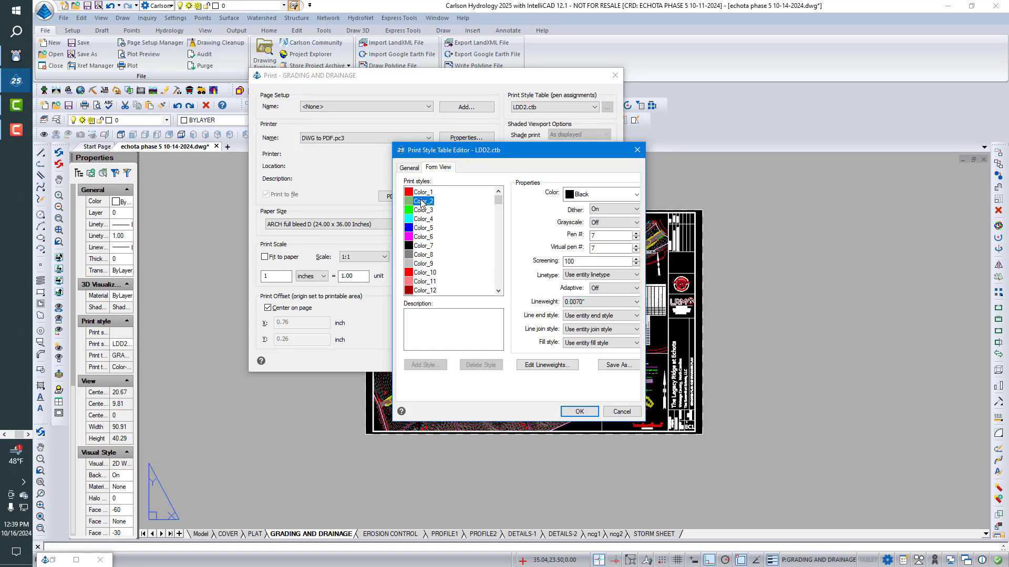
pyautogui.click(423, 211)
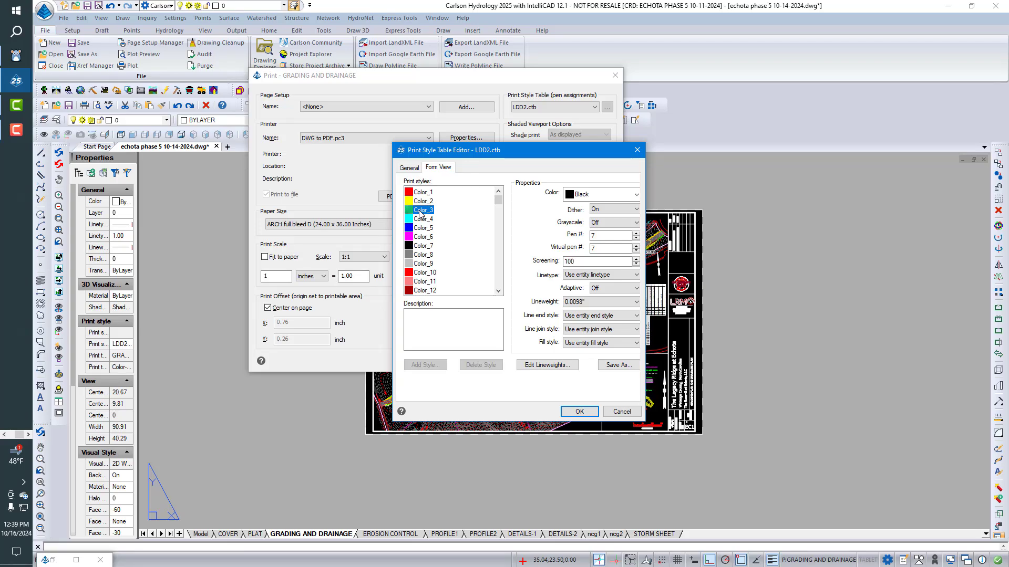
pyautogui.click(418, 220)
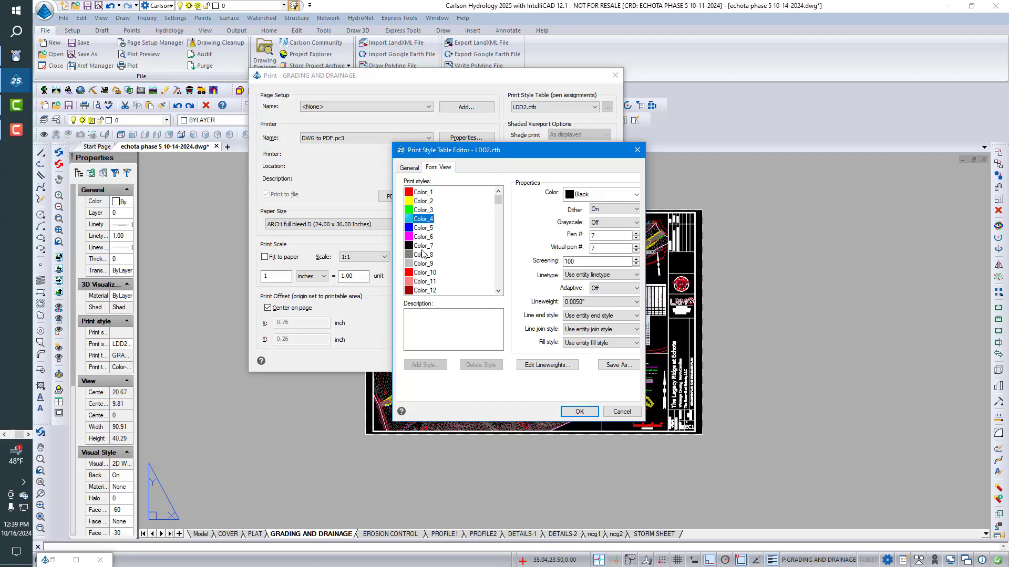
# Compare the lineweights of Color_5 through Color_8, then close the print style table and cancel the print
pyautogui.press('Down')
pyautogui.press('Down')
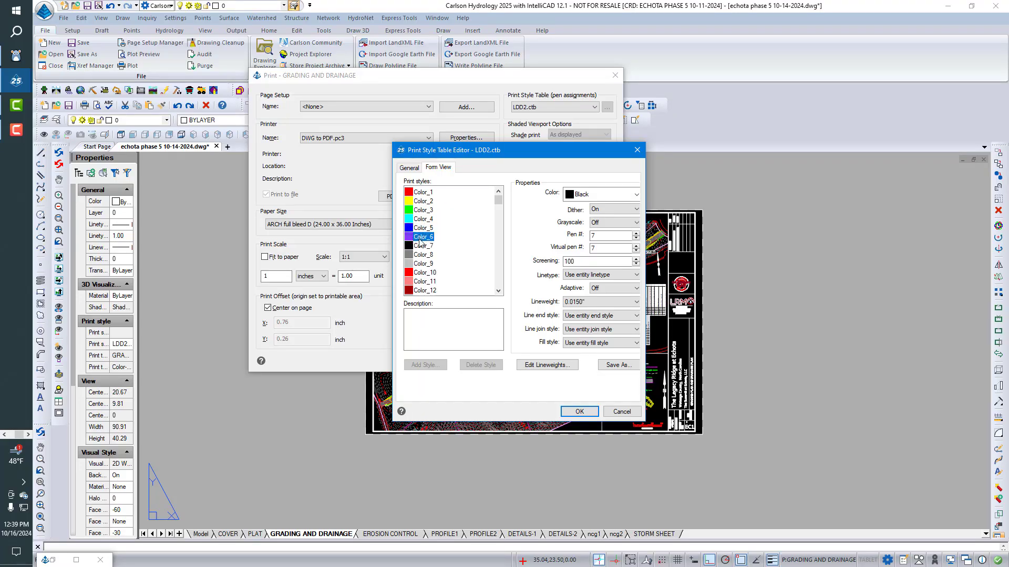
pyautogui.click(423, 249)
pyautogui.click(424, 256)
pyautogui.click(420, 247)
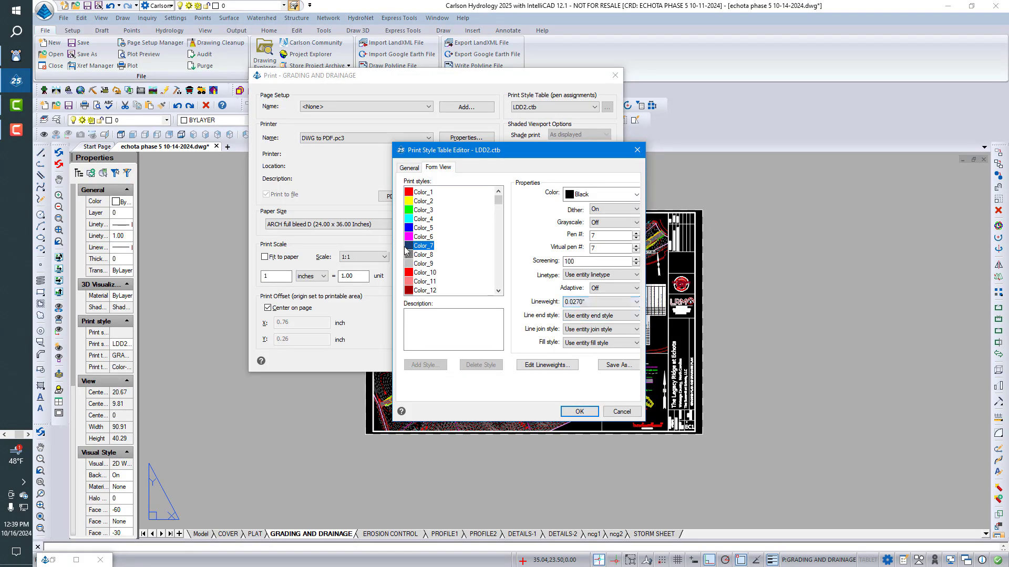
pyautogui.click(422, 228)
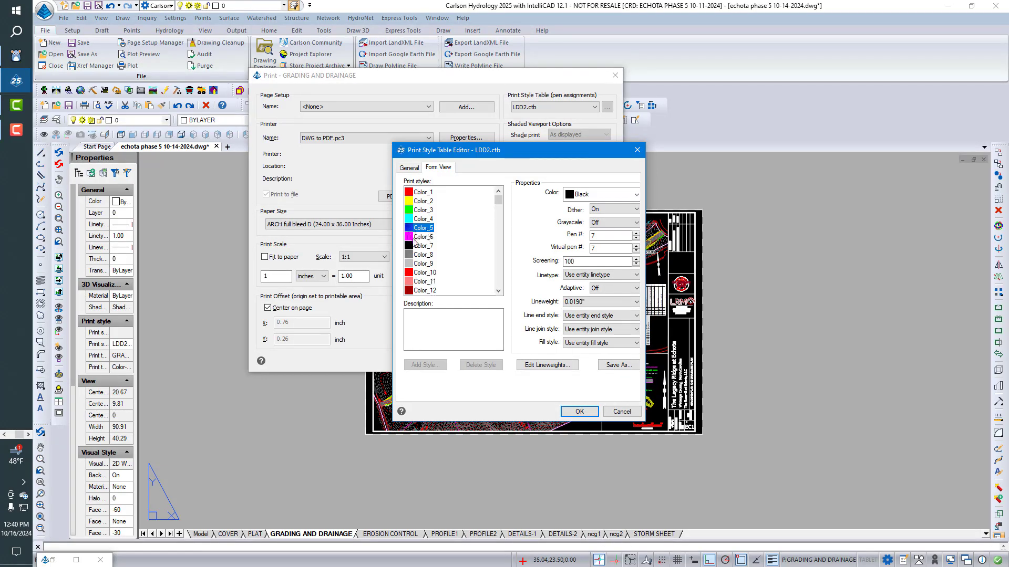
pyautogui.click(596, 414)
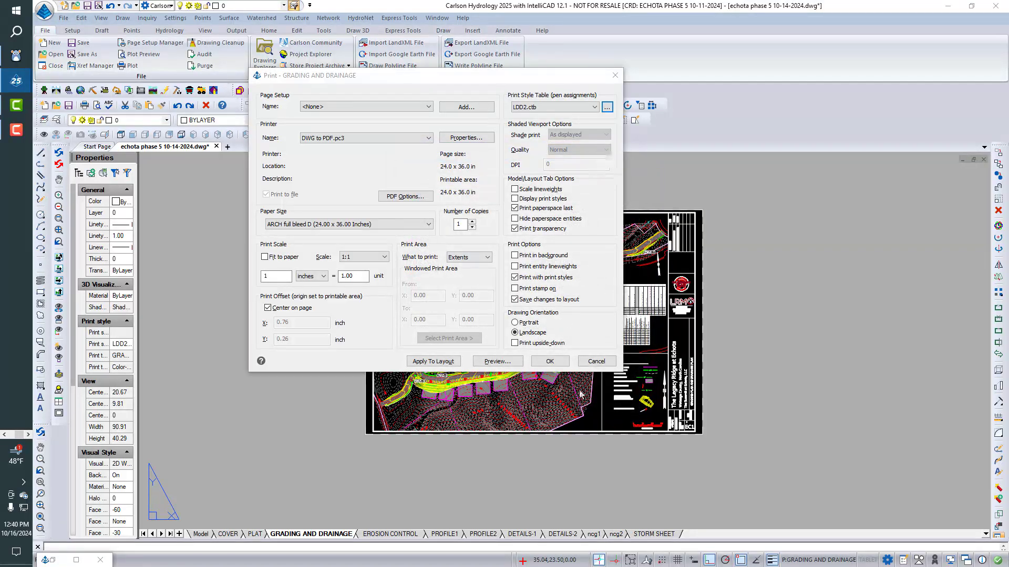
pyautogui.click(595, 361)
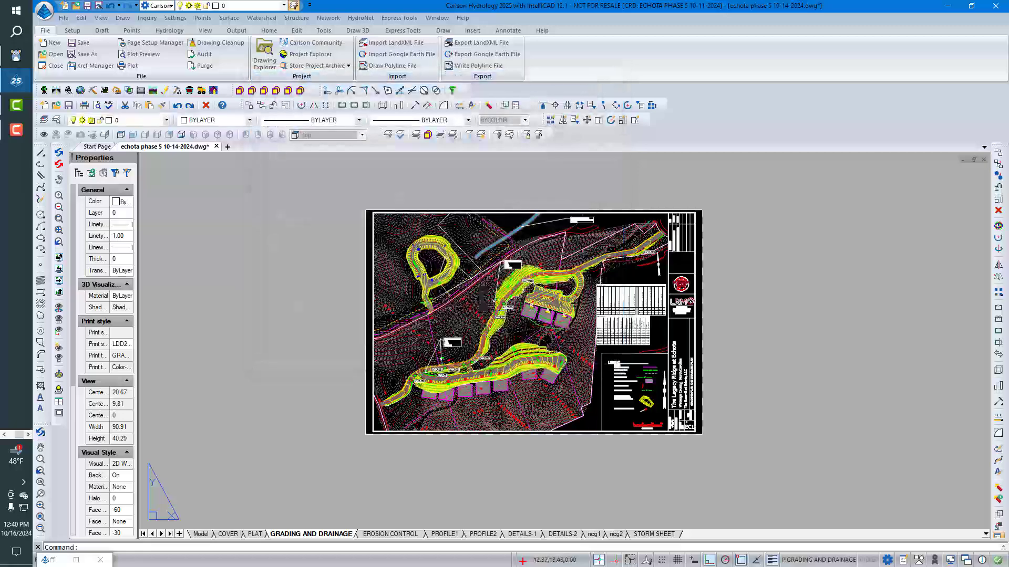
# Override the viewport color of all layers with gray index color 253 in the Grading and Drainage viewport
pyautogui.write('la')
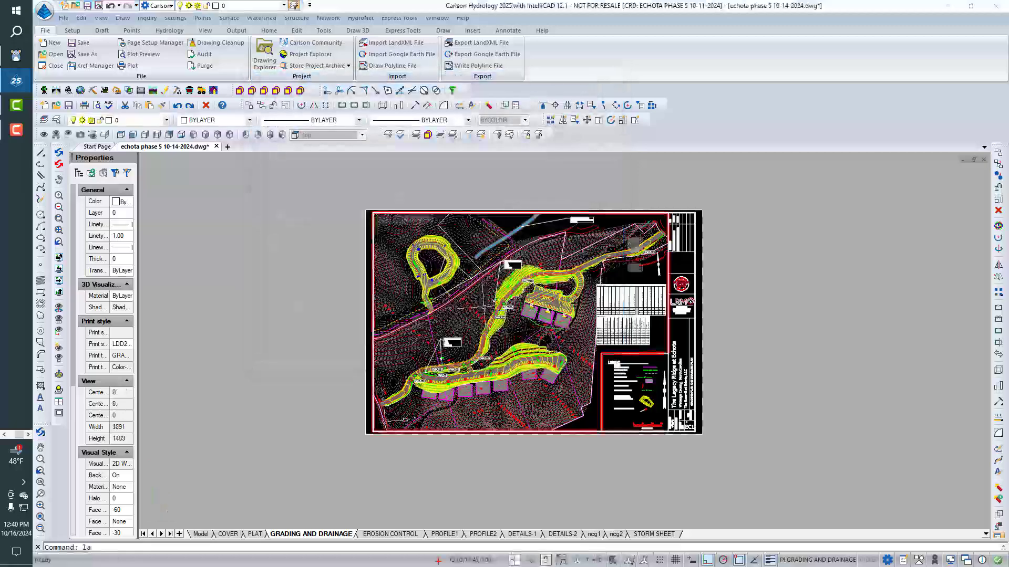
pyautogui.press('Return')
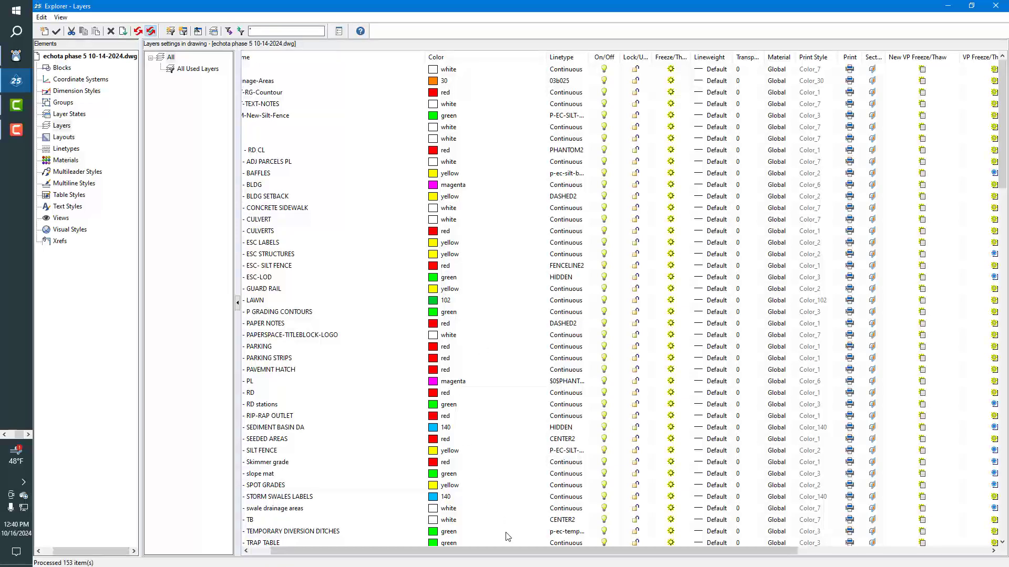
pyautogui.moveTo(518, 551); pyautogui.dragTo(407, 549)
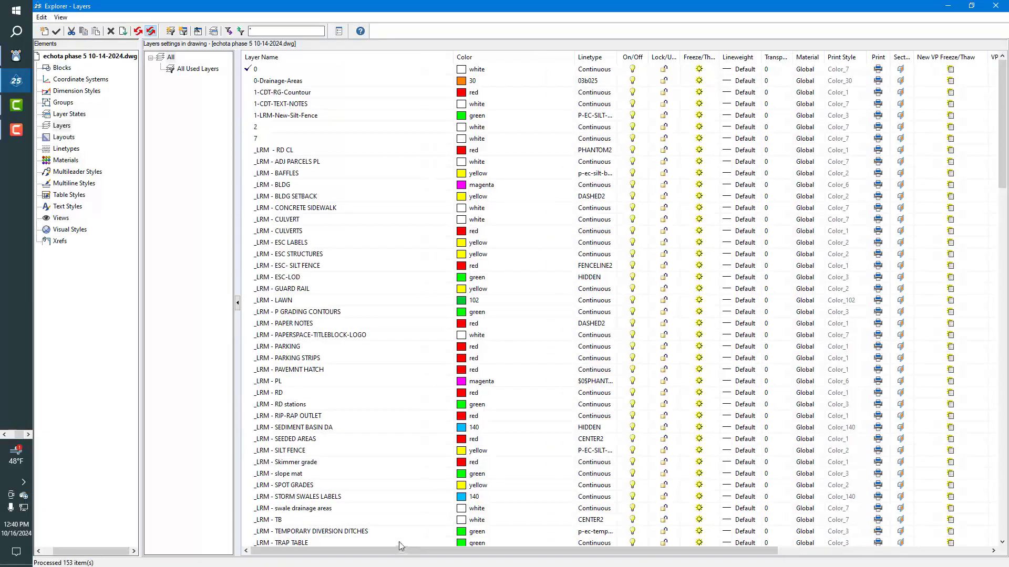
pyautogui.moveTo(397, 553); pyautogui.dragTo(349, 475)
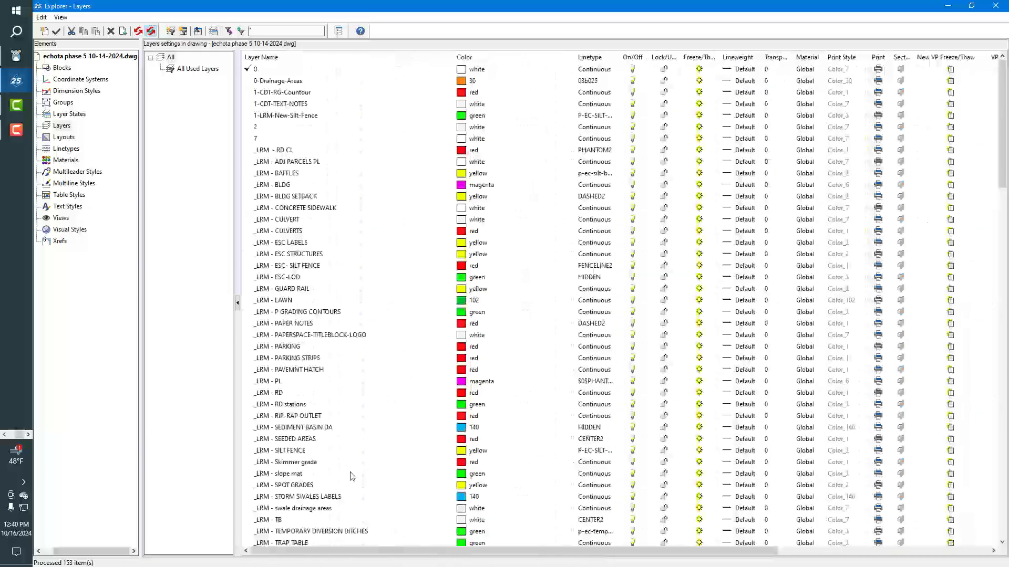
pyautogui.click(336, 189)
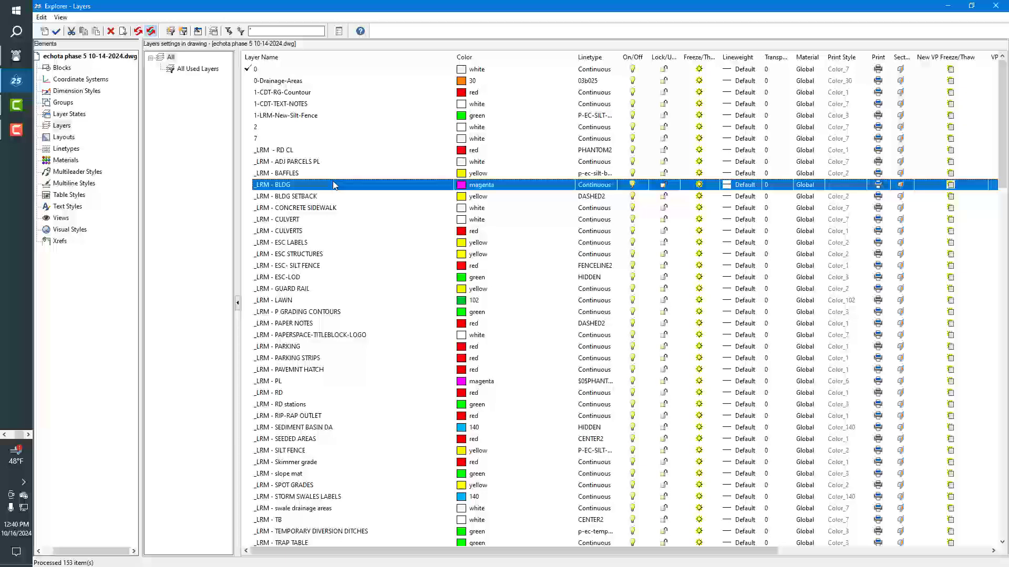
pyautogui.rightClick(333, 185)
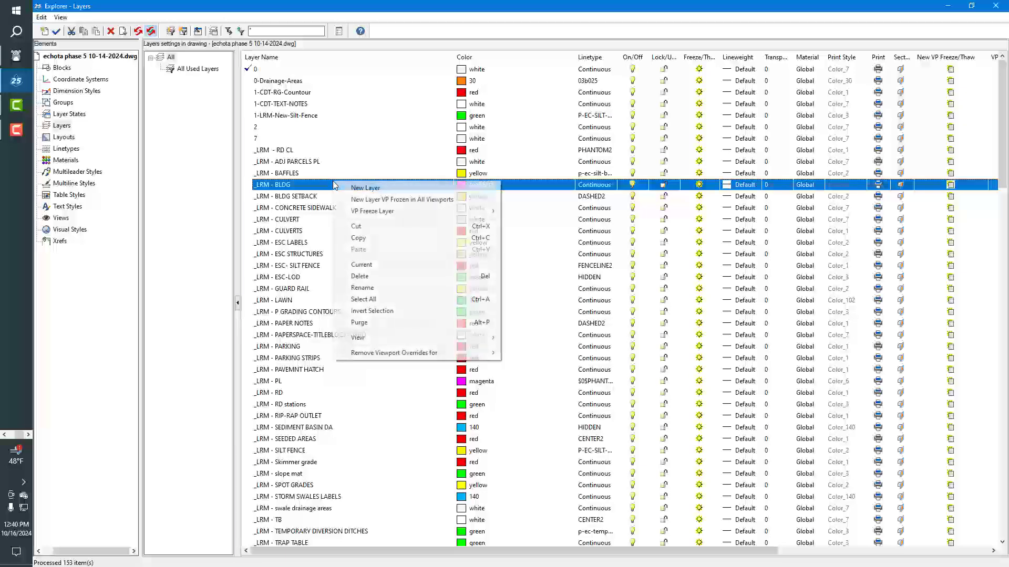
pyautogui.click(377, 300)
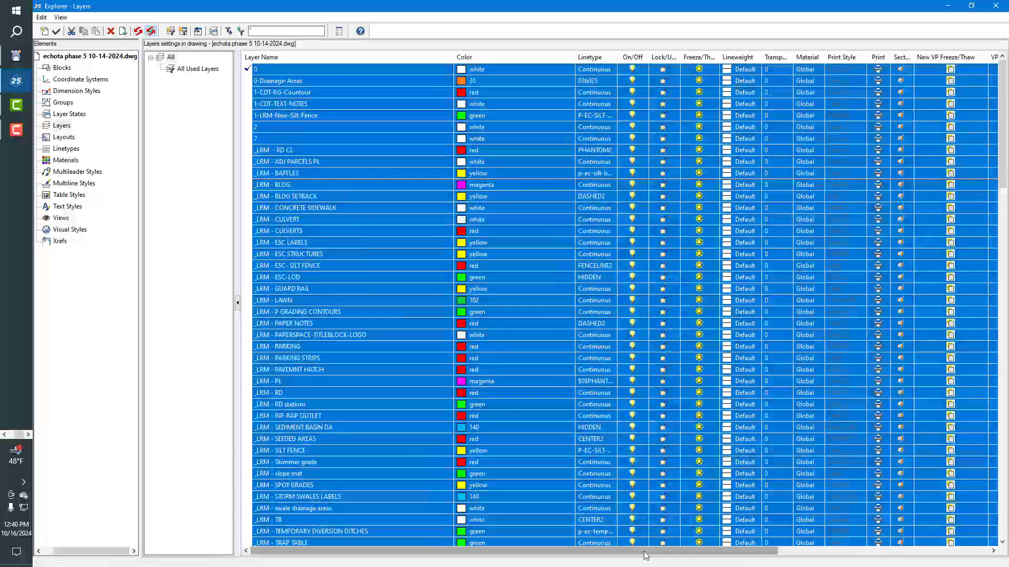
pyautogui.moveTo(646, 551); pyautogui.dragTo(794, 550)
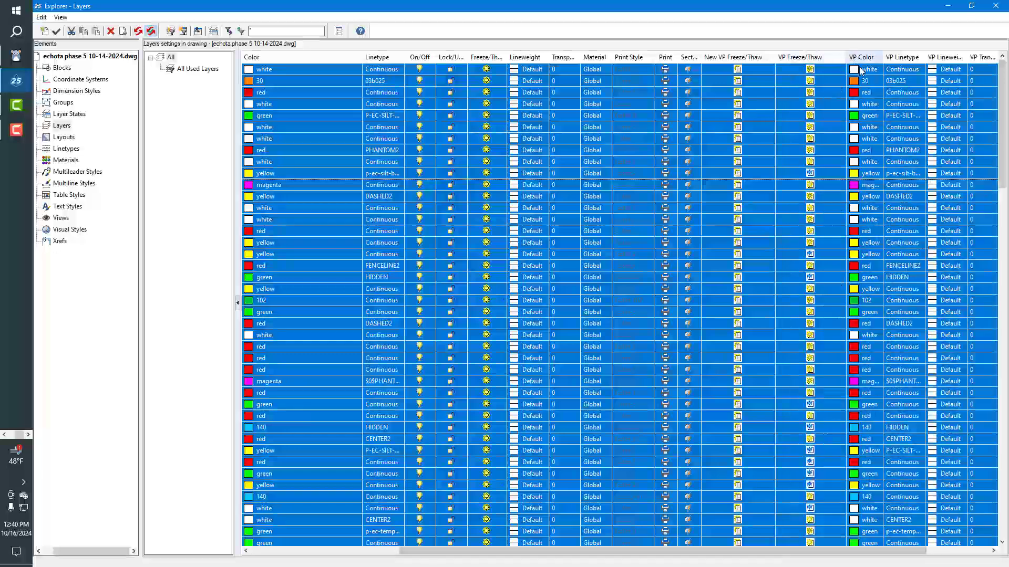
pyautogui.click(855, 69)
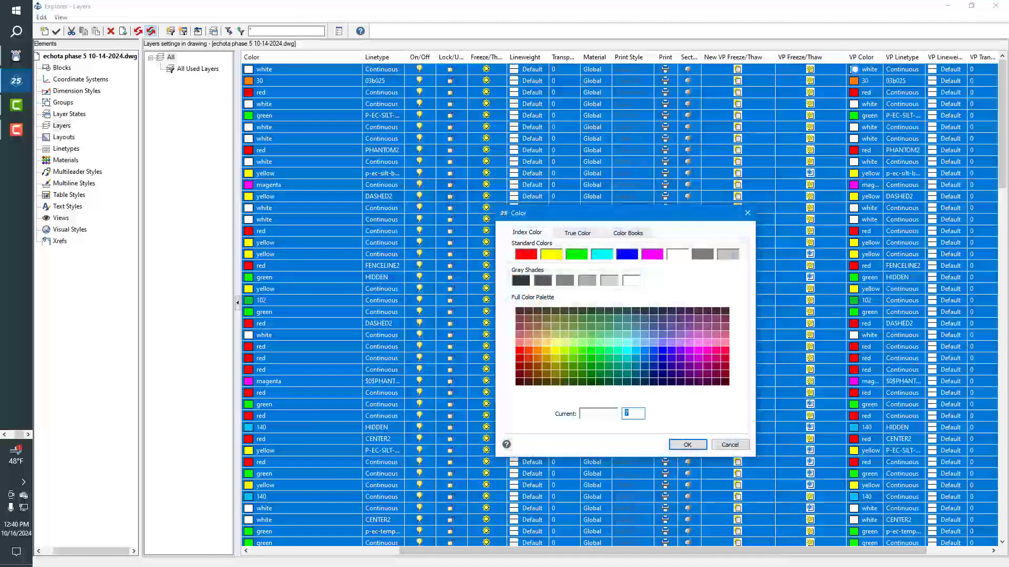
pyautogui.click(587, 283)
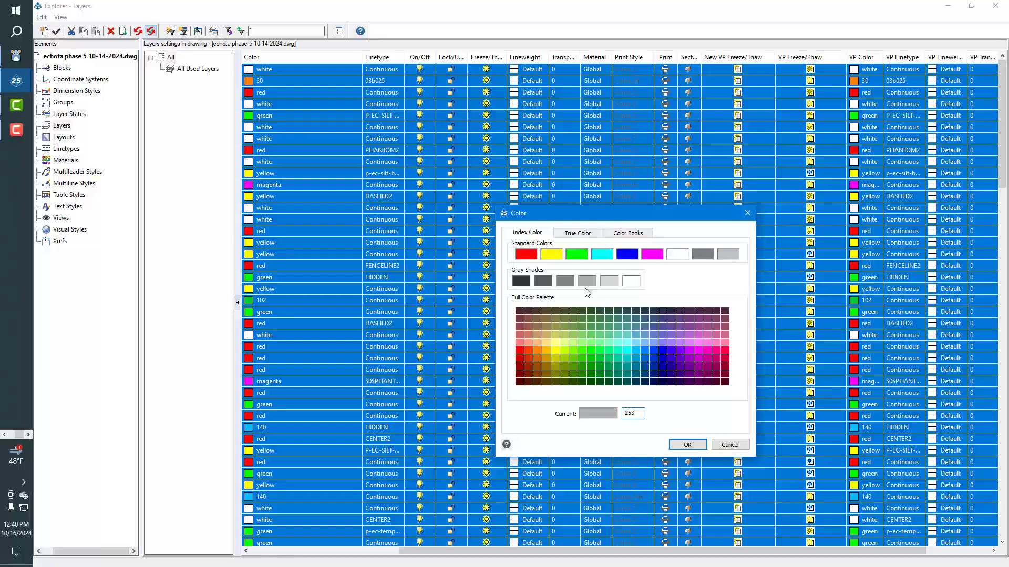
pyautogui.click(686, 445)
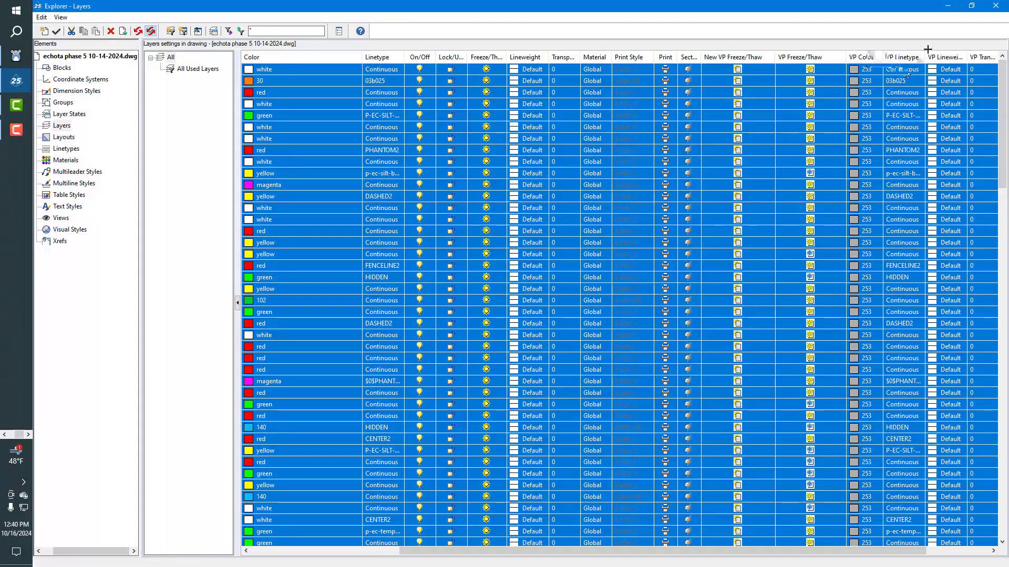
pyautogui.click(947, 7)
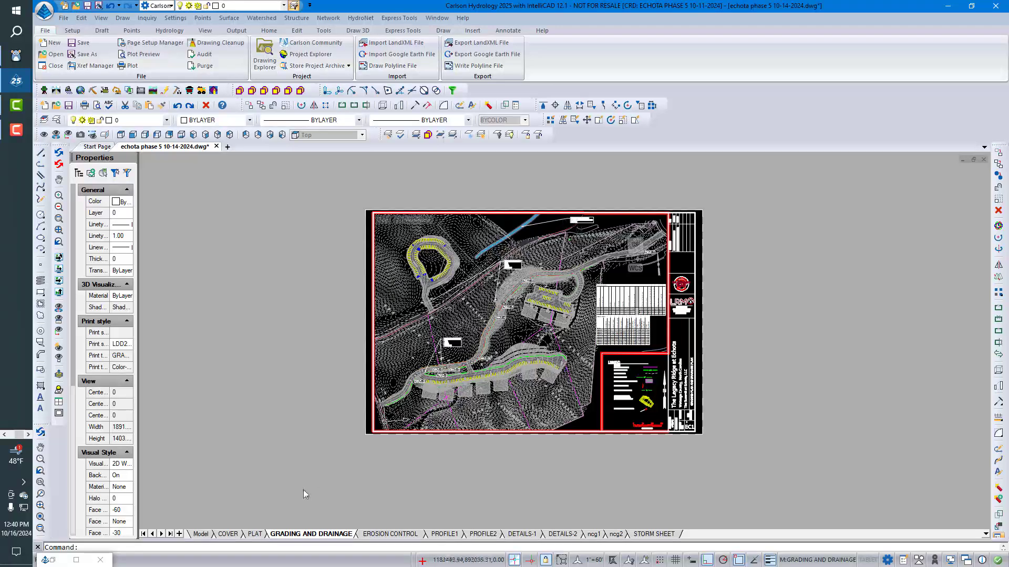
# Compare the layer colors in model space and on the Erosion Control and Grading and Drainage layouts
pyautogui.click(200, 534)
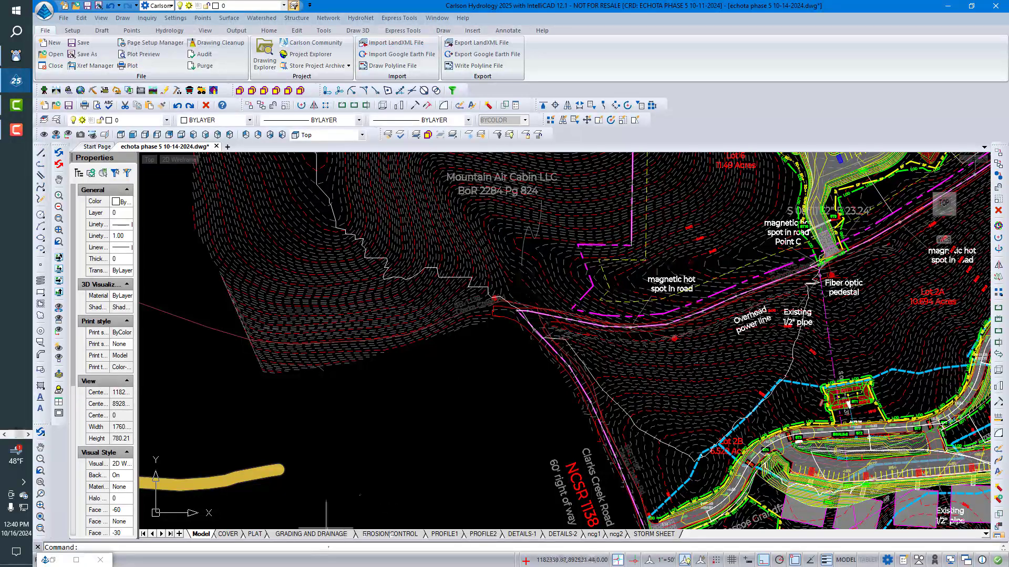
pyautogui.click(389, 534)
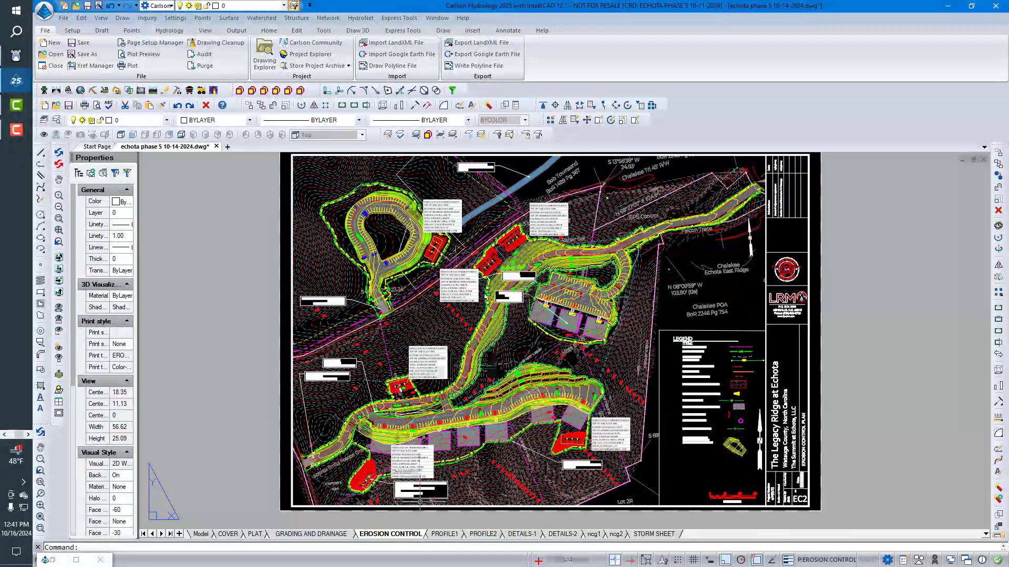
pyautogui.click(315, 534)
pyautogui.click(389, 534)
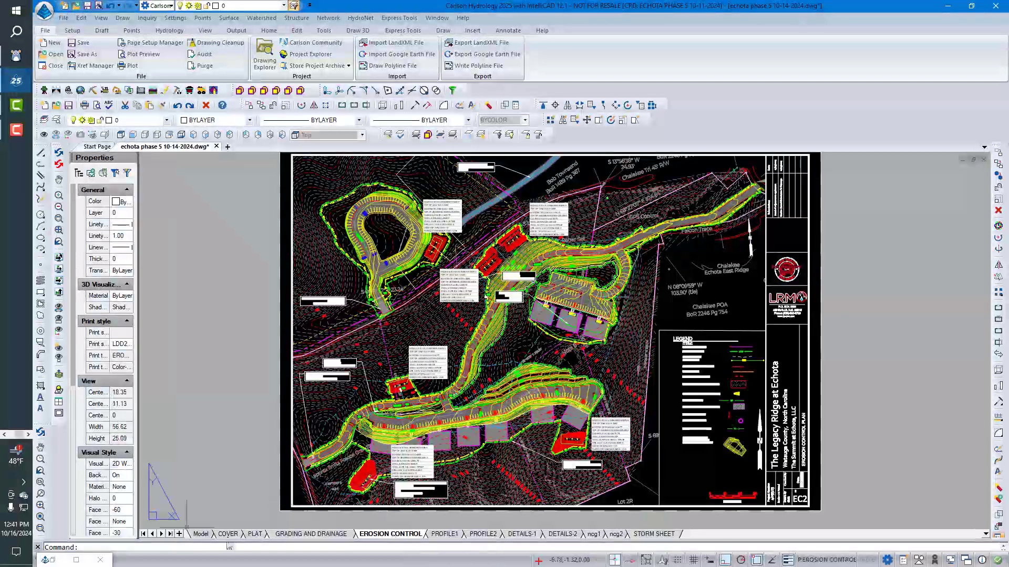
# Enlarge the command history area and set LTSCALE to 1 in model space
pyautogui.moveTo(226, 542); pyautogui.dragTo(226, 443)
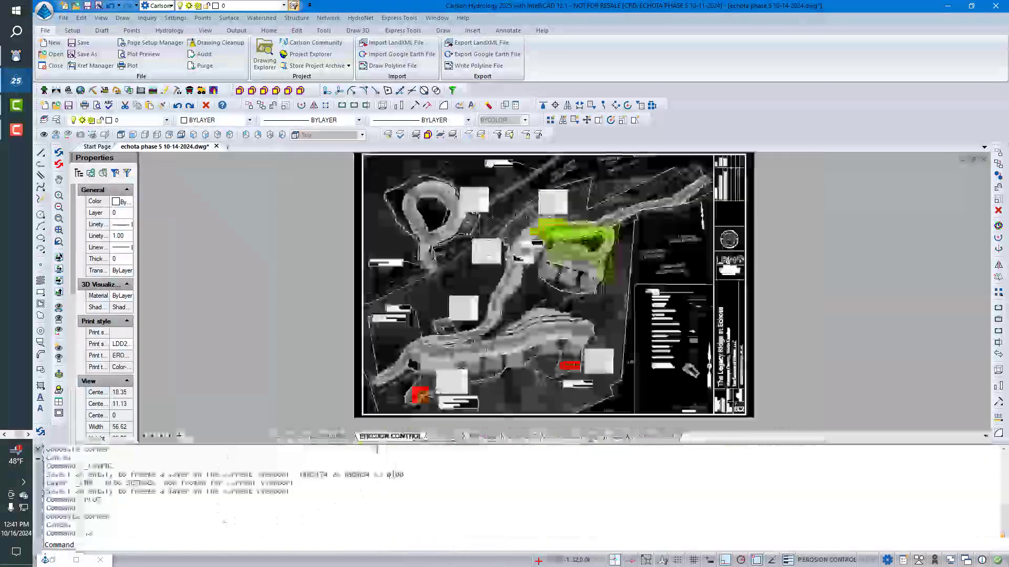
pyautogui.click(200, 437)
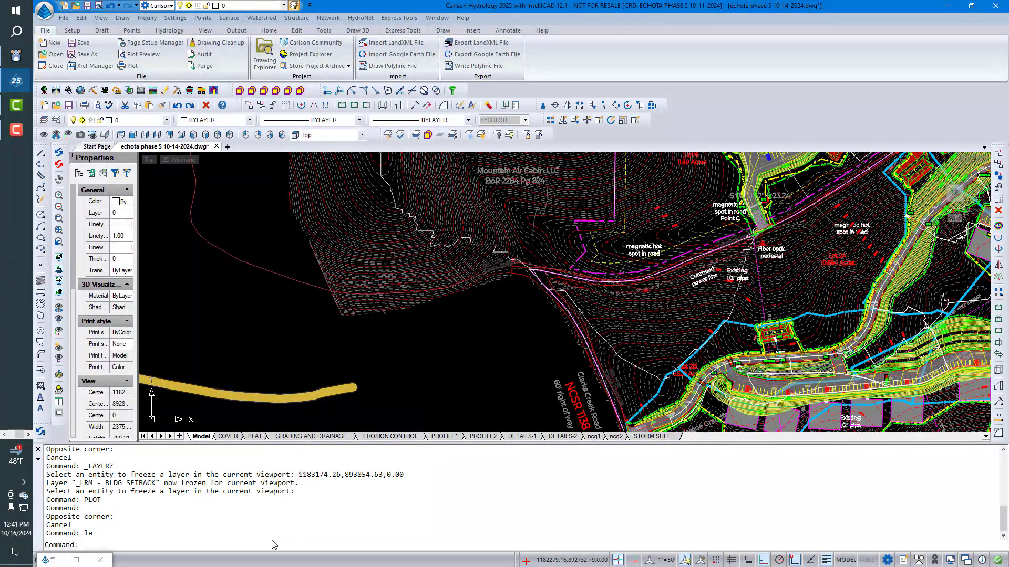
pyautogui.write('scale')
pyautogui.press('Return')
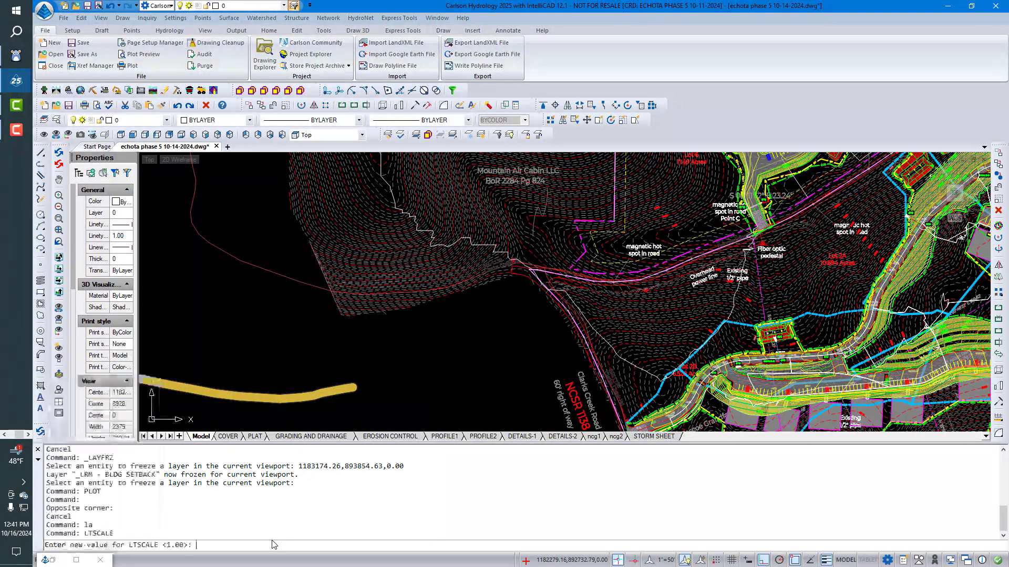
pyautogui.press('Return')
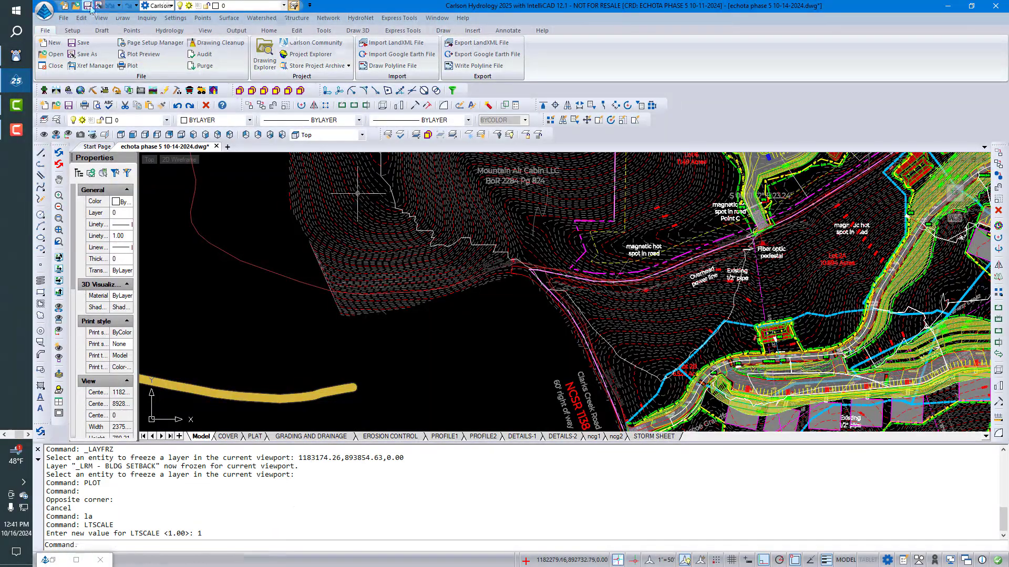
# Change the Line Type Scaler in the drawing setup and apply it to the model's linetypes
pyautogui.click(177, 18)
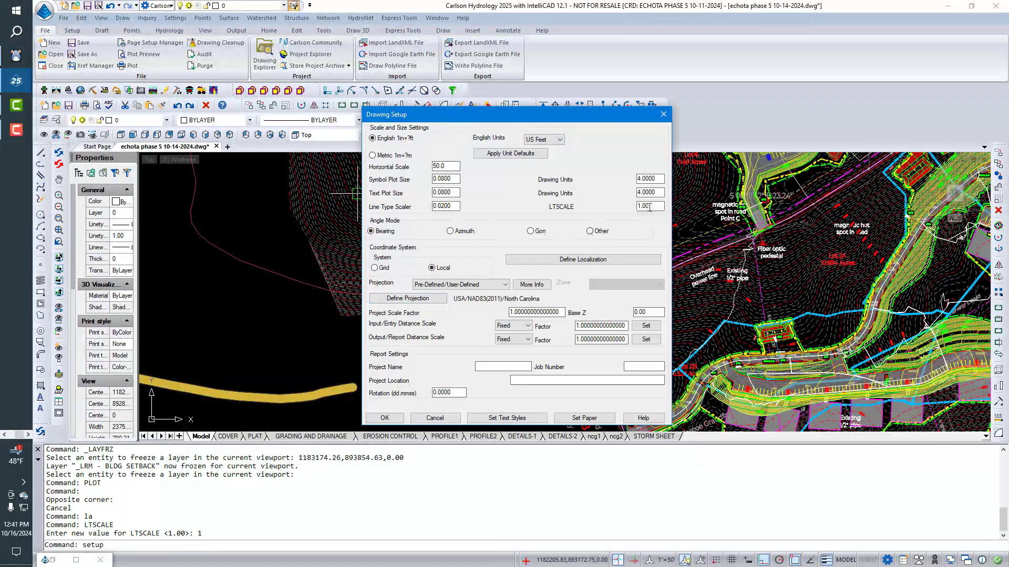
pyautogui.click(448, 206)
pyautogui.doubleClick(384, 418)
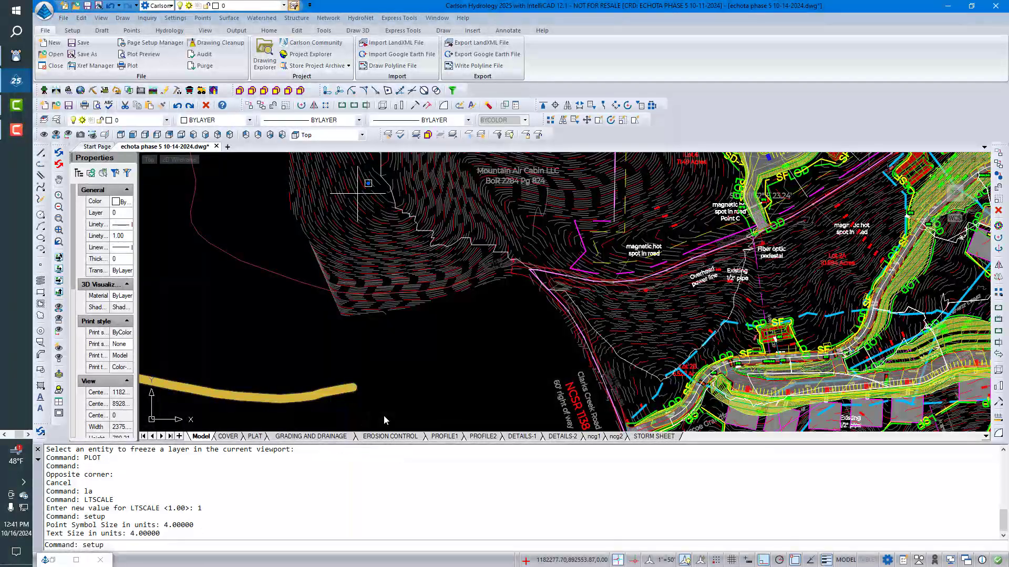
pyautogui.press('Escape')
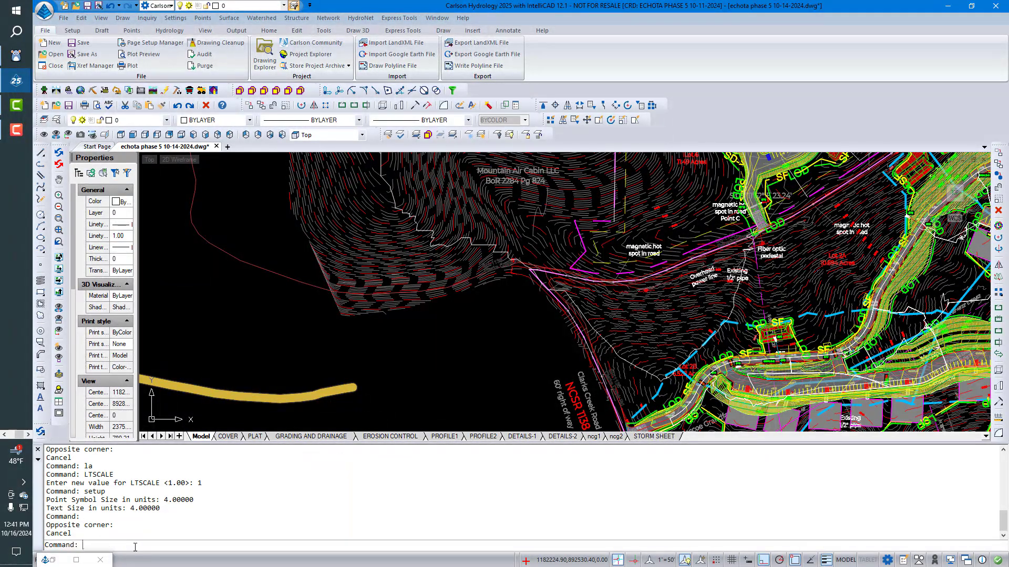
# Reset the drawing's LTSCALE to 1
pyautogui.write('ltscale')
pyautogui.press('Return')
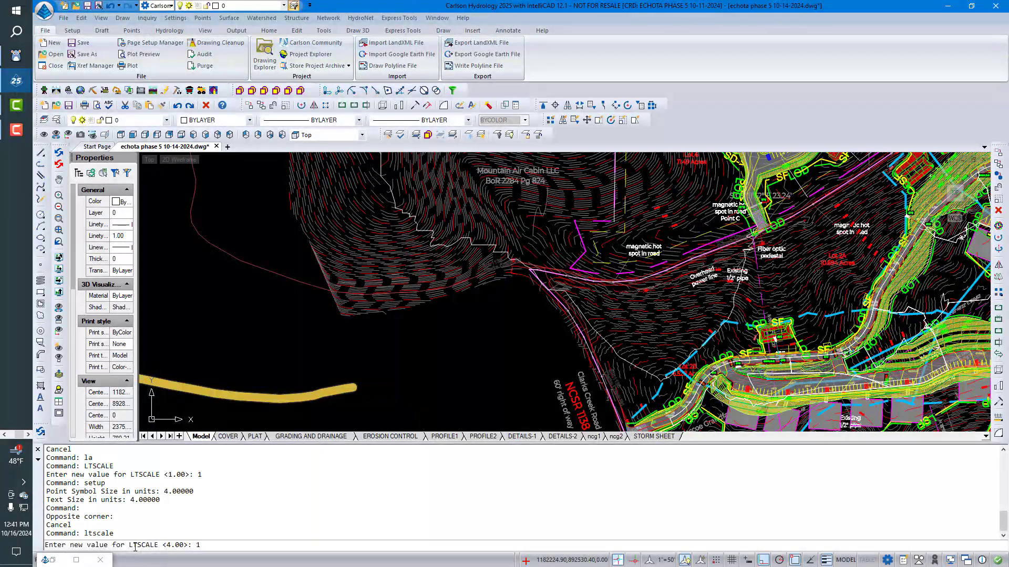
pyautogui.write('1')
pyautogui.press('Return')
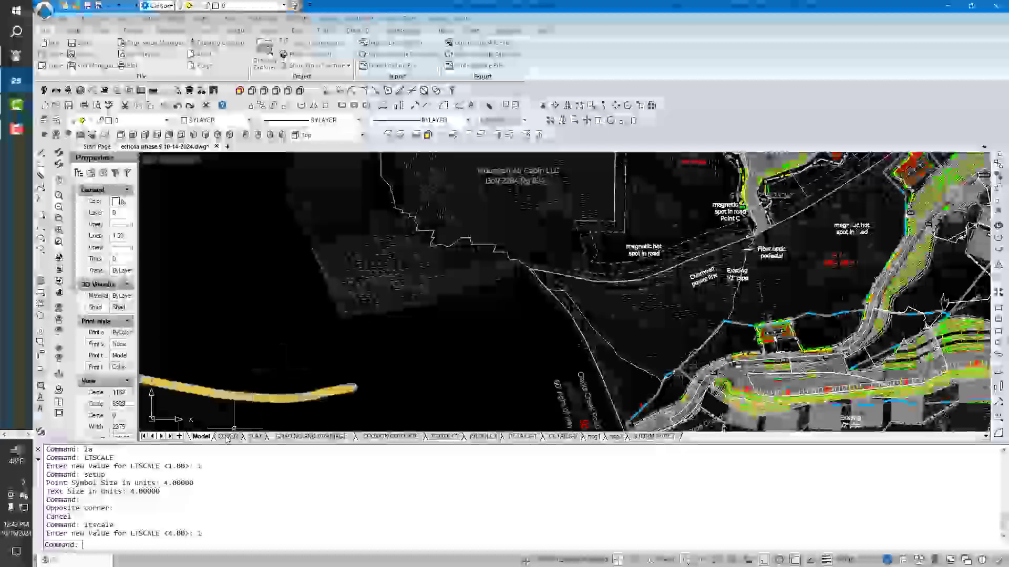
# Check the PSLTSCALE setting on the Grading and Drainage layout and keep its current value
pyautogui.click(227, 437)
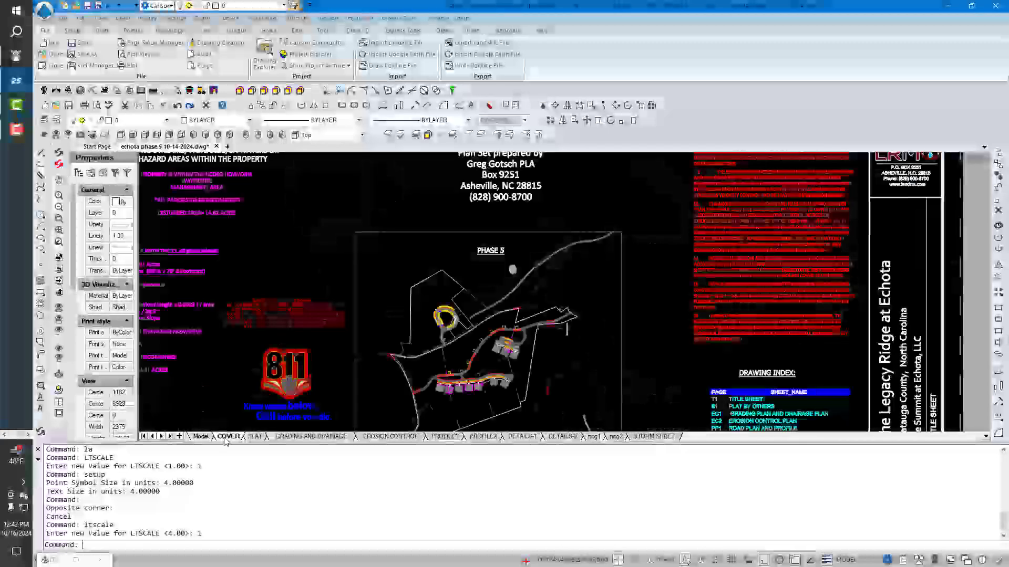
pyautogui.click(281, 437)
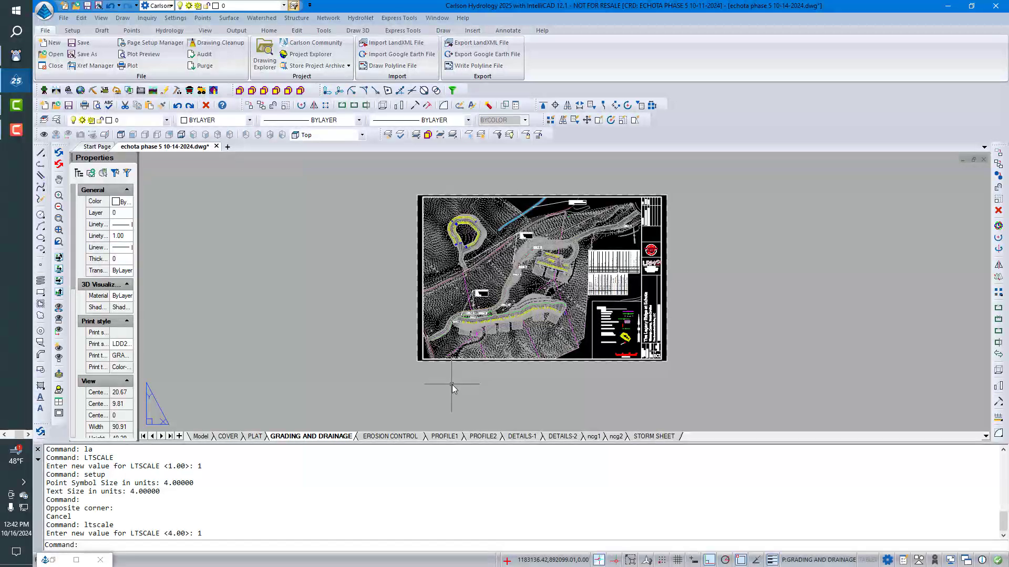
pyautogui.write('PSLTSCALE')
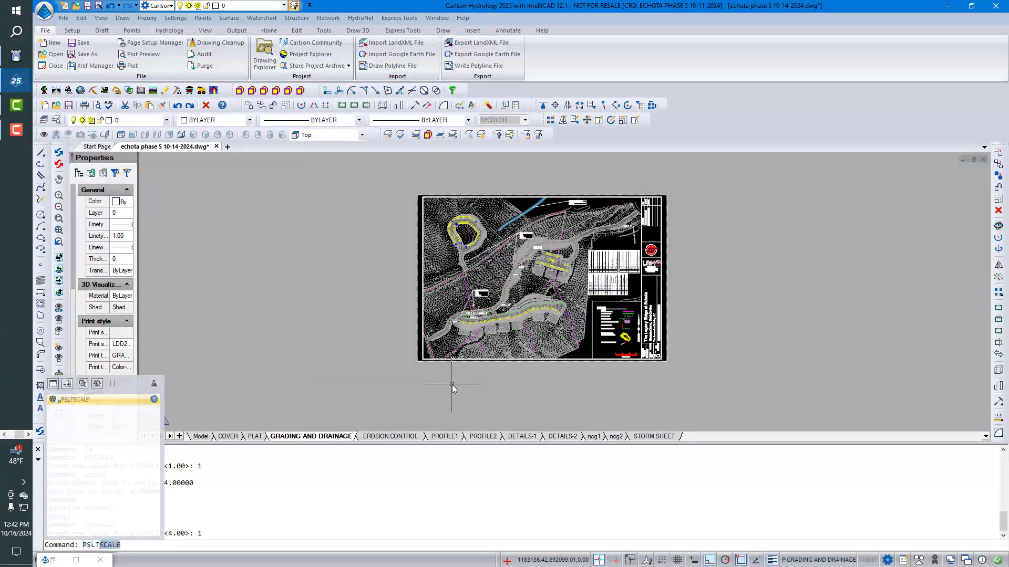
pyautogui.press('Return')
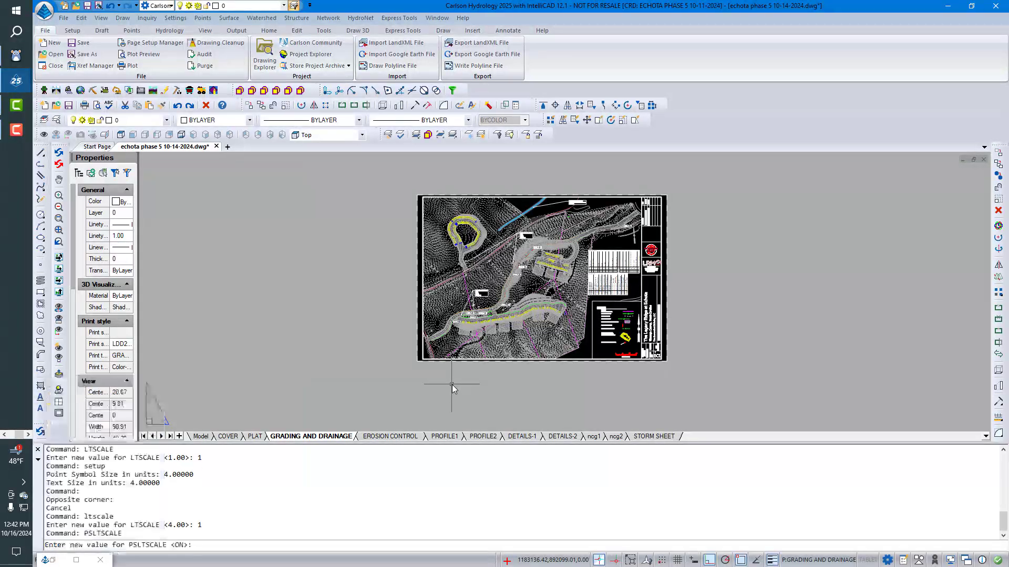
pyautogui.press('Return')
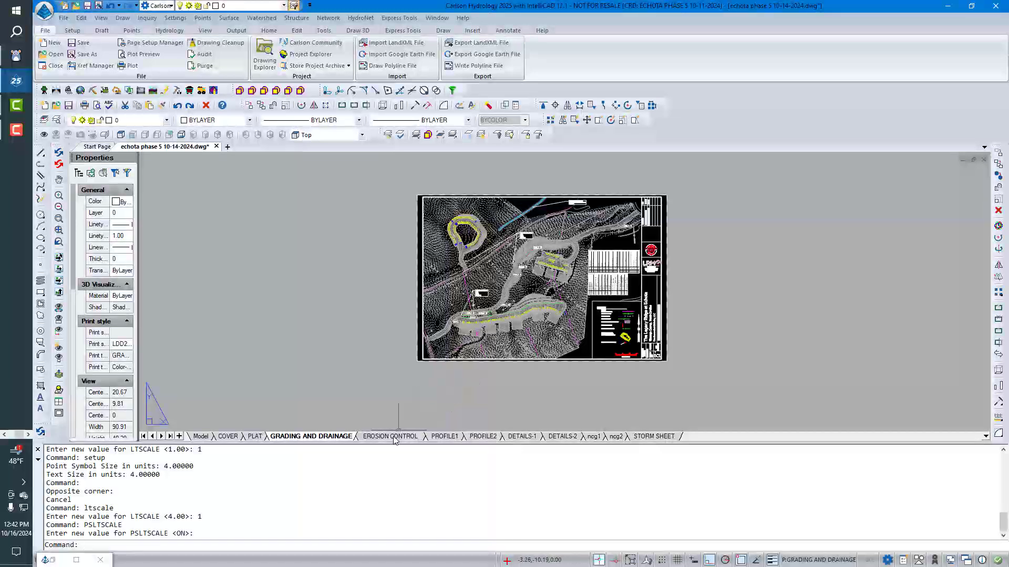
# Set PSLTSCALE to off on the Erosion Control layout
pyautogui.click(391, 436)
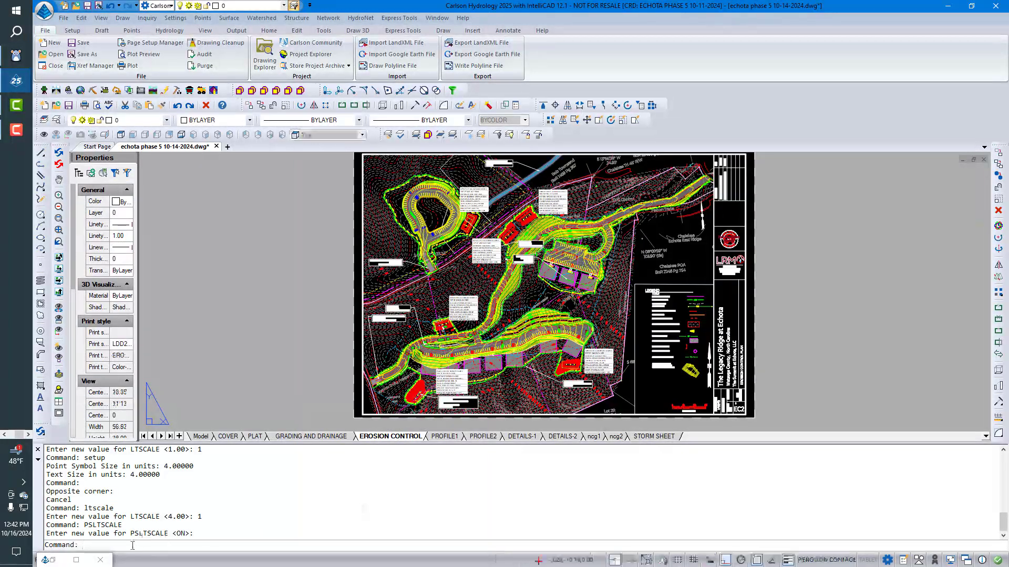
pyautogui.write('psltscale')
pyautogui.press('Return')
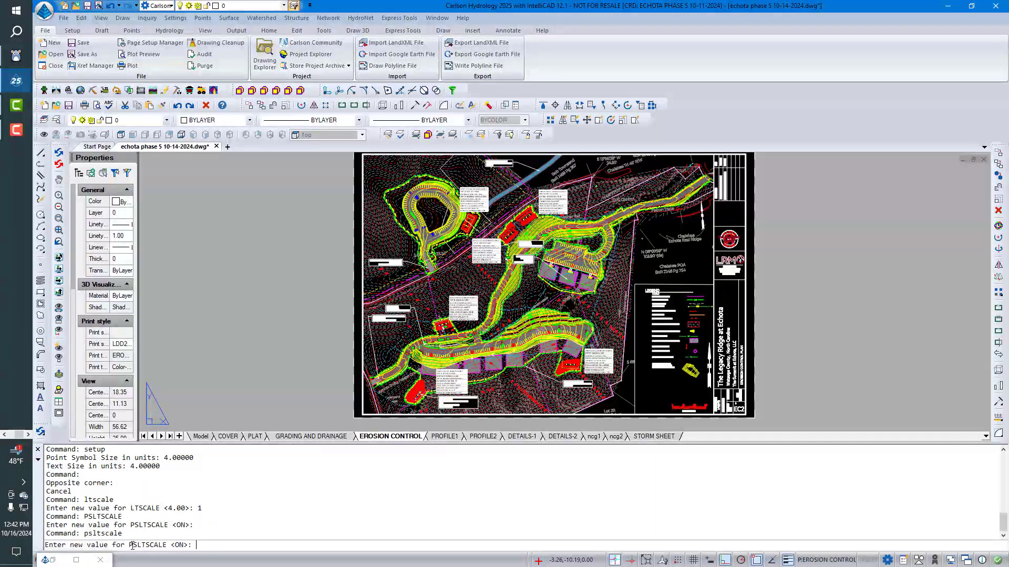
pyautogui.write('off')
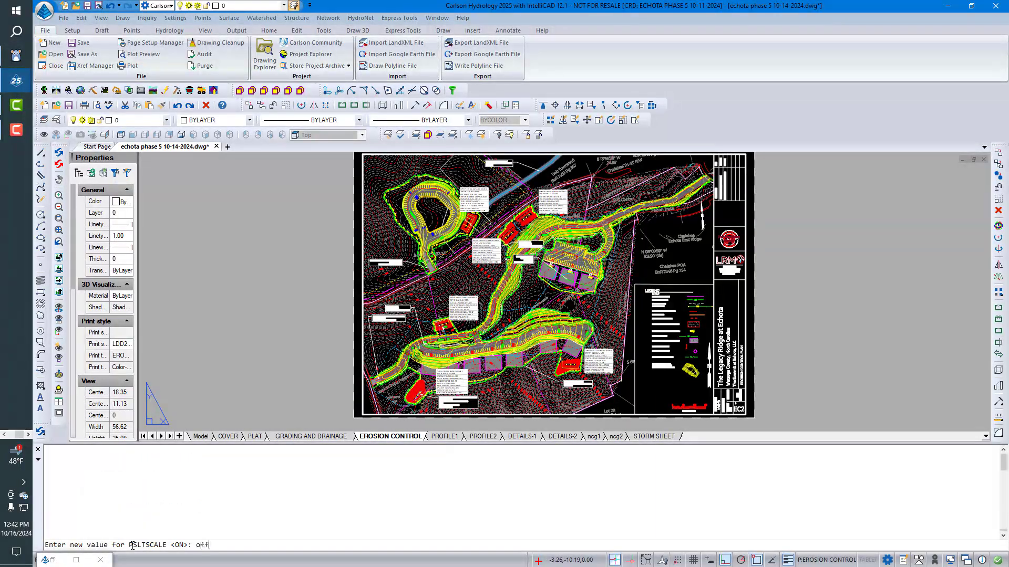
pyautogui.press('Return')
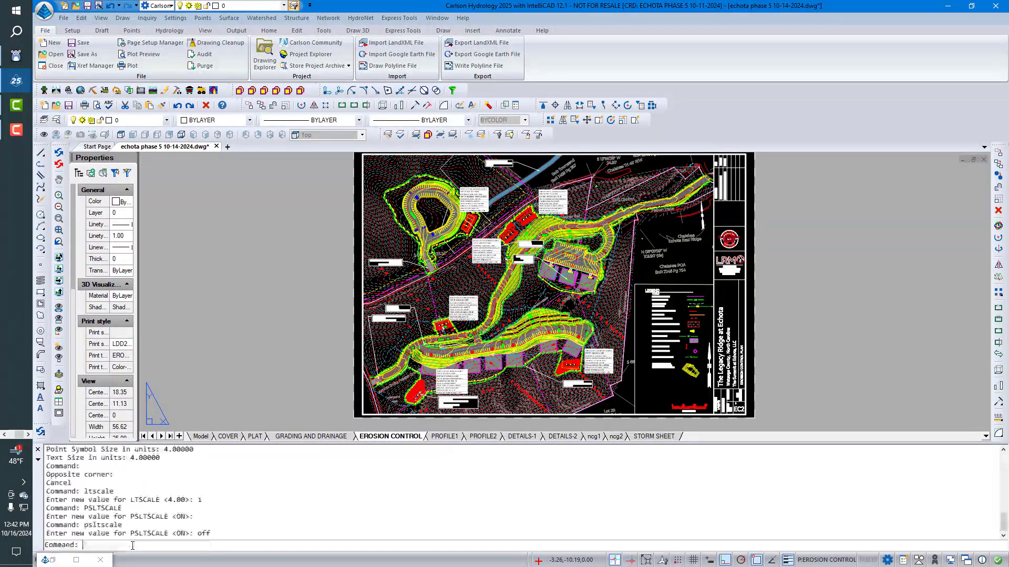
# Check the PSLTSCALE setting on the Grading and Drainage layout without changing it
pyautogui.click(311, 436)
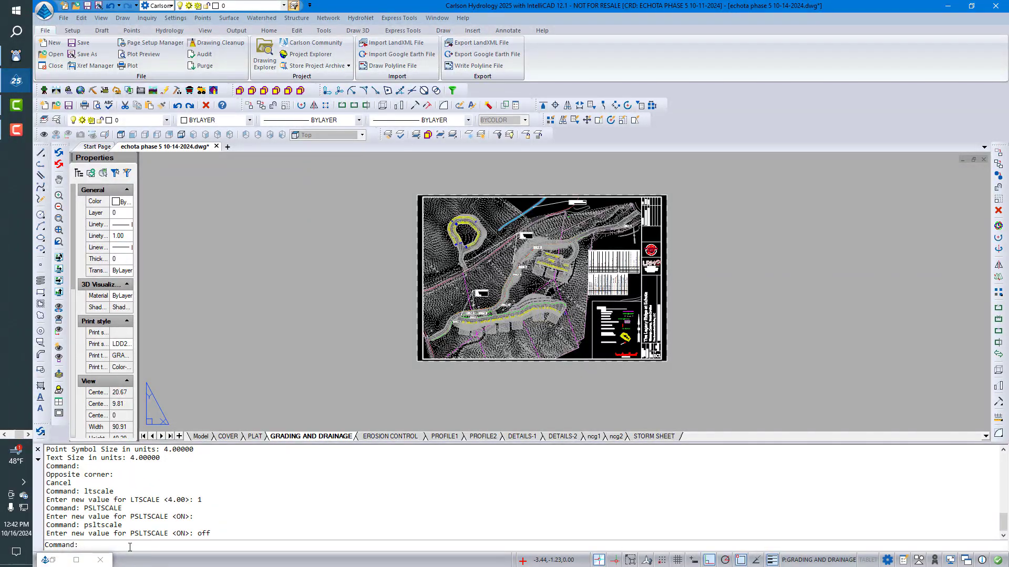
pyautogui.press('Up')
pyautogui.press('Return')
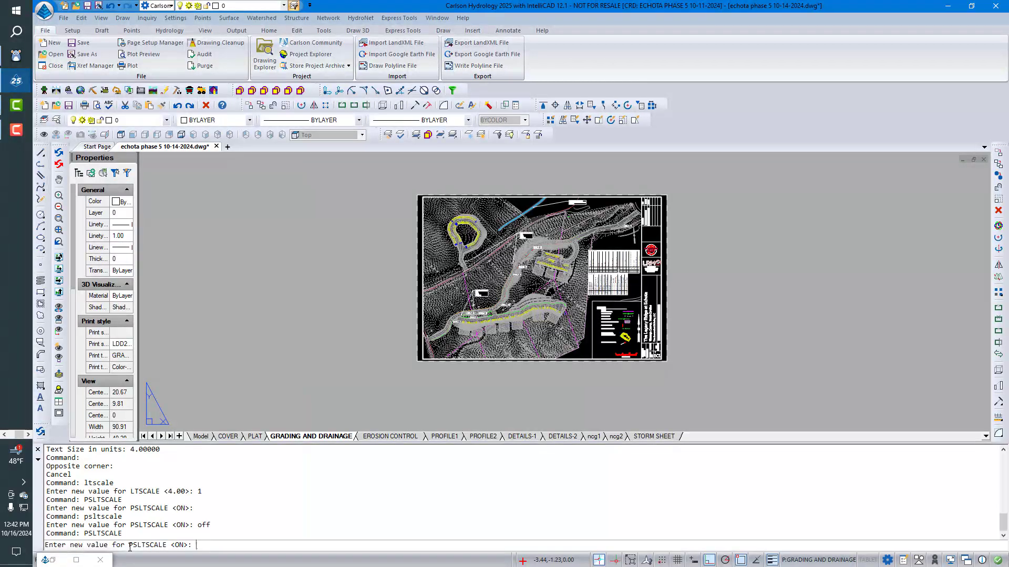
pyautogui.press('Escape')
pyautogui.scroll(-2, 407, 423)
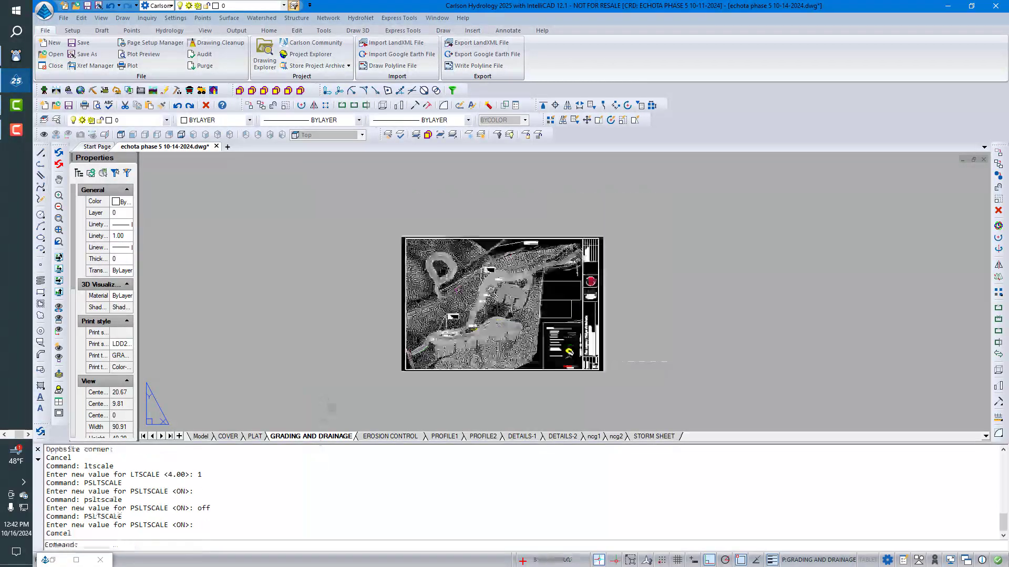
# Return to the Erosion Control layout and regenerate all viewports with REGENALL, focusing on the temporary construction entrance area
pyautogui.click(413, 436)
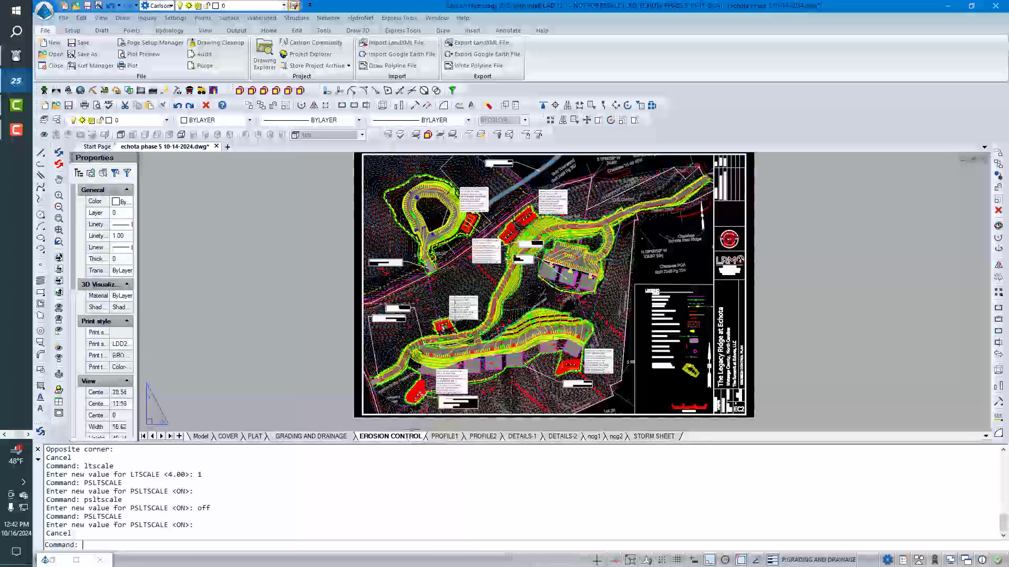
pyautogui.scroll(5, 452, 269)
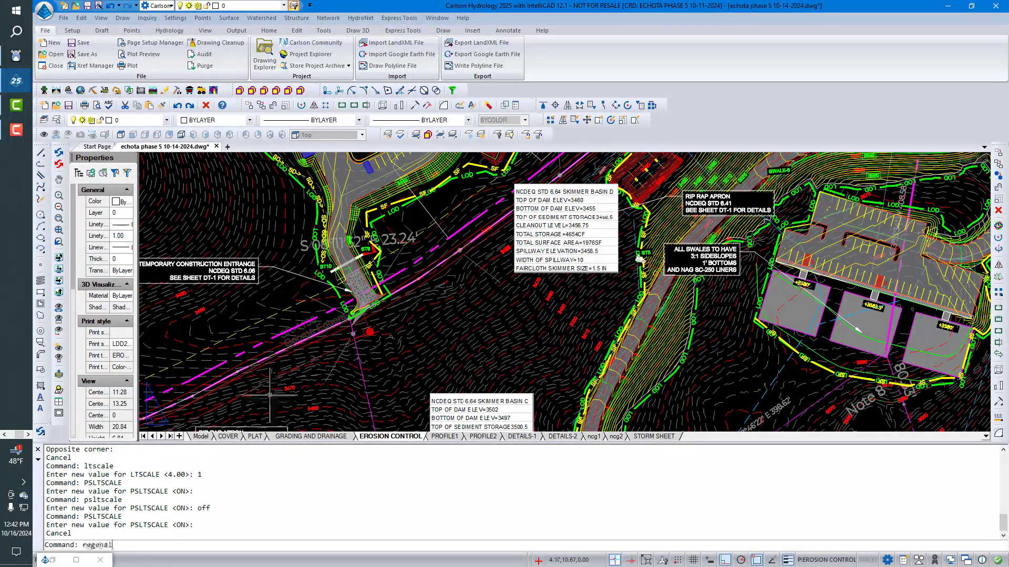
pyautogui.write('l')
pyautogui.press('Return')
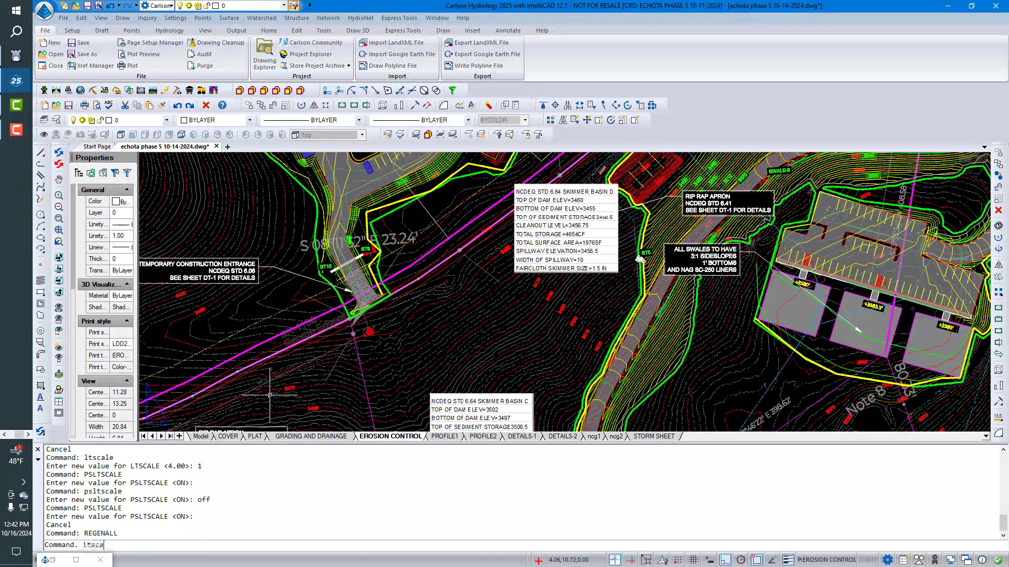
# Set LTSCALE to 25, regenerate all viewports, and inspect the linetypes across the Erosion Control sheet
pyautogui.write('ltscale')
pyautogui.press('Return')
pyautogui.write('25')
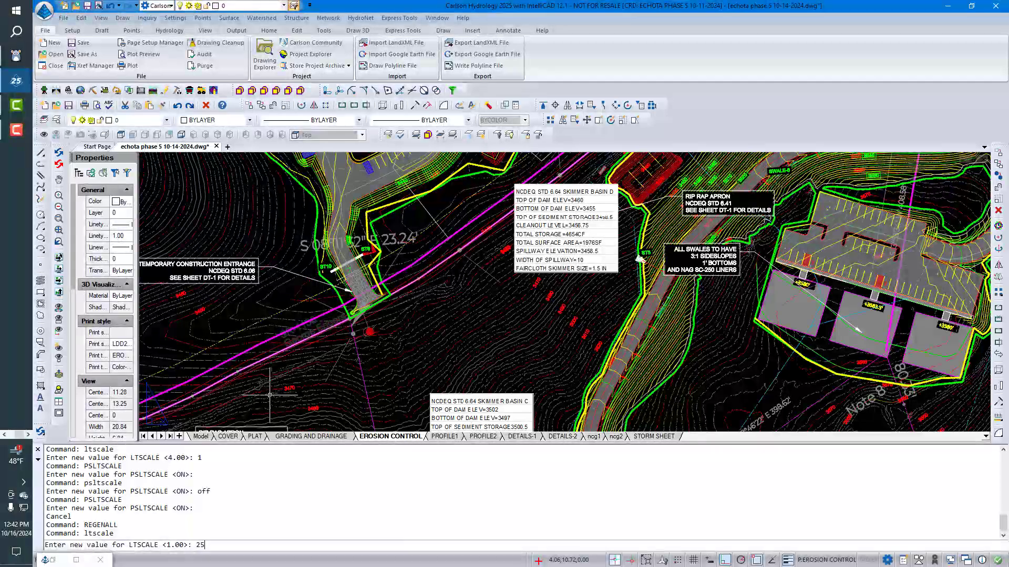
pyautogui.press('Return')
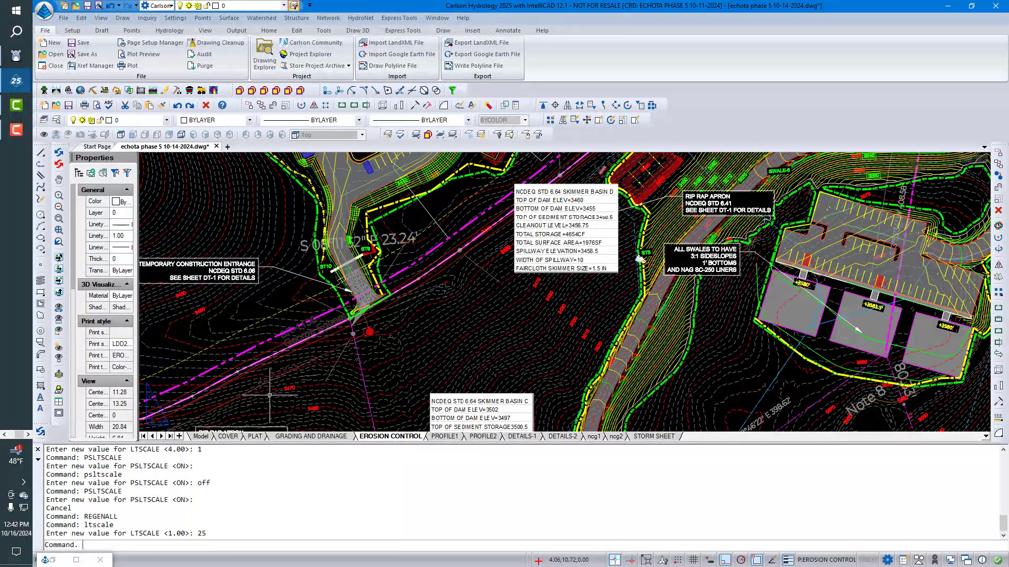
pyautogui.write('regenall')
pyautogui.press('Return')
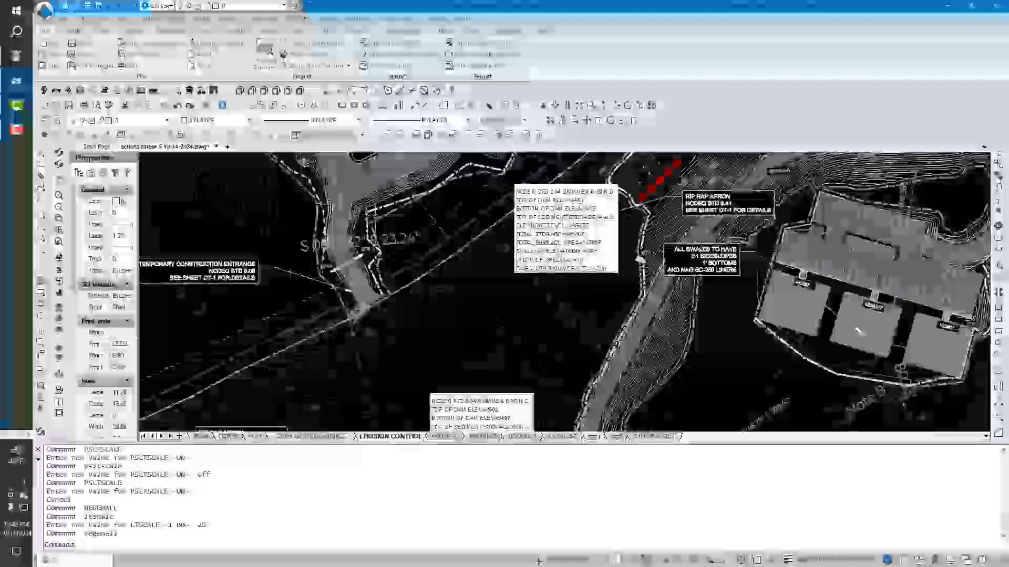
pyautogui.scroll(-5, 382, 216)
pyautogui.moveTo(435, 251); pyautogui.dragTo(415, 285, button='middle')
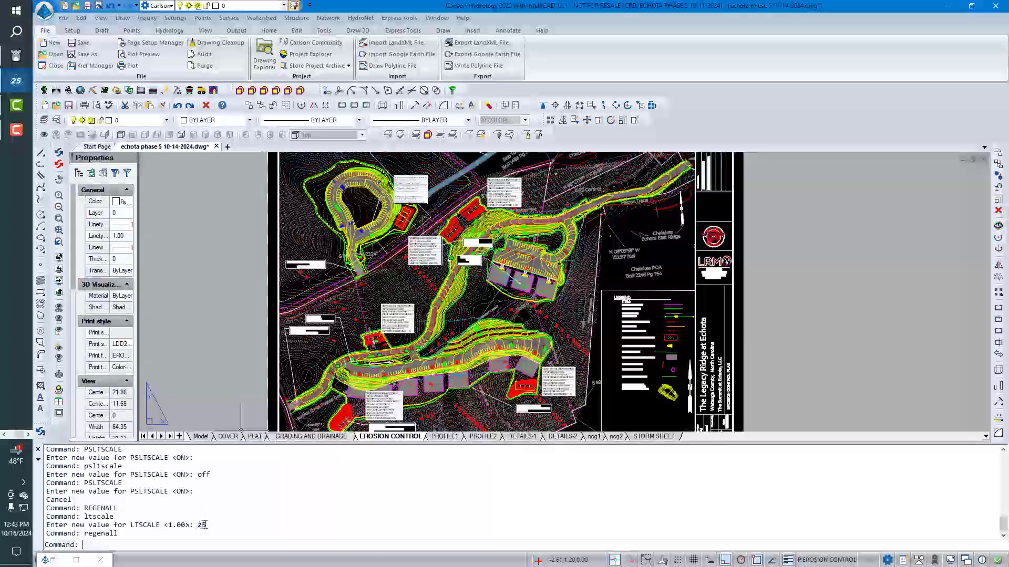
pyautogui.scroll(5, 387, 239)
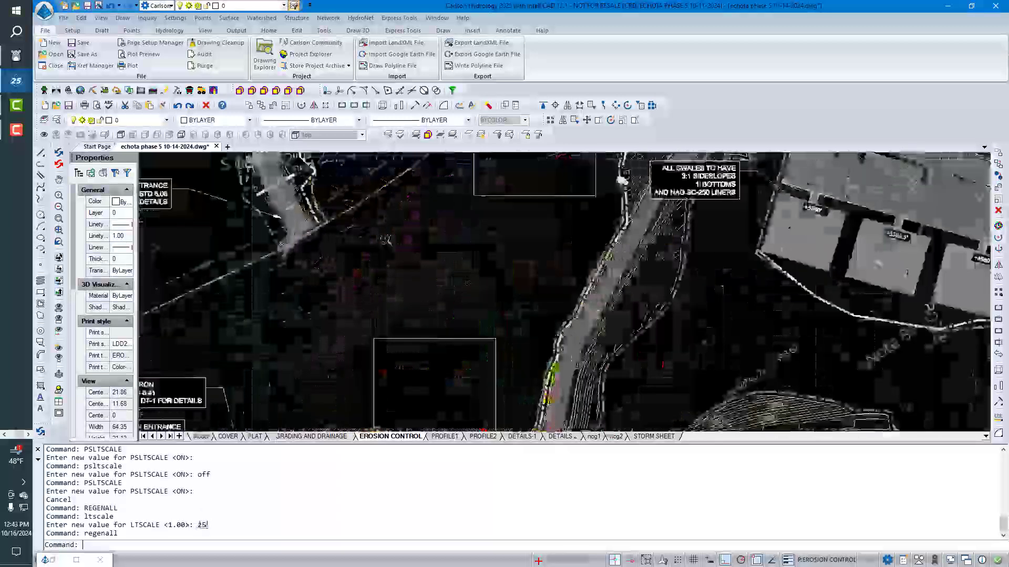
pyautogui.scroll(-6, 427, 270)
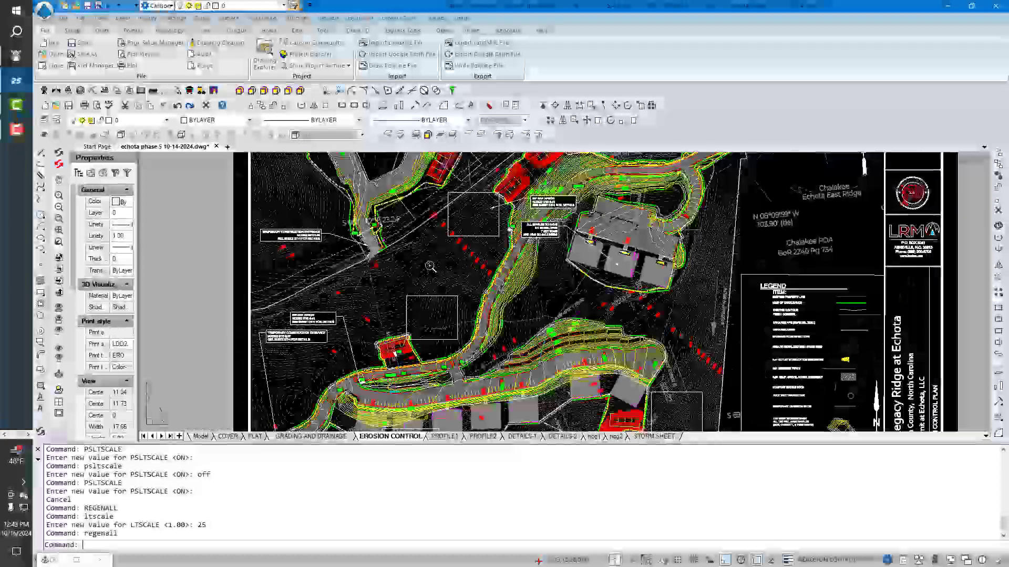
pyautogui.scroll(-2, 430, 267)
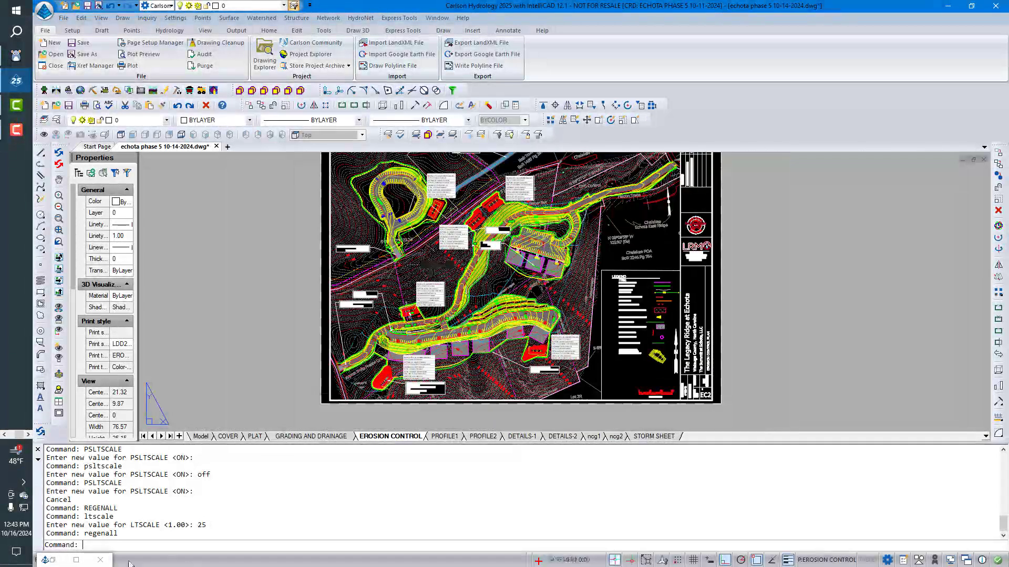
# Set PSLTSCALE to on for the Erosion Control layout and regenerate the drawing
pyautogui.write('psltscale')
pyautogui.press('Return')
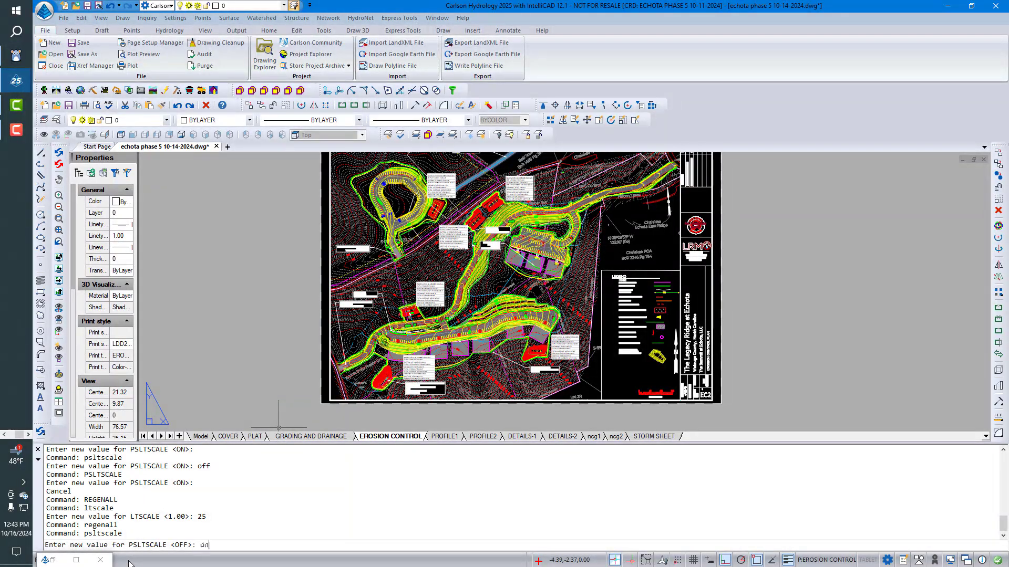
pyautogui.press('Return')
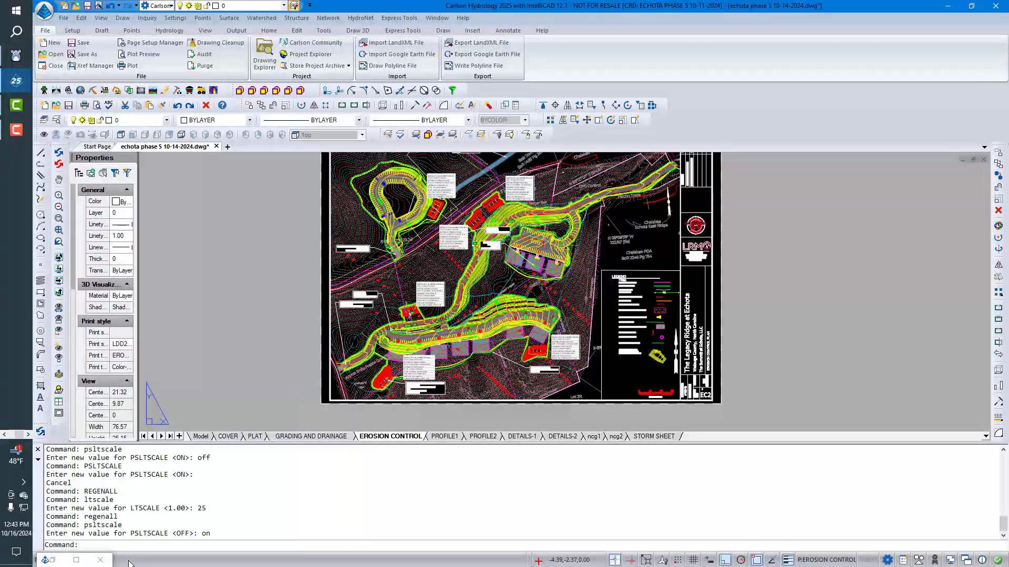
pyautogui.write('regen')
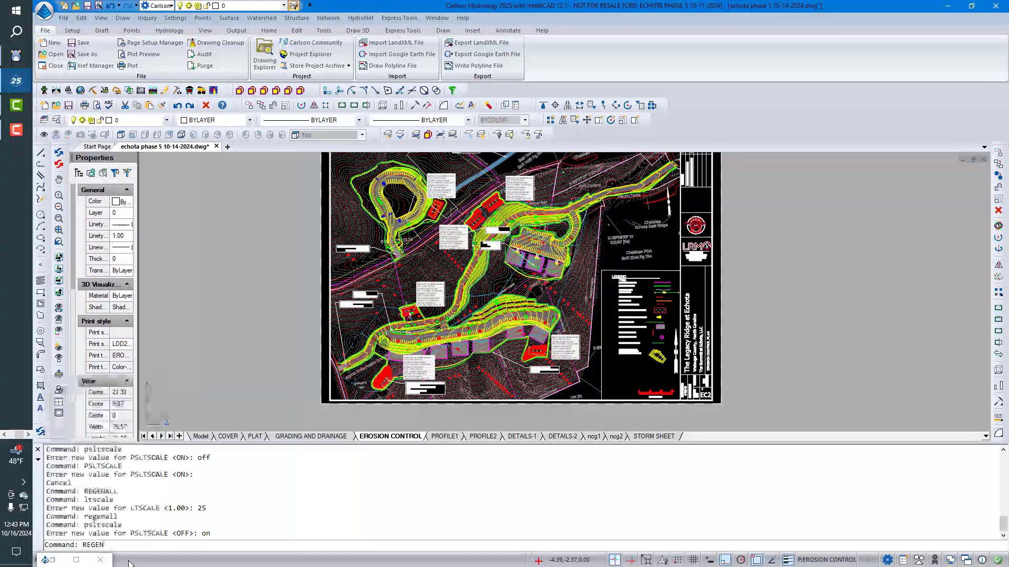
pyautogui.press('Return')
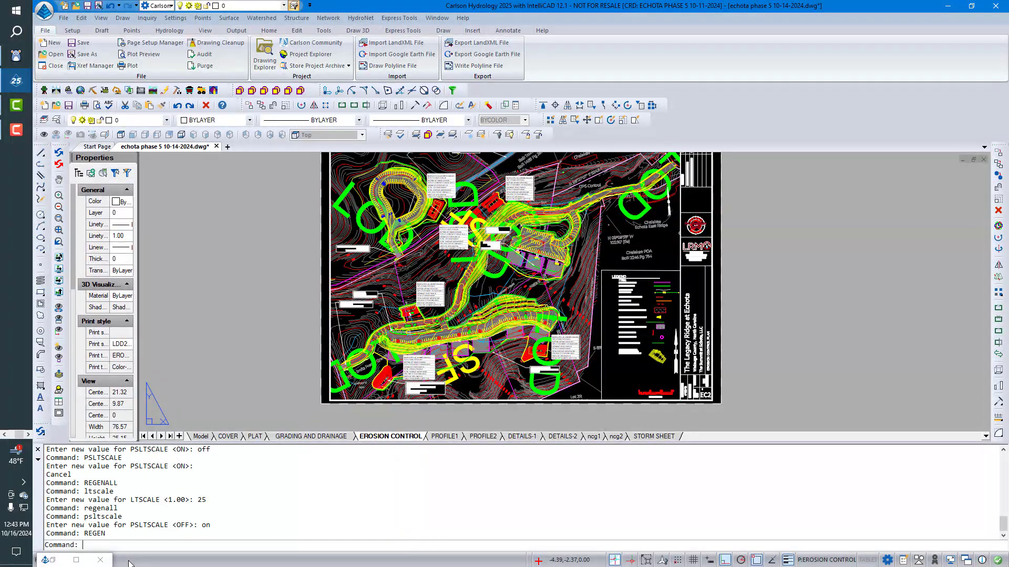
# Set LTSCALE back to 1 on the Erosion Control layout
pyautogui.write('ltscale')
pyautogui.press('Return')
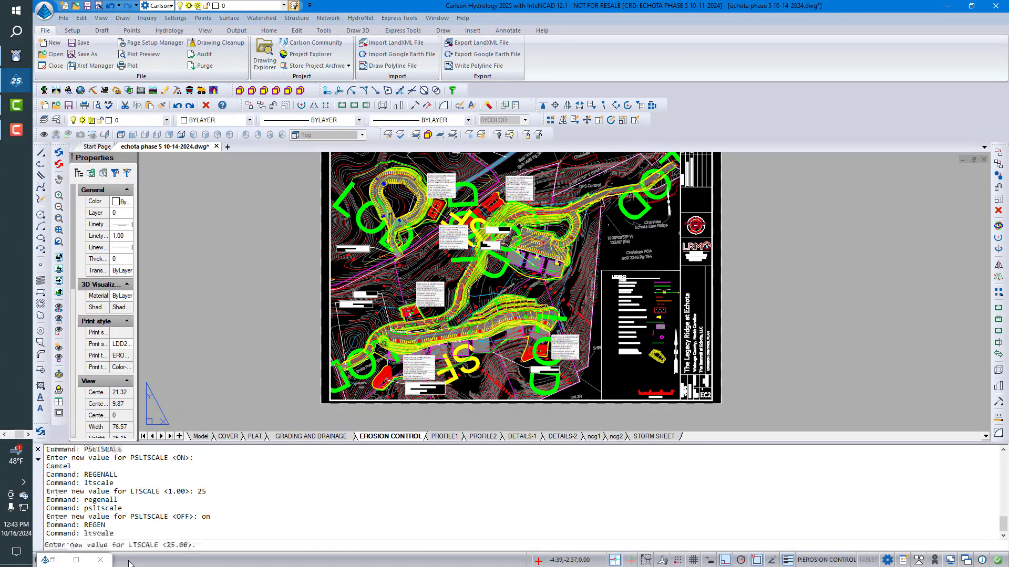
pyautogui.write('1')
pyautogui.press('Return')
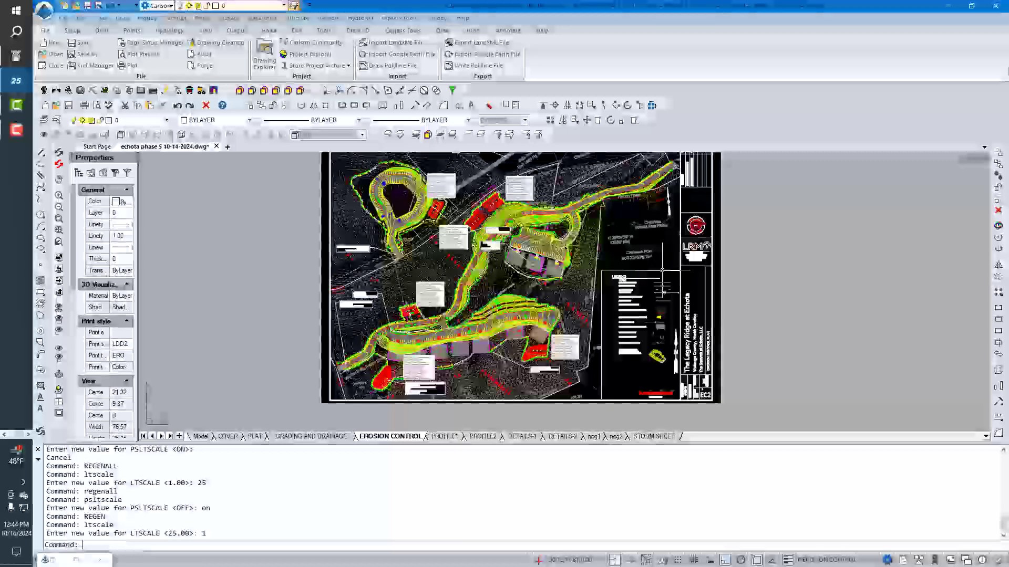
# Create a rectangular viewport about 35.3 by 19.5 units in the empty paper space beside the Erosion Control sheet with MVIEW
pyautogui.moveTo(757, 263); pyautogui.dragTo(483, 314, button='middle')
pyautogui.press('Escape')
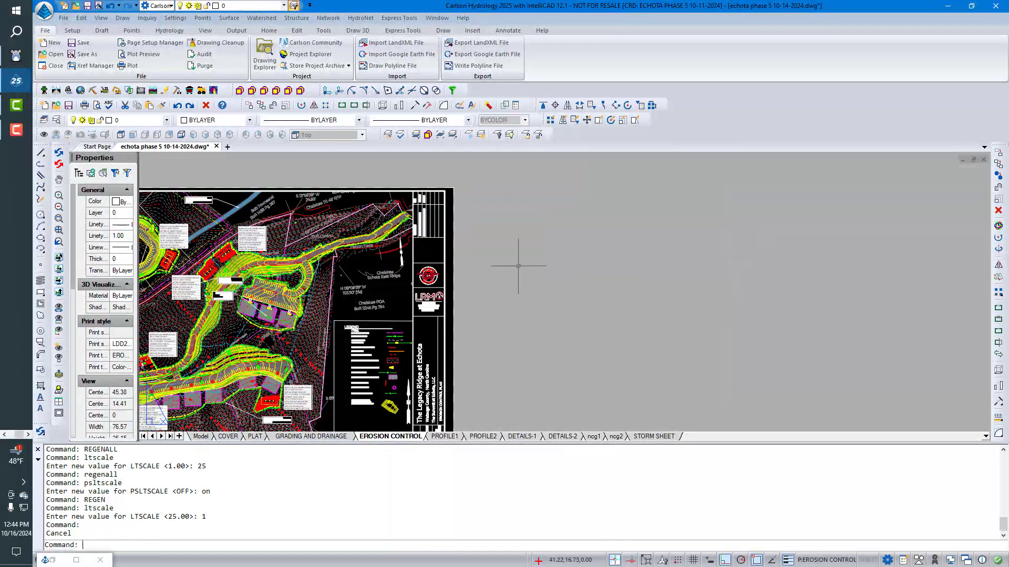
pyautogui.write('MVIEW')
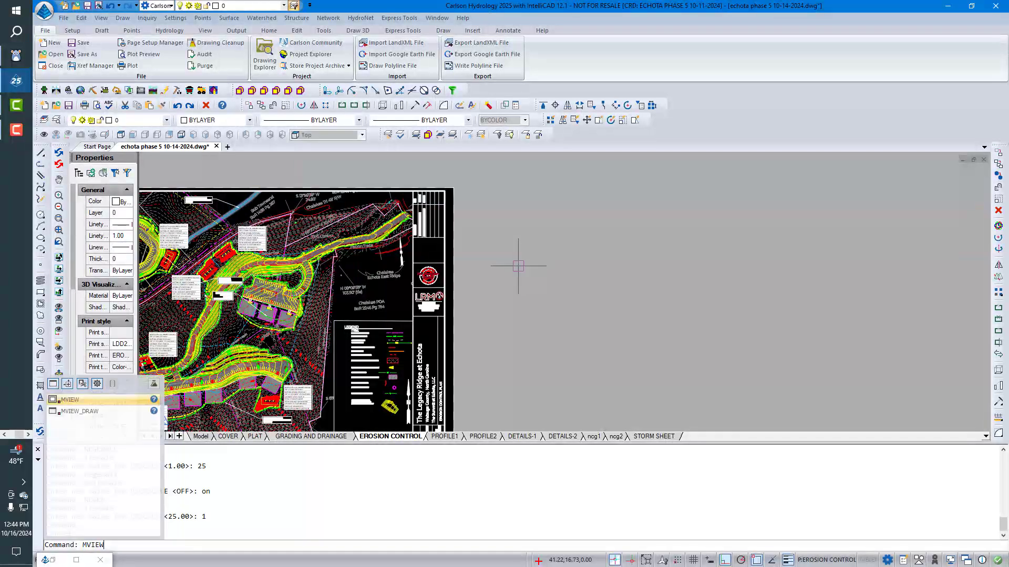
pyautogui.press('Return')
pyautogui.click(478, 192)
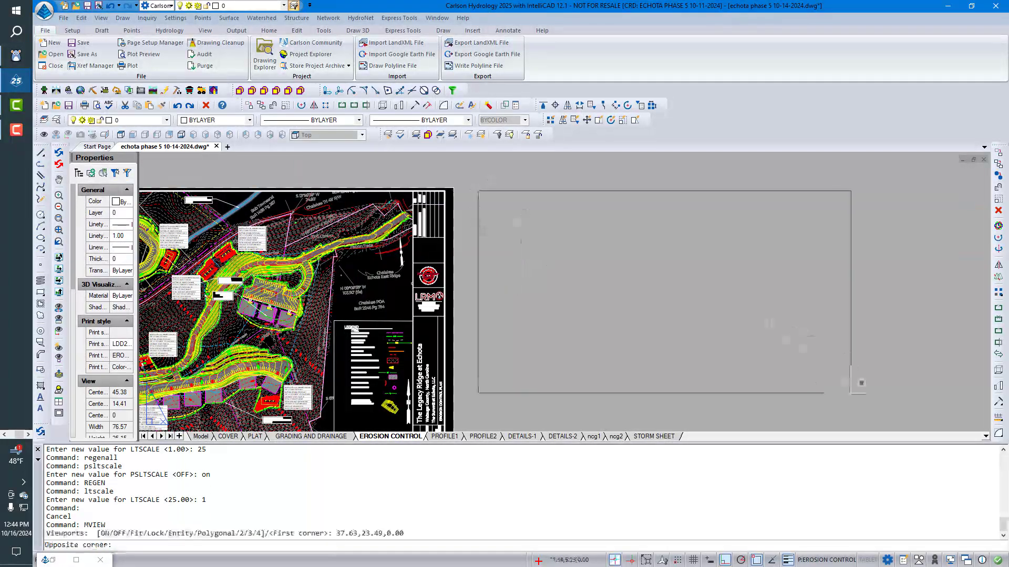
pyautogui.click(871, 408)
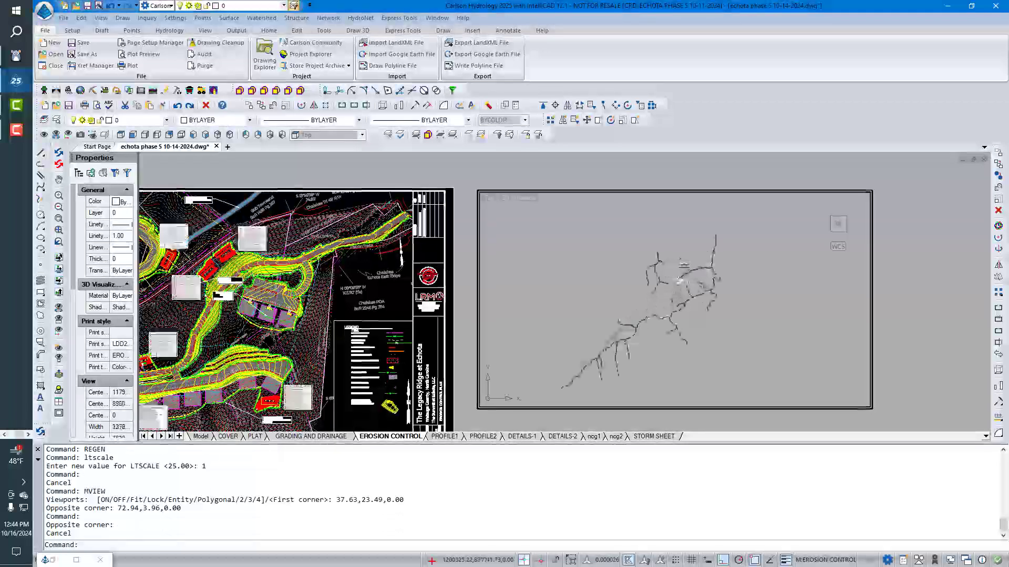
# Frame the project site's roads and lots inside the new viewport, and return to paper space
pyautogui.scroll(3, 682, 280)
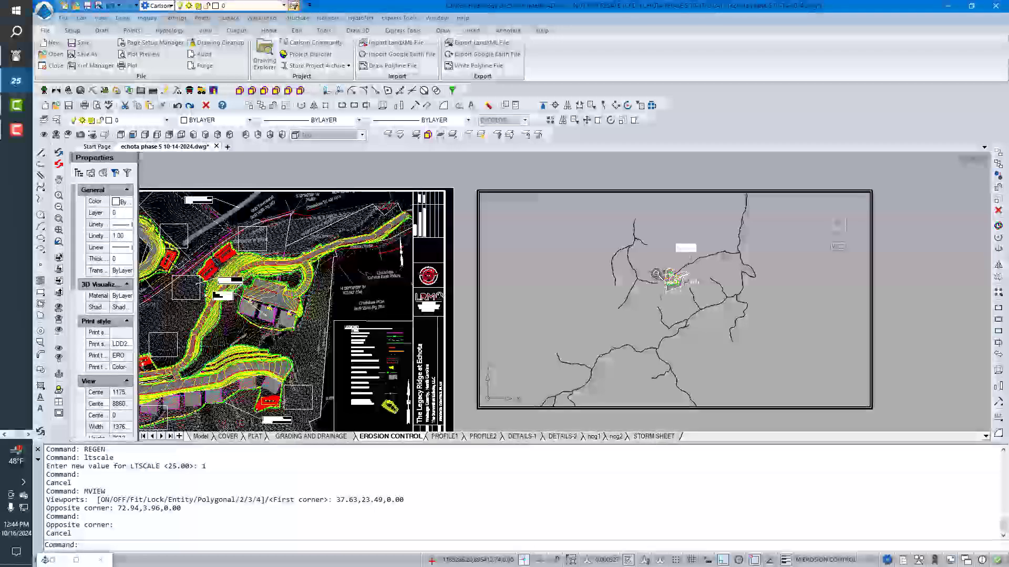
pyautogui.scroll(8, 656, 274)
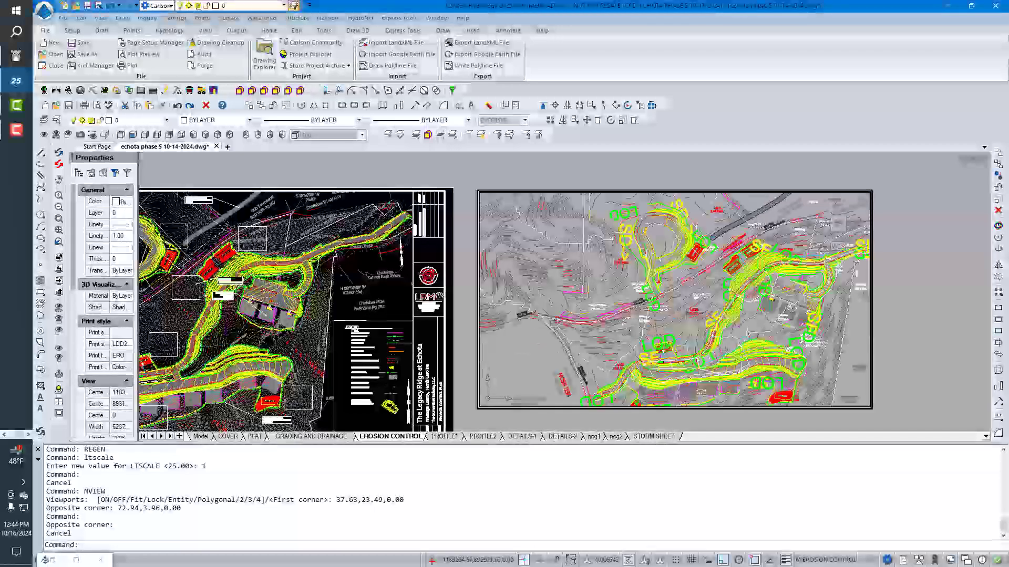
pyautogui.moveTo(630, 319); pyautogui.dragTo(620, 333, button='middle')
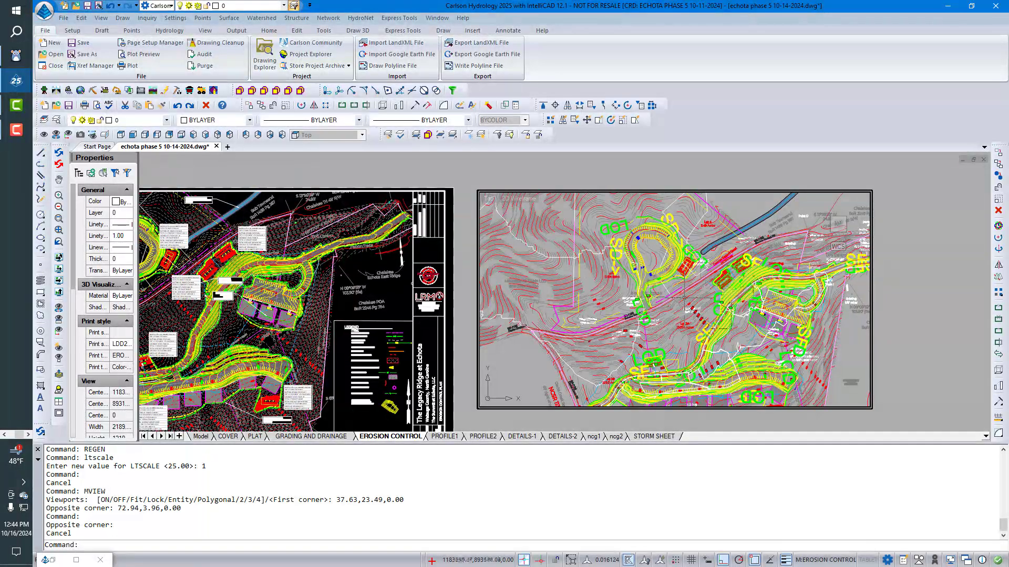
pyautogui.doubleClick(895, 254)
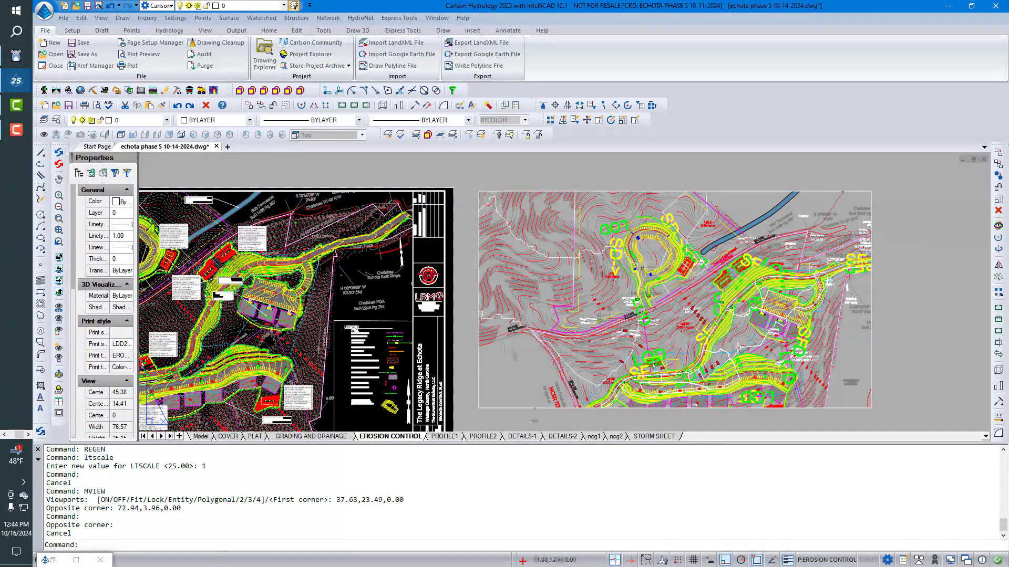
# Add a drawing scale named 1"=200' with 1 paper unit equal to 200 drawing units to the scale list
pyautogui.click(125, 549)
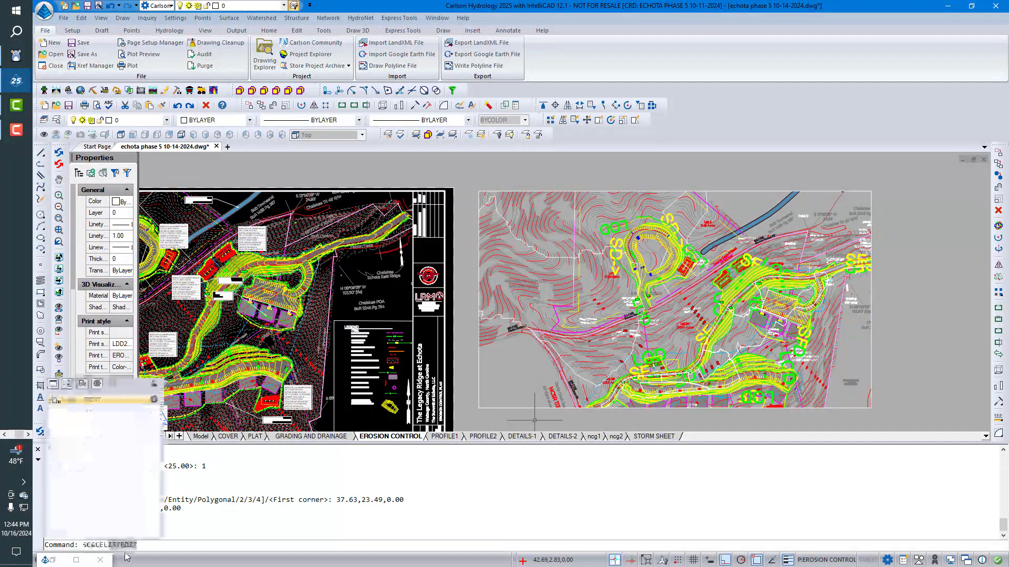
pyautogui.write('sca')
pyautogui.press('Return')
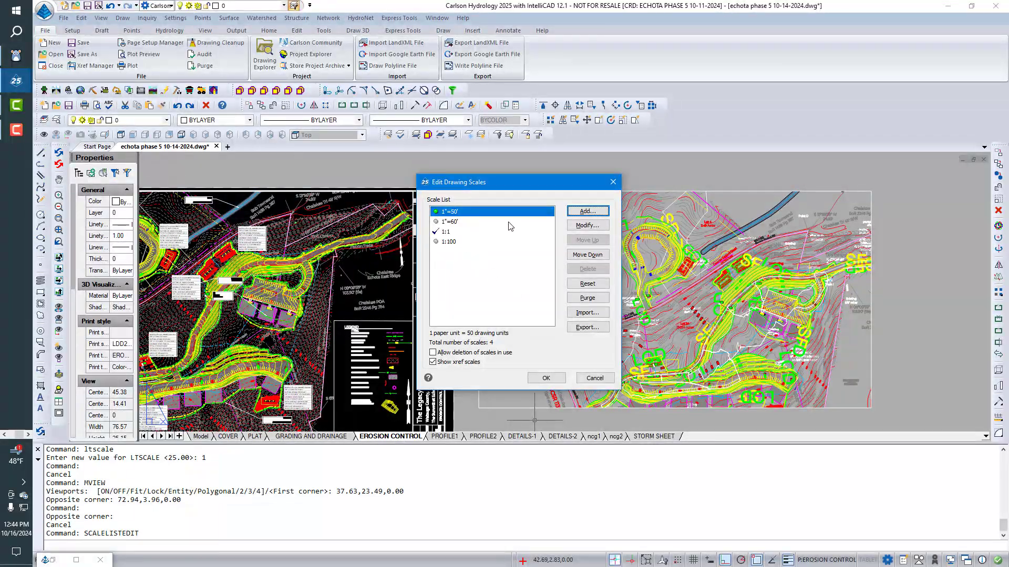
pyautogui.click(578, 213)
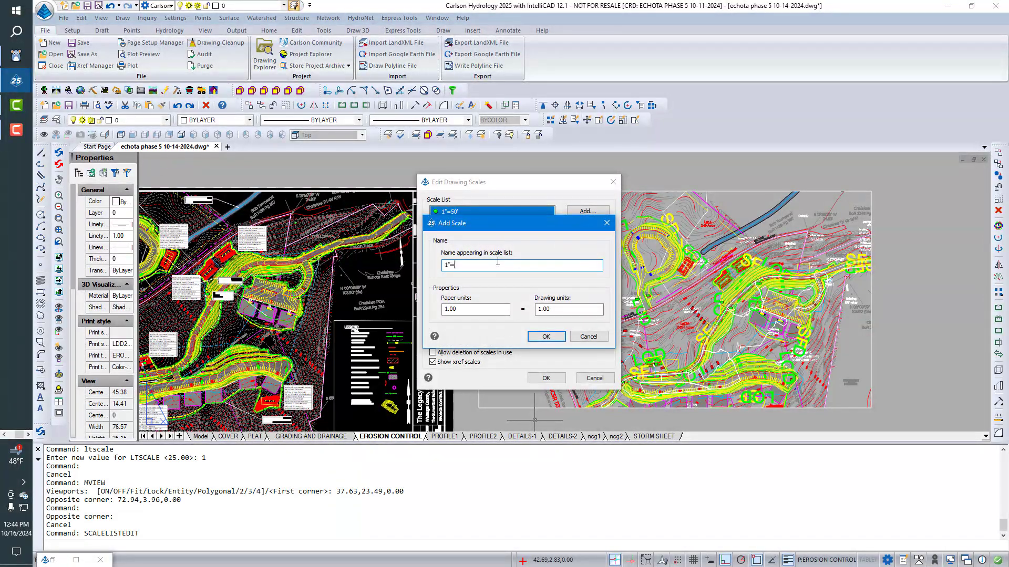
pyautogui.moveTo(489, 227)
pyautogui.mouseDown()
pyautogui.moveTo(491, 323)
pyautogui.moveTo(487, 285)
pyautogui.mouseUp()
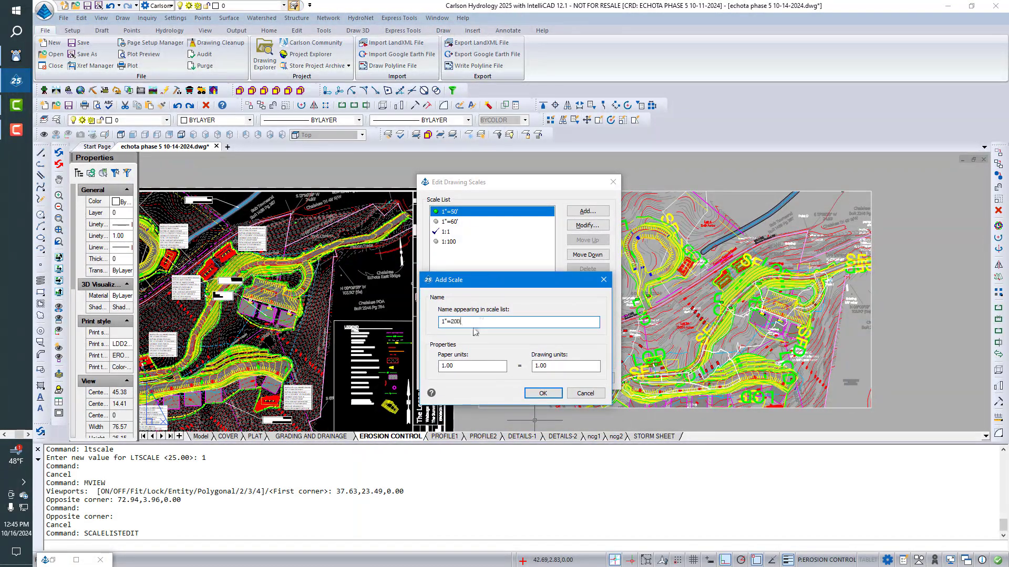
pyautogui.press('Tab')
pyautogui.press('Tab')
pyautogui.write('20')
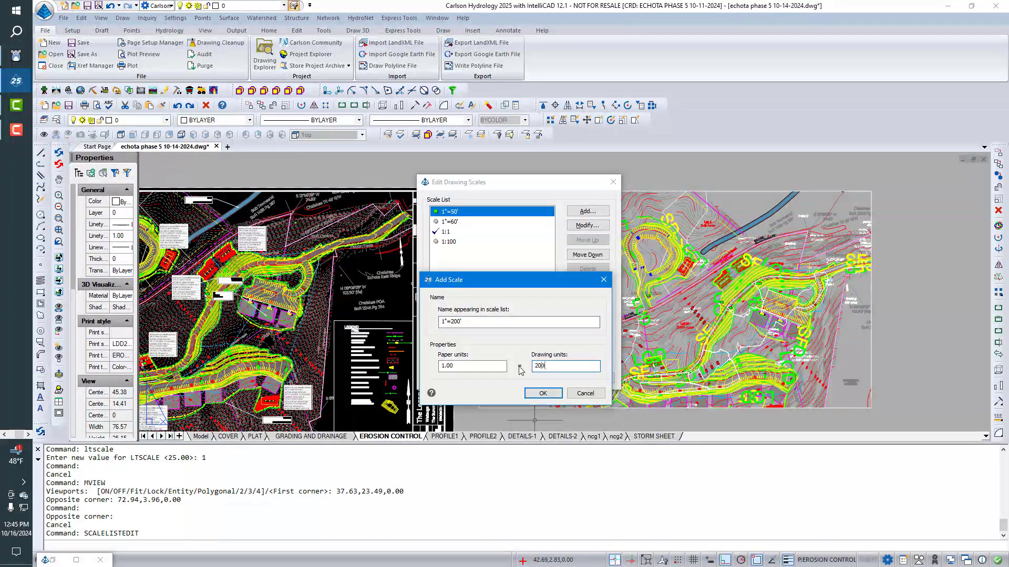
pyautogui.write('0')
pyautogui.click(543, 393)
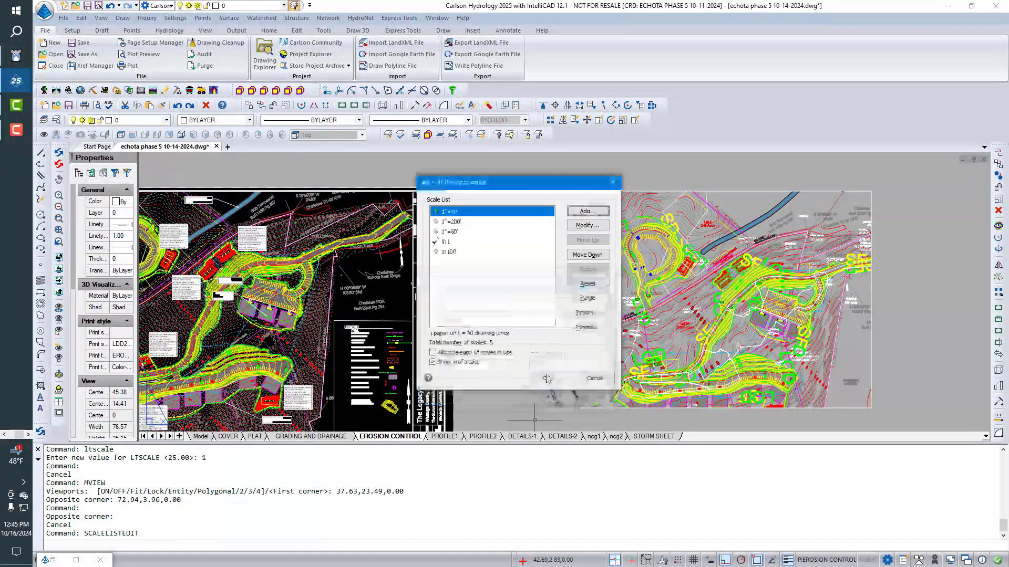
pyautogui.click(546, 378)
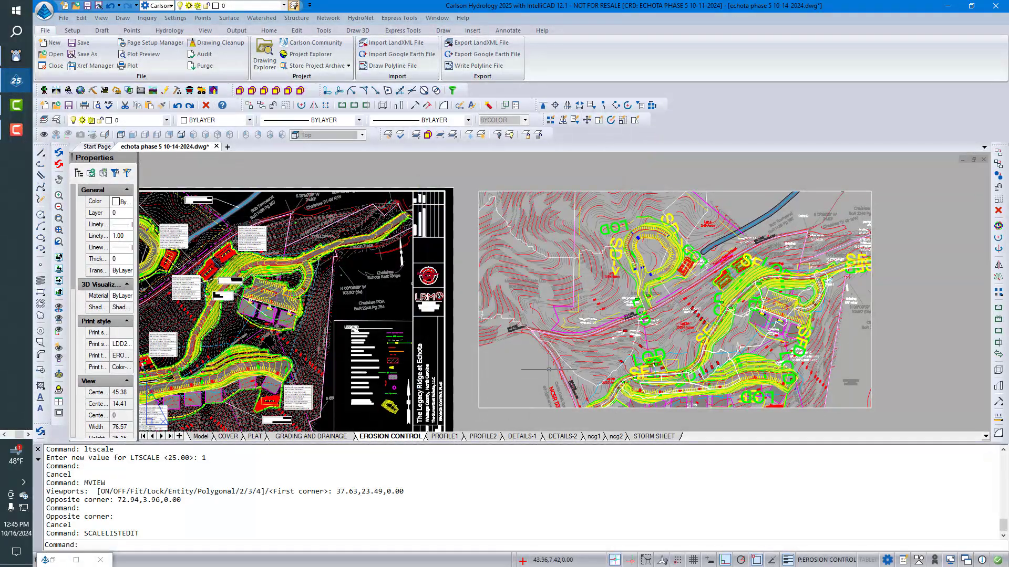
# Set the annotation scale of the new viewport beside the Erosion Control sheet to 1"=200'
pyautogui.click(729, 191)
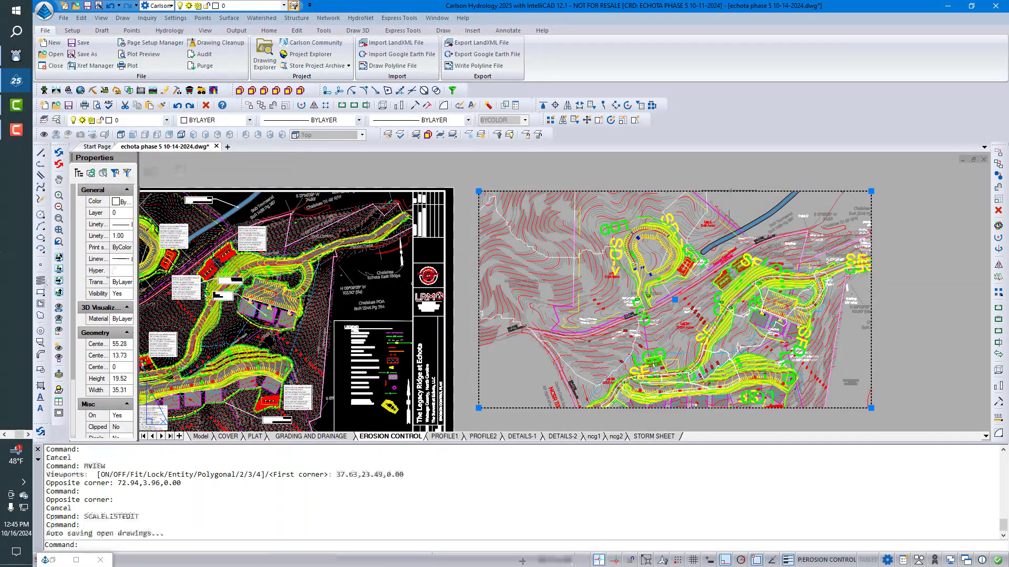
pyautogui.moveTo(138, 328); pyautogui.dragTo(231, 332)
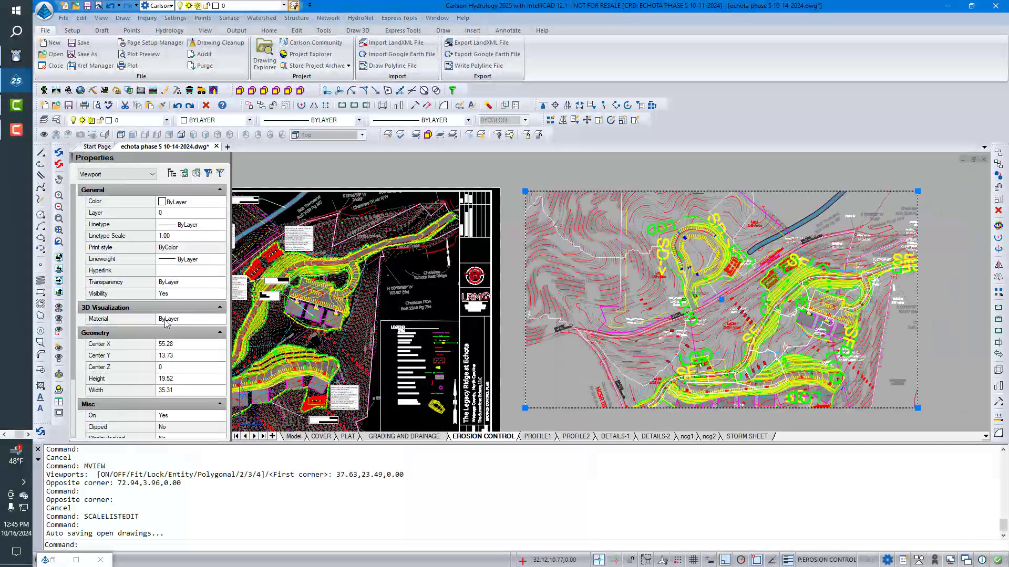
pyautogui.scroll(-3, 193, 362)
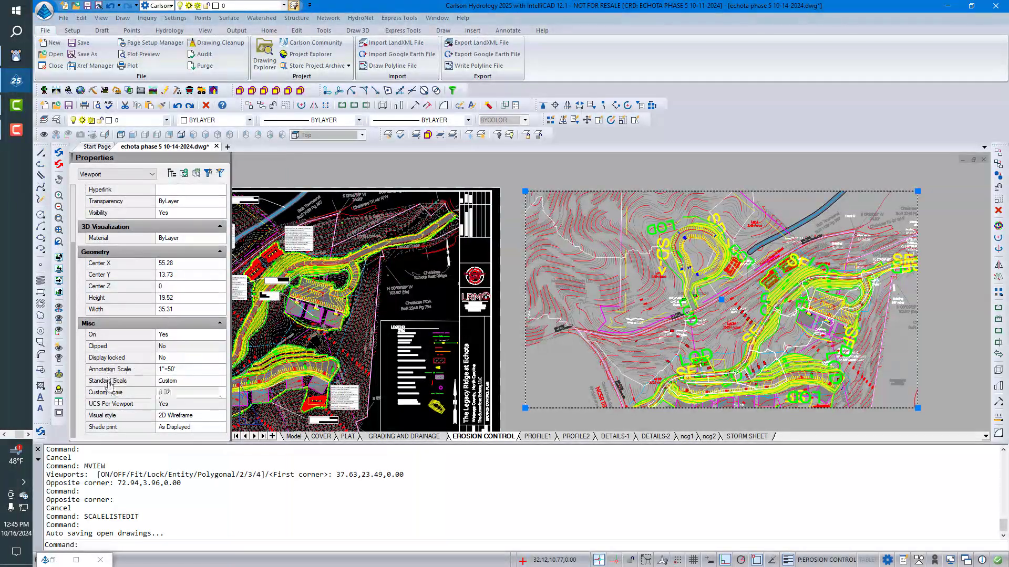
pyautogui.click(220, 370)
pyautogui.click(220, 370)
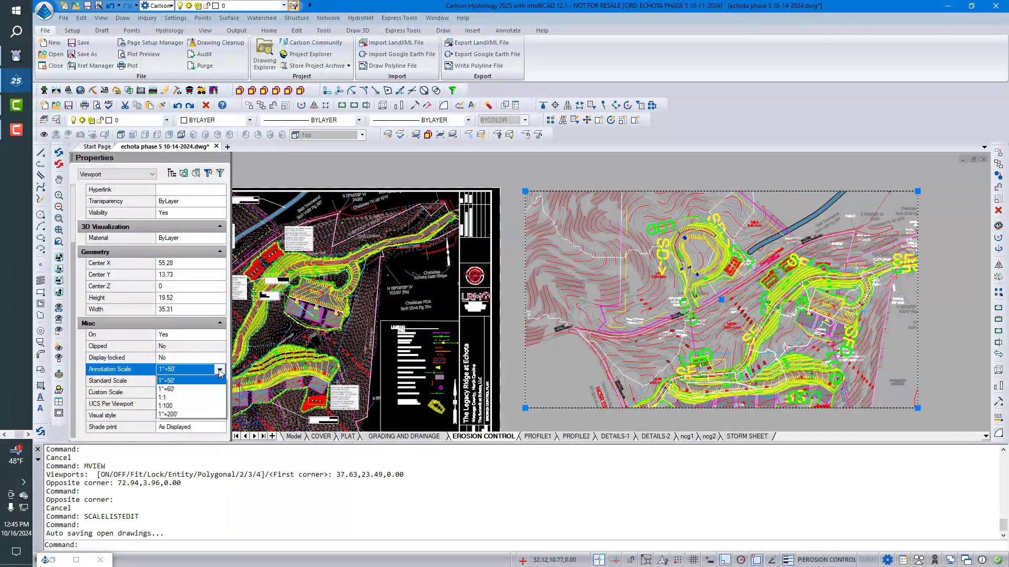
pyautogui.click(182, 415)
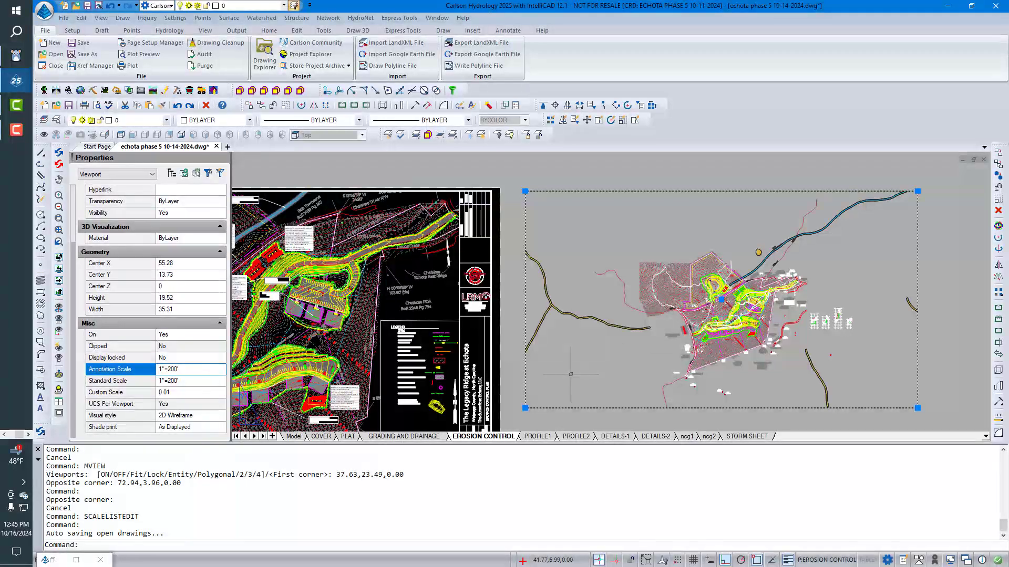
# Regenerate all viewports with REGENALL and examine the contour linetypes in the 1"=200' viewport up close
pyautogui.write('regenall')
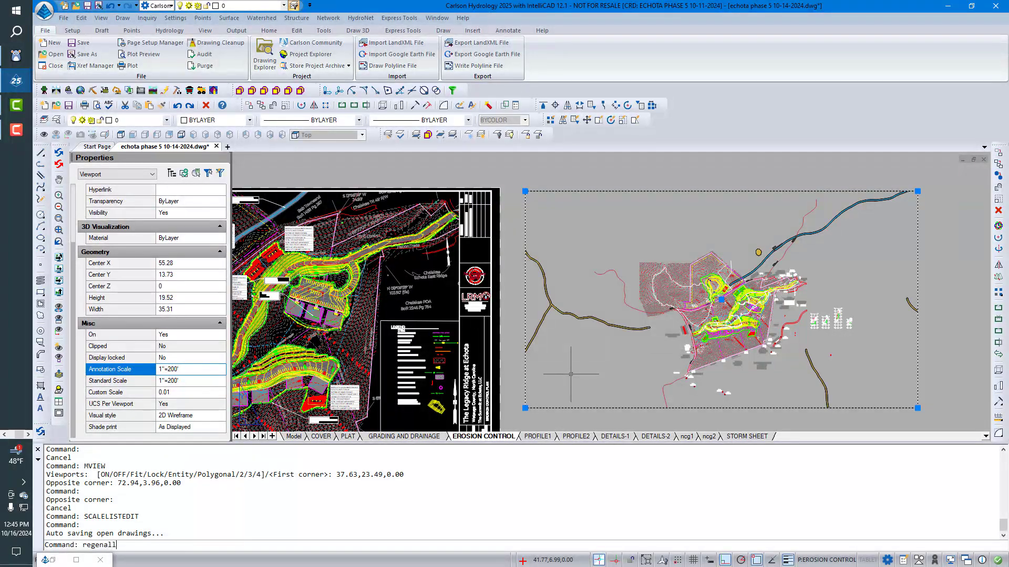
pyautogui.press('Return')
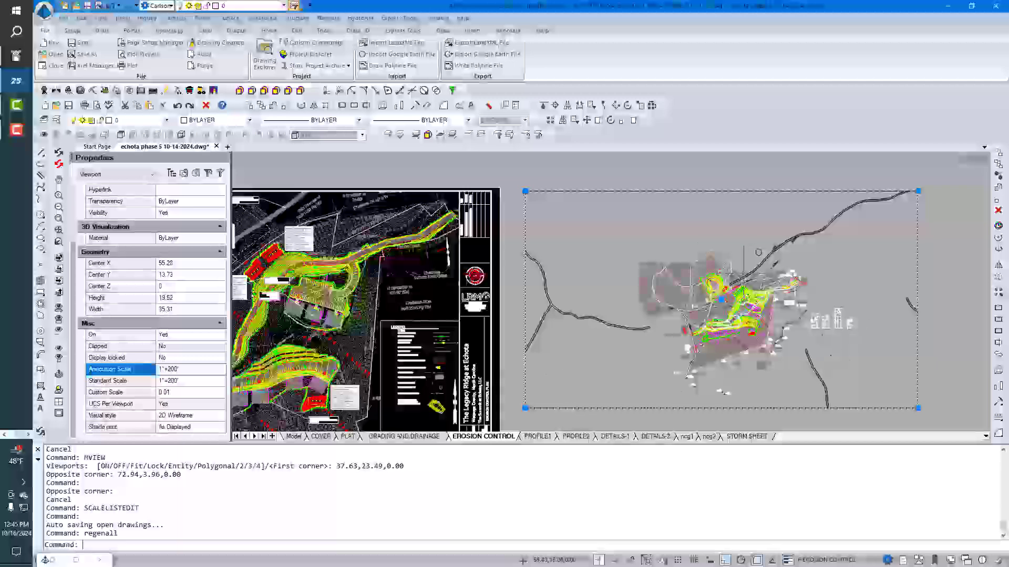
pyautogui.scroll(5, 662, 302)
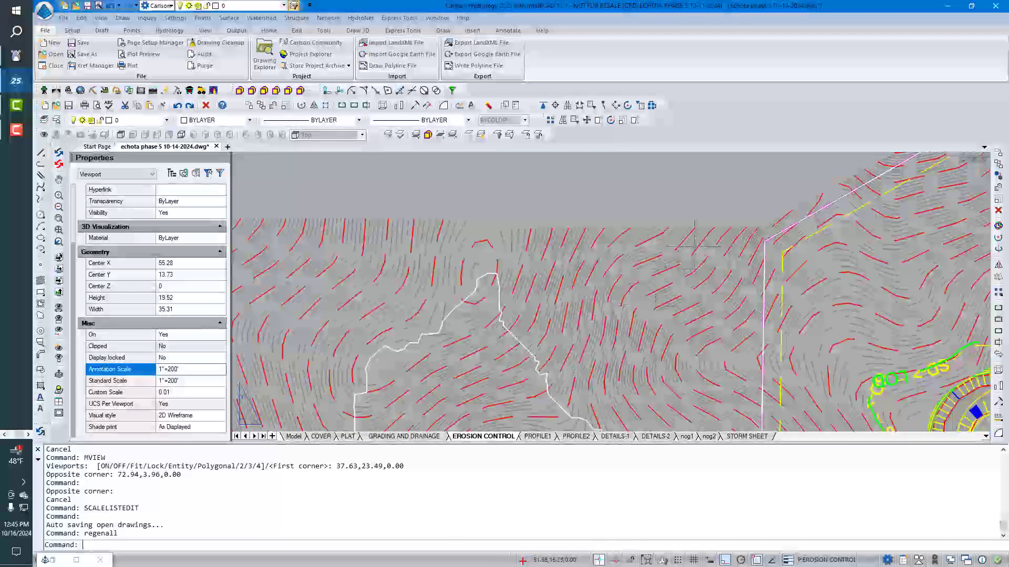
pyautogui.scroll(-5, 651, 268)
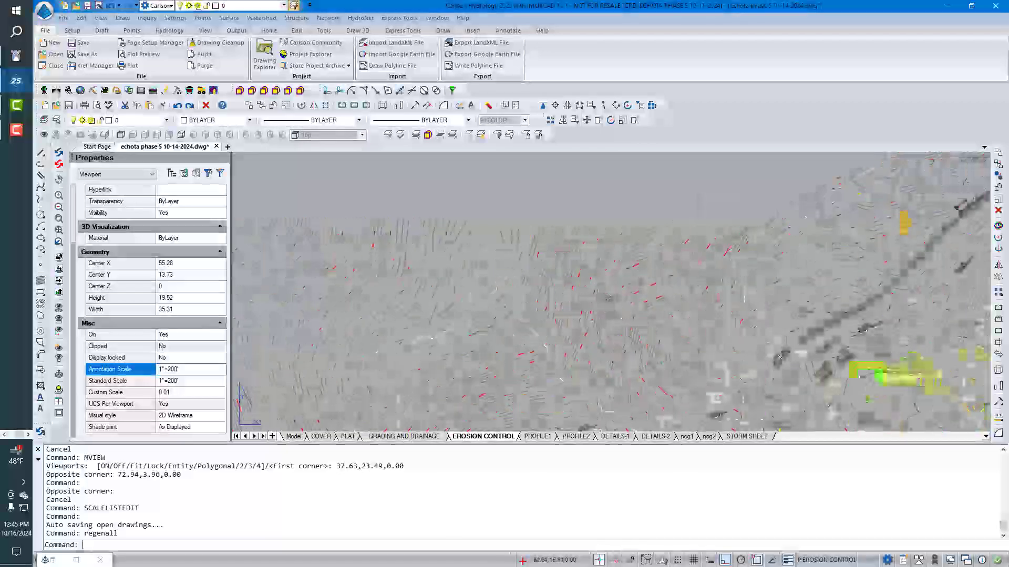
pyautogui.scroll(-5, 635, 411)
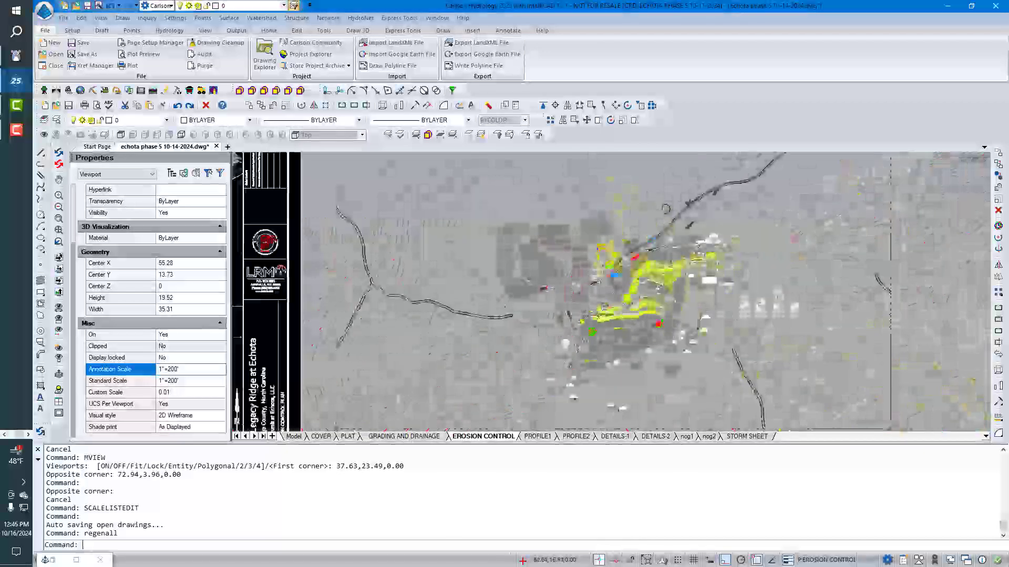
# Erase the extra viewport beside the Erosion Control sheet
pyautogui.press('Escape')
pyautogui.write('e')
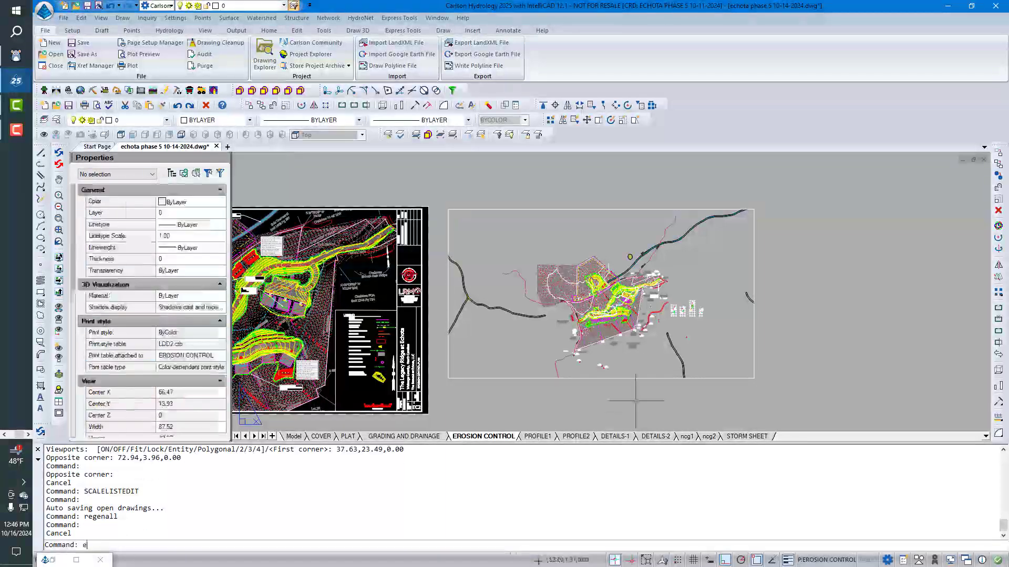
pyautogui.press('Return')
pyautogui.click(635, 390)
pyautogui.click(629, 367)
pyautogui.press('Return')
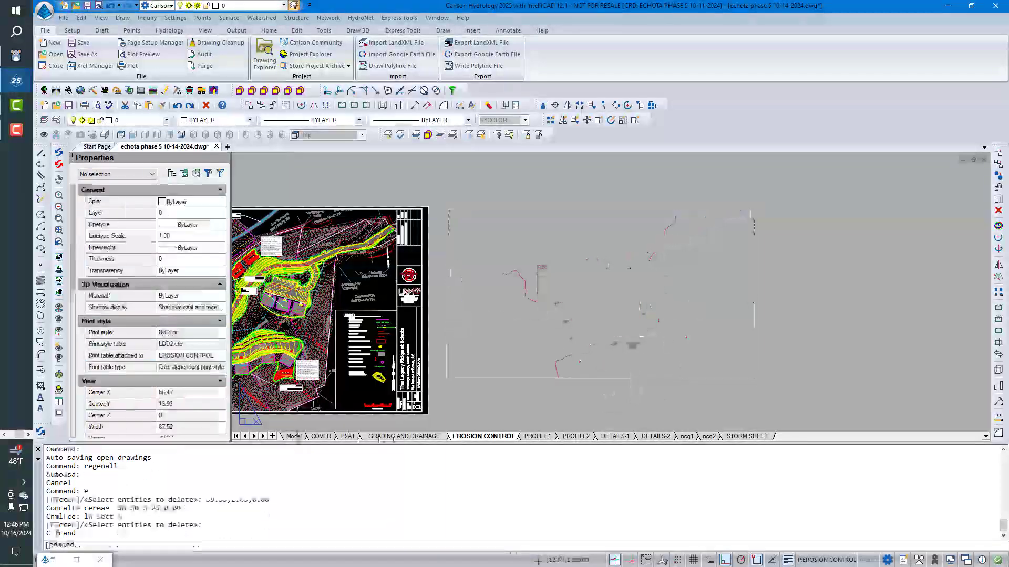
# Switch to model space and set its annotation scale to 1:1
pyautogui.click(294, 436)
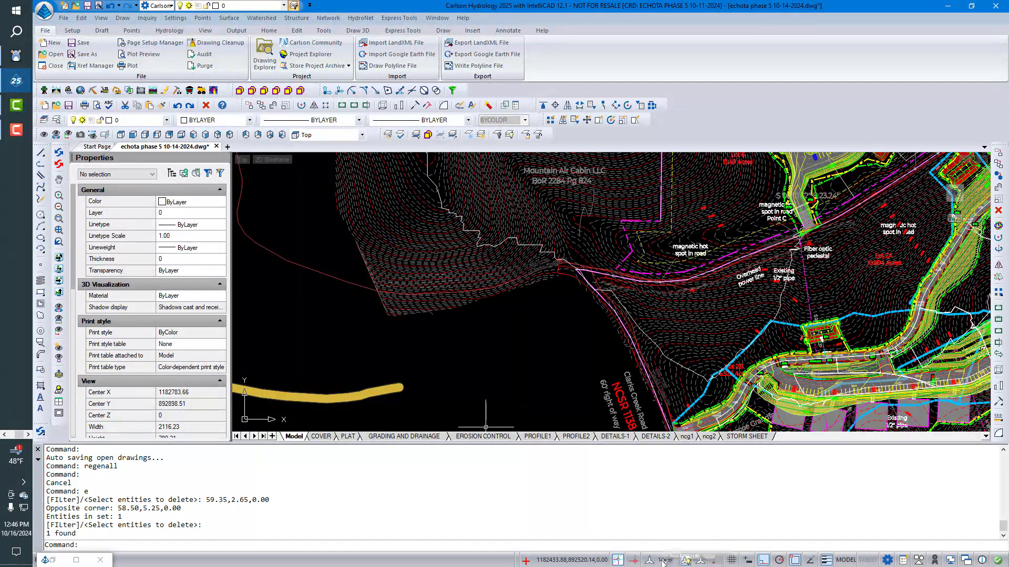
pyautogui.click(664, 563)
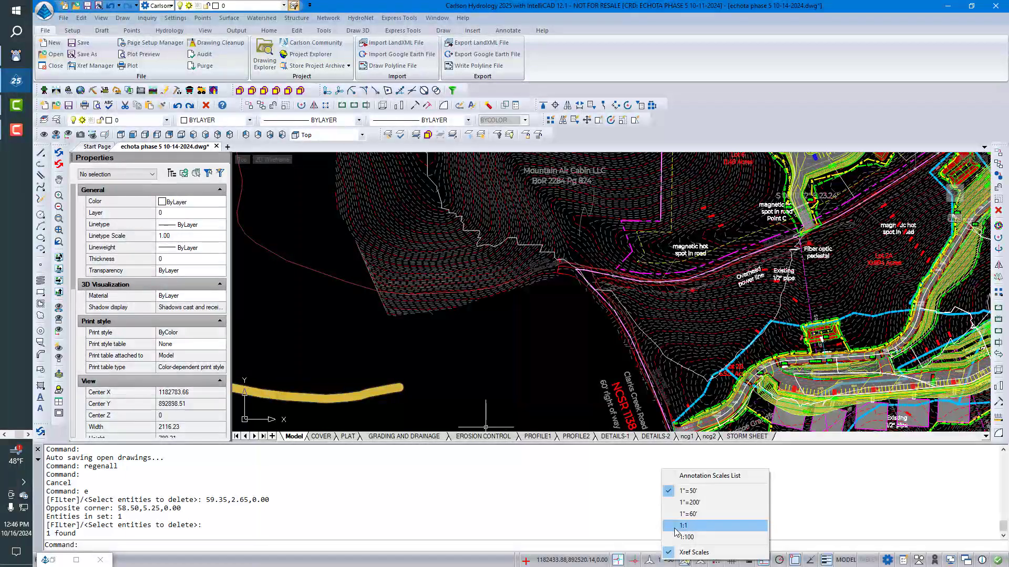
pyautogui.click(674, 529)
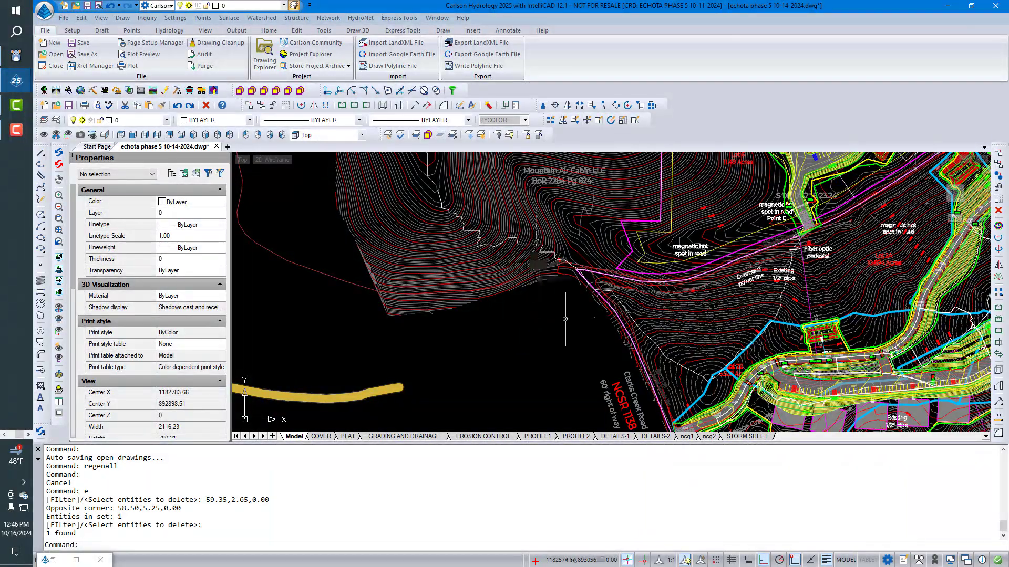
# Set the model space annotation scale back to 1"=50'
pyautogui.click(672, 560)
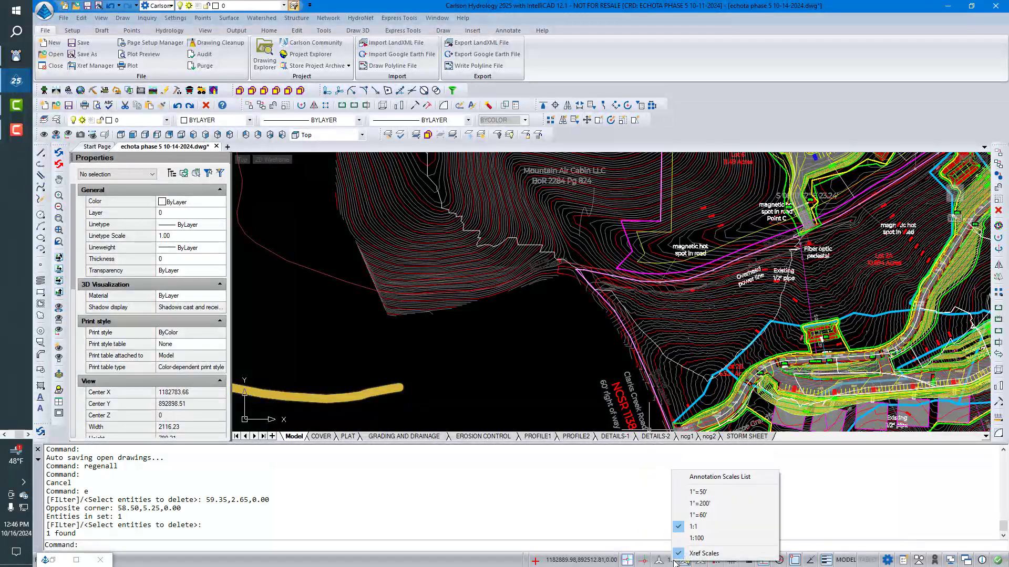
pyautogui.click(699, 492)
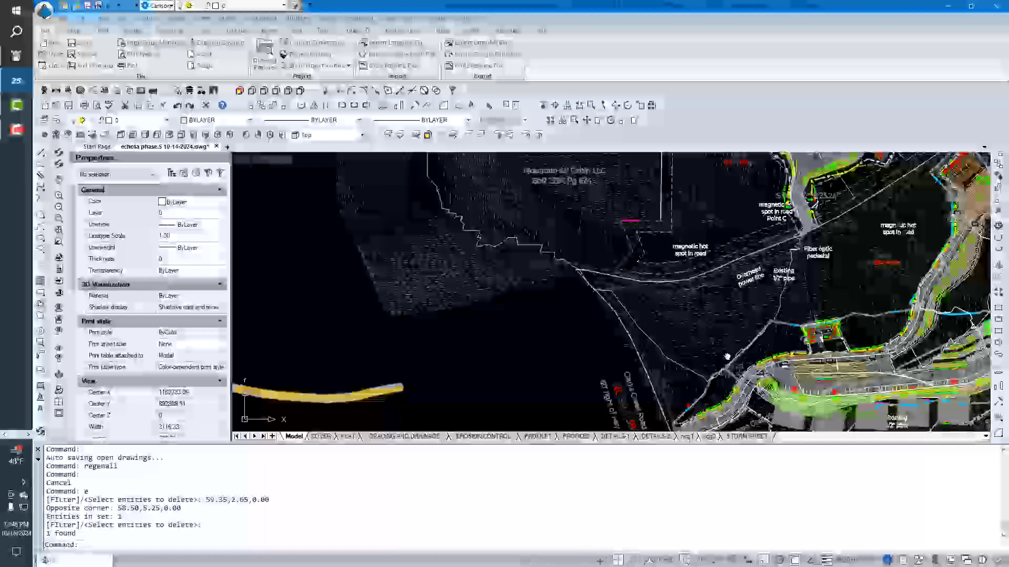
pyautogui.moveTo(782, 314); pyautogui.dragTo(448, 196, button='middle')
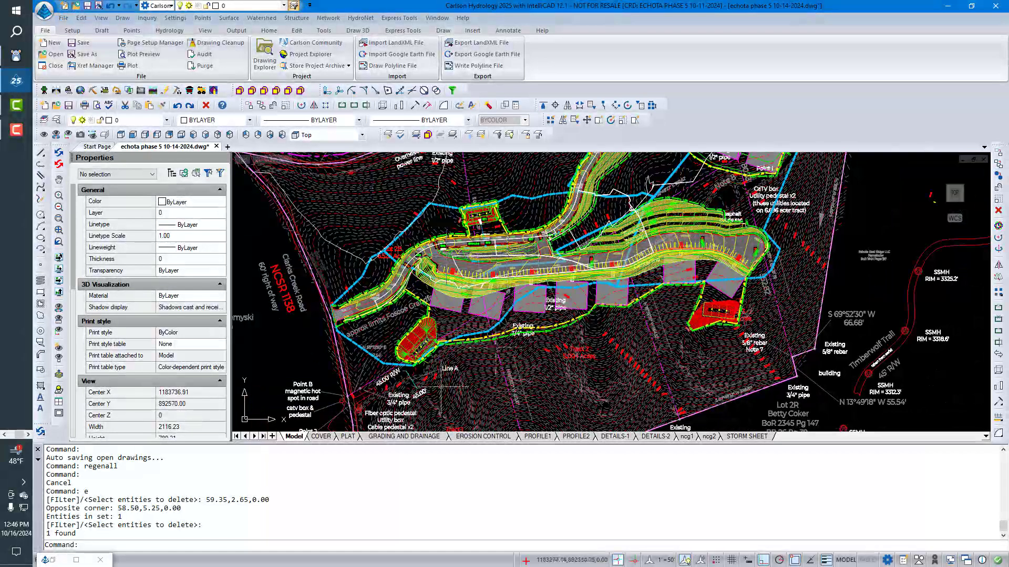
# On the Grading and Drainage layout, check the main plan viewport's display lock and scale properties
pyautogui.click(426, 437)
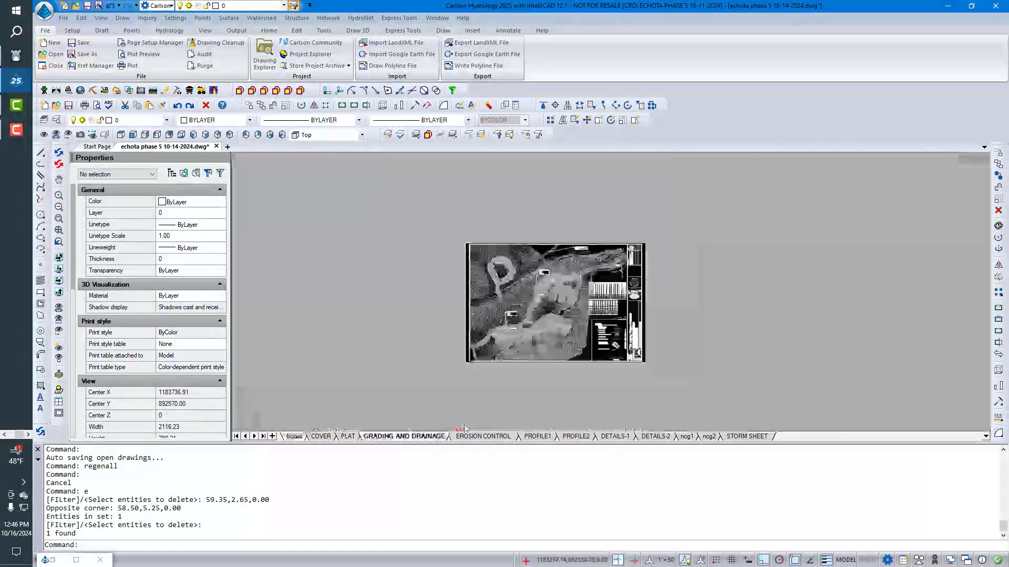
pyautogui.click(504, 280)
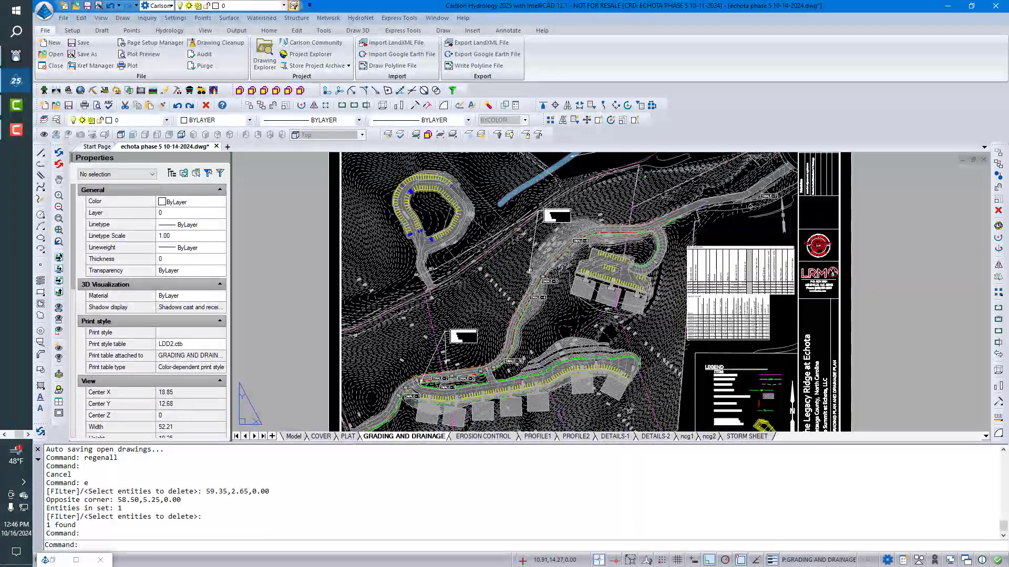
pyautogui.press('Escape')
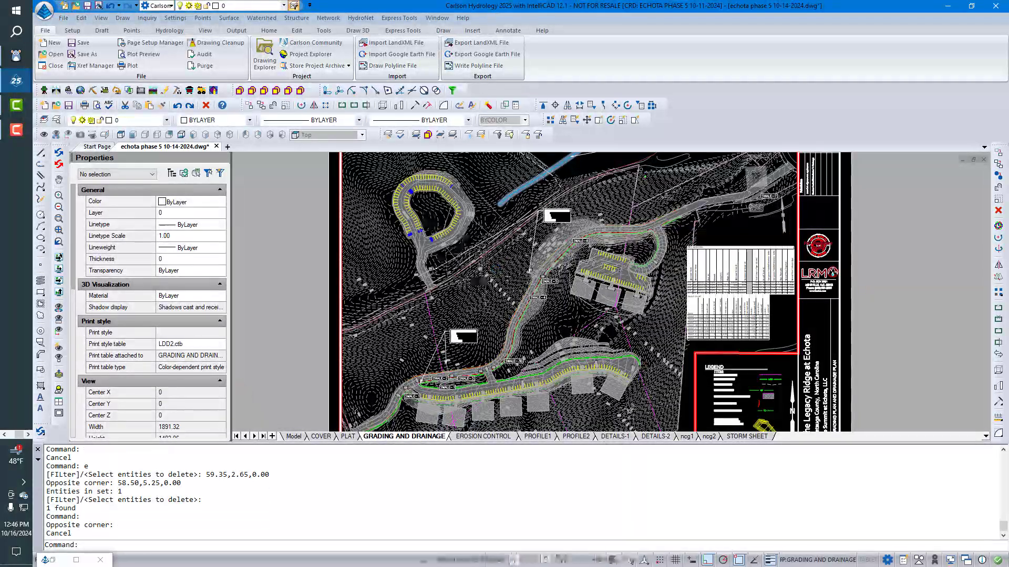
pyautogui.press('Escape')
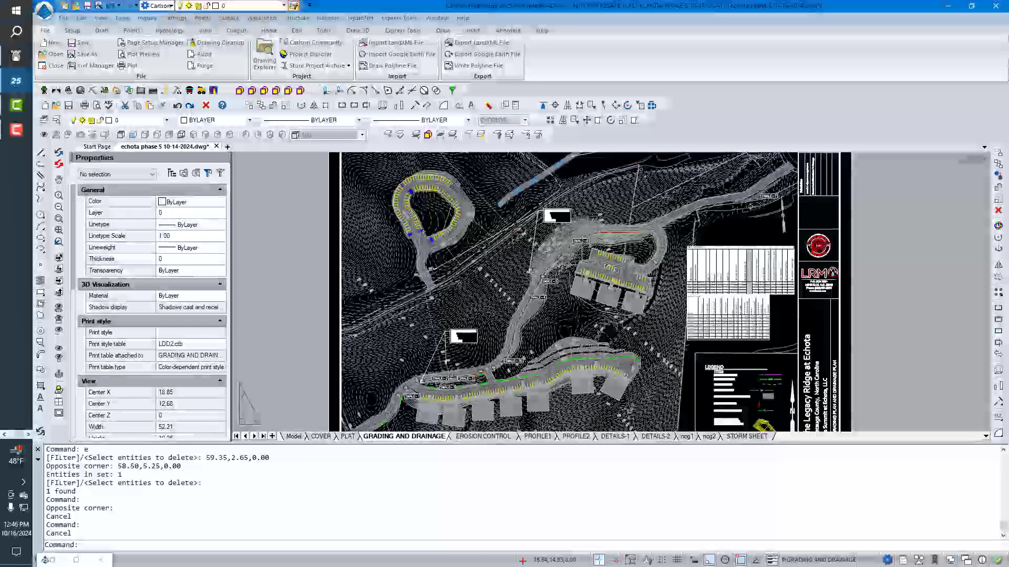
pyautogui.scroll(-3, 624, 341)
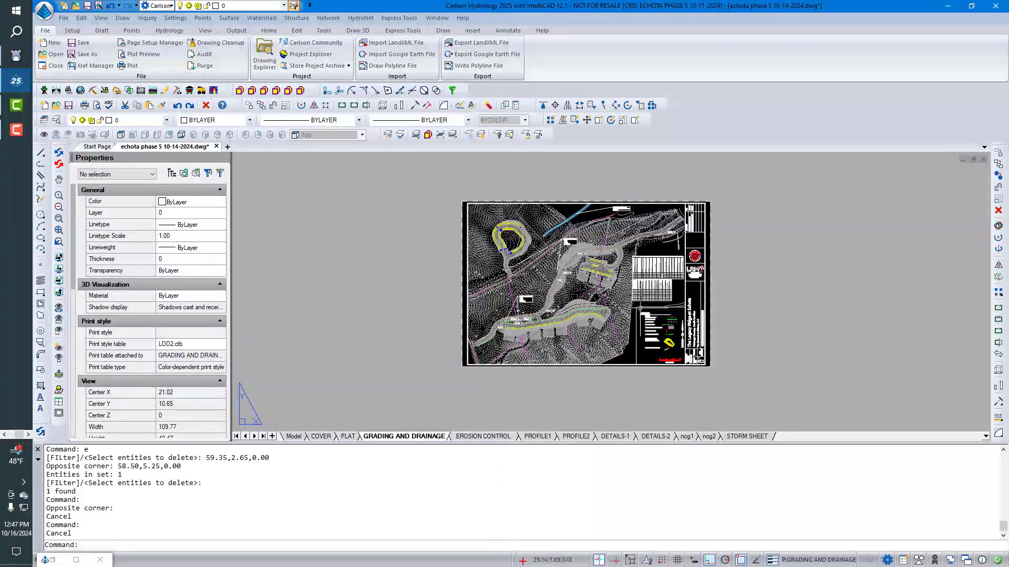
pyautogui.click(639, 307)
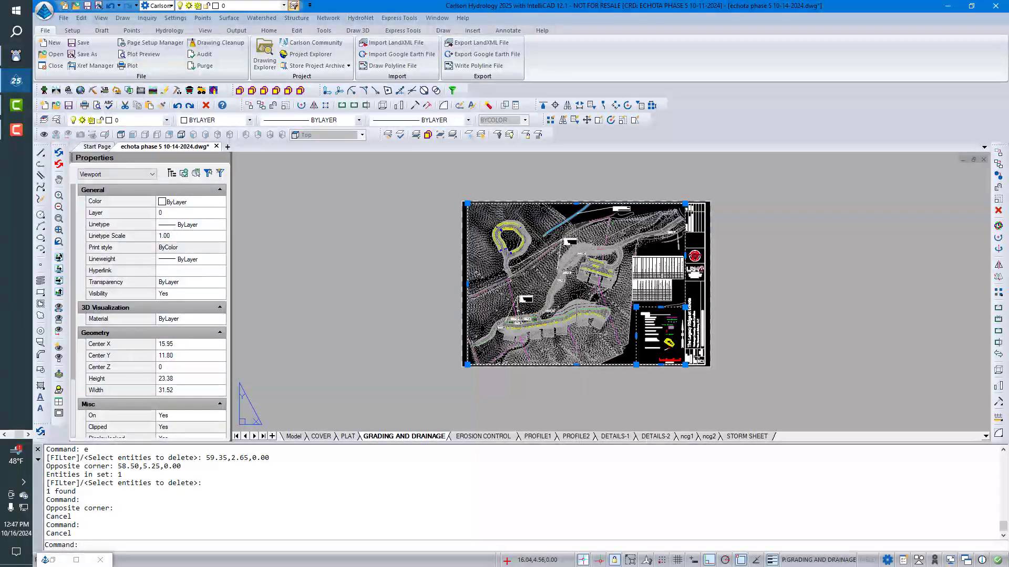
pyautogui.scroll(-3, 193, 373)
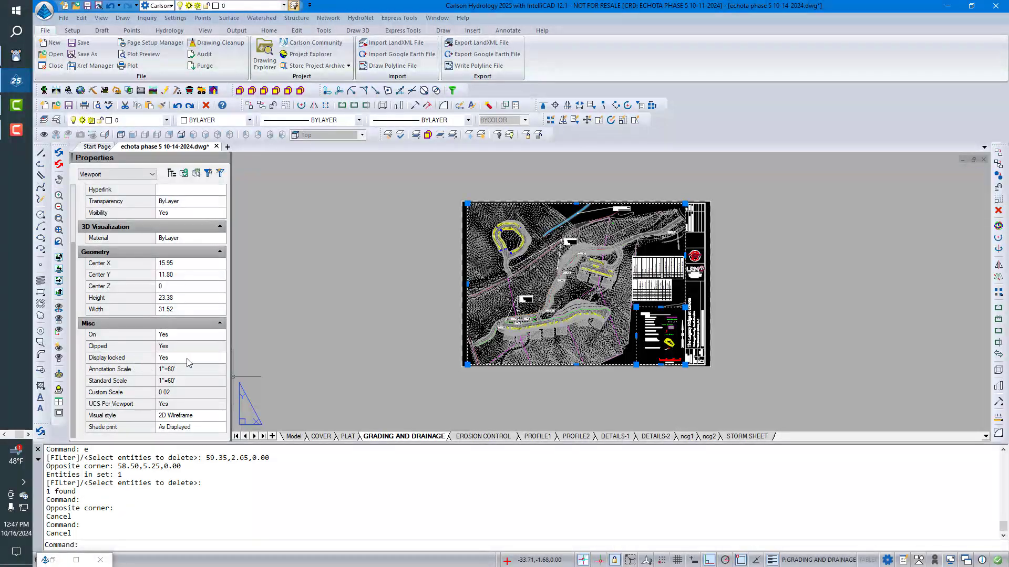
pyautogui.press('Escape')
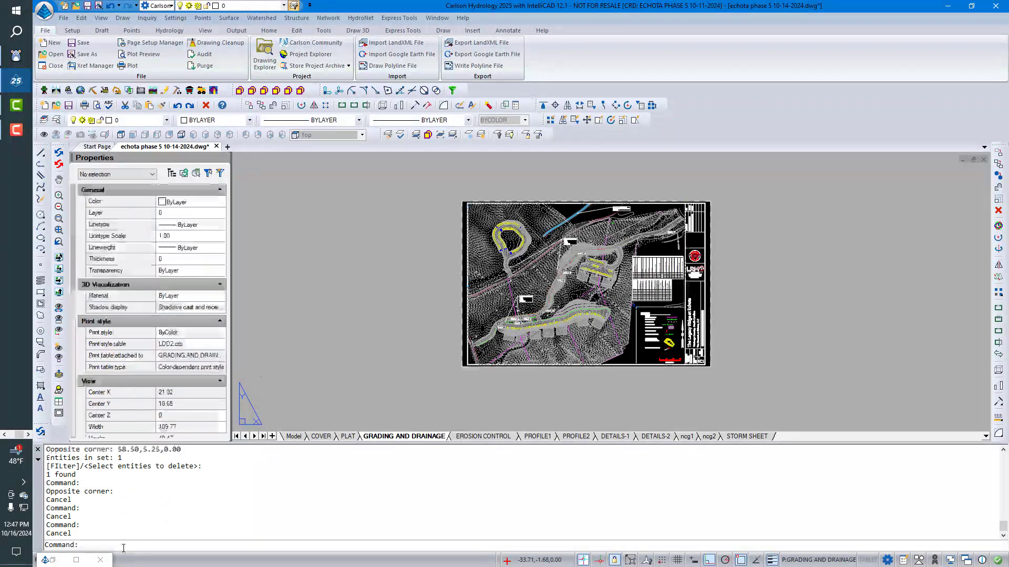
pyautogui.write('v')
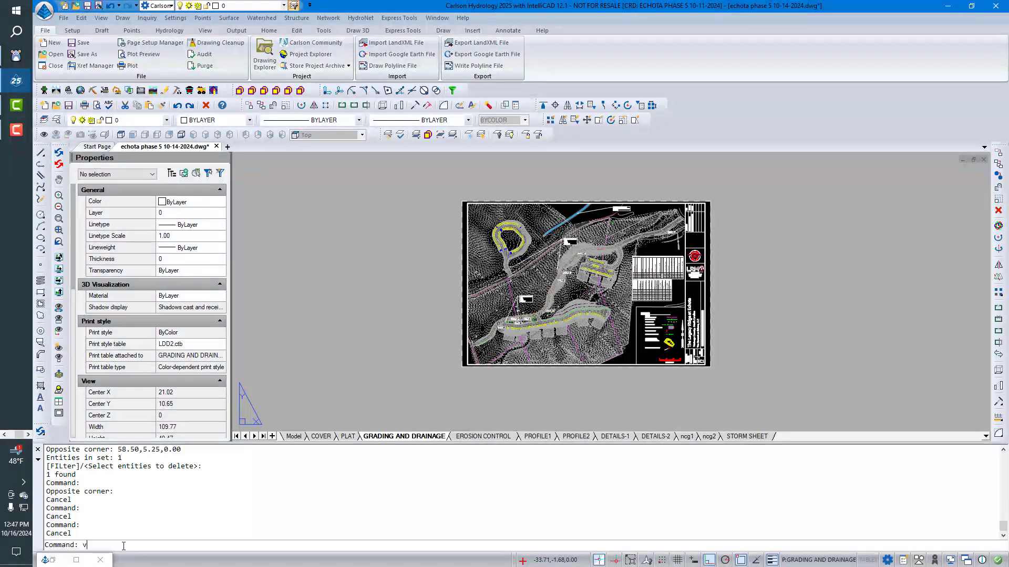
pyautogui.write('pl')
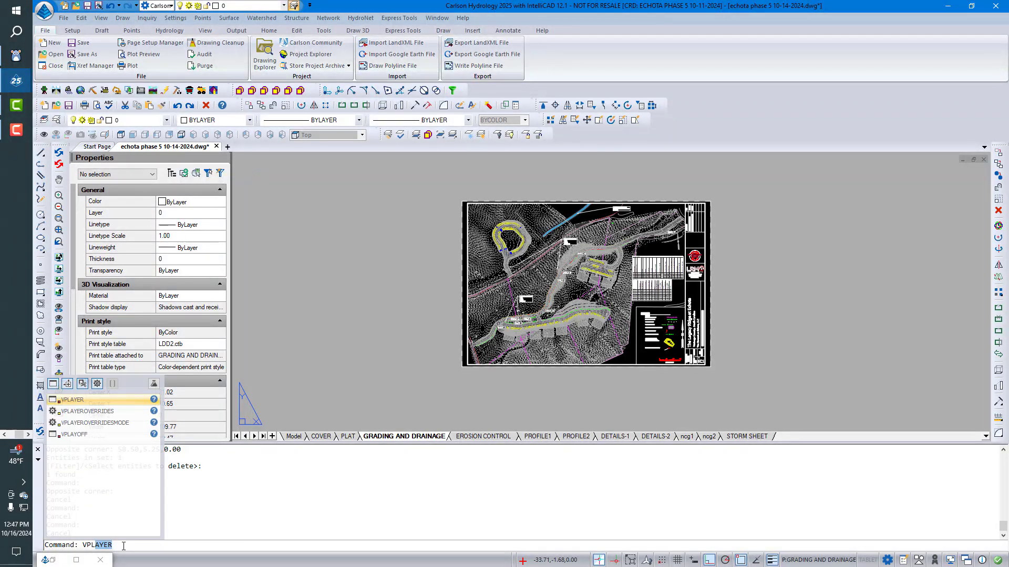
pyautogui.press('BackSpace')
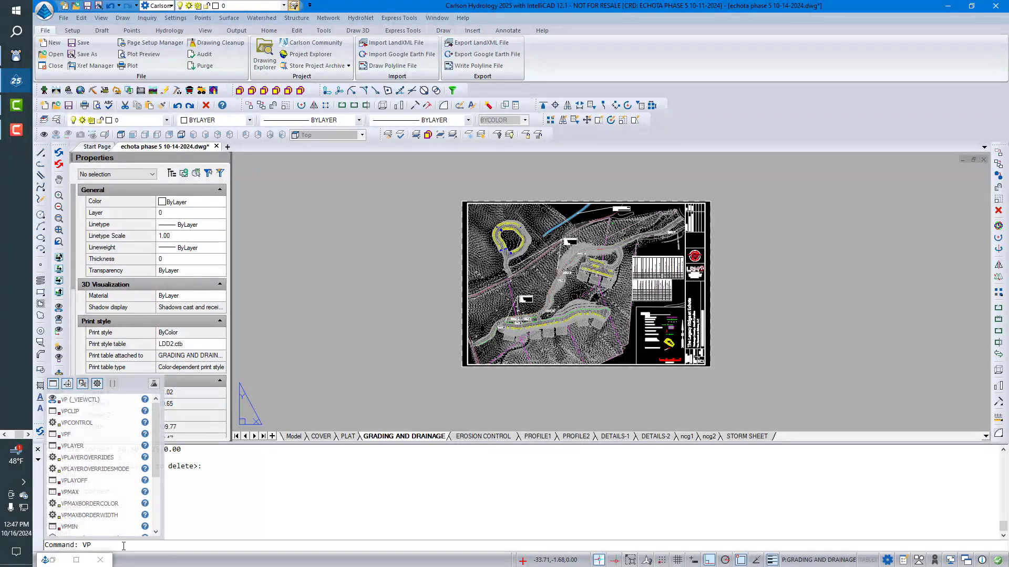
pyautogui.press('Escape')
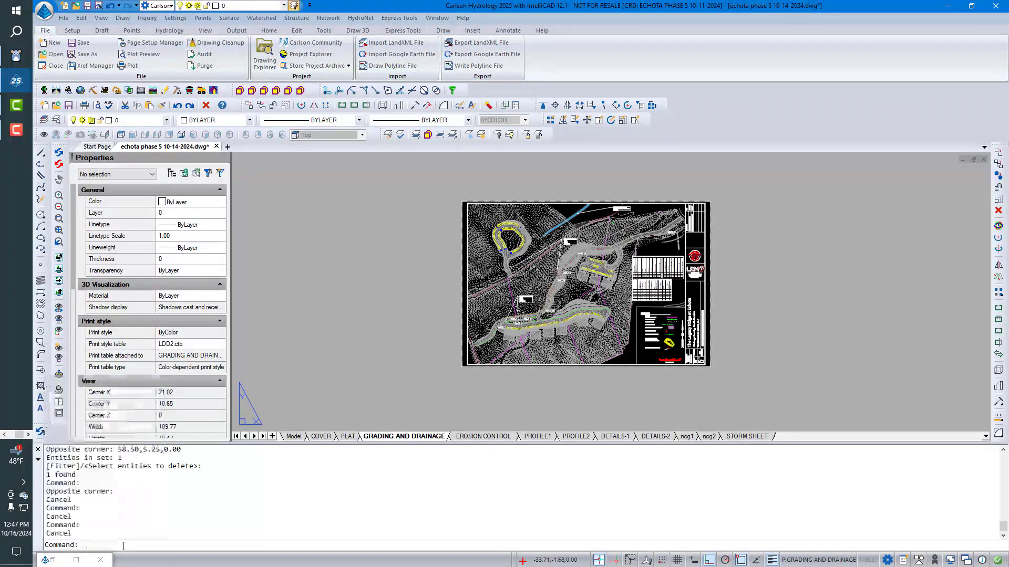
pyautogui.press('Escape')
pyautogui.press('Escape')
pyautogui.press('Escape')
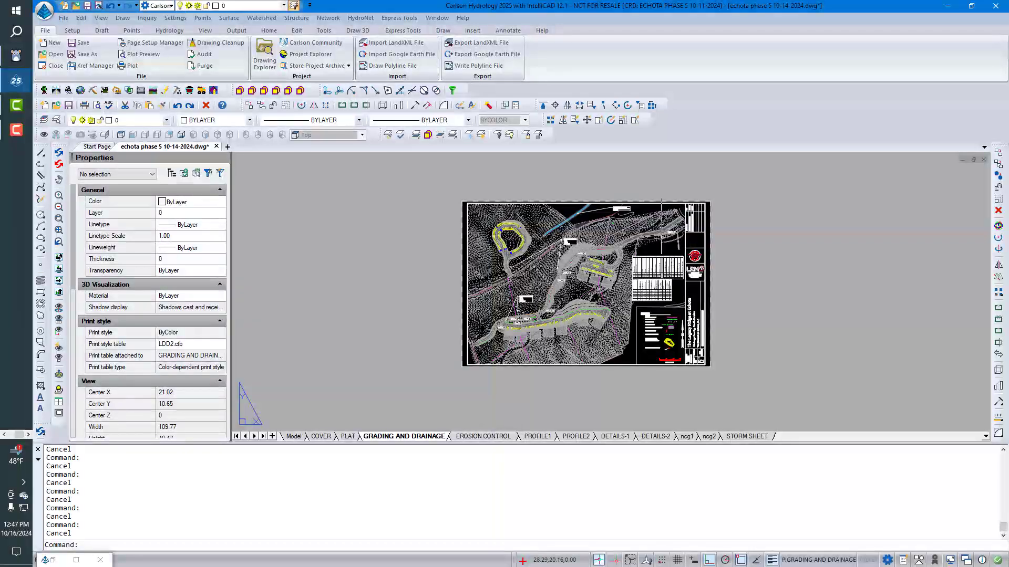
# On the Erosion Control layout, unlock the main plan viewport by setting Display locked to No
pyautogui.click(479, 437)
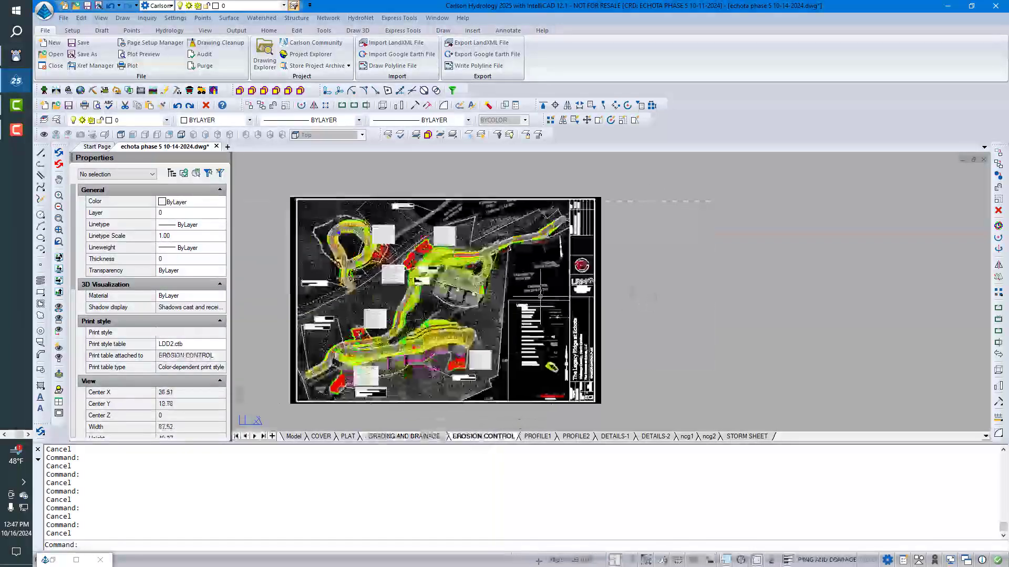
pyautogui.click(295, 405)
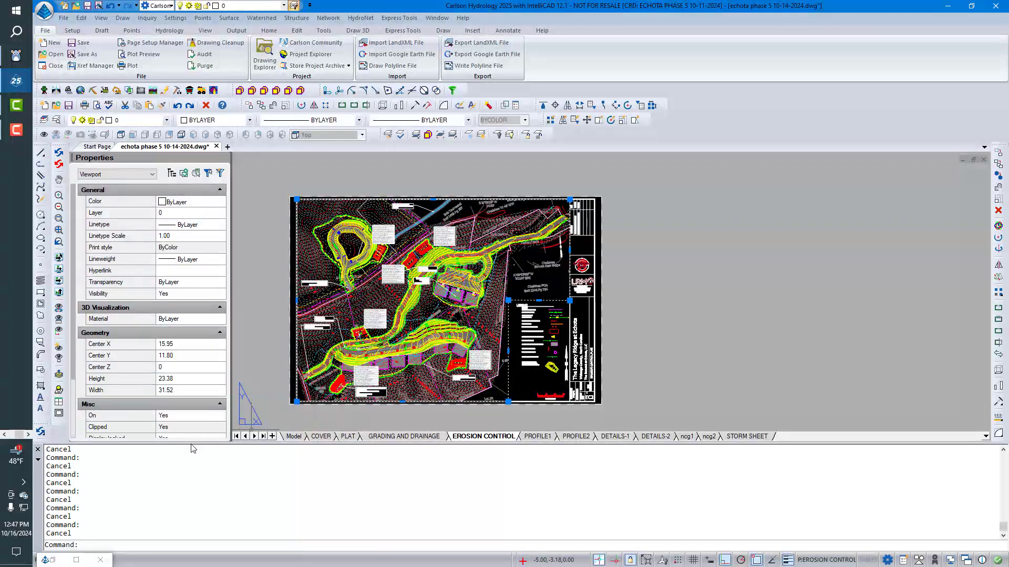
pyautogui.scroll(-3, 199, 378)
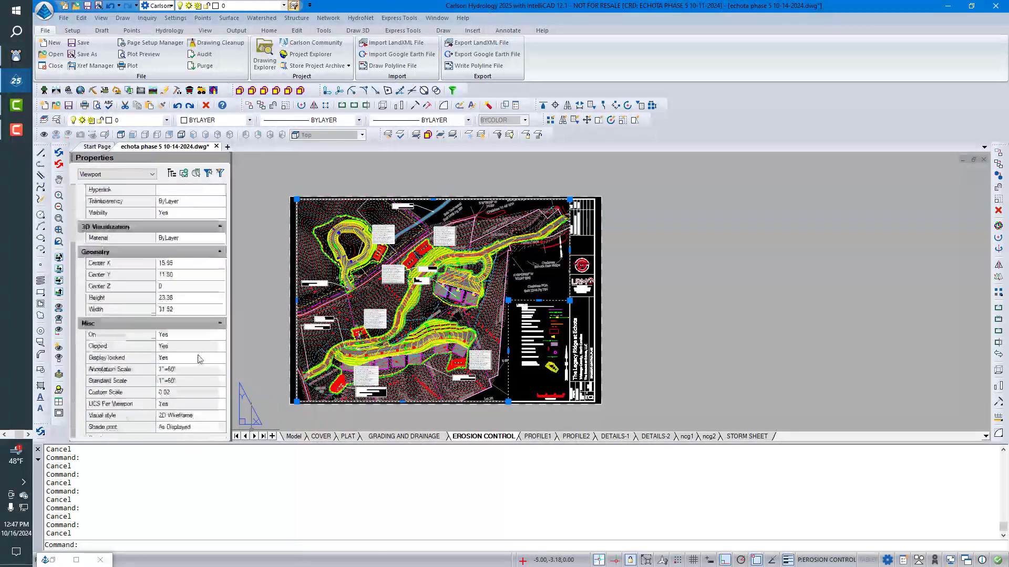
pyautogui.click(200, 359)
pyautogui.click(220, 357)
pyautogui.click(211, 376)
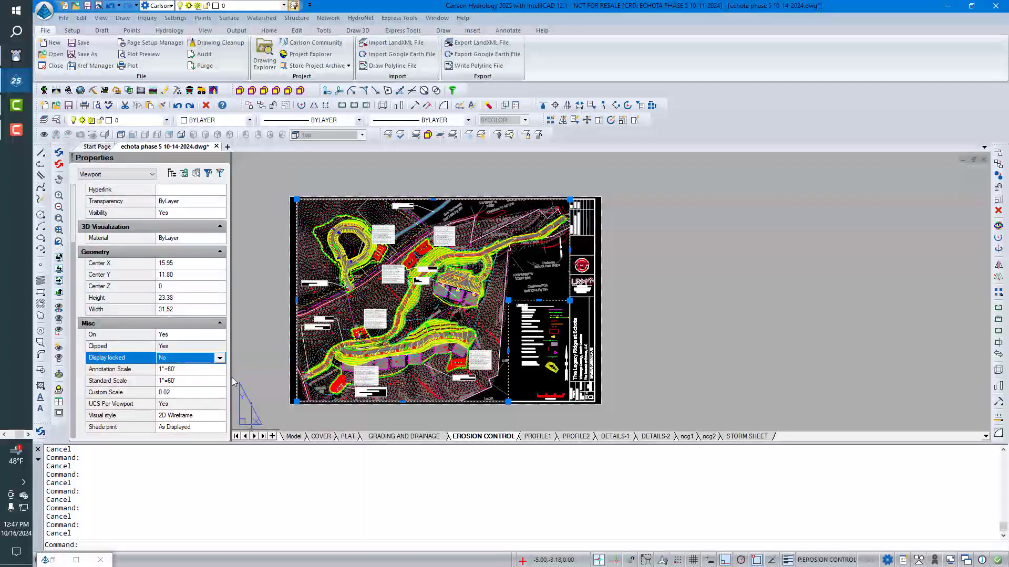
# Clear the viewport selection and examine the parking and building area of the Erosion Control sheet in paper space
pyautogui.click(421, 281)
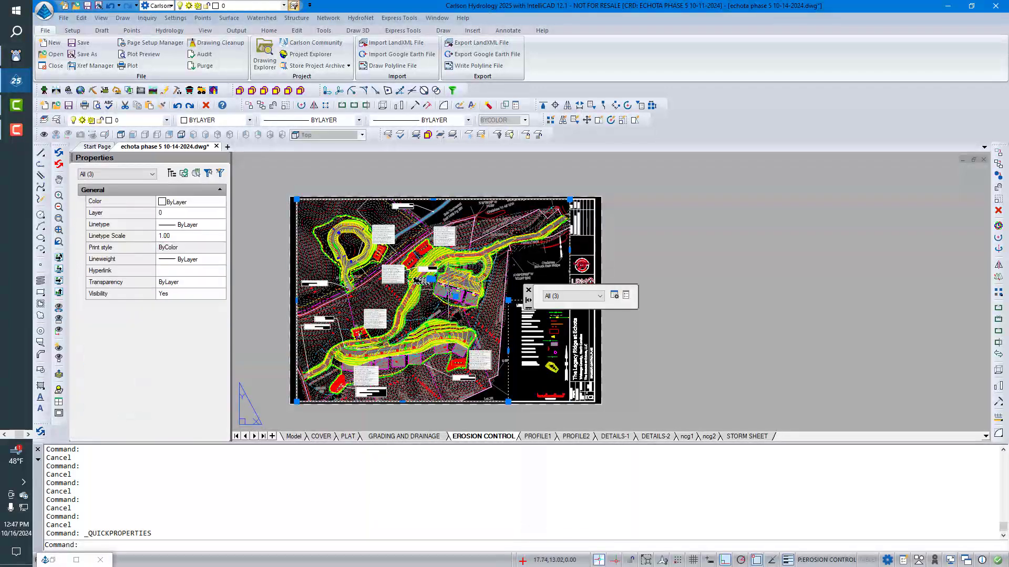
pyautogui.press('Escape')
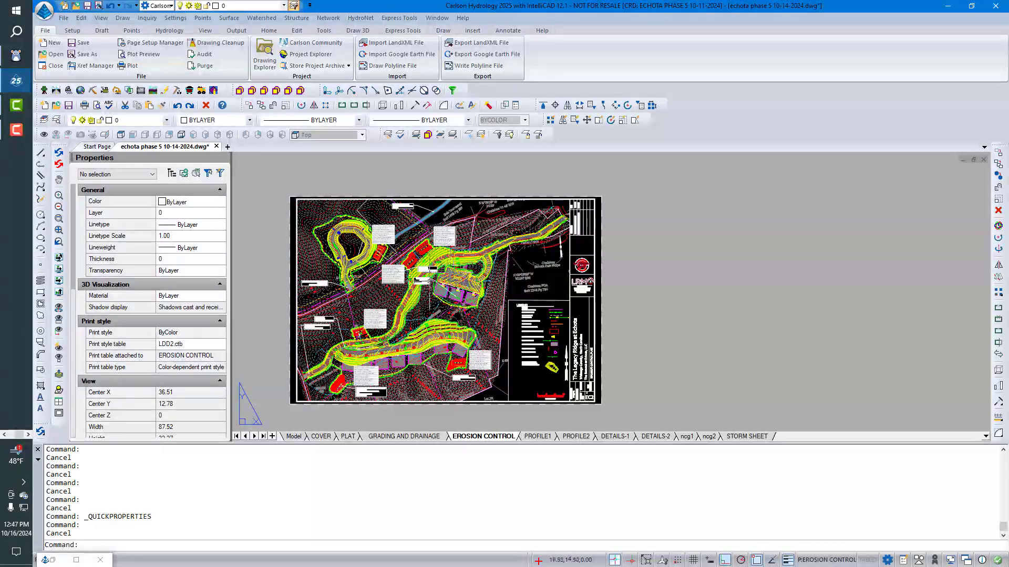
pyautogui.click(652, 247)
pyautogui.click(651, 248)
pyautogui.click(651, 247)
pyautogui.press('Escape')
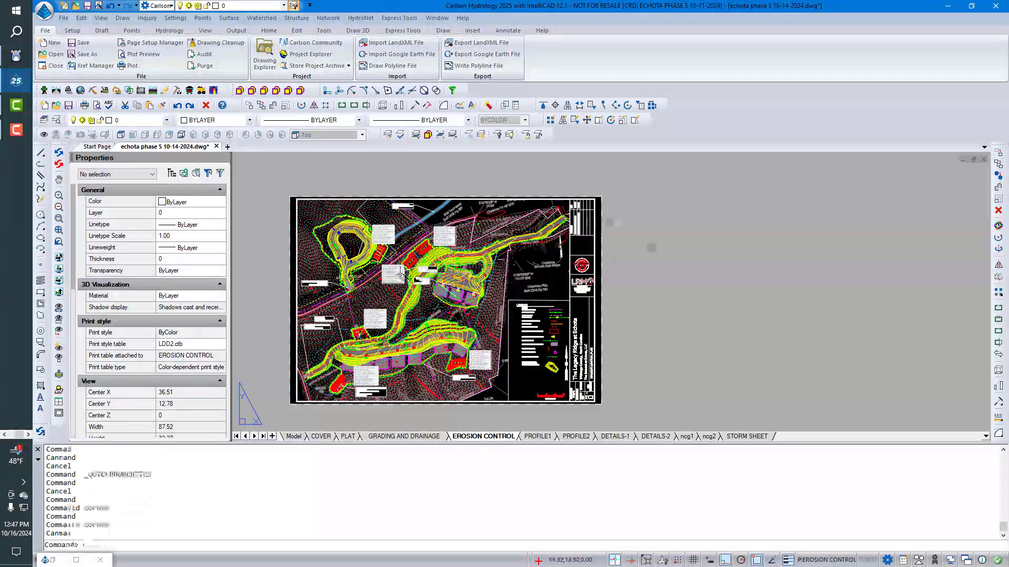
pyautogui.scroll(6, 401, 270)
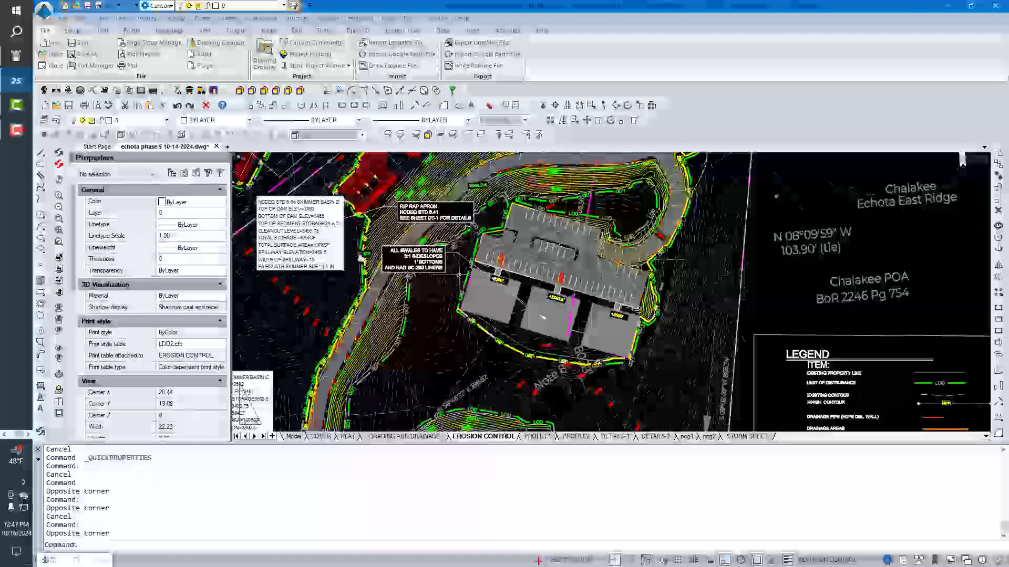
pyautogui.scroll(4, 474, 315)
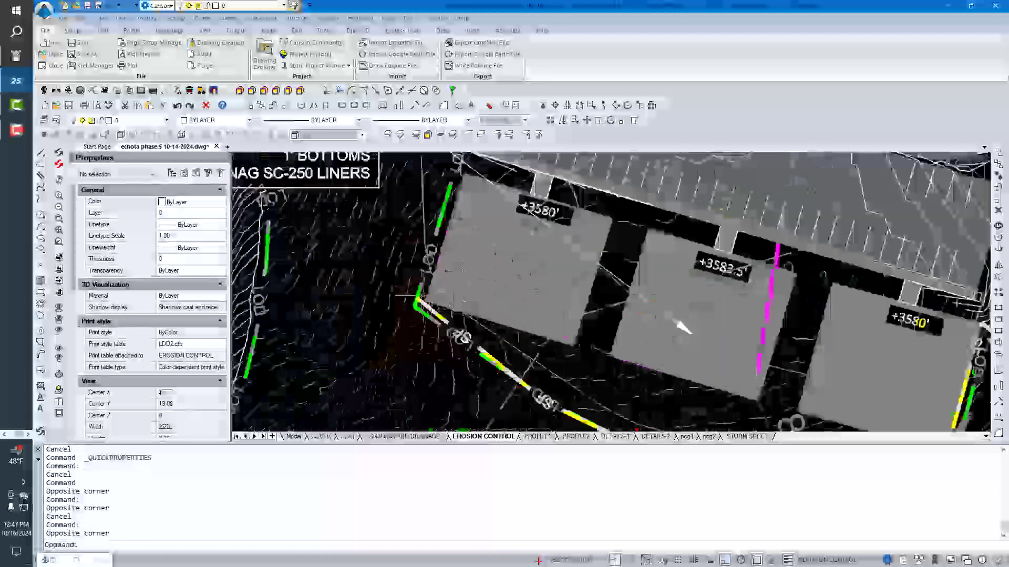
pyautogui.scroll(-10, 444, 319)
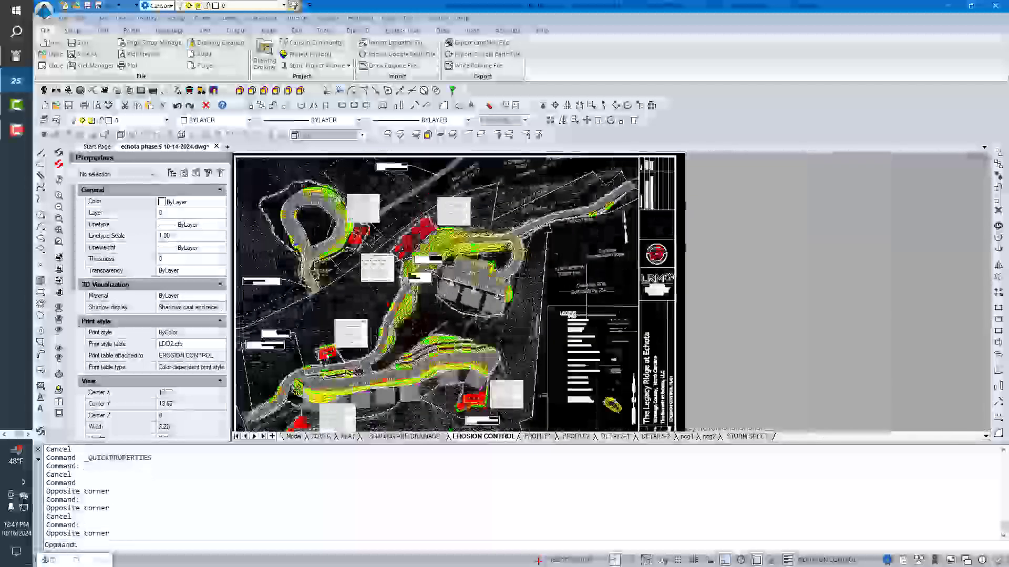
# Enter the main plan viewport and return to paper space several times, finishing with the PSPACE command
pyautogui.doubleClick(440, 311)
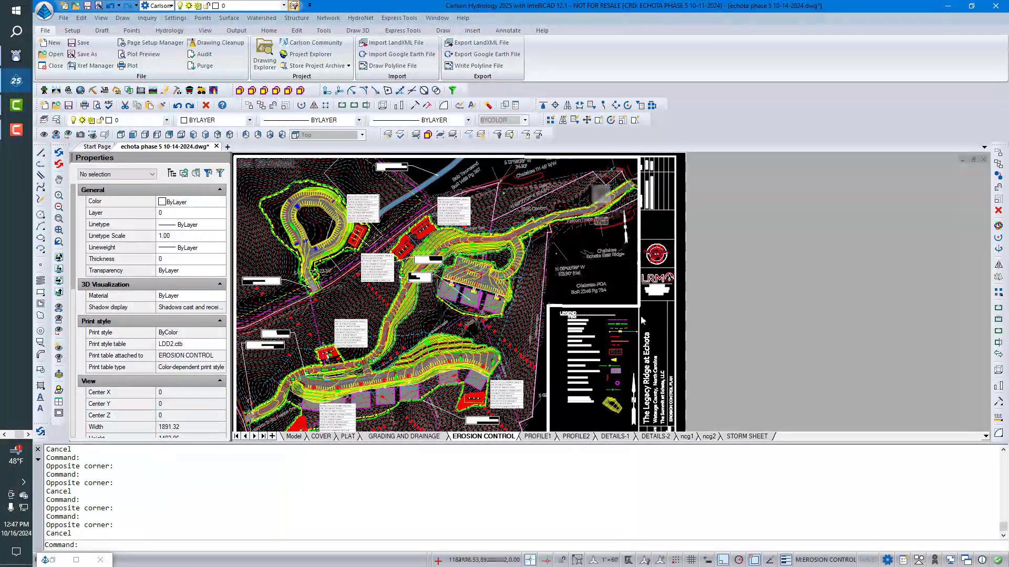
pyautogui.doubleClick(719, 283)
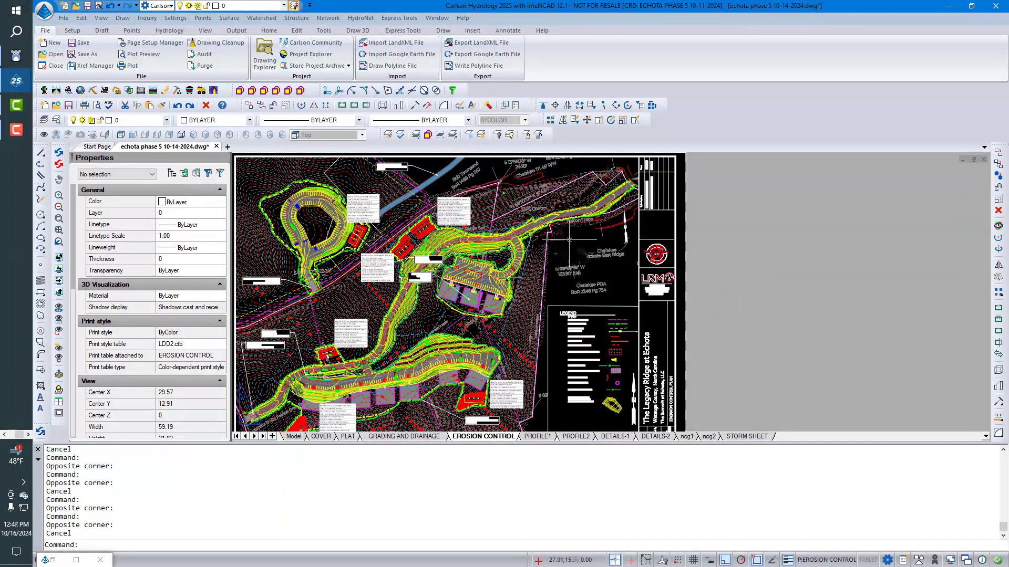
pyautogui.doubleClick(565, 238)
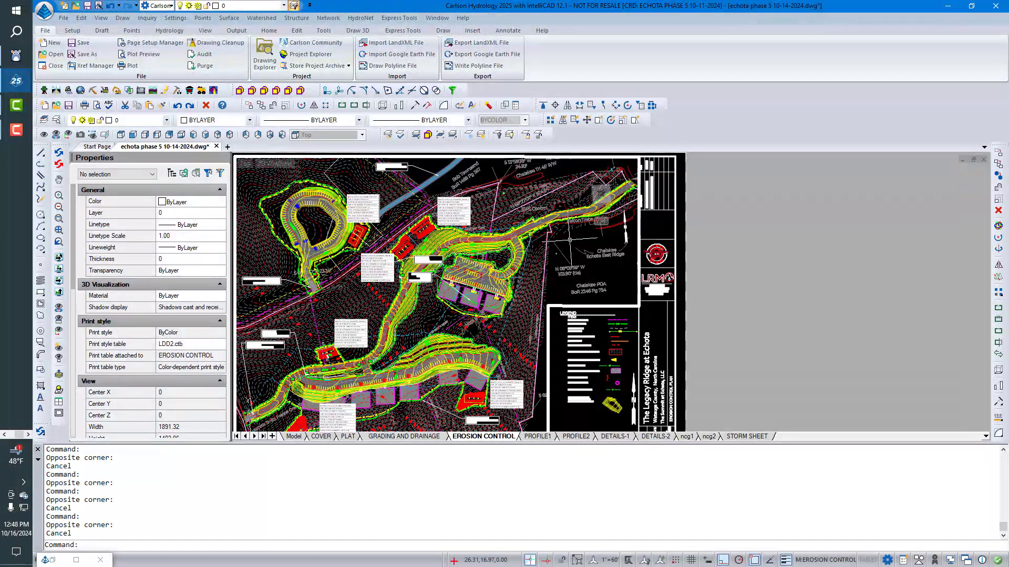
pyautogui.doubleClick(736, 234)
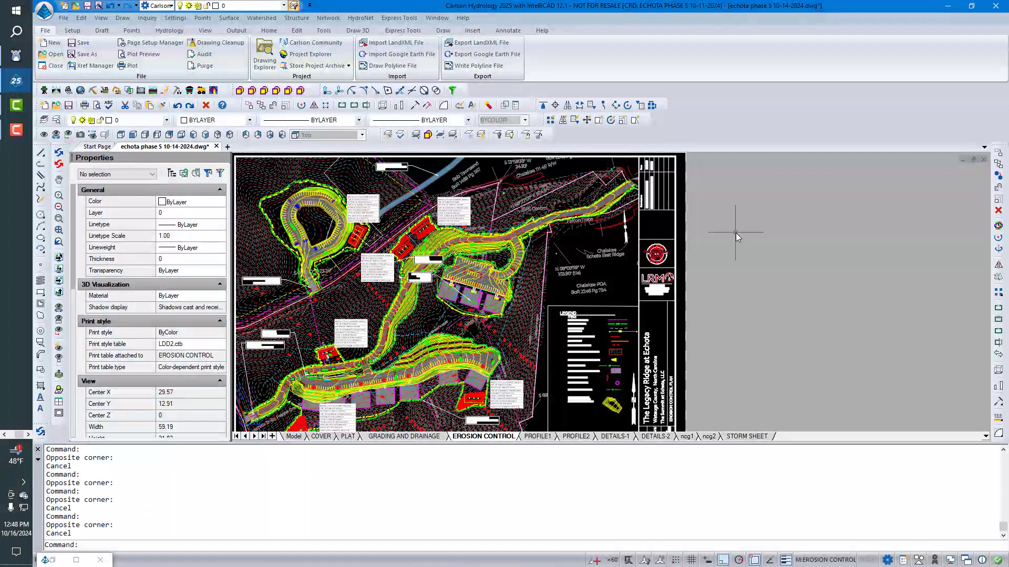
pyautogui.doubleClick(575, 247)
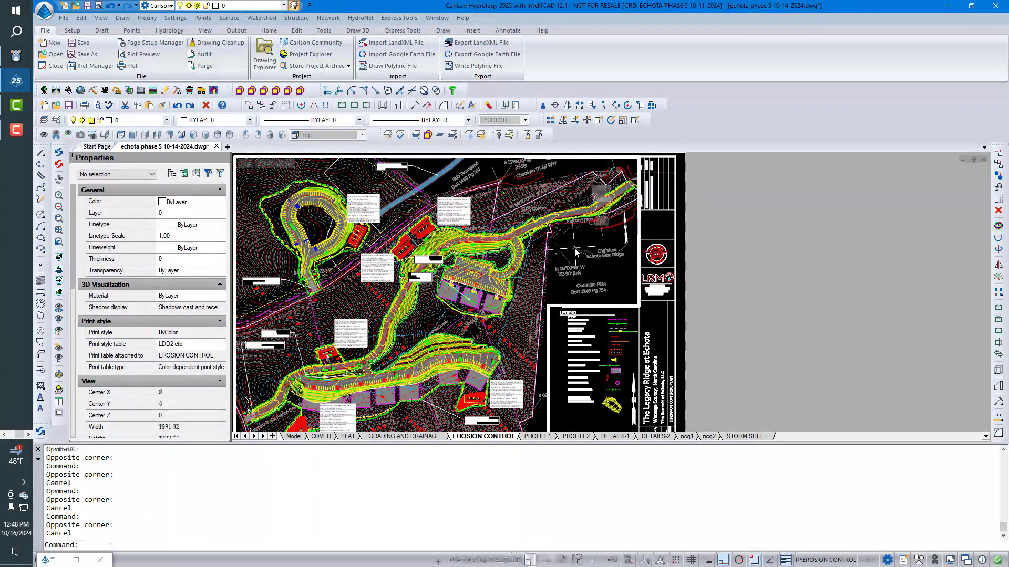
pyautogui.write('ps\\')
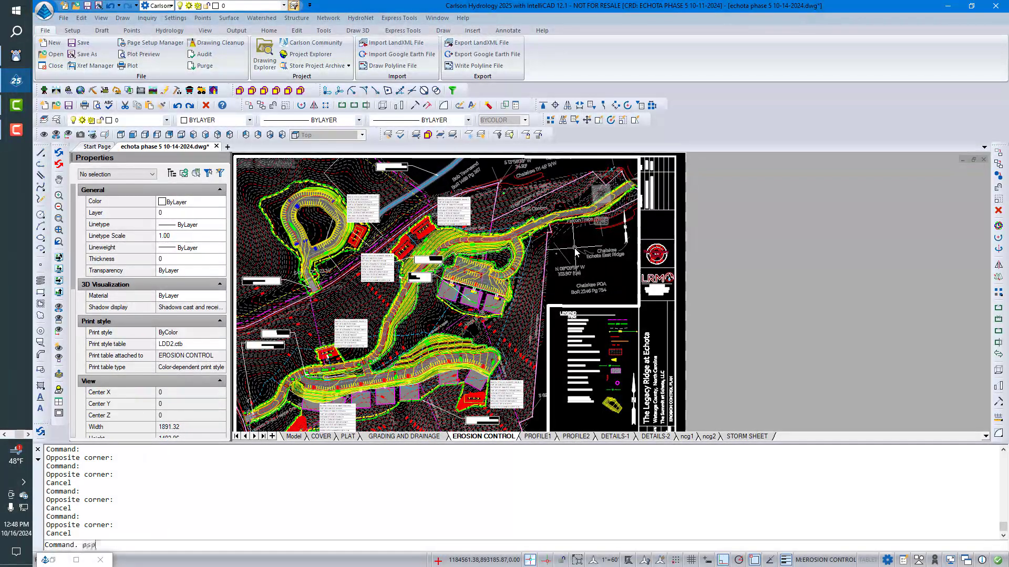
pyautogui.press('Return')
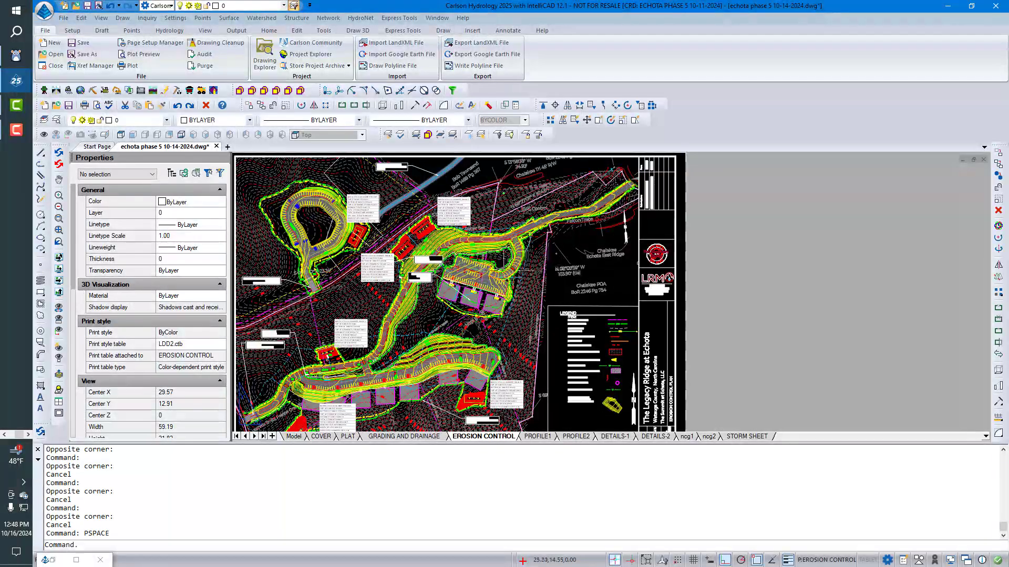
# Zoom in on a building pad inside the unlocked main plan viewport, return to paper space, and undo the zoom
pyautogui.click(477, 265)
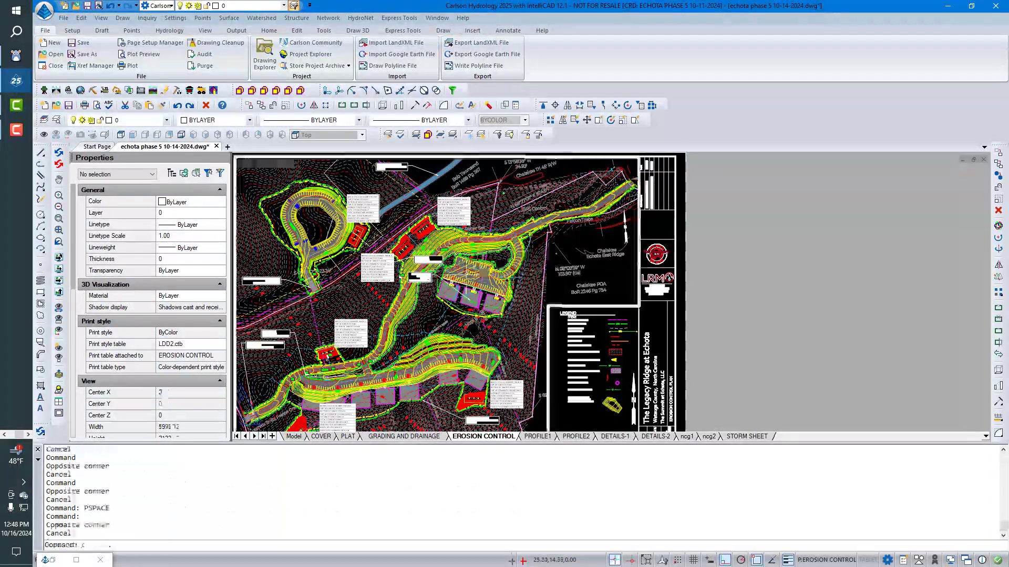
pyautogui.press('Escape')
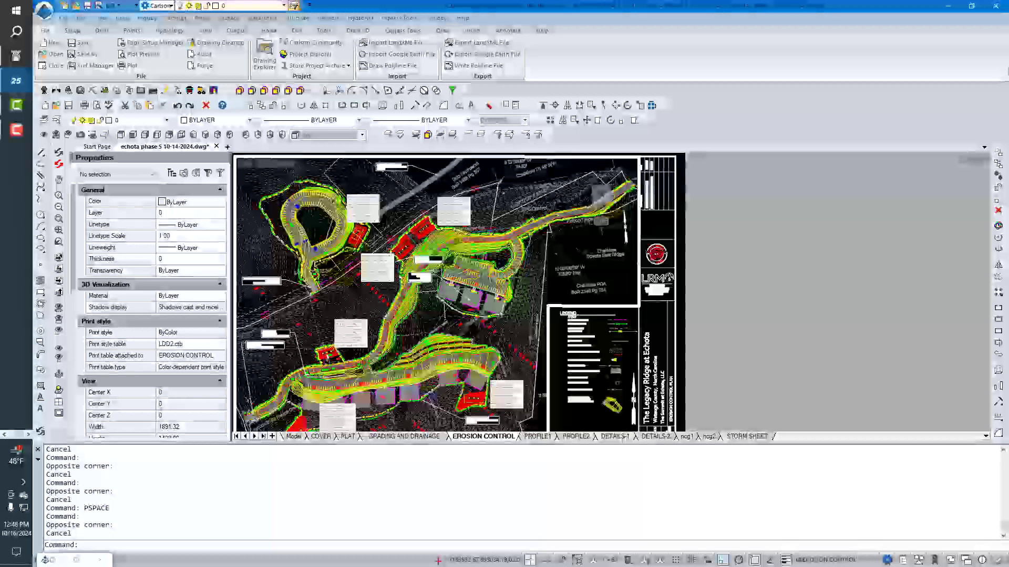
pyautogui.scroll(8, 407, 291)
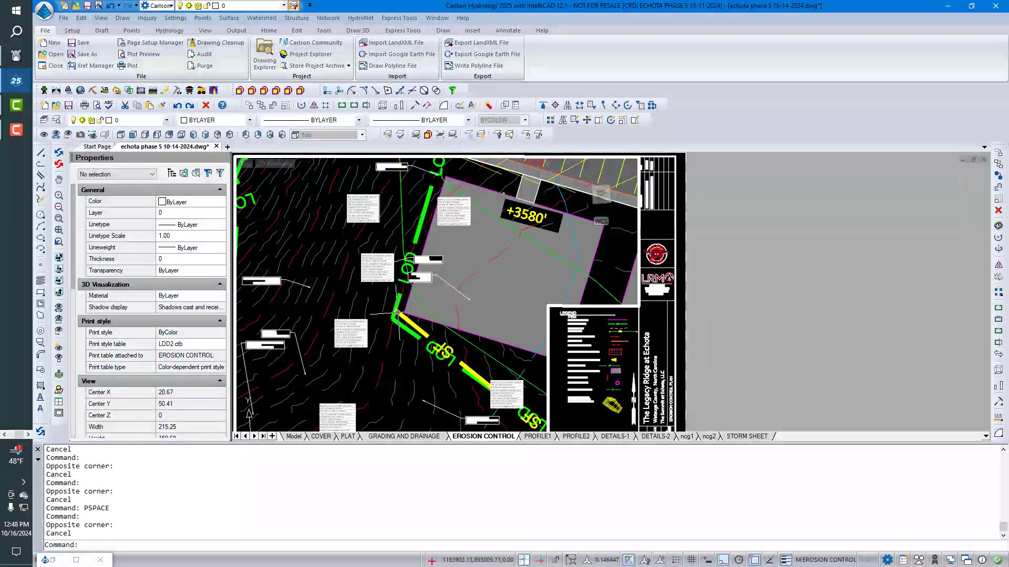
pyautogui.doubleClick(749, 255)
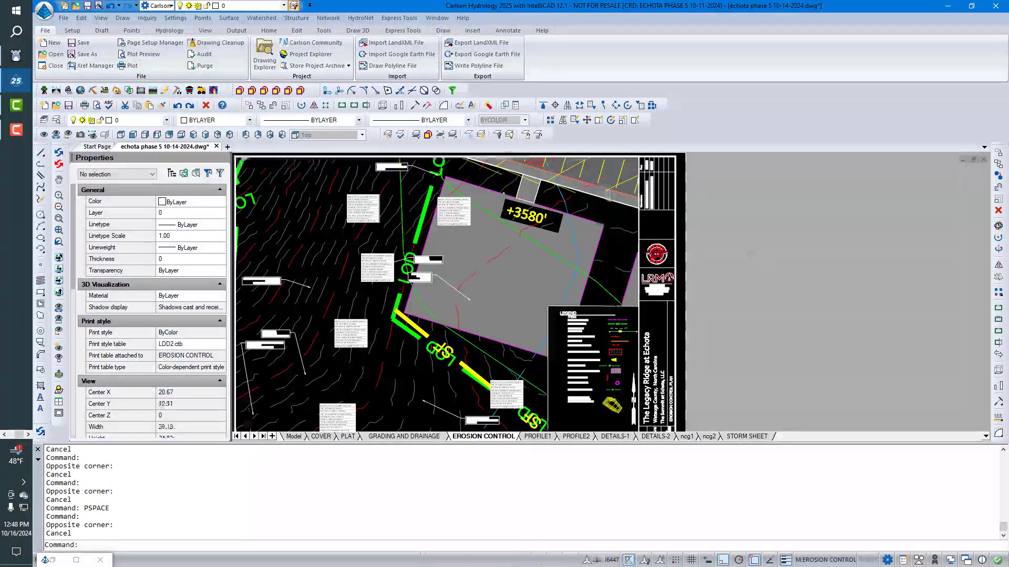
pyautogui.write('u')
pyautogui.press('Return')
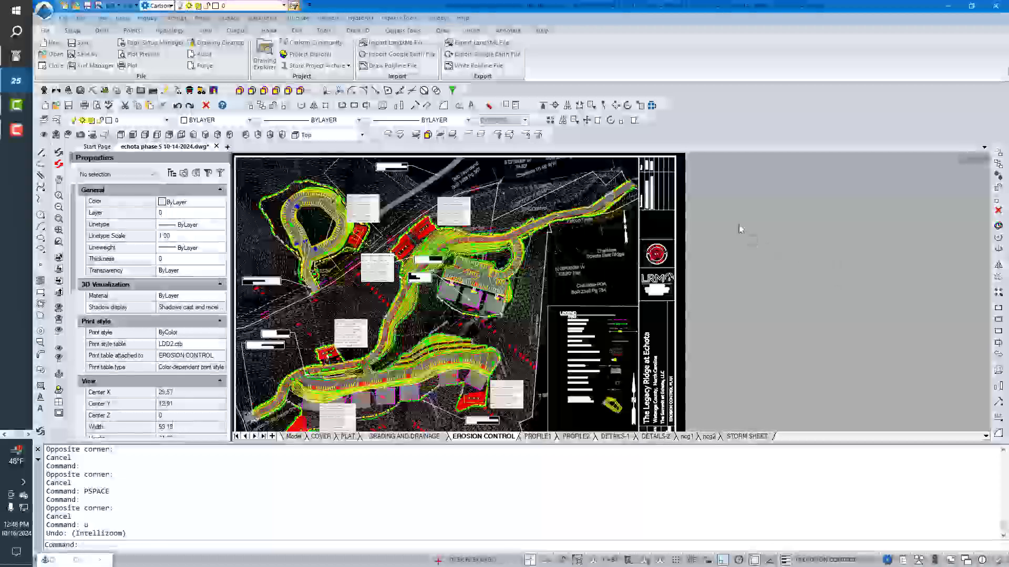
# Enlarge the sheet around the parking area and zoom in on the LOD lines inside the unlocked viewport
pyautogui.scroll(3, 439, 254)
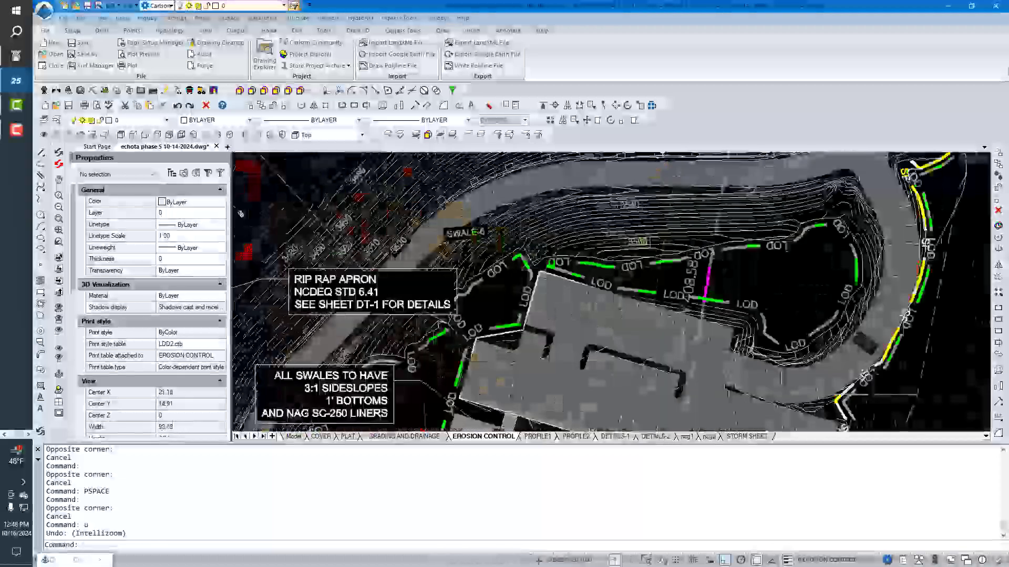
pyautogui.click(661, 273)
pyautogui.press('Escape')
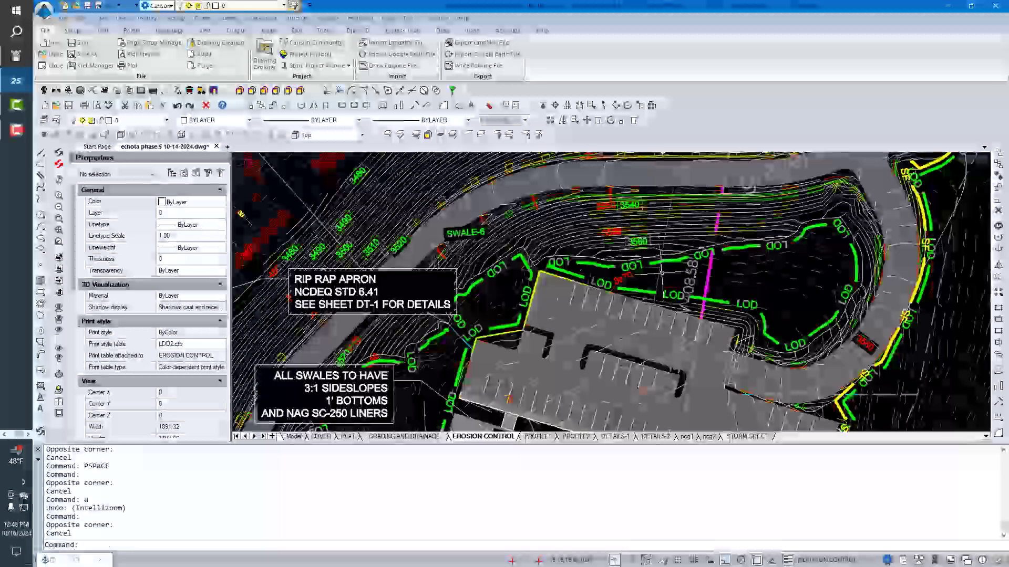
pyautogui.scroll(4, 664, 265)
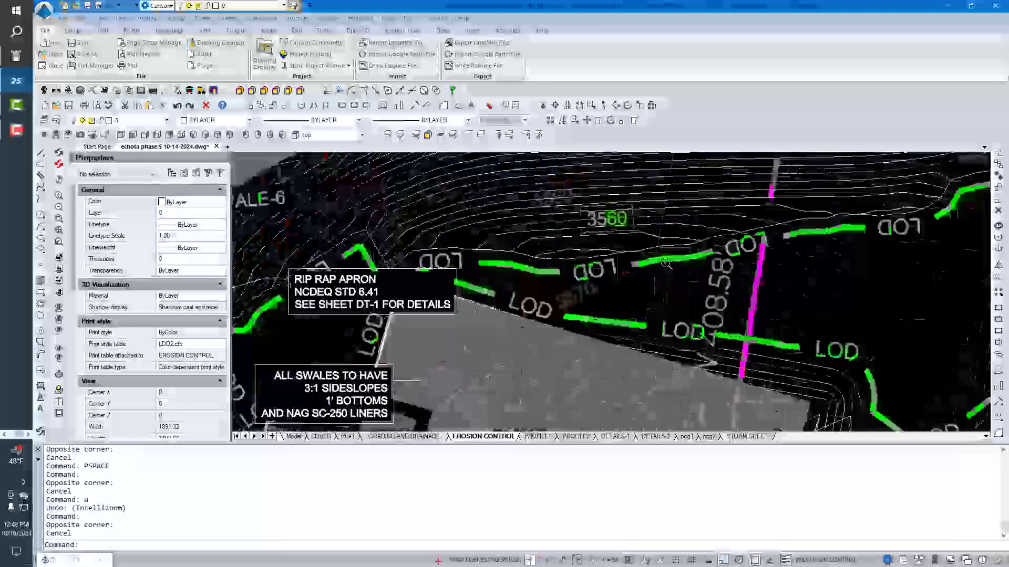
pyautogui.click(671, 245)
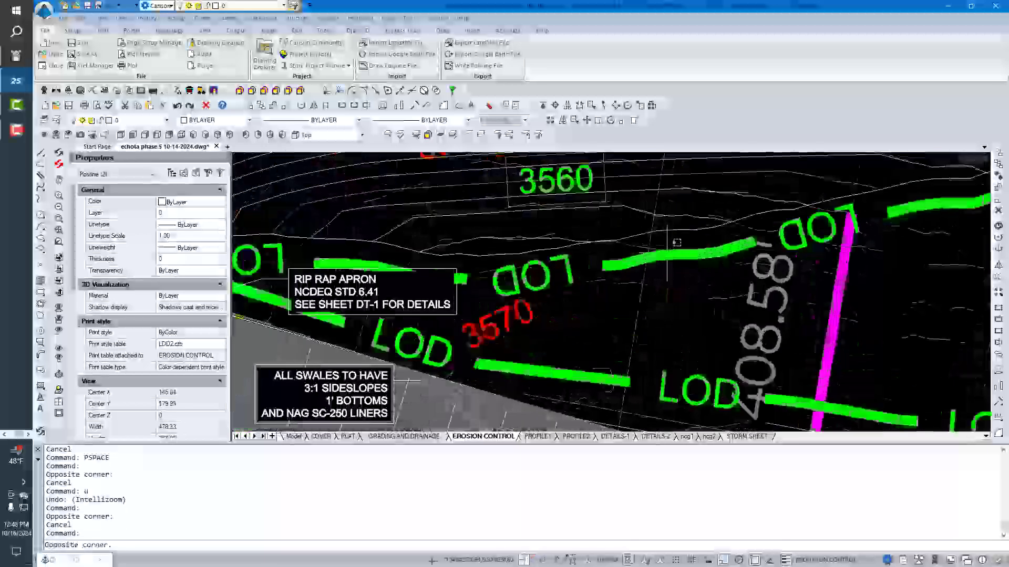
pyautogui.click(651, 261)
pyautogui.press('Escape')
# Return to paper space with PSPACE and zoom the Erosion Control layout to its extents
pyautogui.write('pspa')
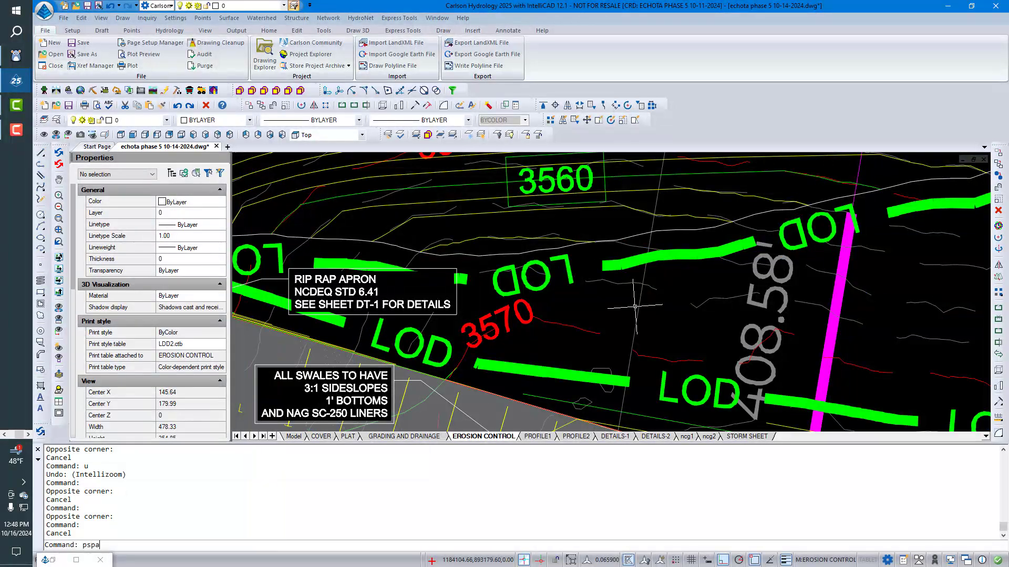
pyautogui.write('ce')
pyautogui.press('Return')
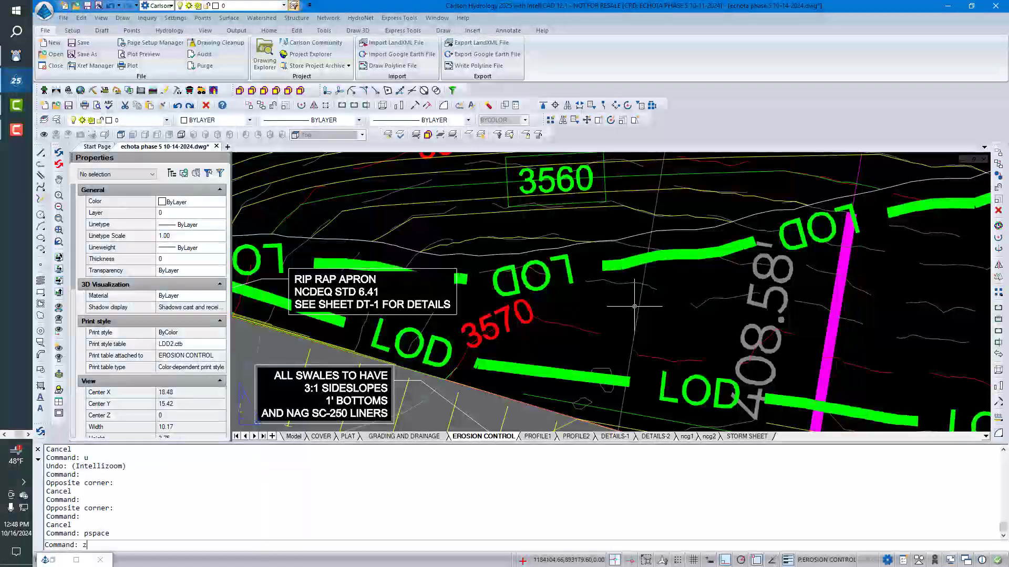
pyautogui.write('ZE')
pyautogui.press('Return')
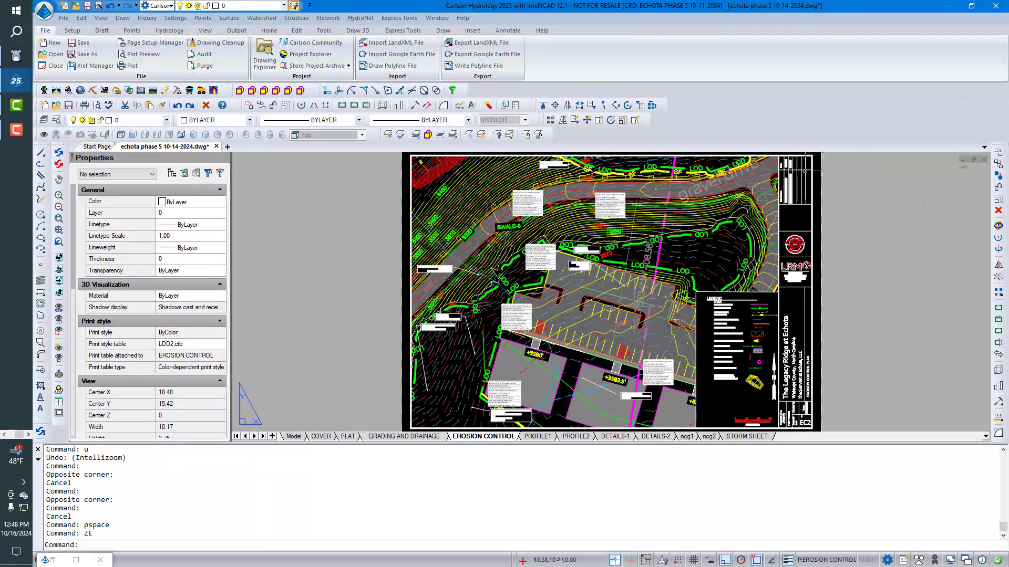
# Set the main plan viewport's standard scale to 1"=60'
pyautogui.click(746, 292)
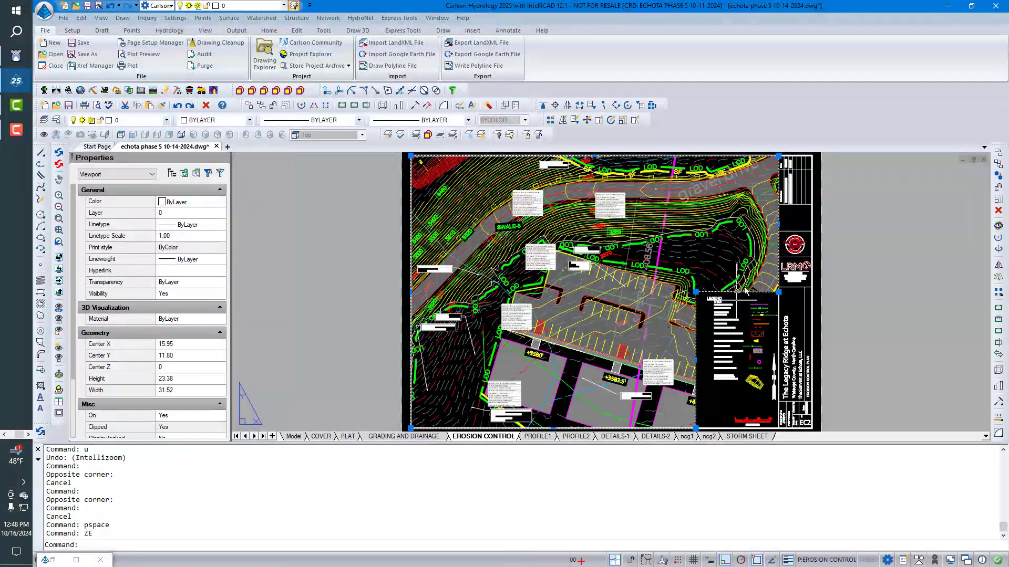
pyautogui.scroll(-3, 167, 369)
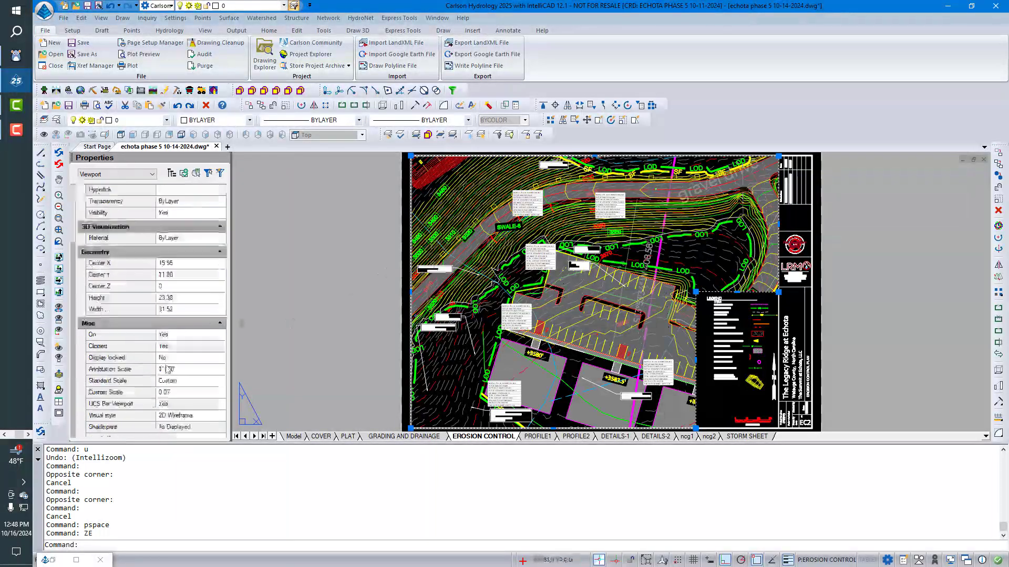
pyautogui.click(208, 381)
pyautogui.click(219, 381)
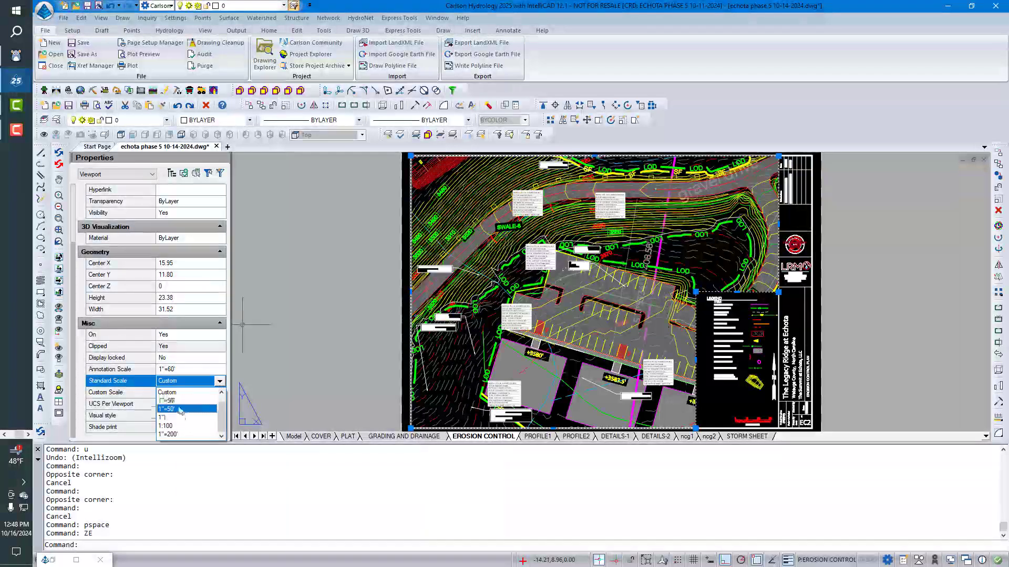
pyautogui.click(178, 409)
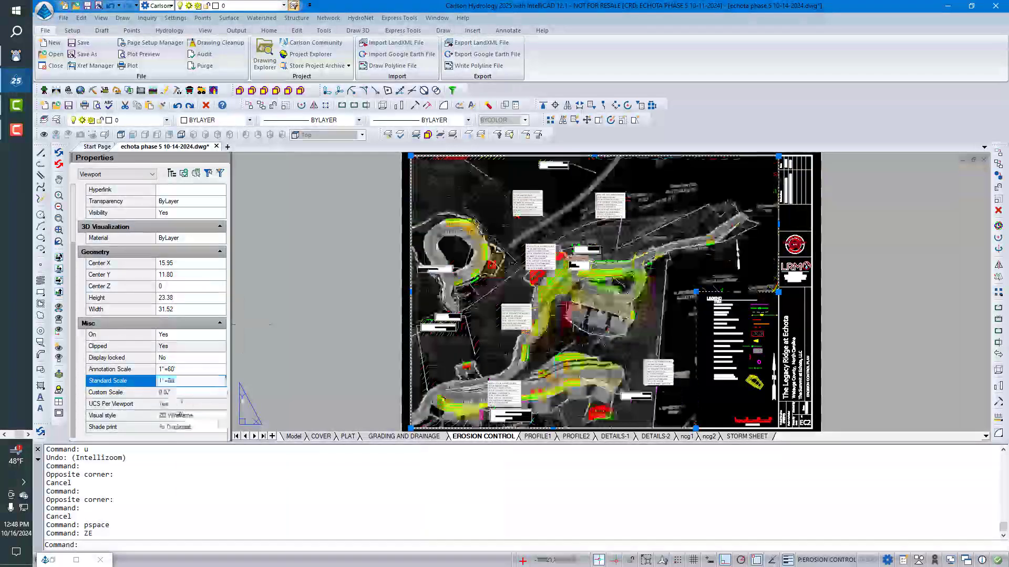
# Reposition the plan inside the main viewport with Zoom Previous and return to paper space
pyautogui.click(584, 288)
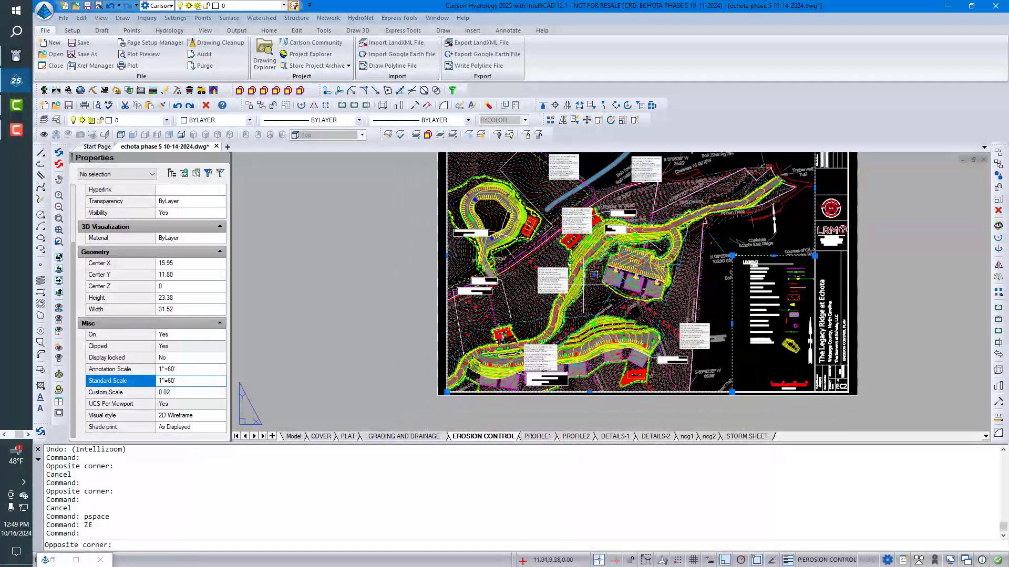
pyautogui.press('Escape')
pyautogui.write('zp')
pyautogui.press('Return')
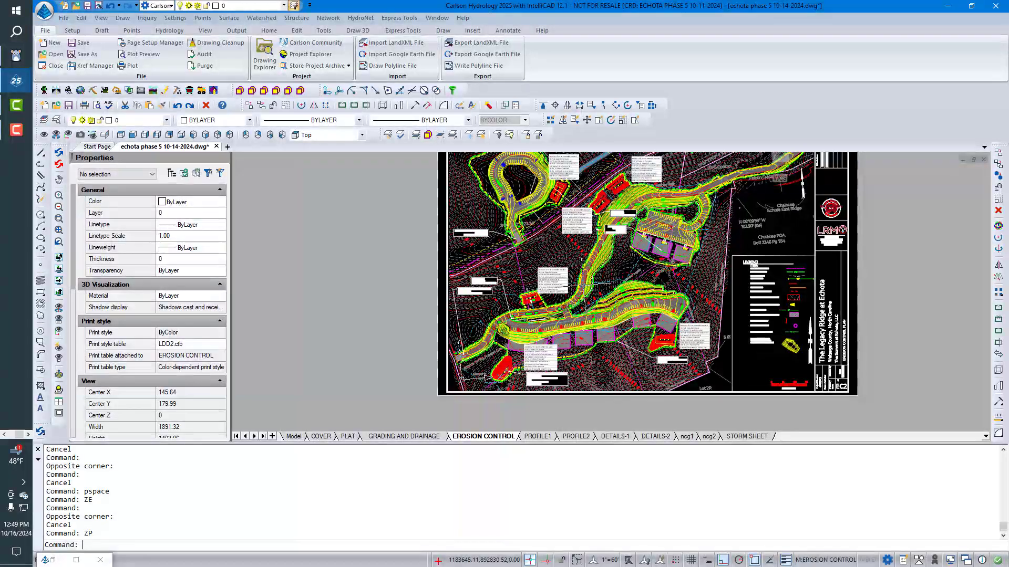
pyautogui.press('Return')
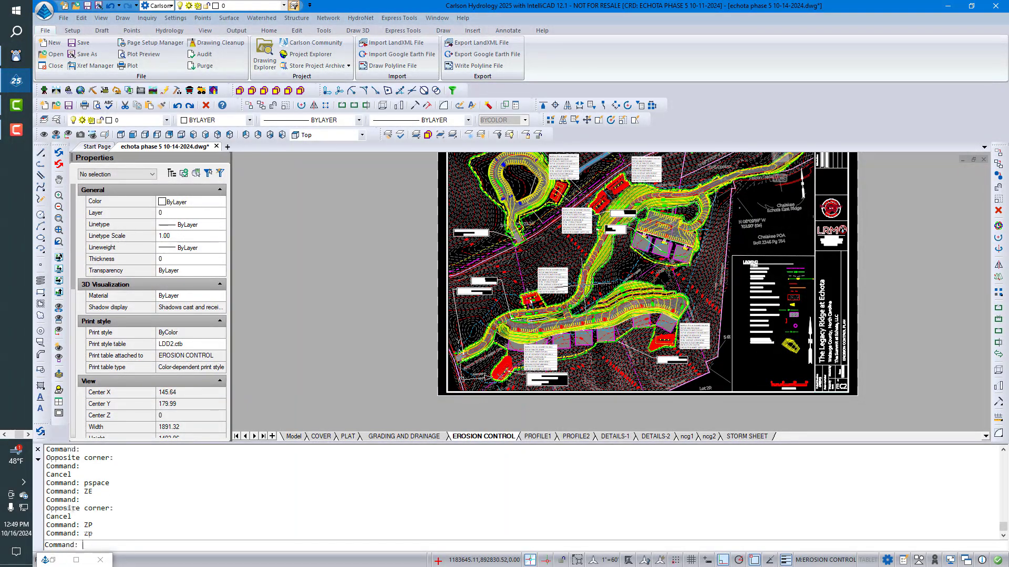
pyautogui.doubleClick(379, 225)
# Set Display locked to Yes for the main plan viewport on the Erosion Control layout
pyautogui.click(745, 256)
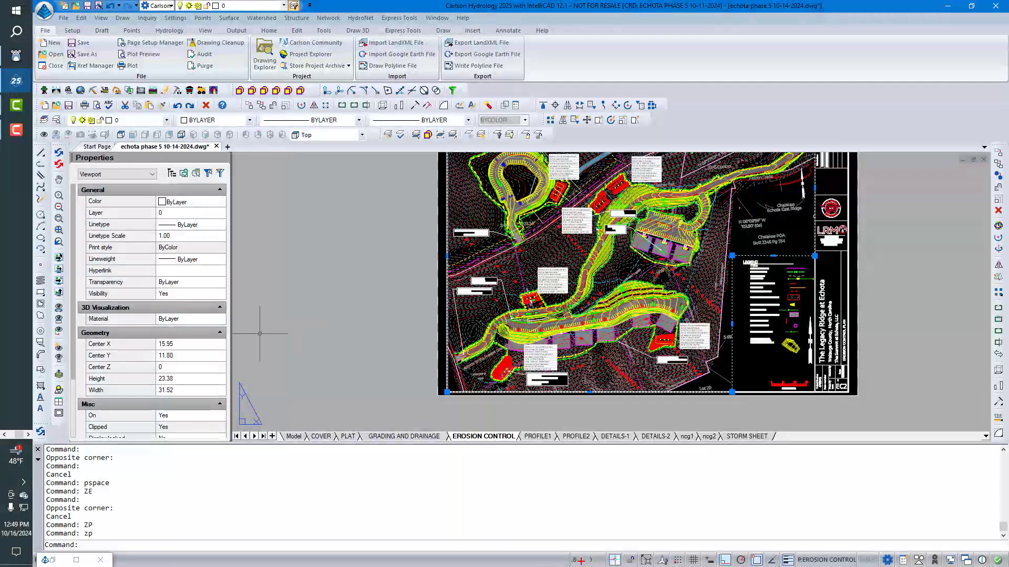
pyautogui.scroll(-3, 188, 408)
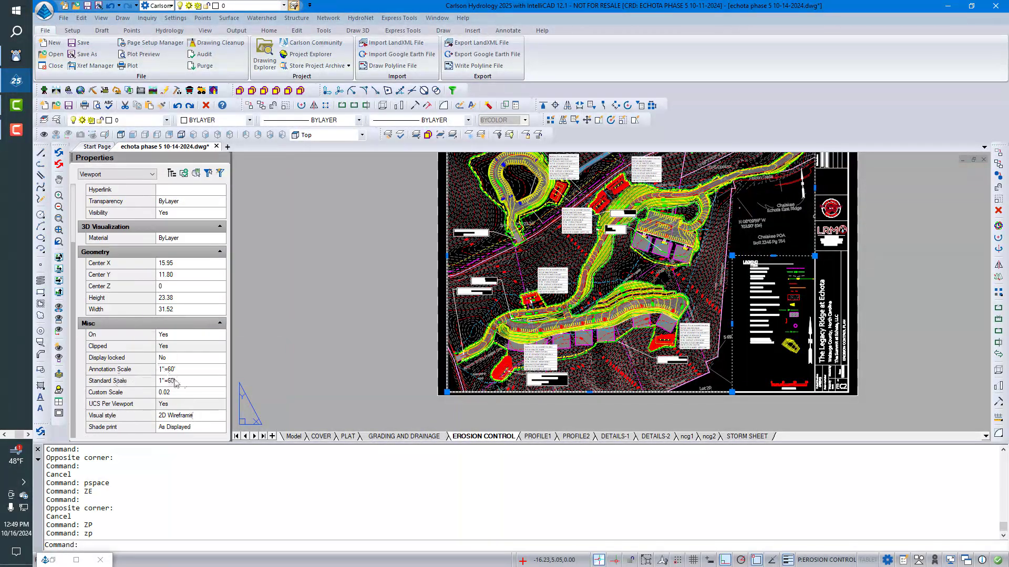
pyautogui.click(220, 358)
pyautogui.click(220, 358)
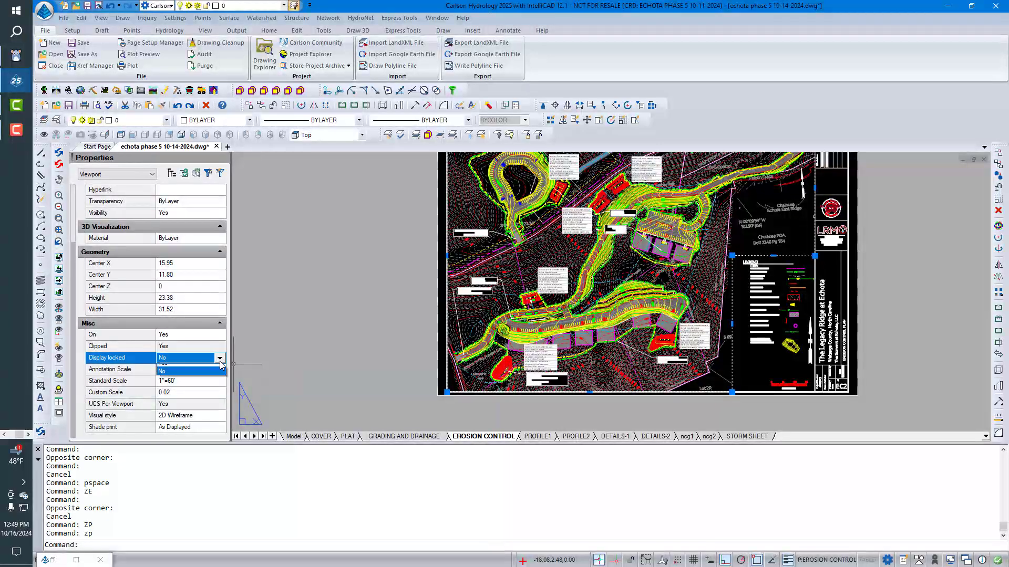
pyautogui.click(179, 362)
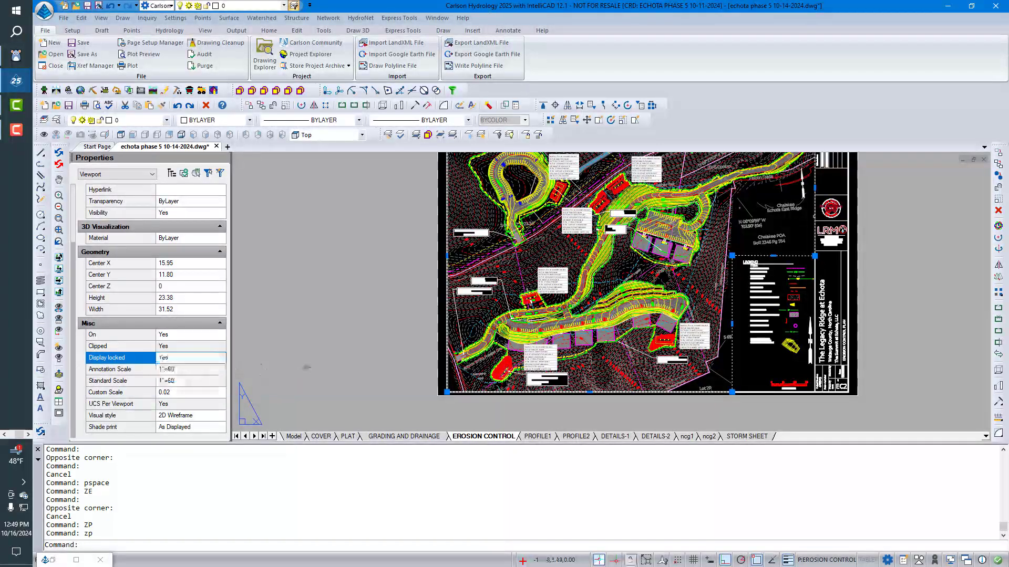
pyautogui.press('Escape')
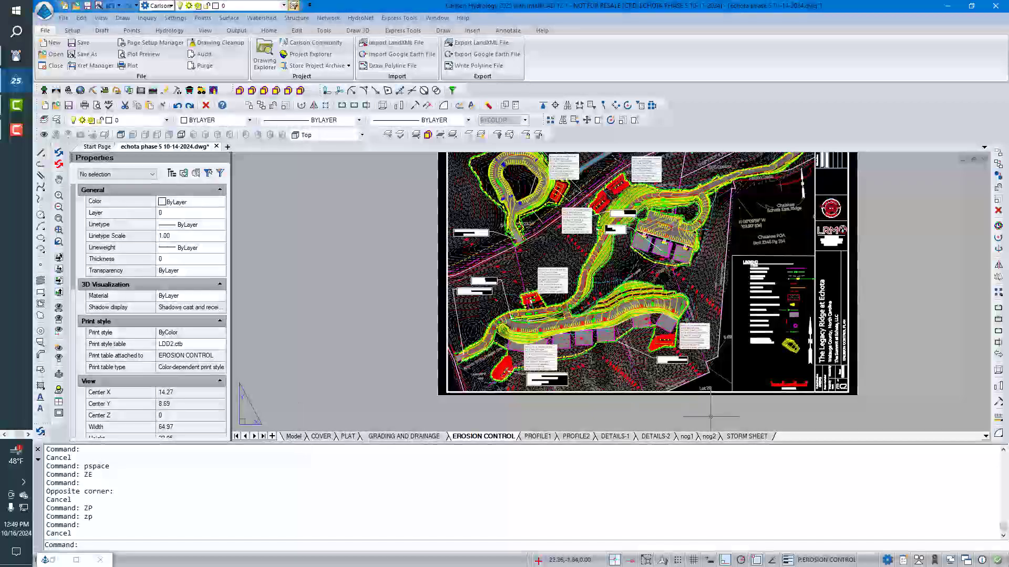
# Look through the Cover, Plat, and Grading and Drainage layouts and return to the Erosion Control layout
pyautogui.click(321, 436)
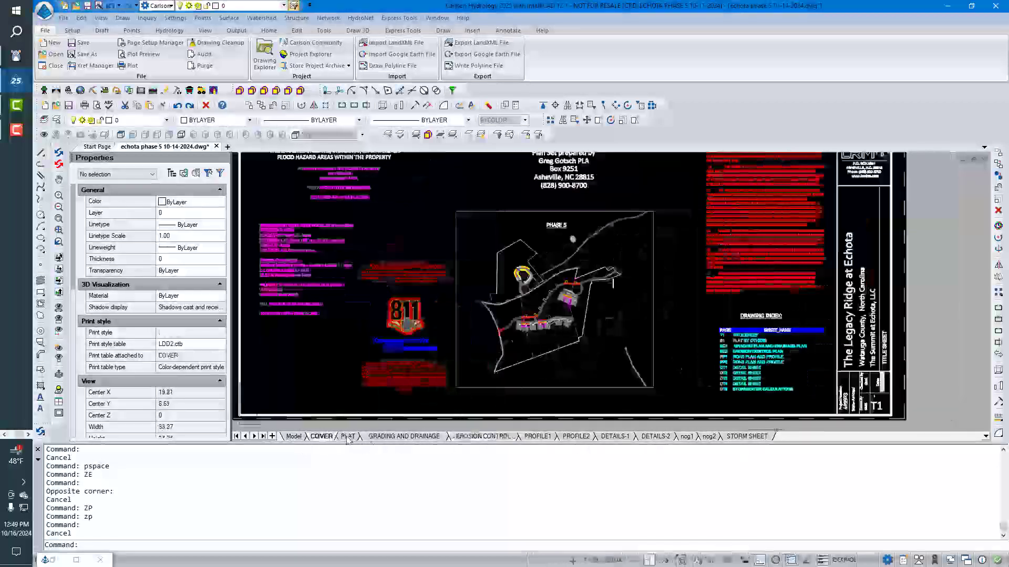
pyautogui.click(347, 436)
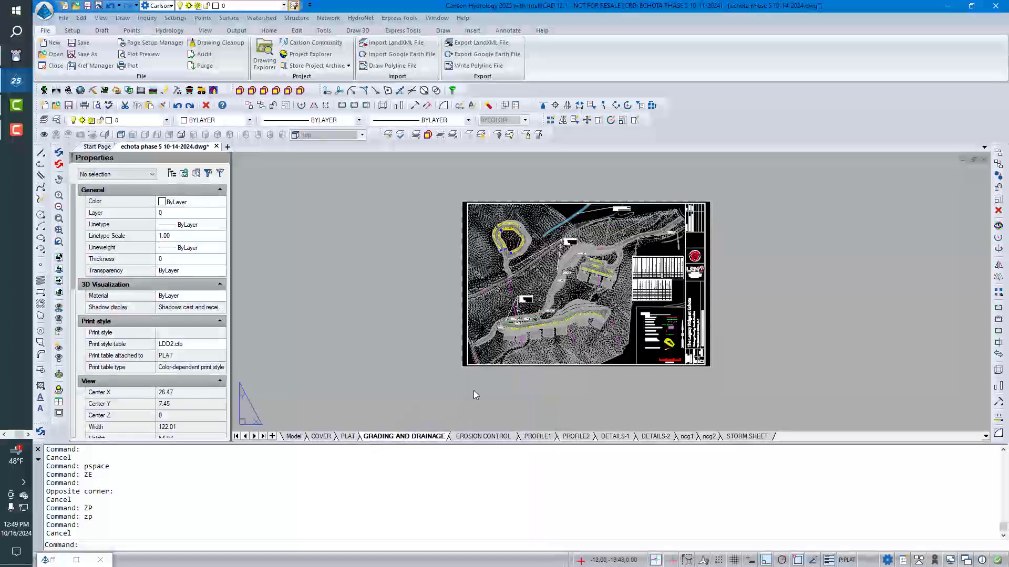
pyautogui.click(481, 437)
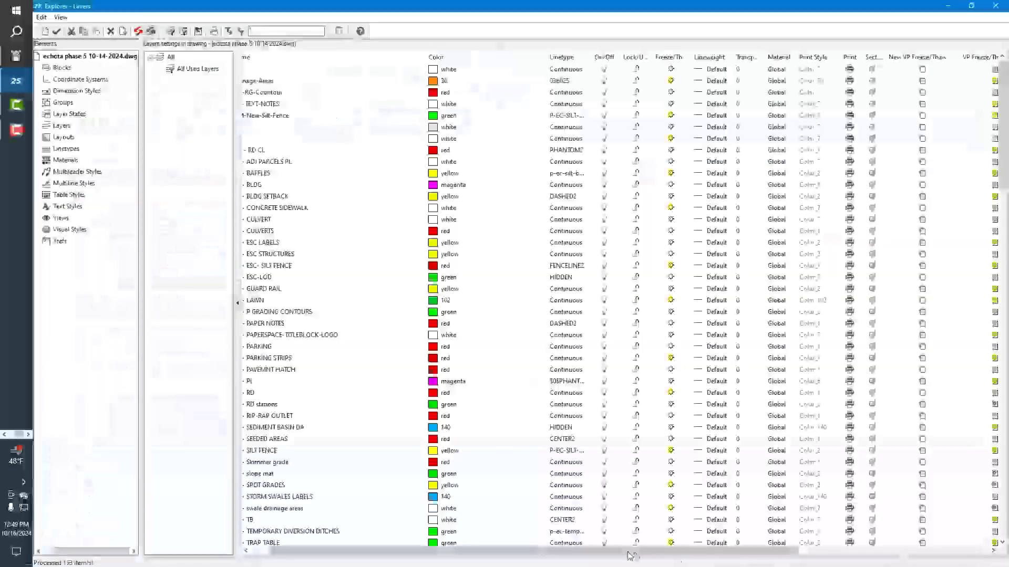
# Review the viewport override columns in the layer list for the Erosion Control viewport, then return to paper space
pyautogui.moveTo(628, 550); pyautogui.dragTo(855, 525)
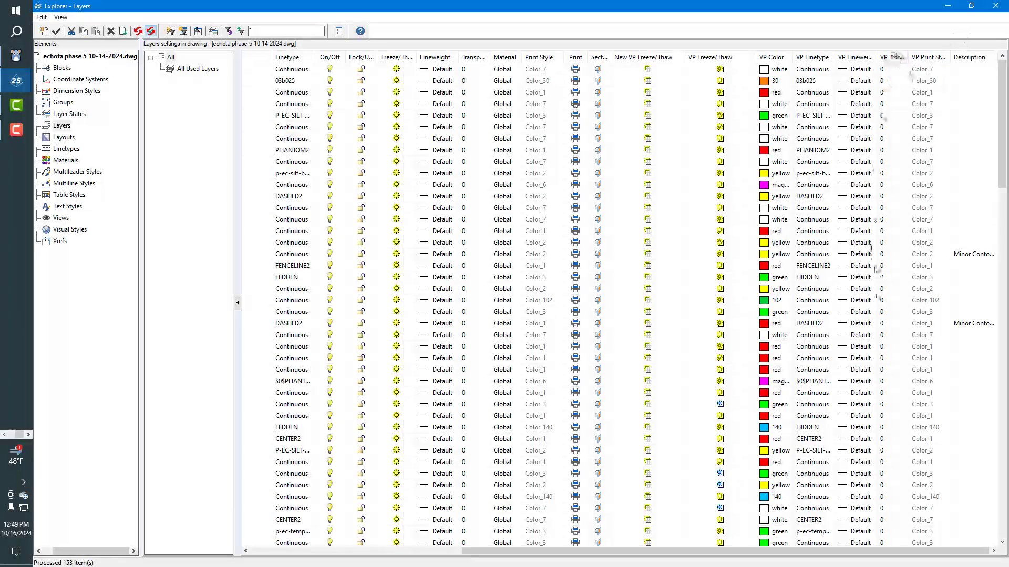
pyautogui.click(949, 11)
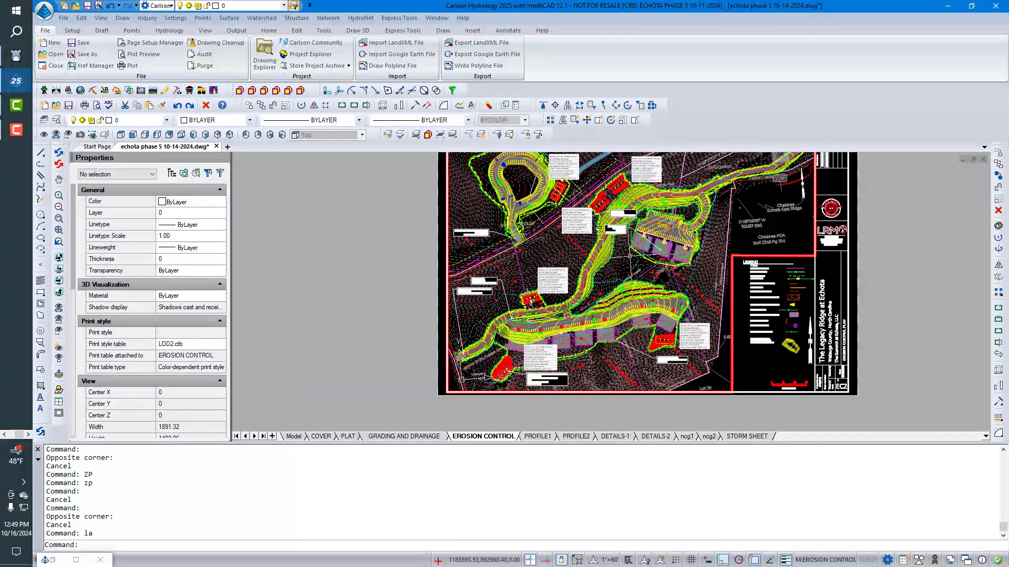
pyautogui.press('Escape')
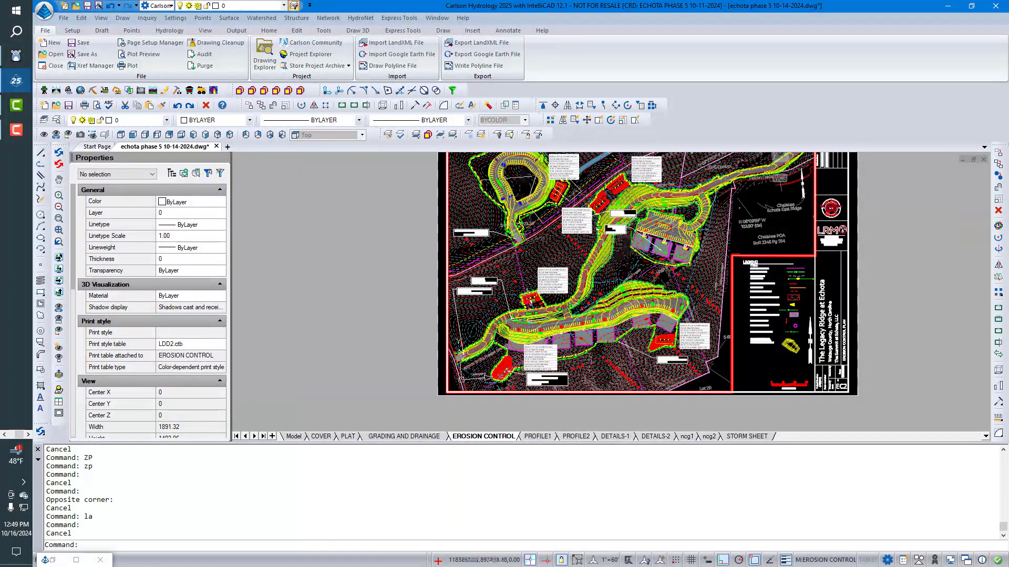
pyautogui.doubleClick(894, 236)
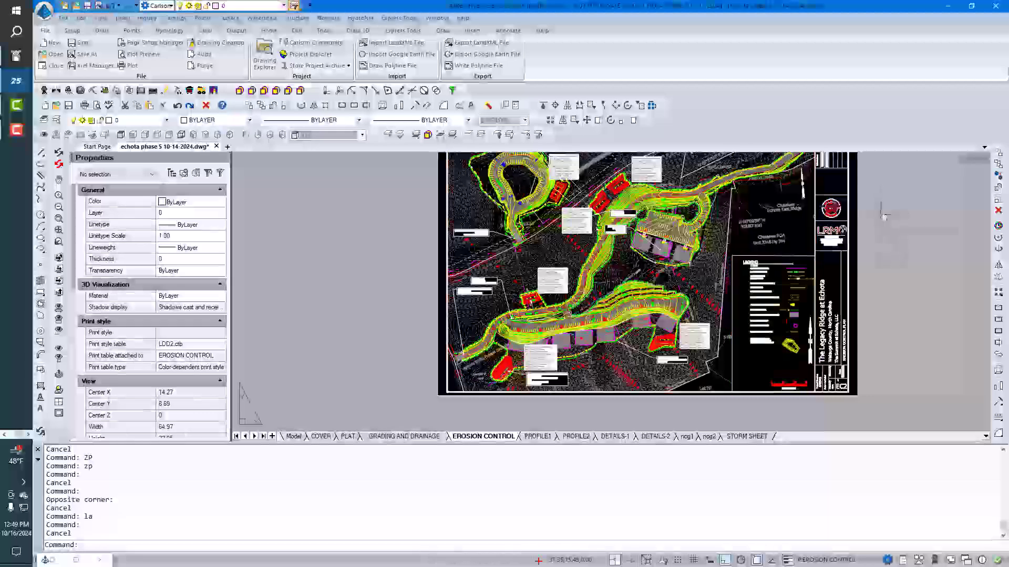
pyautogui.moveTo(880, 213); pyautogui.dragTo(804, 262, button='middle')
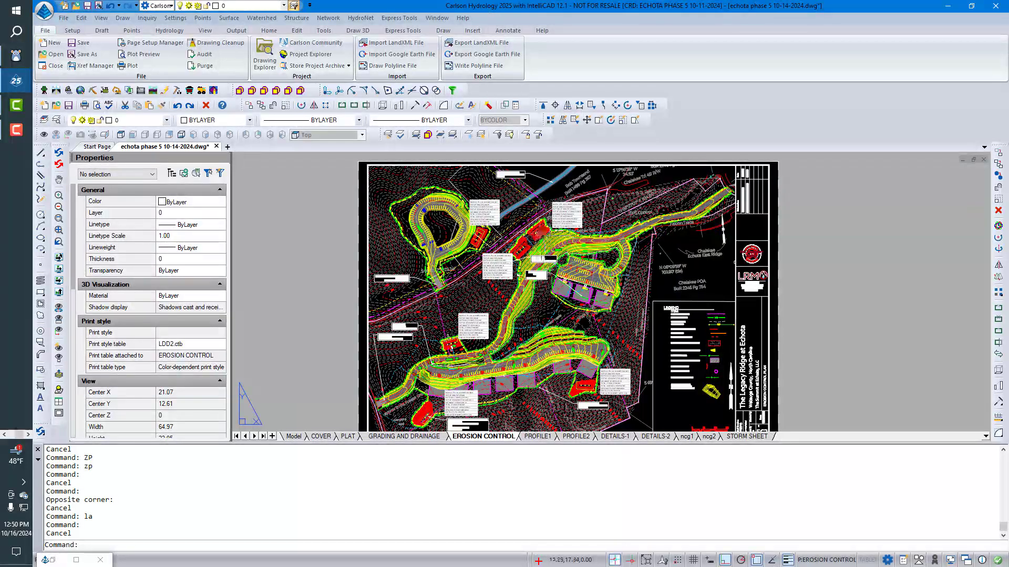
pyautogui.scroll(5, 475, 294)
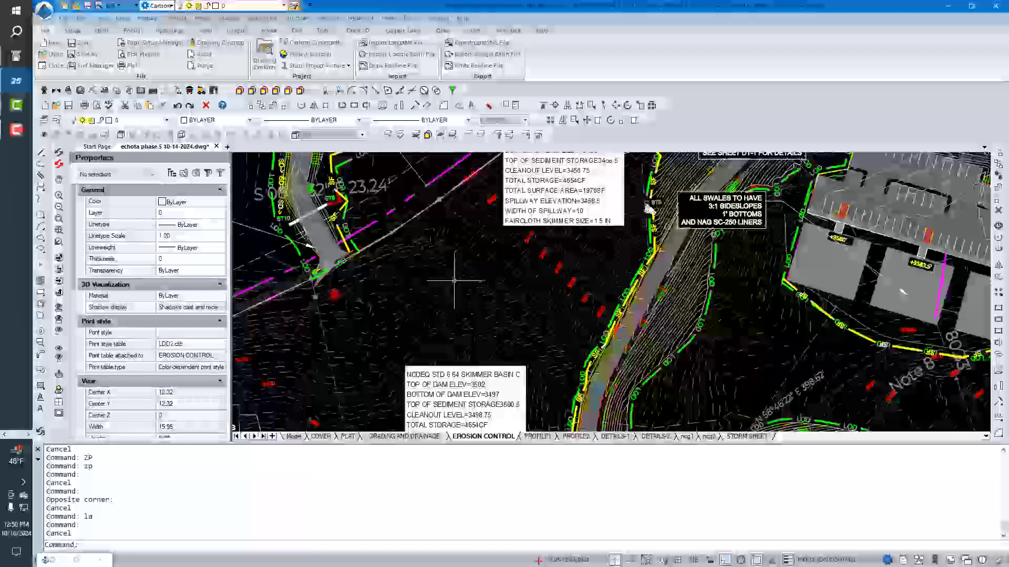
pyautogui.scroll(-6, 450, 280)
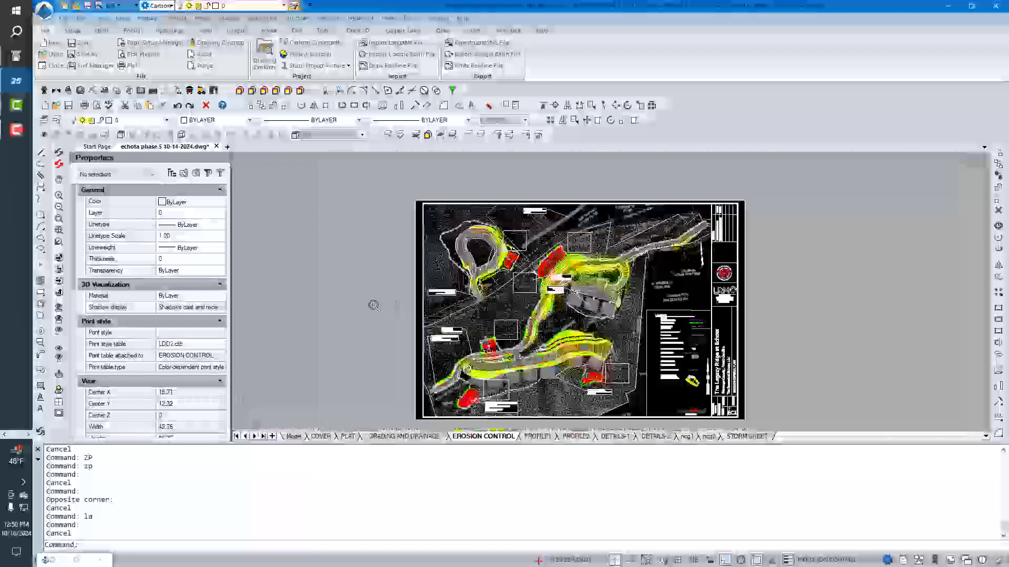
pyautogui.click(383, 285)
pyautogui.click(362, 268)
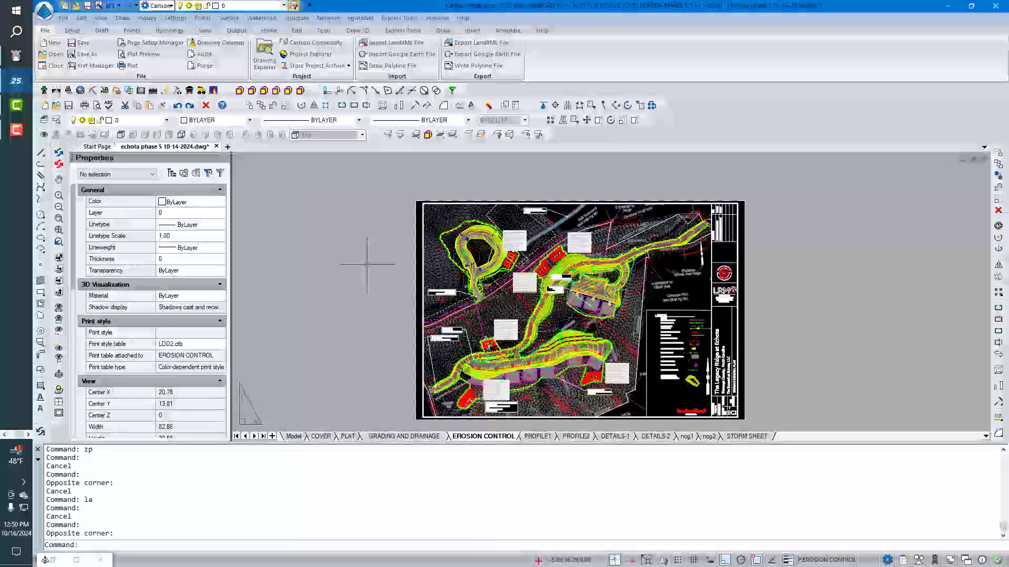
# Preview the Erosion Control sheet's plot with its saved EC page setup and close the preview
pyautogui.write('plot')
pyautogui.press('Return')
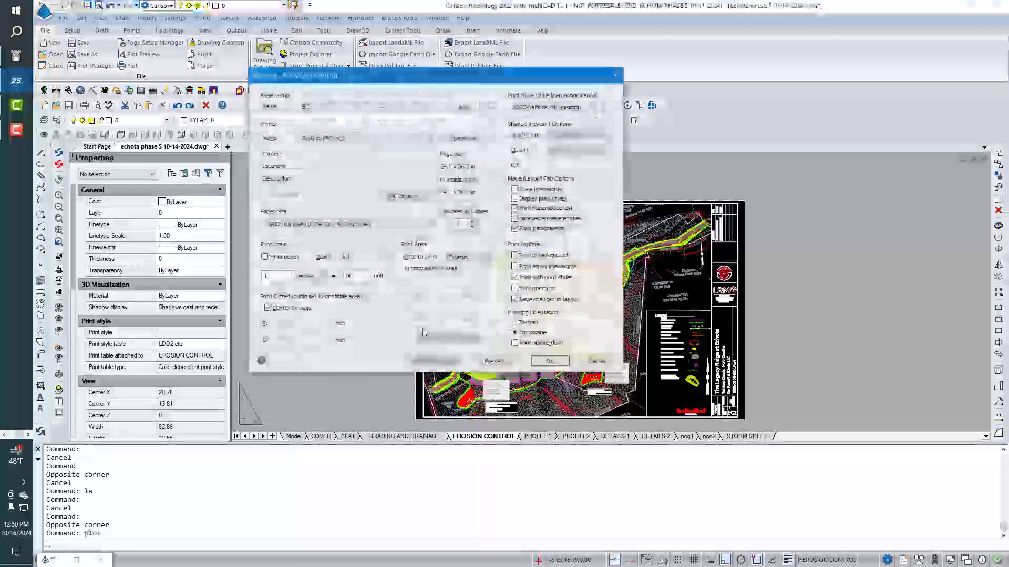
pyautogui.click(488, 363)
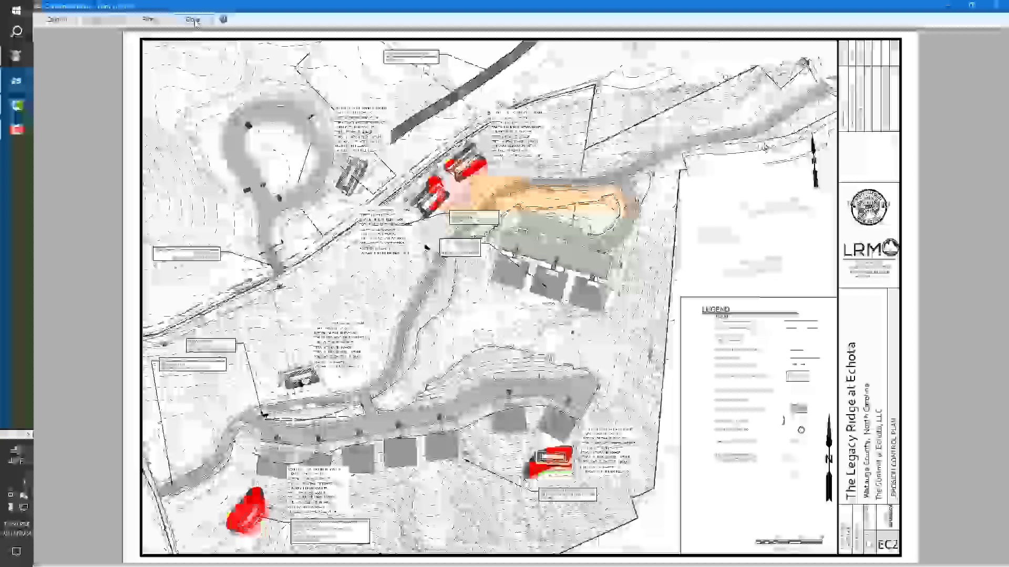
pyautogui.click(193, 20)
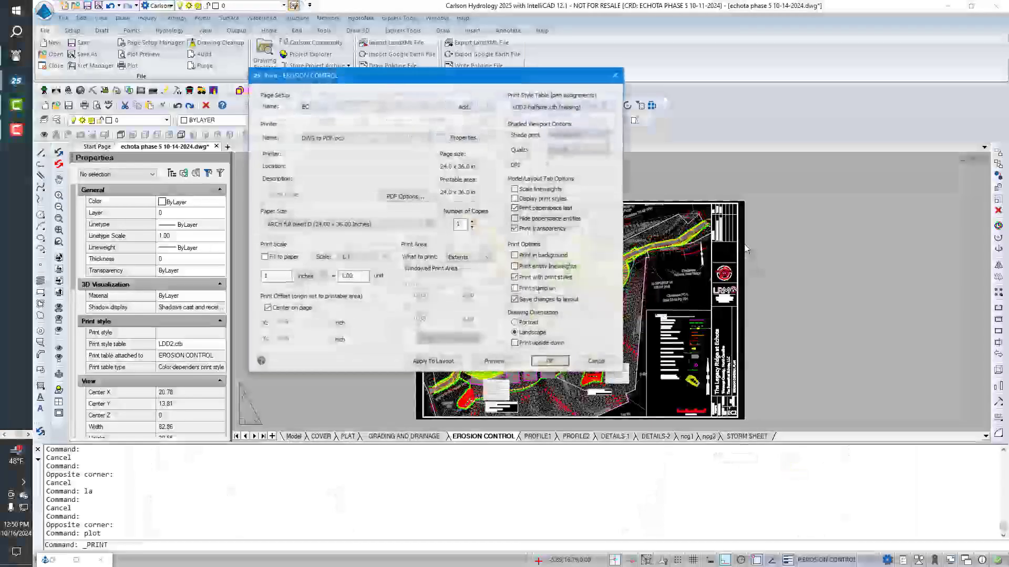
# Assign the LDD2.ctb print style table in the Erosion Control print settings
pyautogui.click(561, 107)
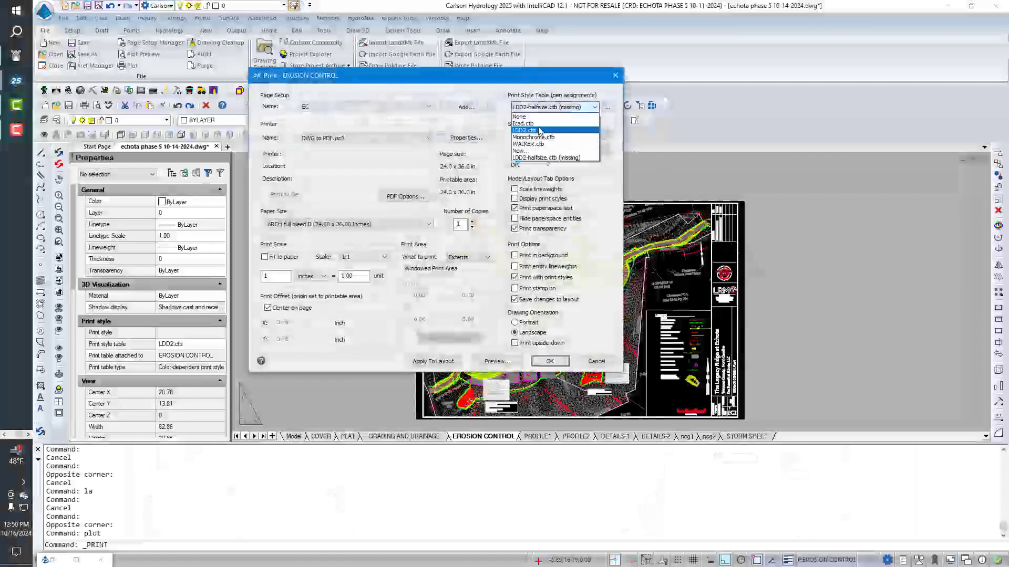
pyautogui.click(551, 108)
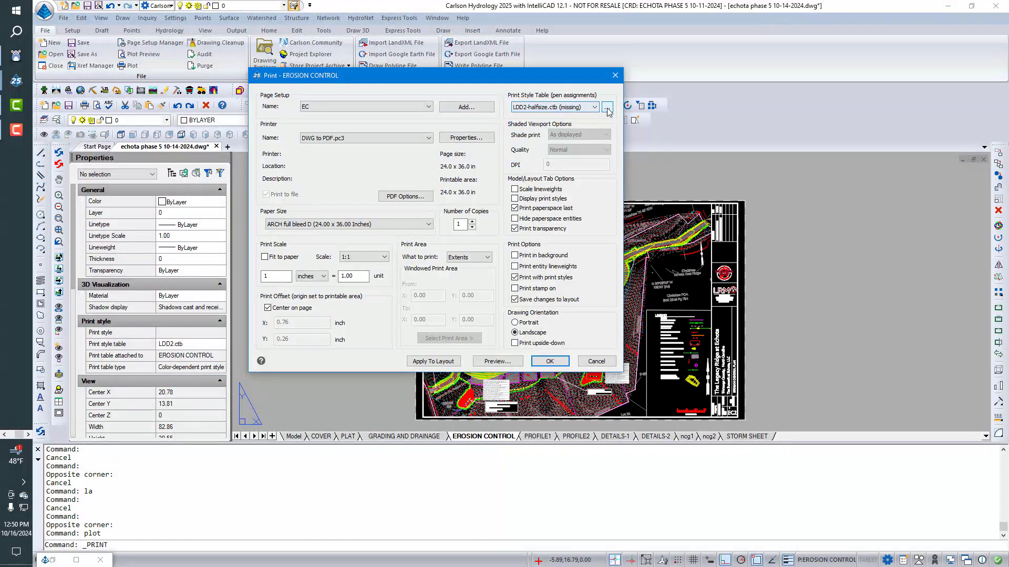
pyautogui.click(608, 108)
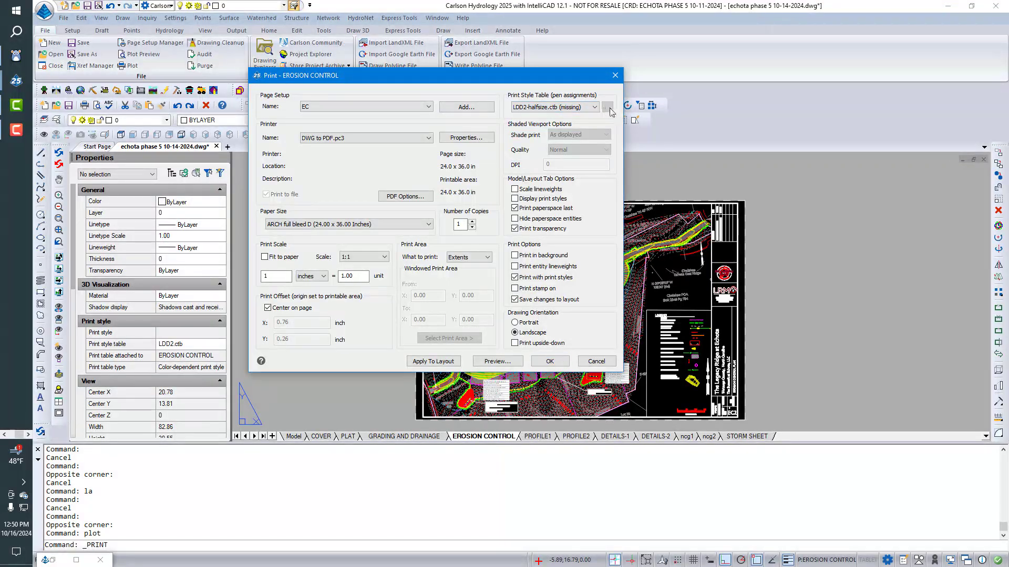
pyautogui.click(594, 107)
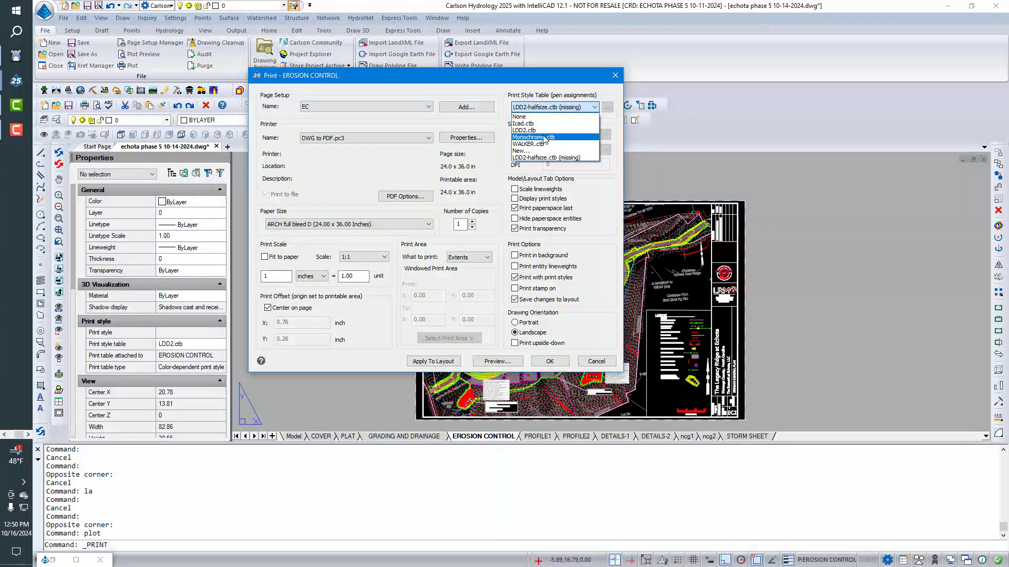
pyautogui.click(534, 131)
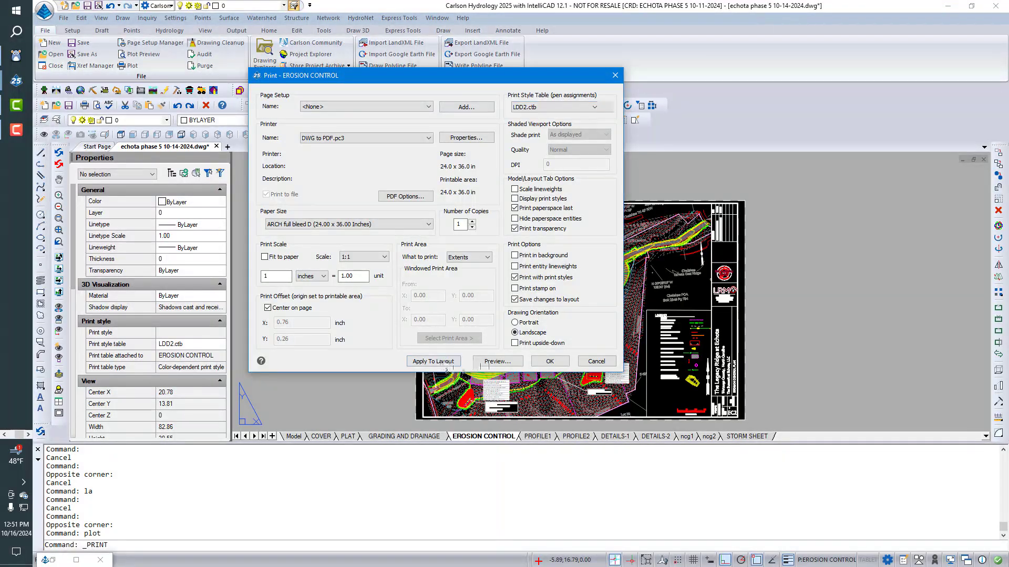
# Preview the Erosion Control sheet's plot with LDD2.ctb, inspect the linework around the parking area up close, and close the preview
pyautogui.click(497, 361)
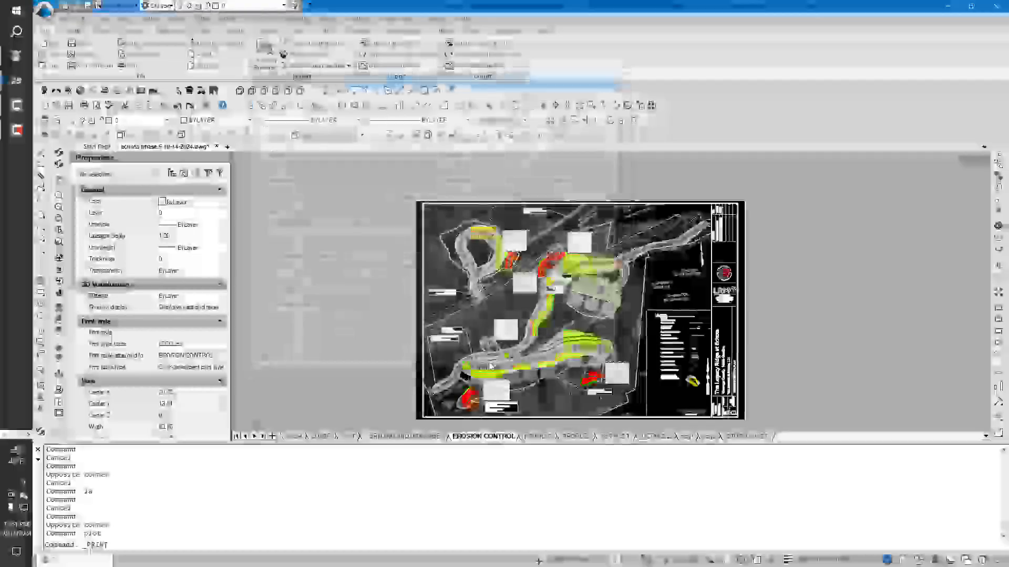
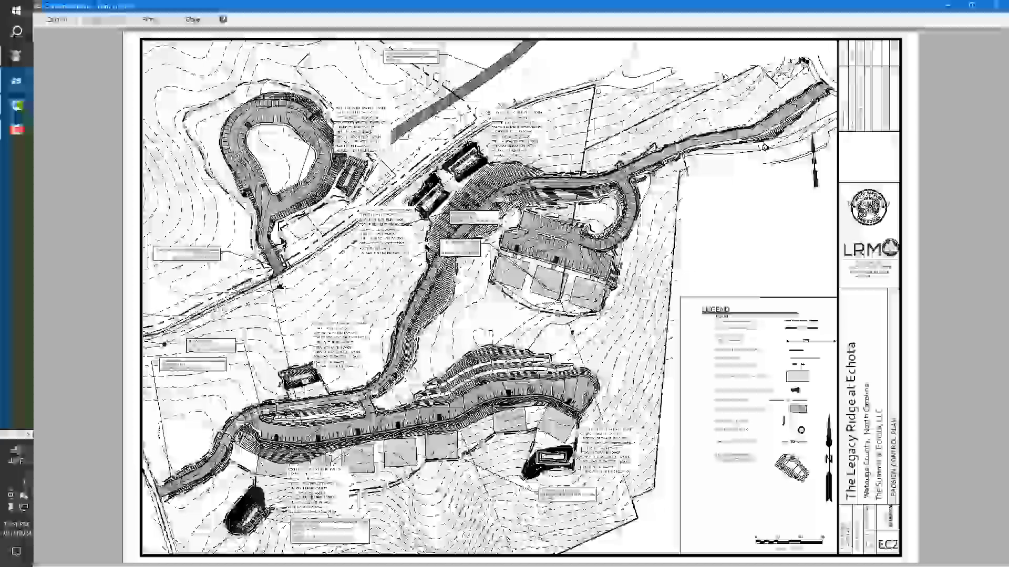
pyautogui.click(507, 200)
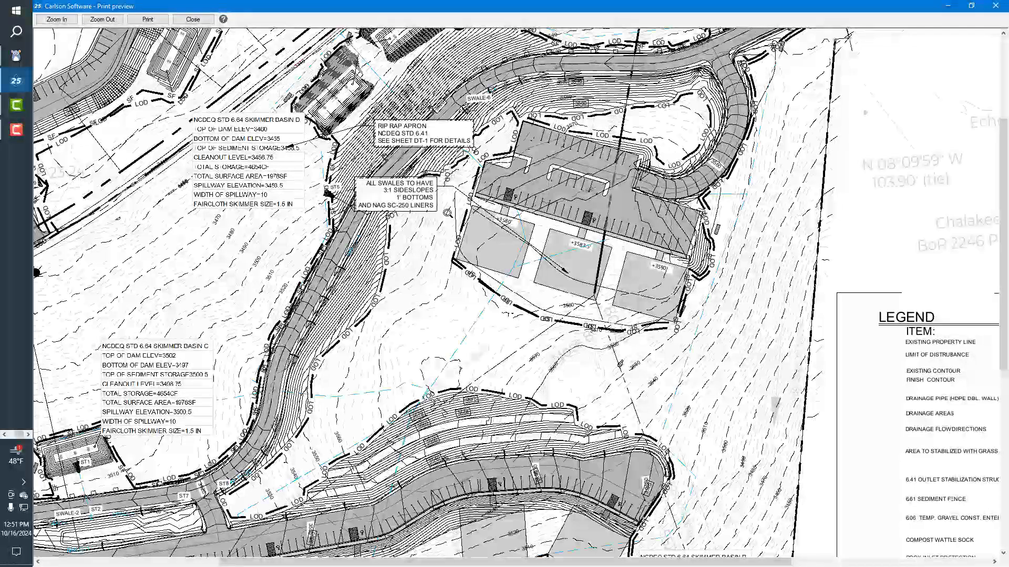
pyautogui.click(451, 335)
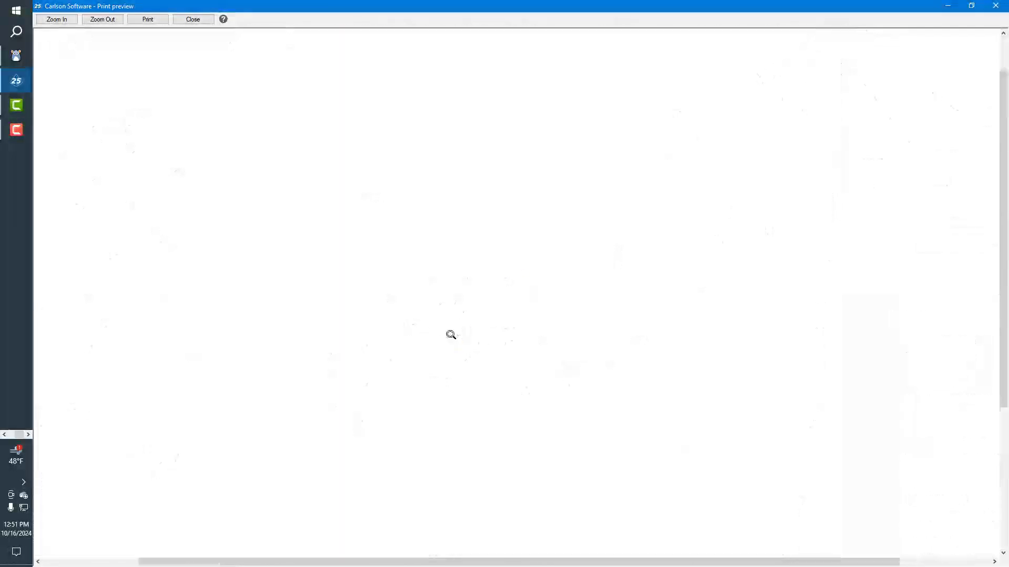
pyautogui.click(451, 335)
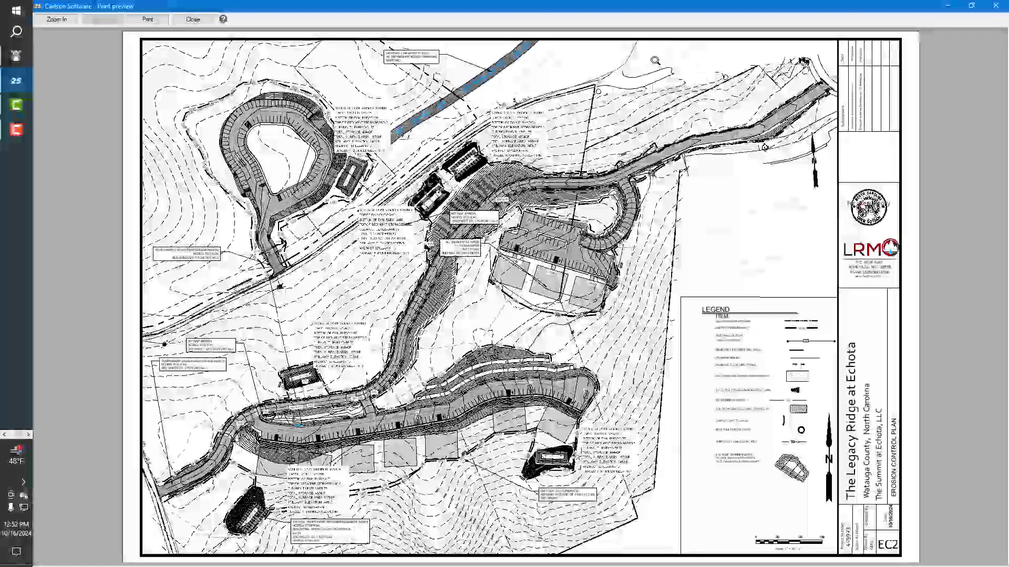
pyautogui.click(193, 18)
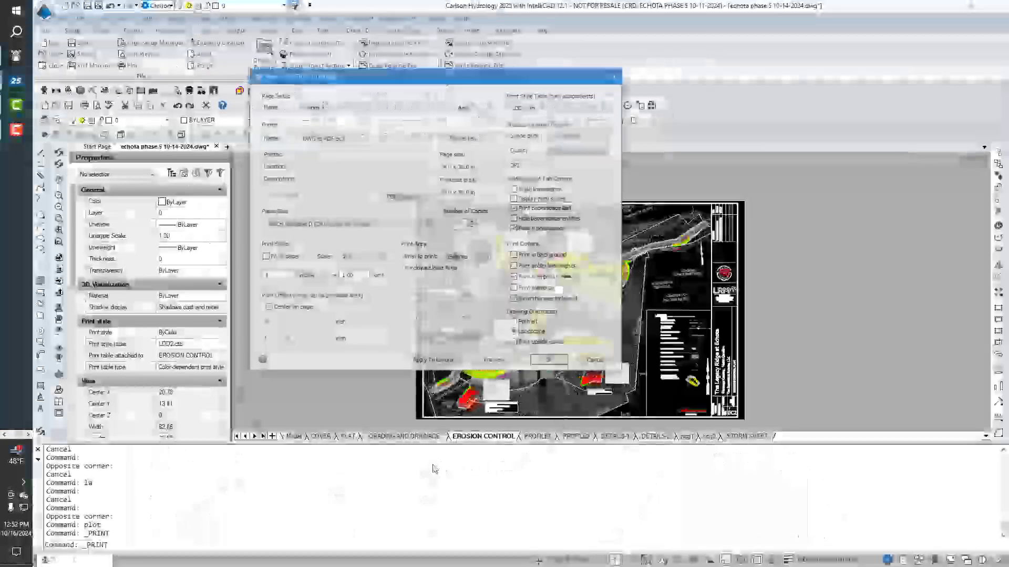
# Apply the print settings to the Erosion Control layout and leave the print dialog without plotting
pyautogui.click(423, 362)
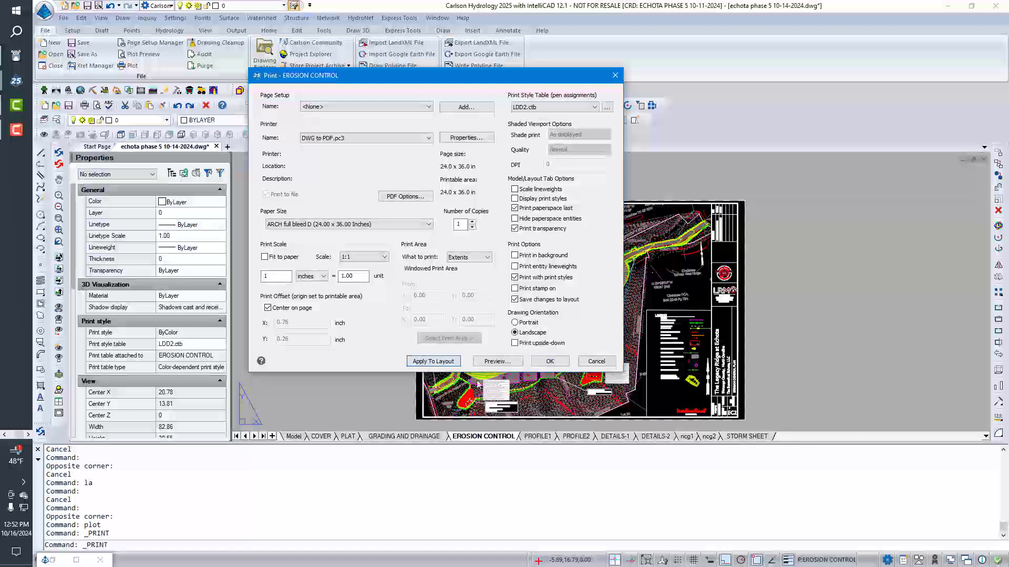
pyautogui.click(596, 362)
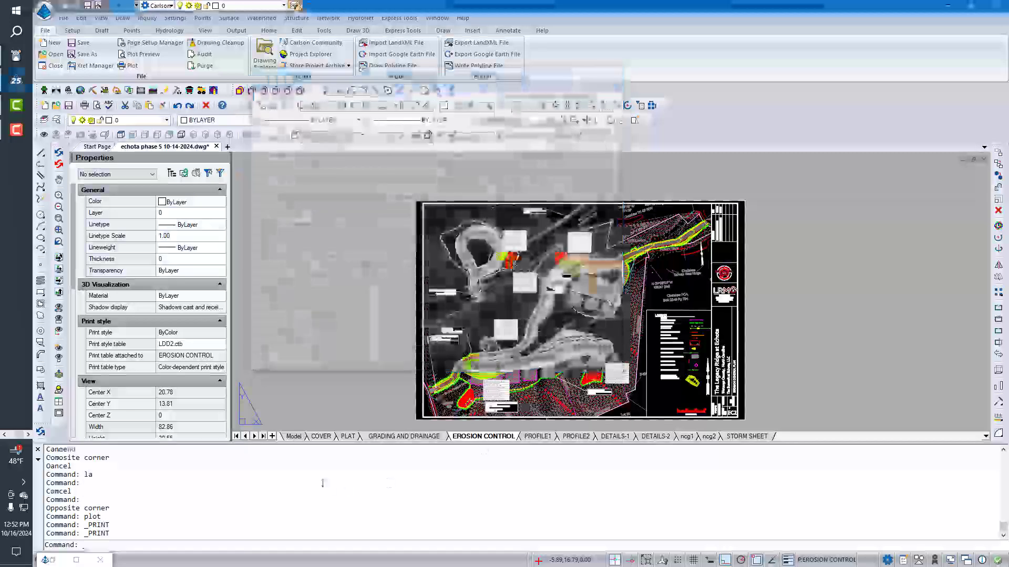
# Preview the COVER sheet's plot with its current print settings and close the preview
pyautogui.click(321, 437)
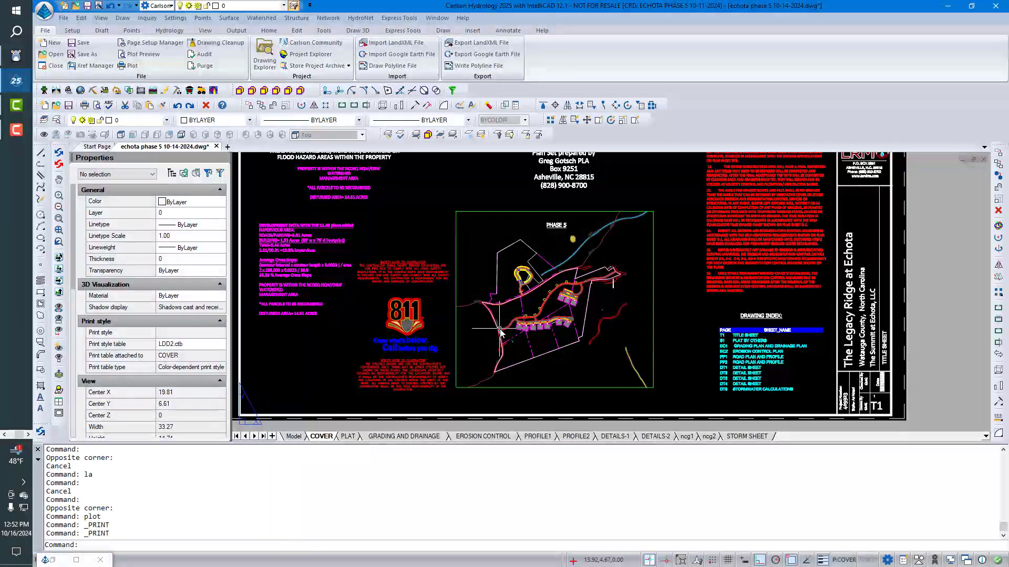
pyautogui.write('PLOT')
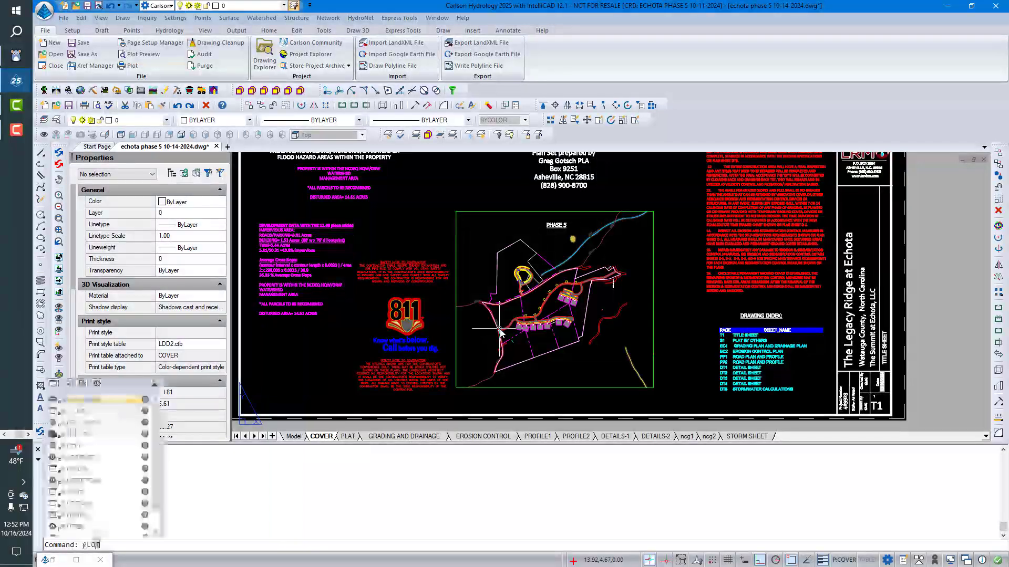
pyautogui.press('Return')
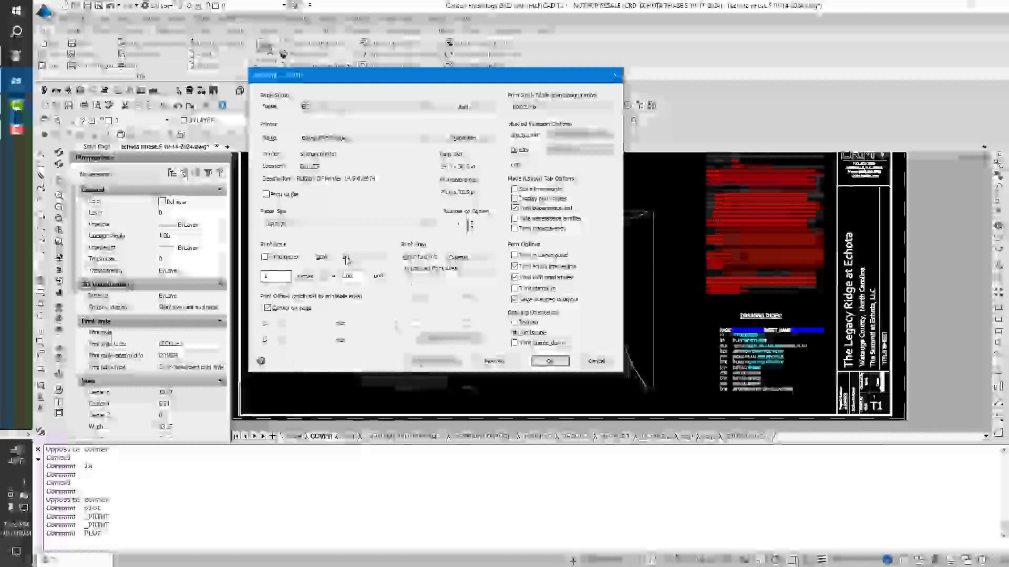
pyautogui.click(493, 361)
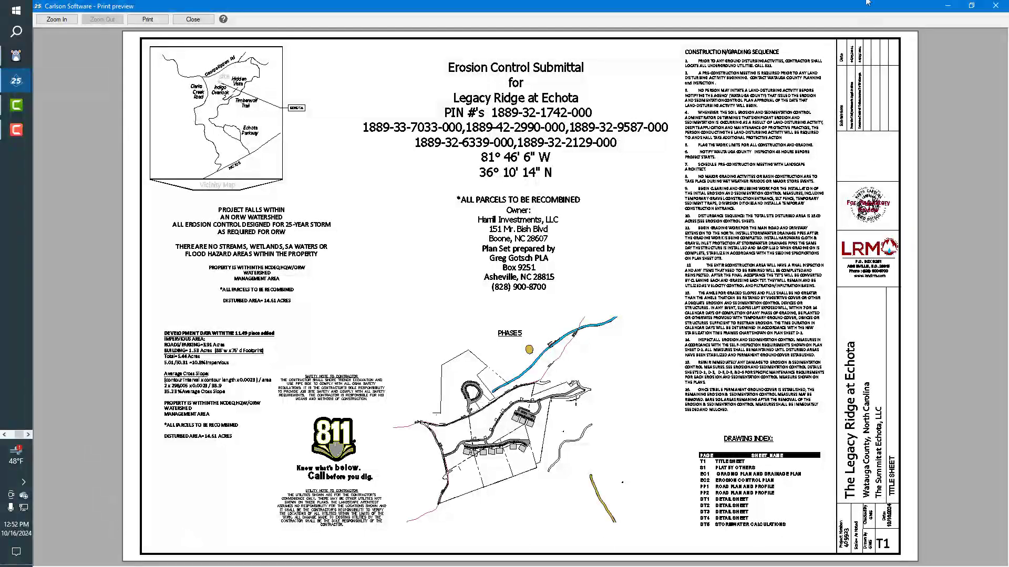
pyautogui.click(191, 21)
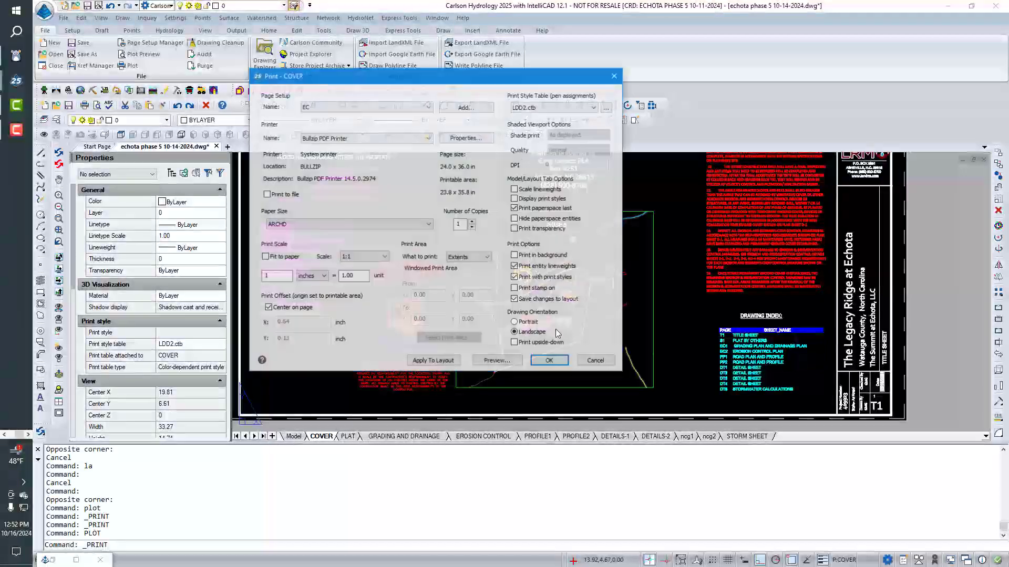
# Save the COVER print settings as a new page setup named saved-settings, apply it to the layout and leave the print dialog
pyautogui.click(444, 362)
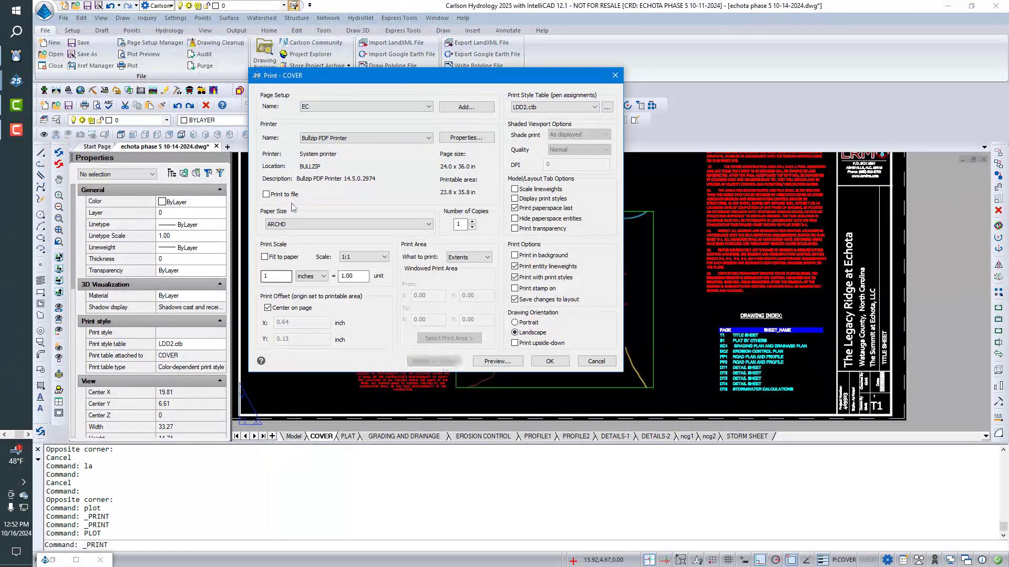
pyautogui.click(463, 108)
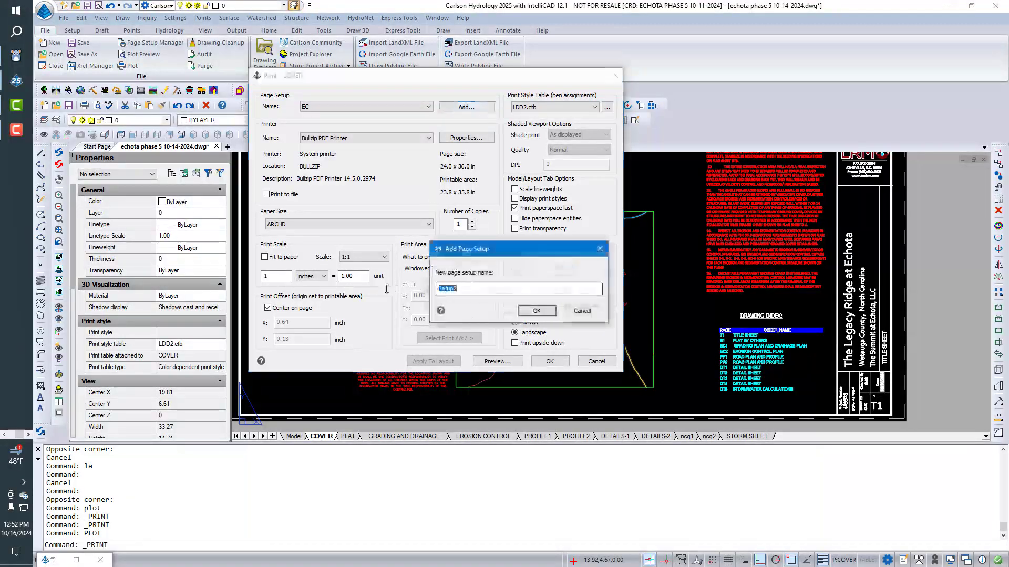
pyautogui.write('saved-settings')
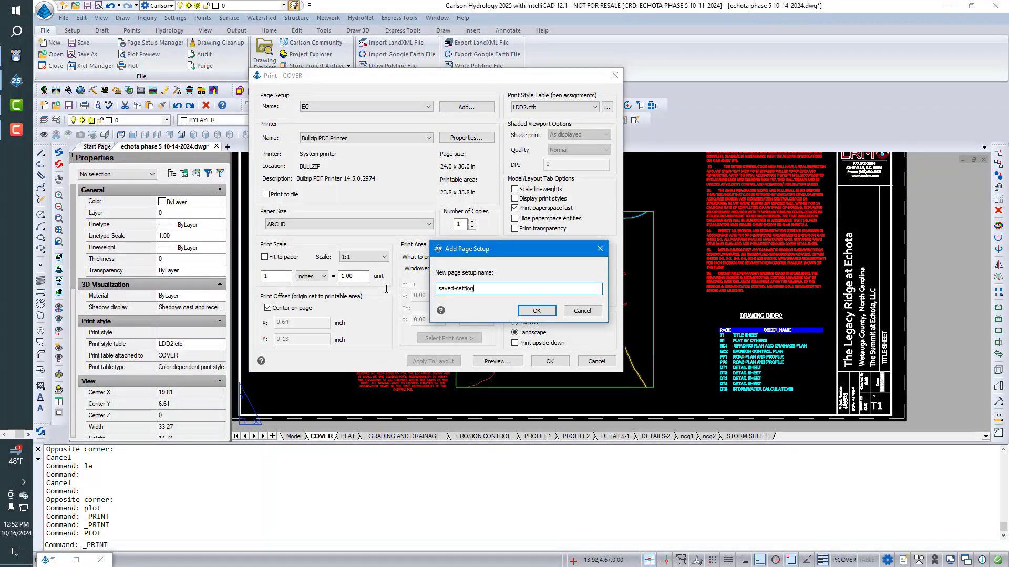
pyautogui.click(548, 308)
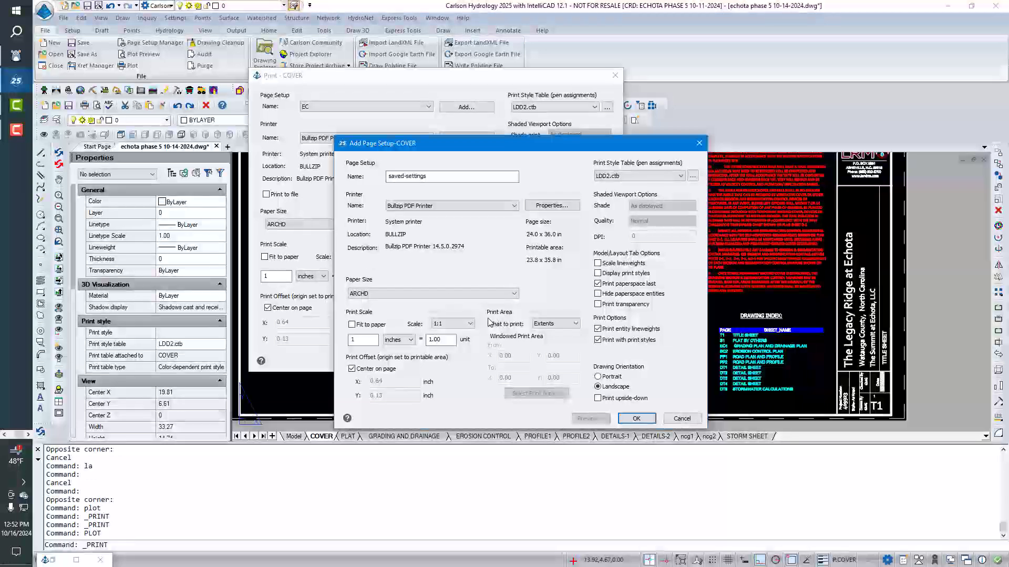
pyautogui.click(636, 419)
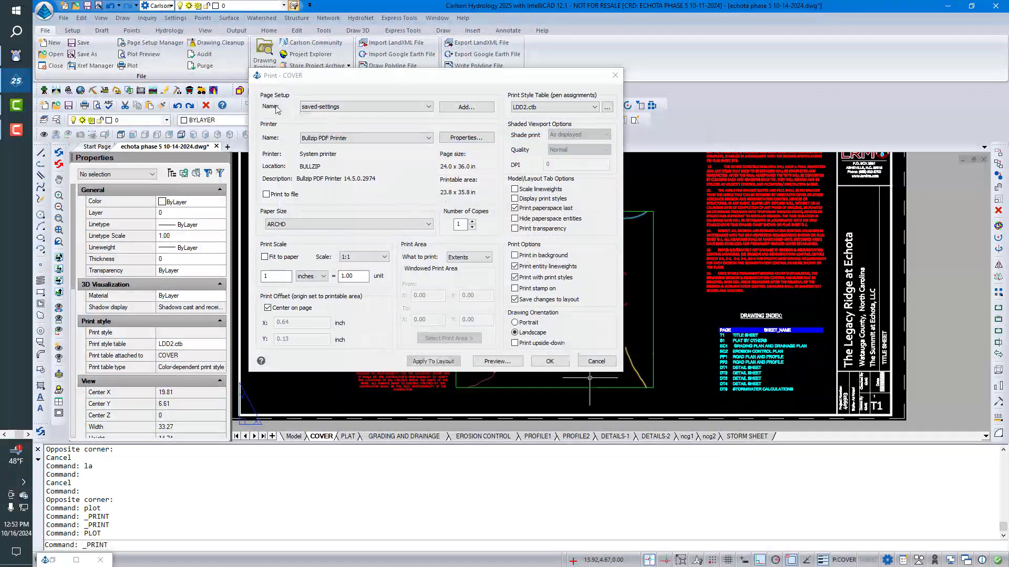
pyautogui.click(437, 363)
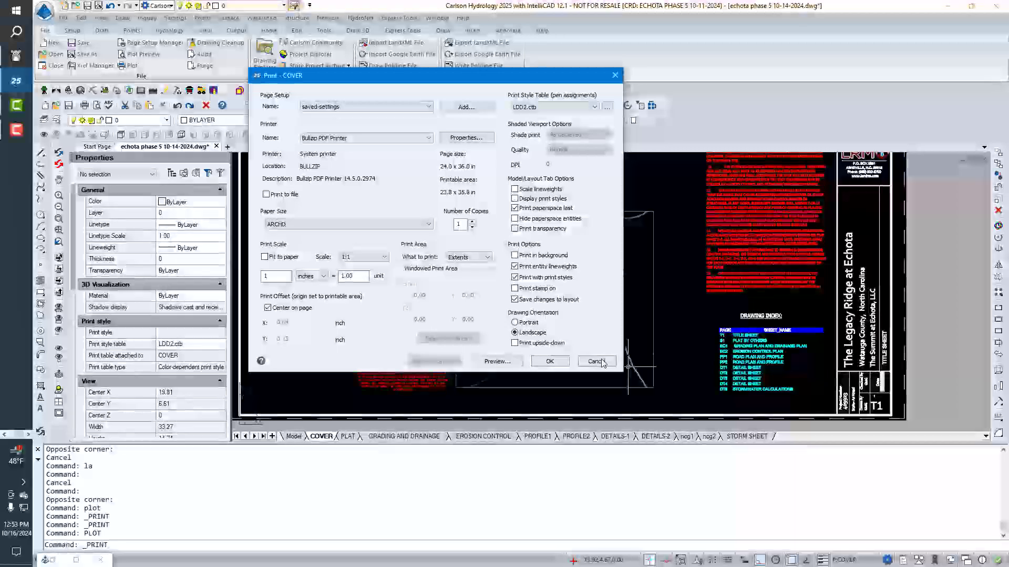
pyautogui.click(563, 362)
# Choose the saved-settings page setup in the PLAT layout's print settings and leave the print dialog without plotting
pyautogui.click(348, 437)
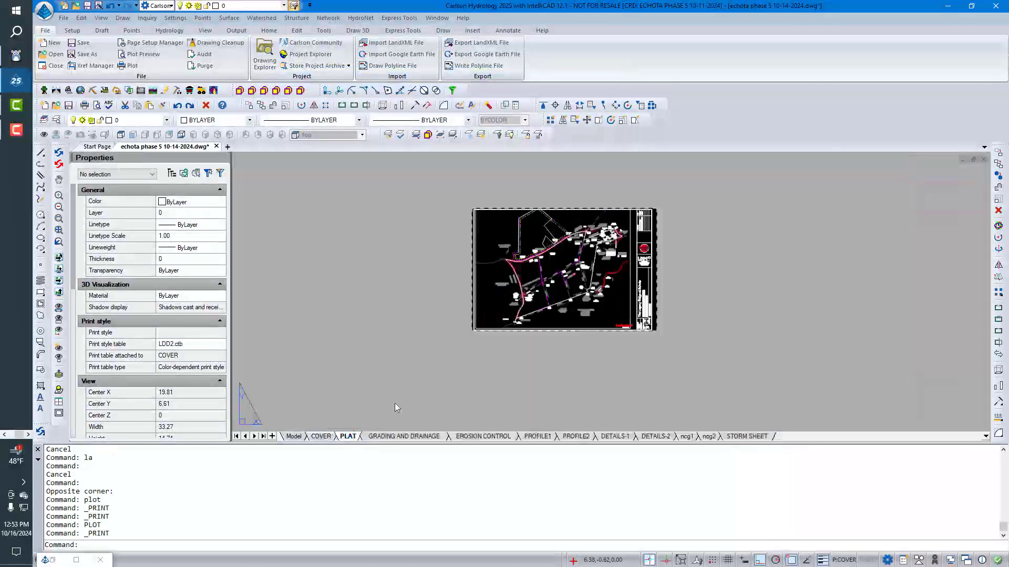
pyautogui.write('plot')
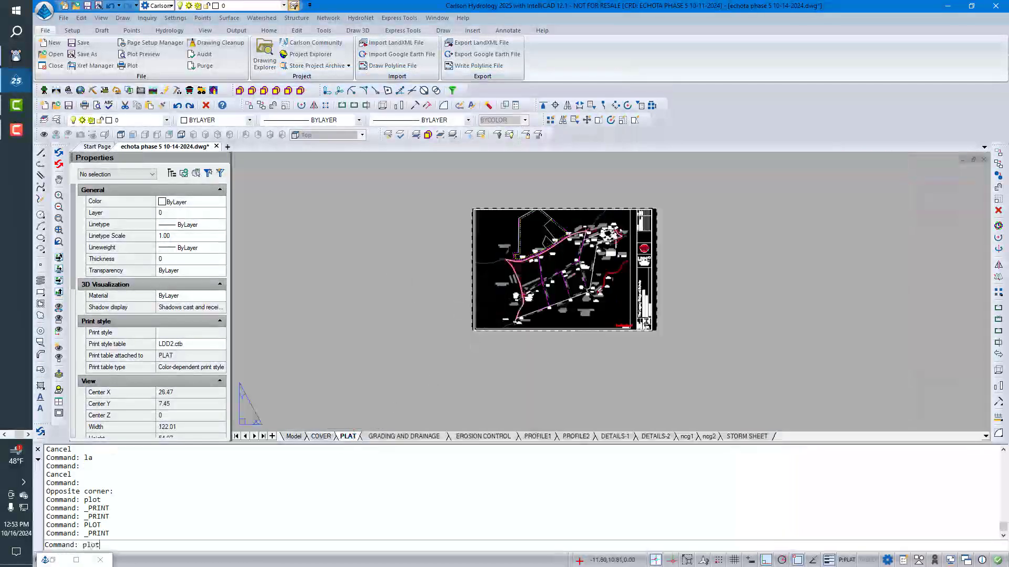
pyautogui.press('Return')
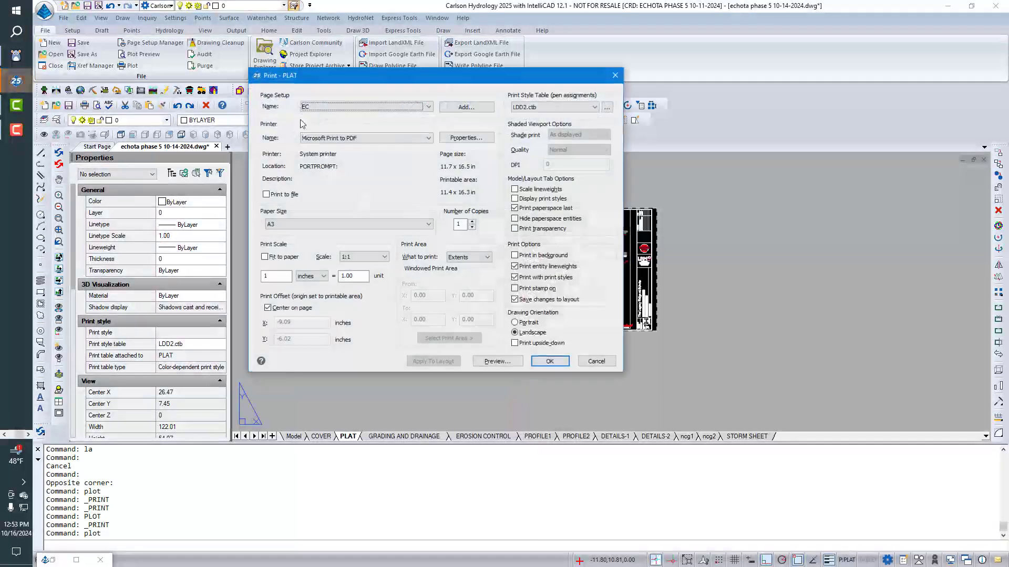
pyautogui.click(430, 107)
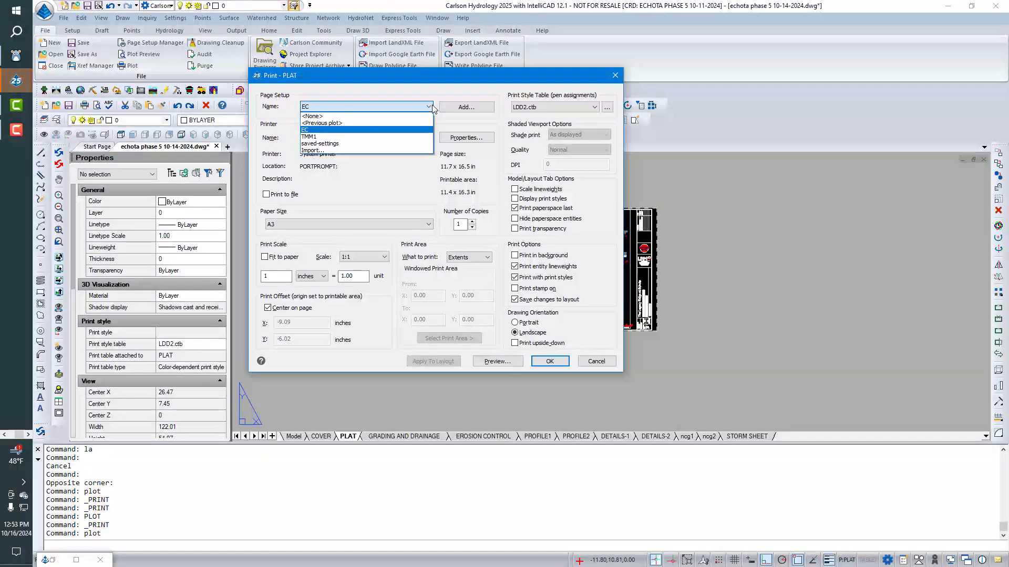
pyautogui.click(334, 143)
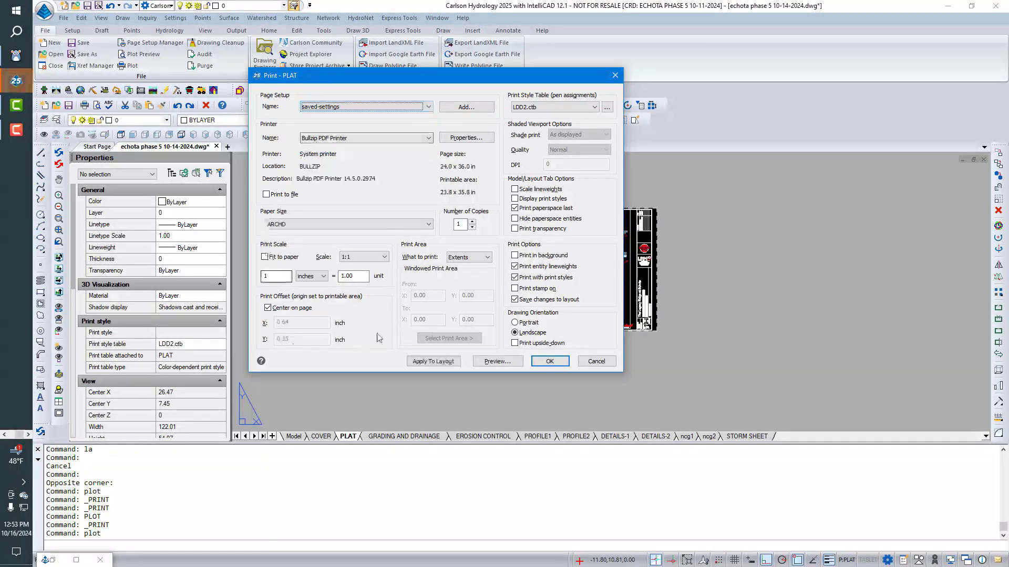
pyautogui.click(595, 361)
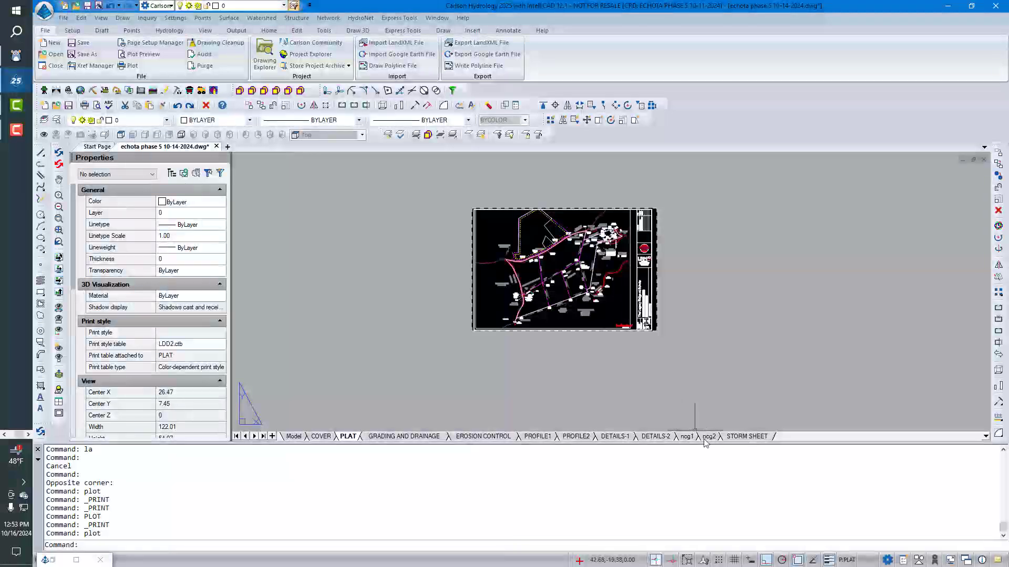
# Return to the COVER layout, check the page setup assigned in its print settings and leave the print dialog
pyautogui.click(321, 437)
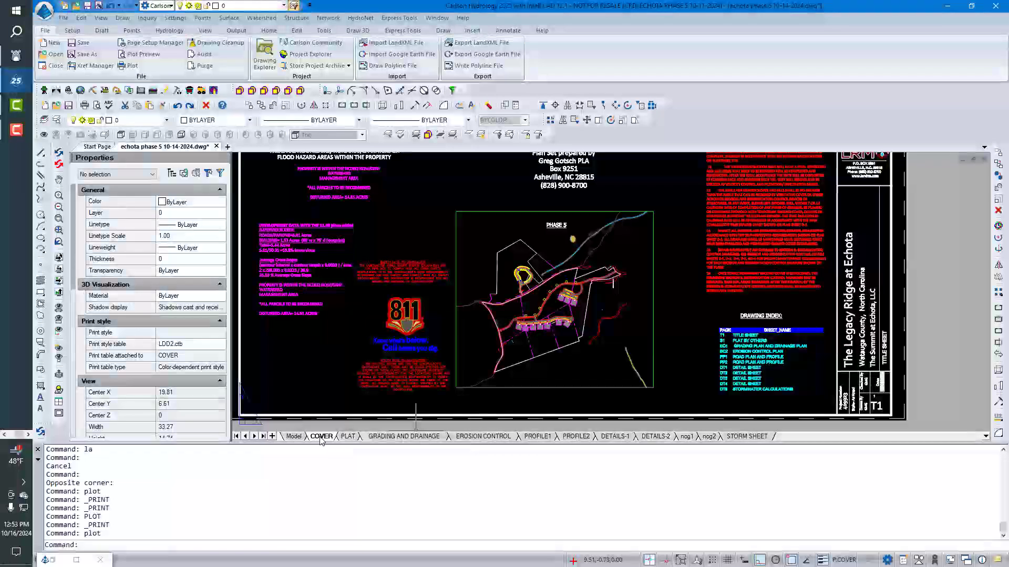
pyautogui.scroll(-1, 335, 351)
pyautogui.scroll(-2, 343, 367)
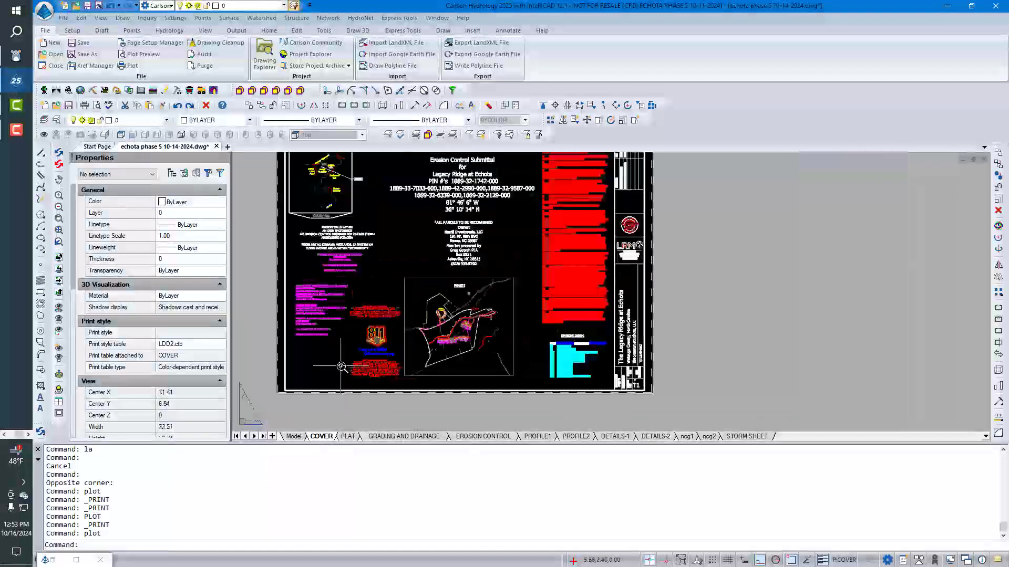
pyautogui.write('plot')
pyautogui.press('Return')
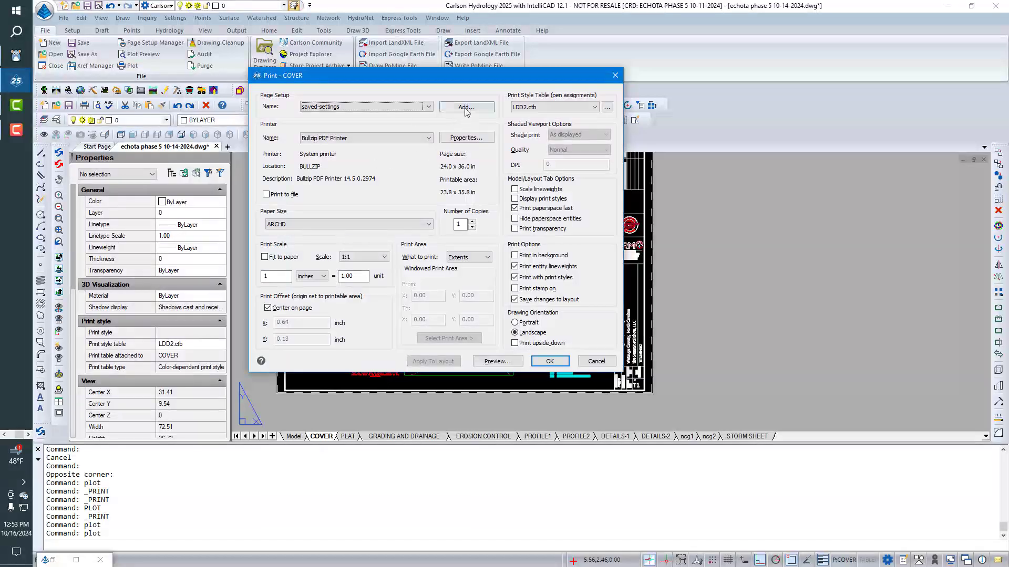
pyautogui.click(599, 362)
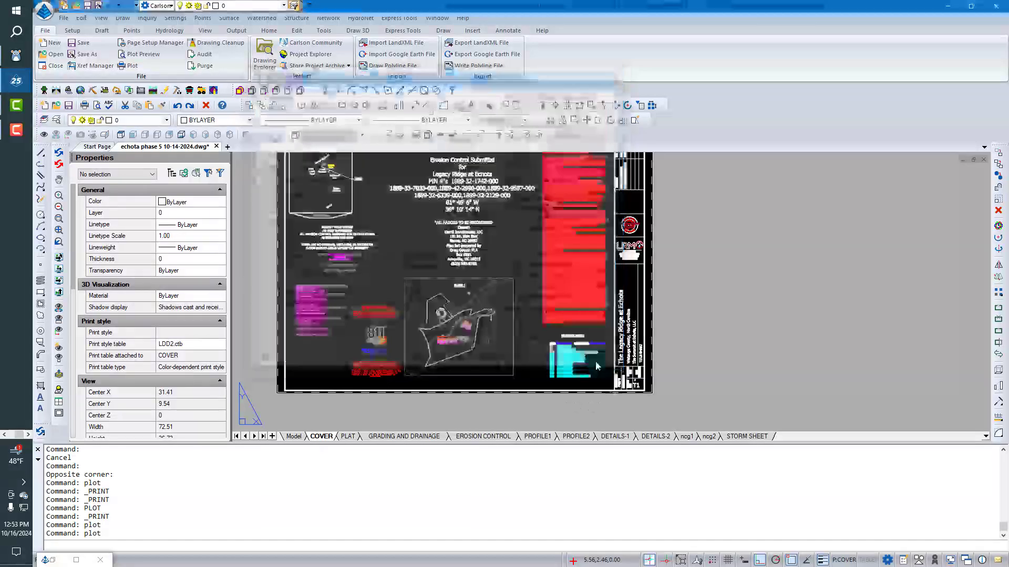
# Try to apply the saved-settings page setup to the GRADING AND DRAINAGE layout and close the print dialog without plotting
pyautogui.click(422, 437)
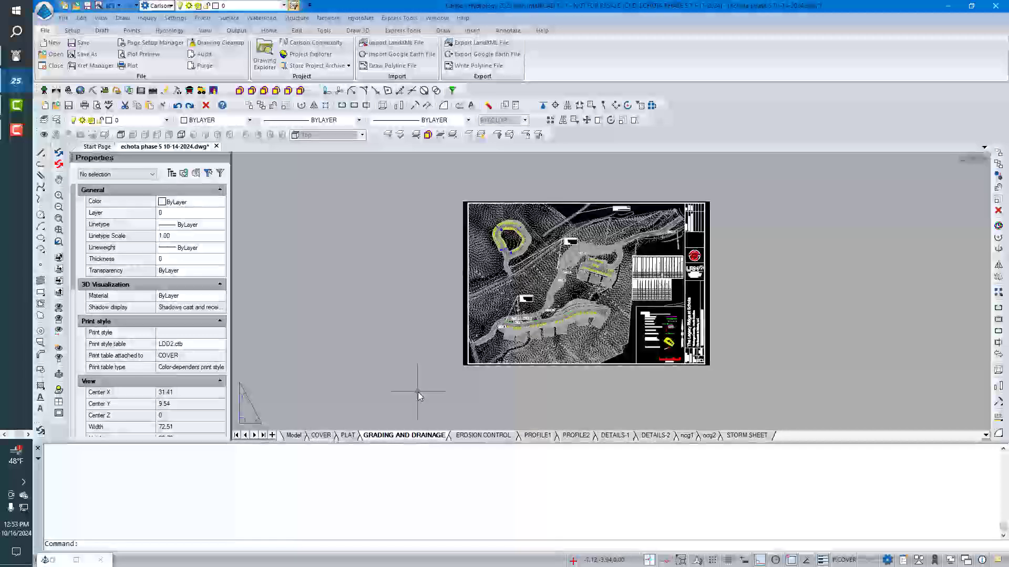
pyautogui.write('plot')
pyautogui.press('Return')
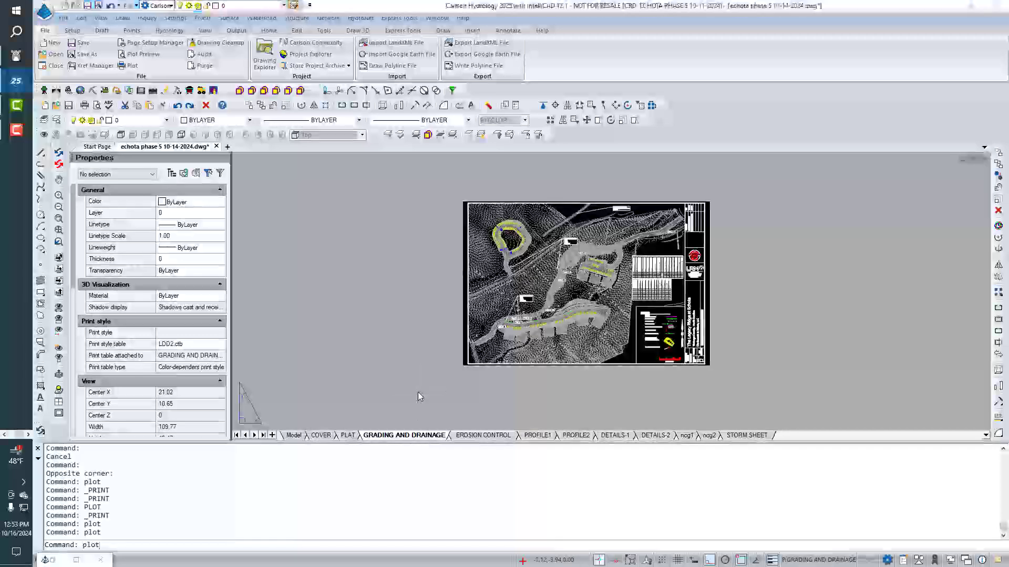
pyautogui.click(351, 106)
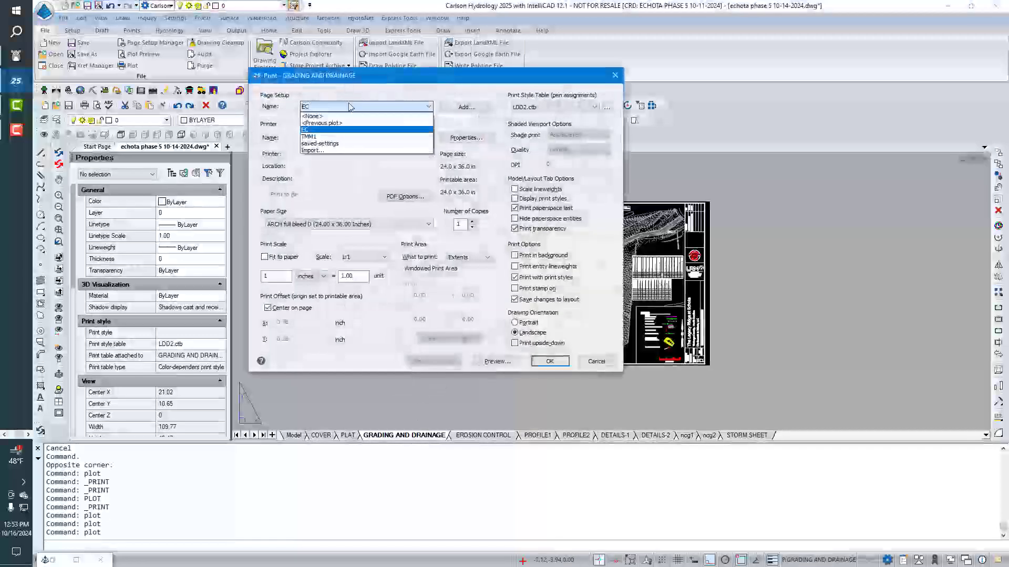
pyautogui.click(328, 143)
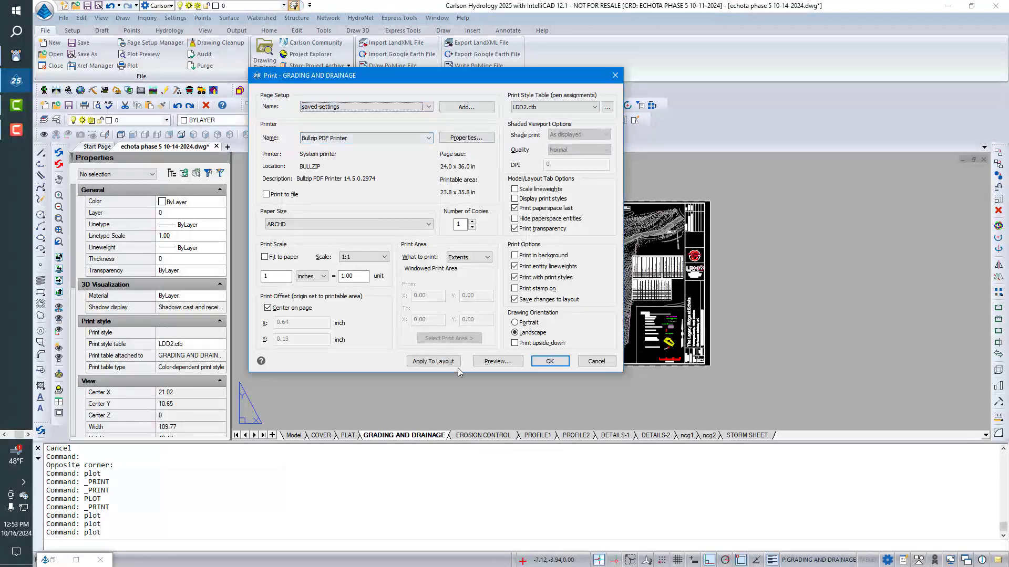
pyautogui.click(440, 362)
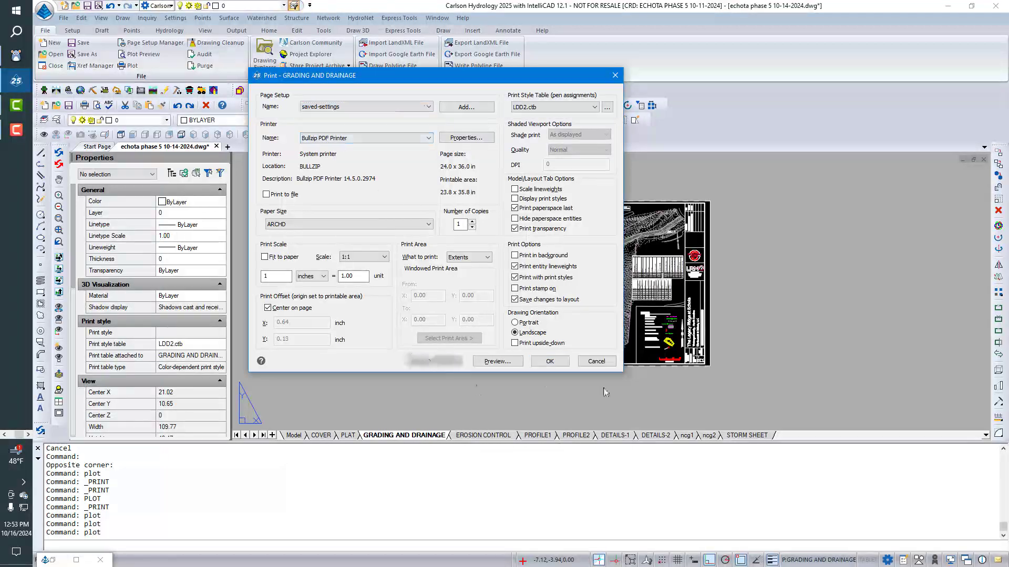
pyautogui.click(597, 366)
# Switch to PLAT and back to GRADING AND DRAINAGE, reselect saved-settings in its print settings and leave the print dialog
pyautogui.hotkey('ctrl', 'pageup')
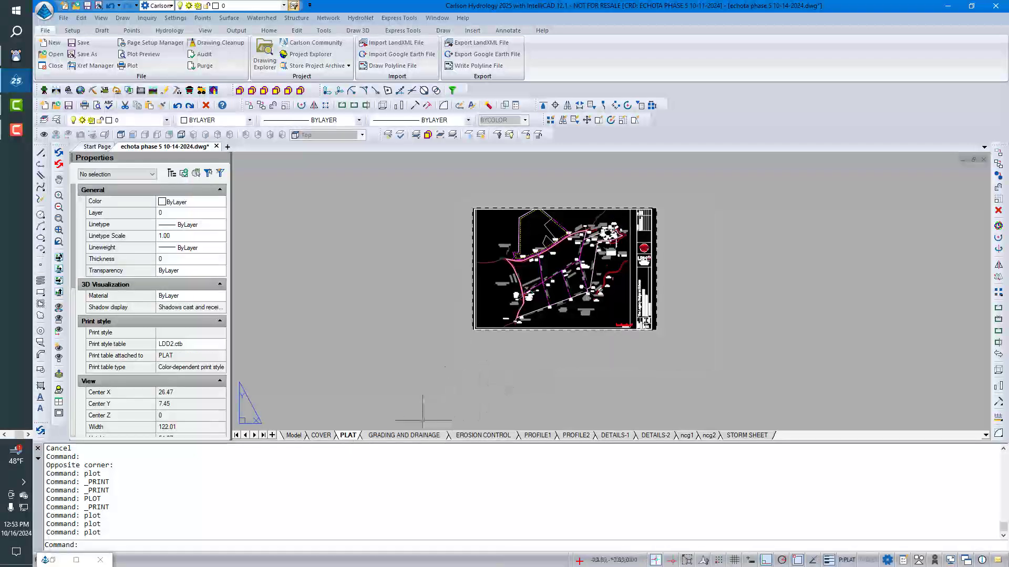
pyautogui.click(423, 438)
pyautogui.write('plot')
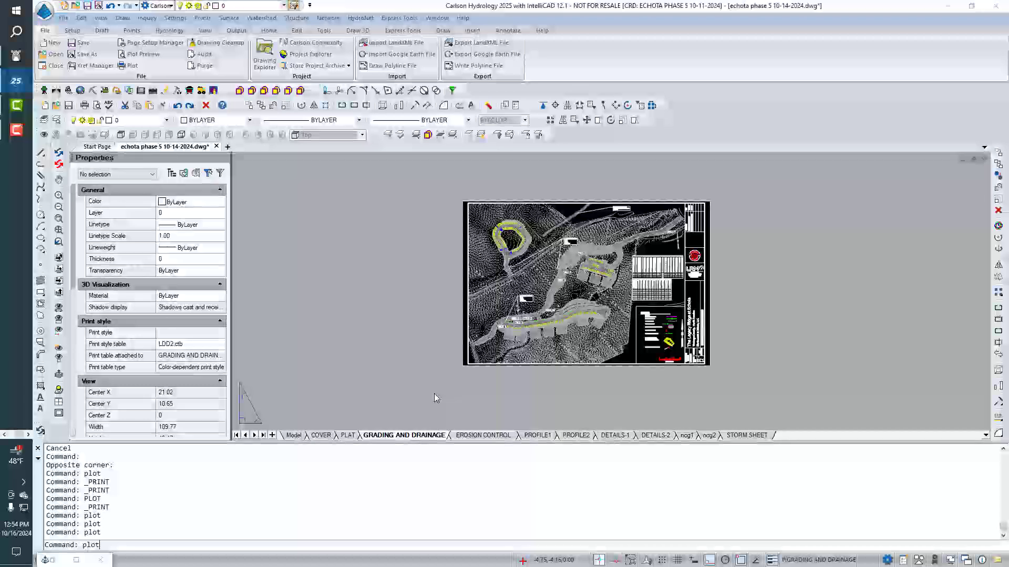
pyautogui.press('Return')
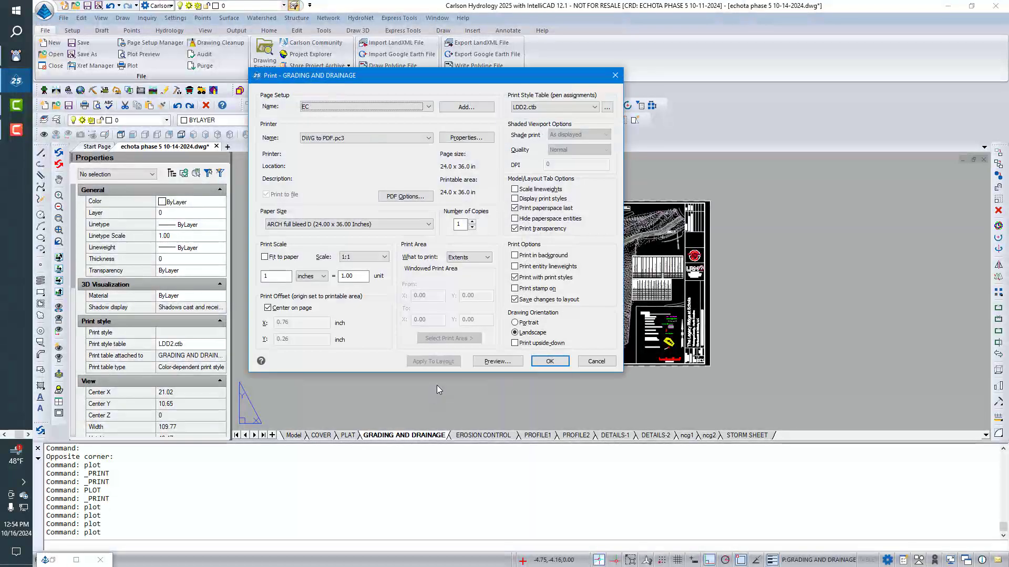
pyautogui.click(391, 109)
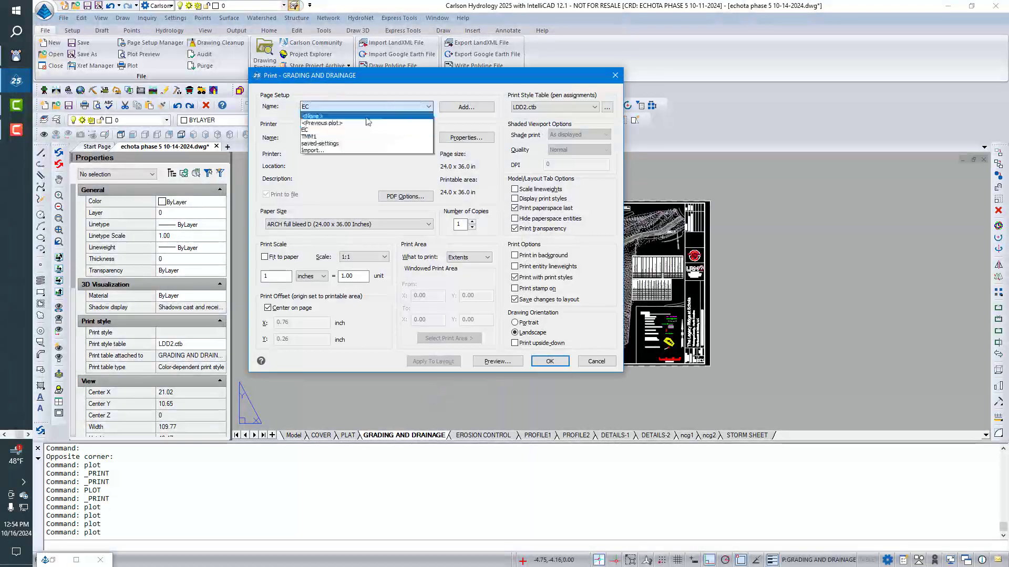
pyautogui.click(334, 146)
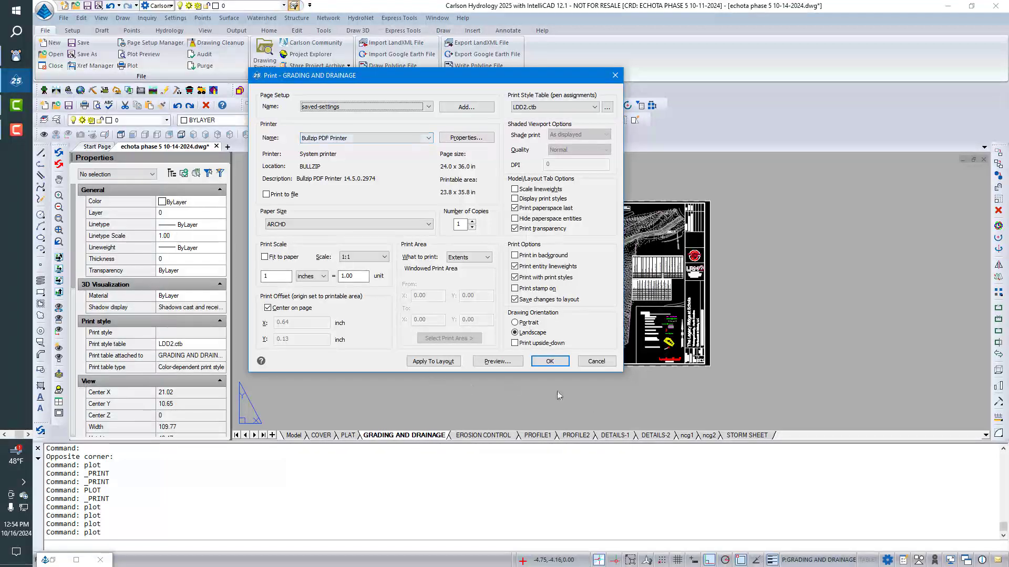
pyautogui.press('Return')
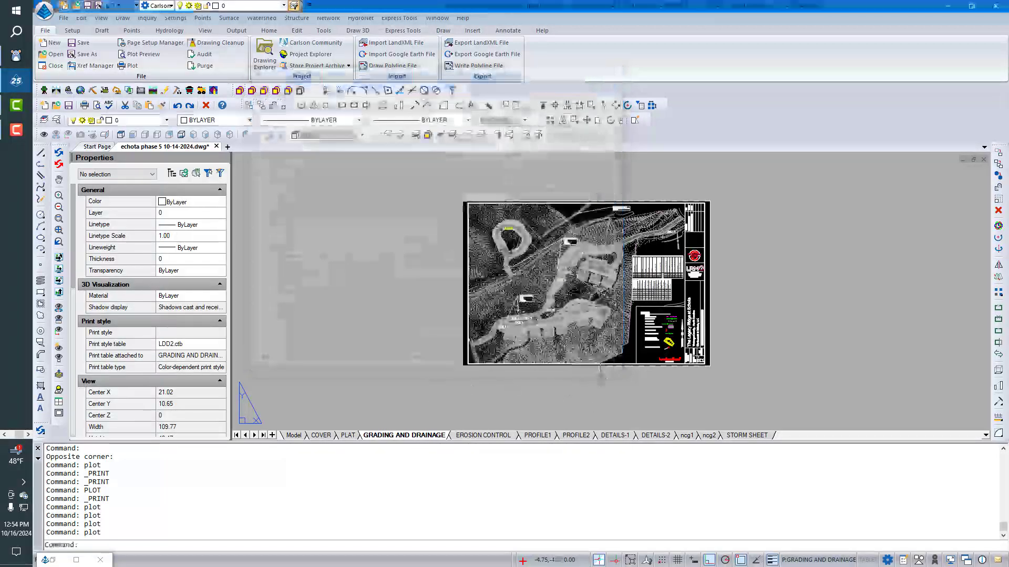
# Apply the saved-settings page setup to the GRADING AND DRAINAGE layout and leave the print dialog without plotting
pyautogui.write('plot')
pyautogui.press('Return')
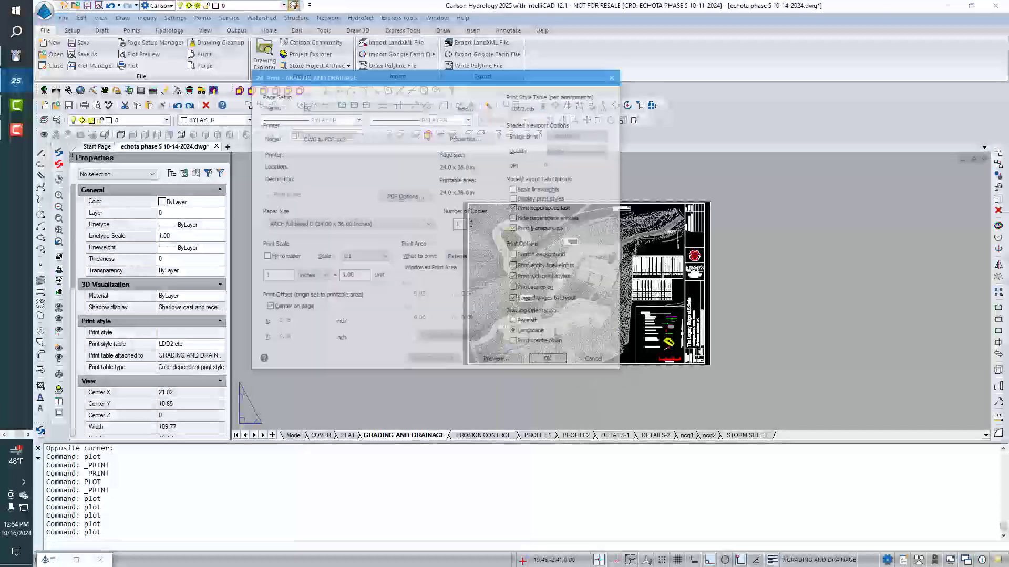
pyautogui.click(400, 106)
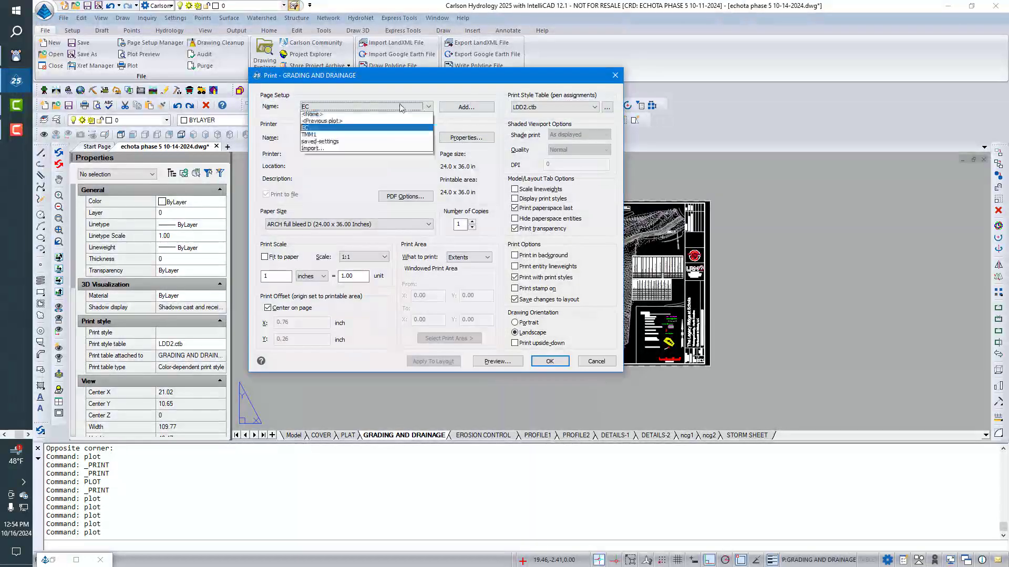
pyautogui.click(334, 147)
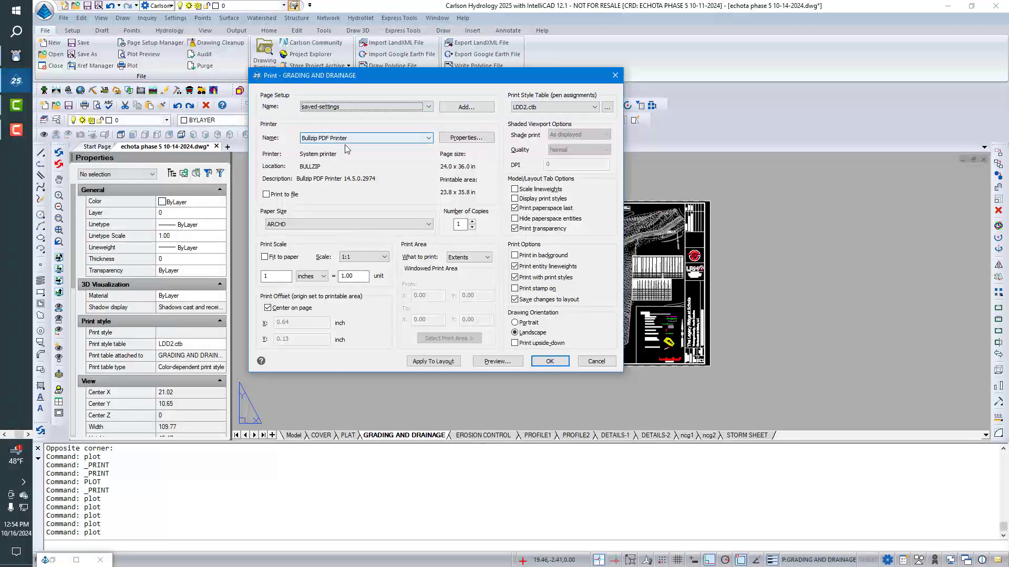
pyautogui.click(422, 364)
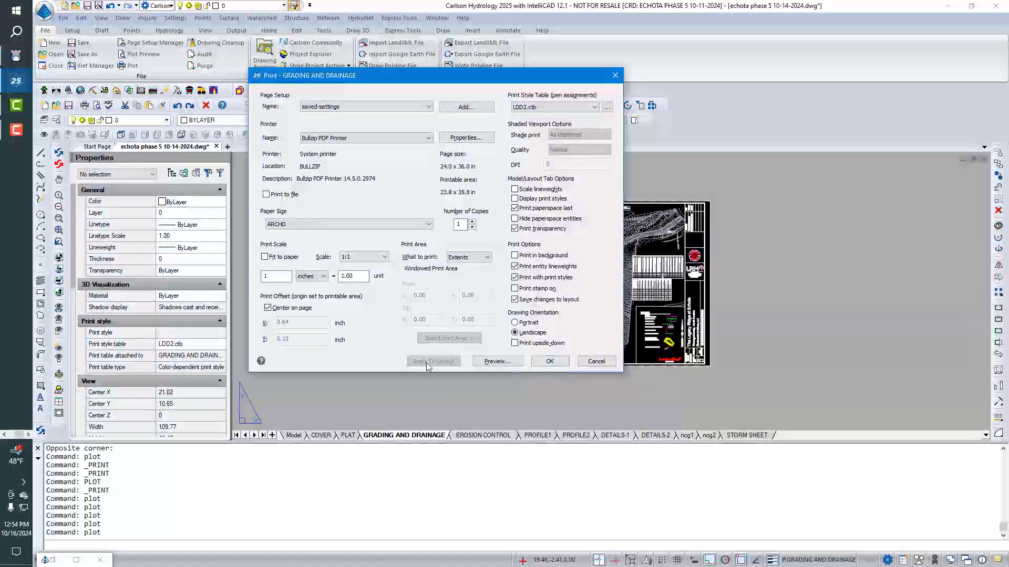
pyautogui.click(596, 361)
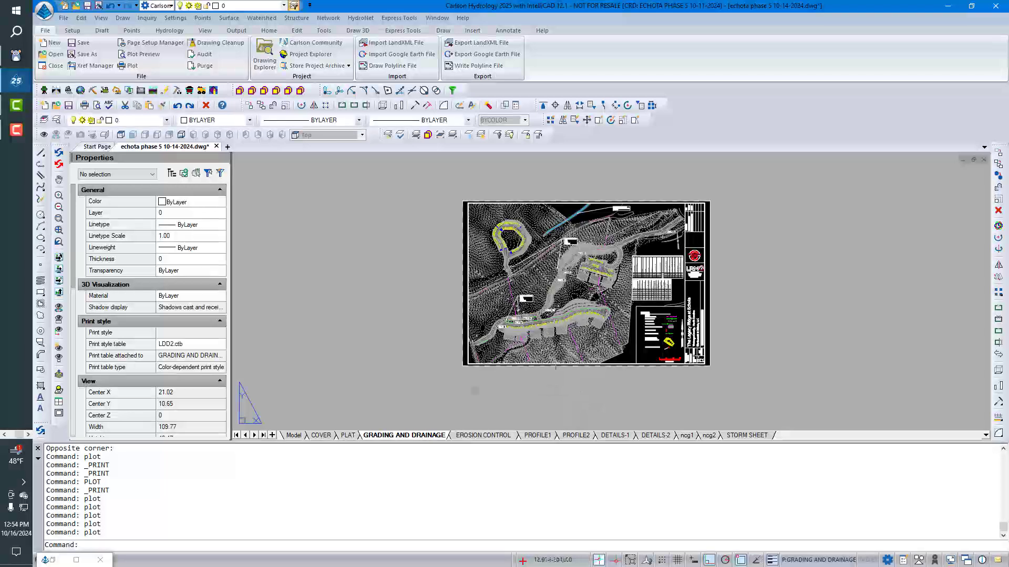
# Look through the EROSION CONTROL, COVER and PLAT layouts and return to GRADING AND DRAINAGE
pyautogui.click(482, 436)
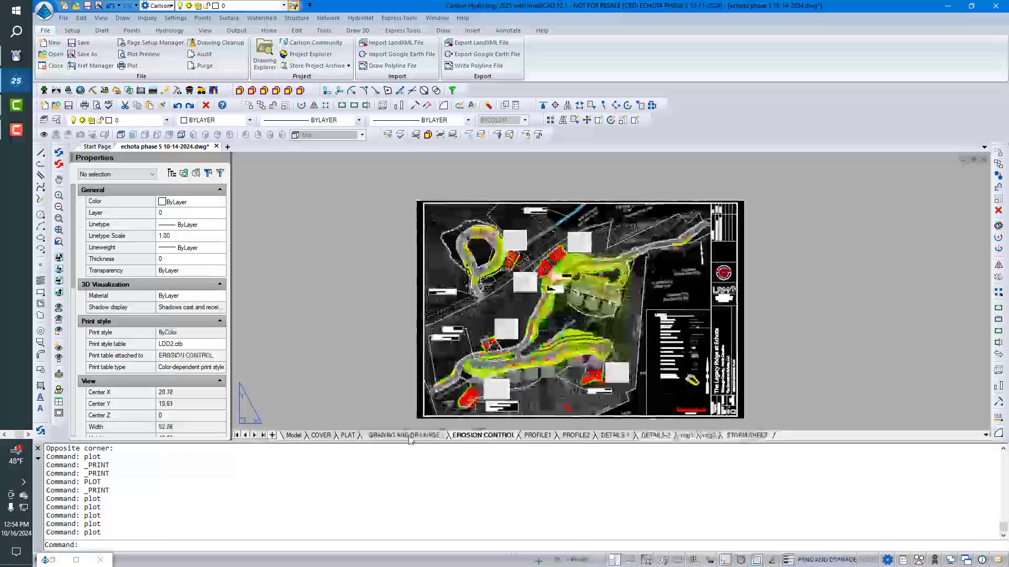
pyautogui.click(319, 438)
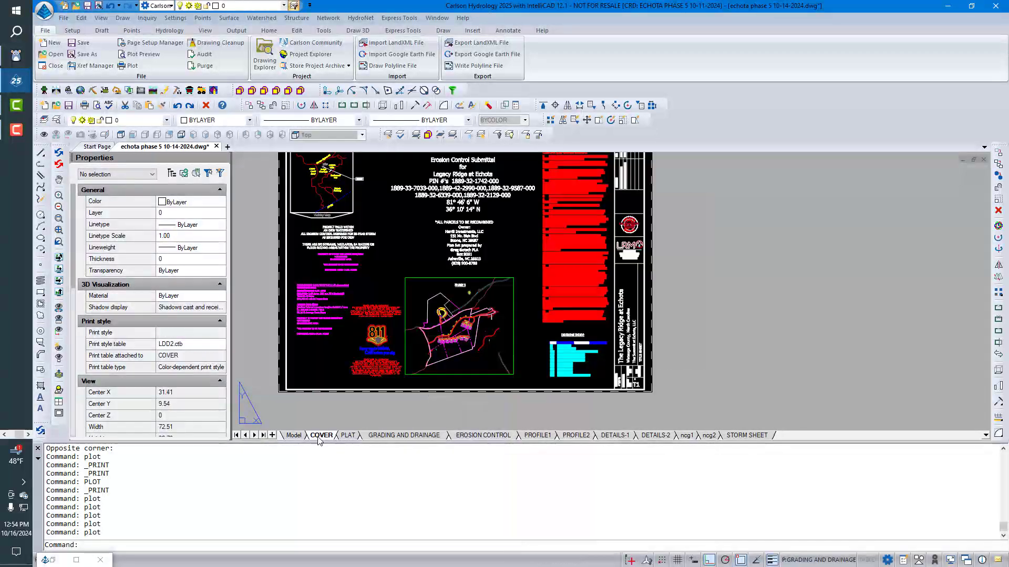
pyautogui.click(348, 436)
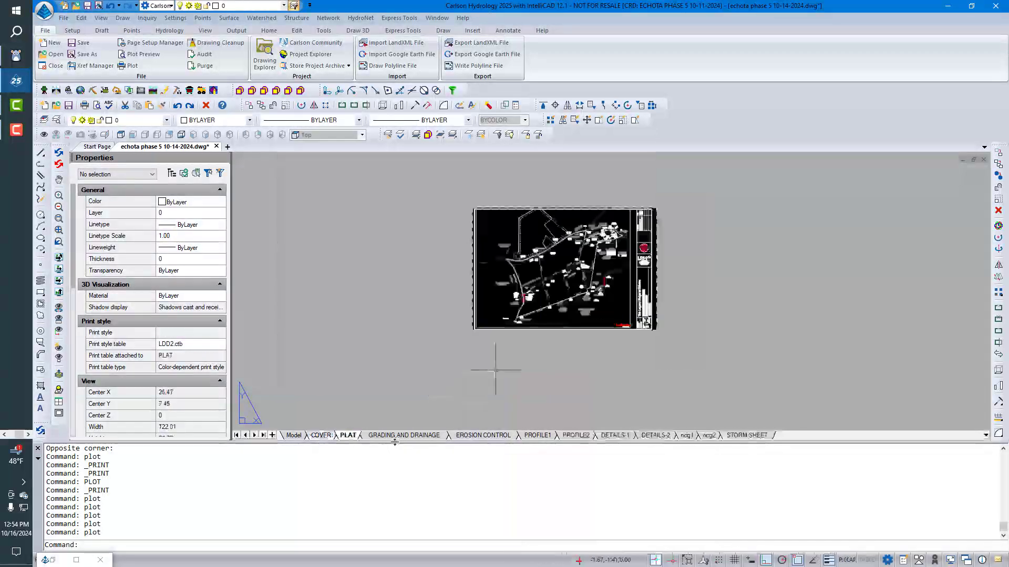
pyautogui.click(420, 437)
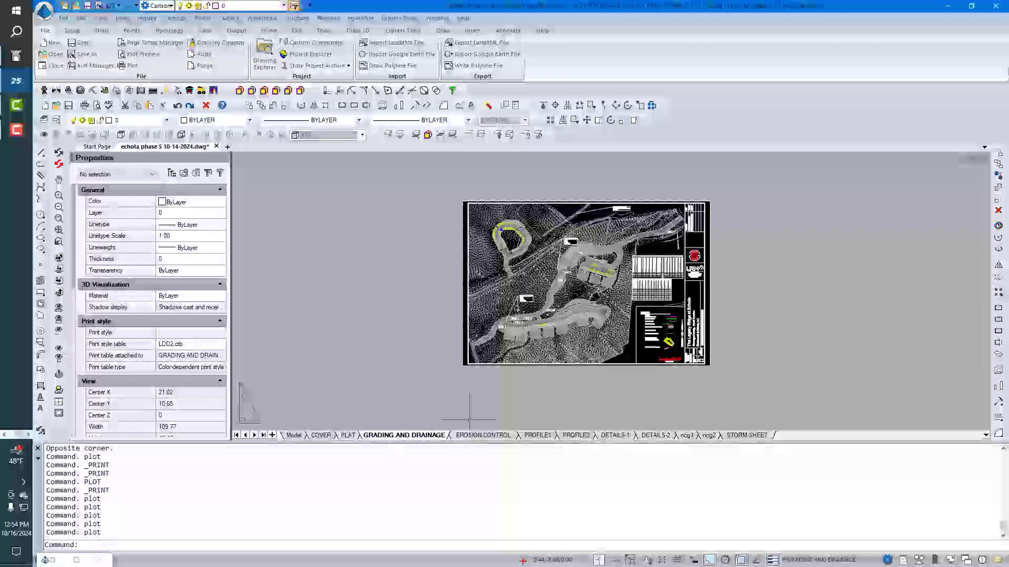
# Inspect the road hatch beside the parking bays near SWALE-1 inside the grading viewport and clear the selection
pyautogui.scroll(4, 573, 228)
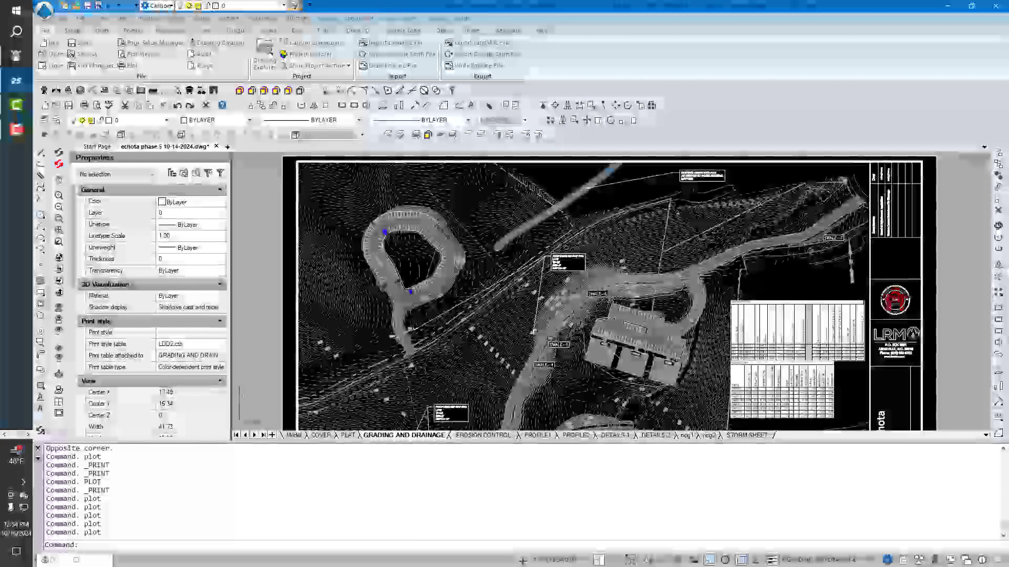
pyautogui.scroll(-5, 612, 293)
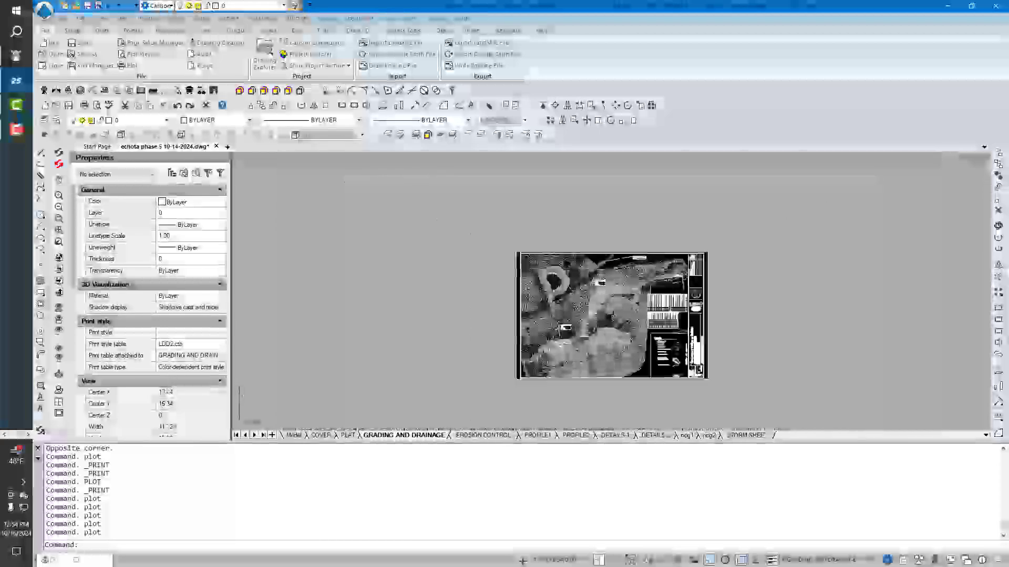
pyautogui.scroll(5, 567, 348)
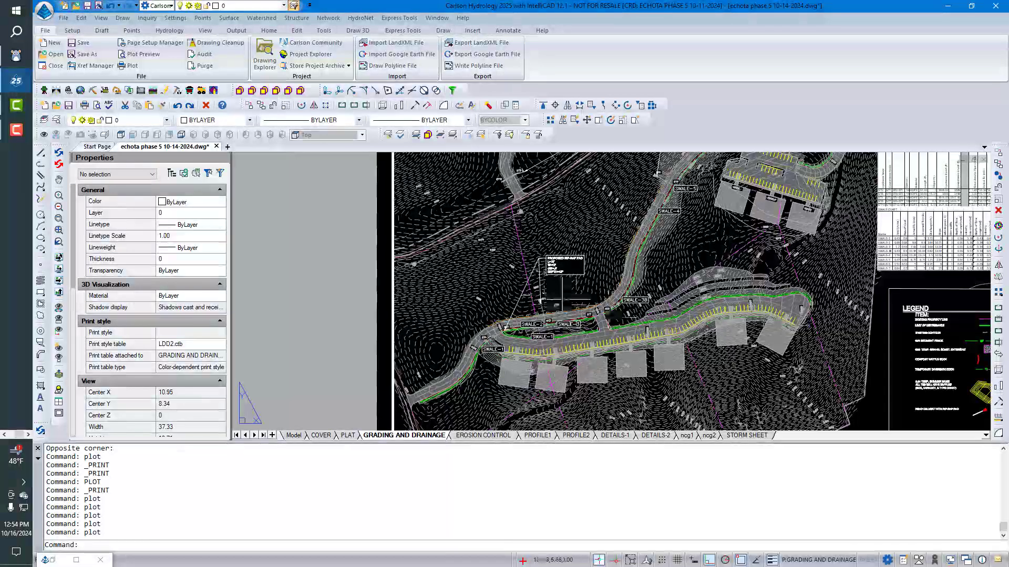
pyautogui.scroll(5, 531, 346)
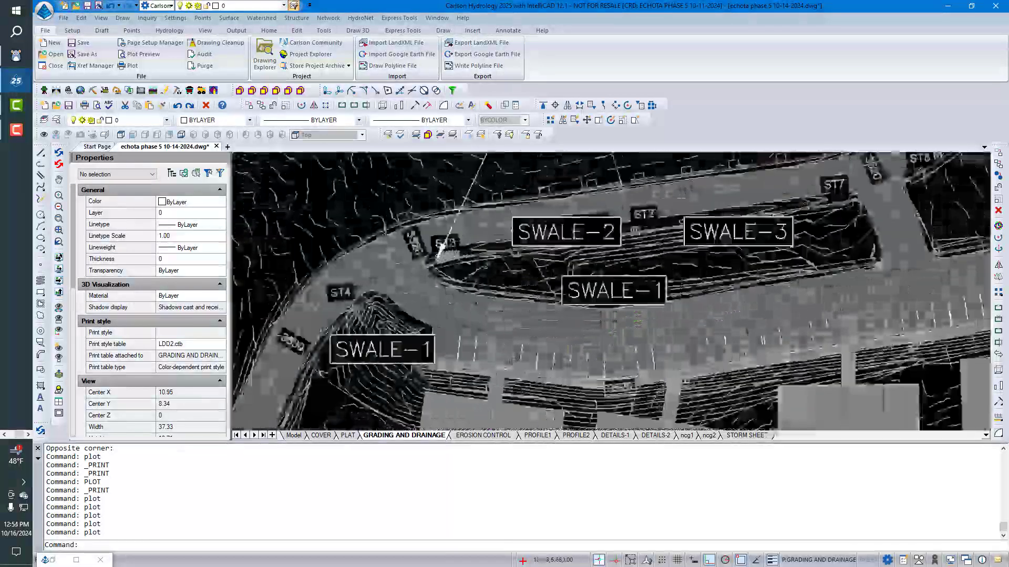
pyautogui.click(528, 347)
pyautogui.press('Escape')
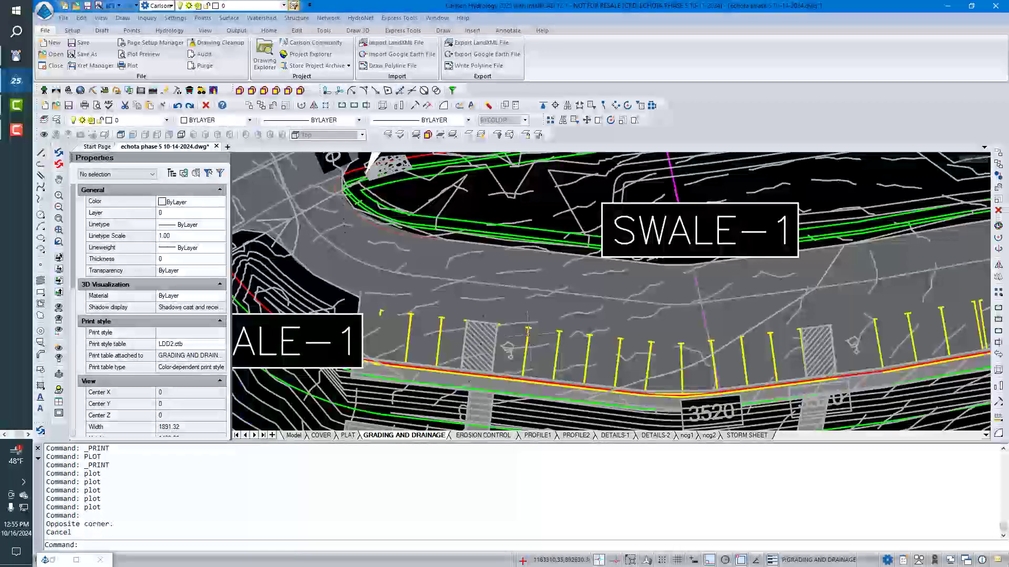
pyautogui.press('Escape')
pyautogui.click(527, 337)
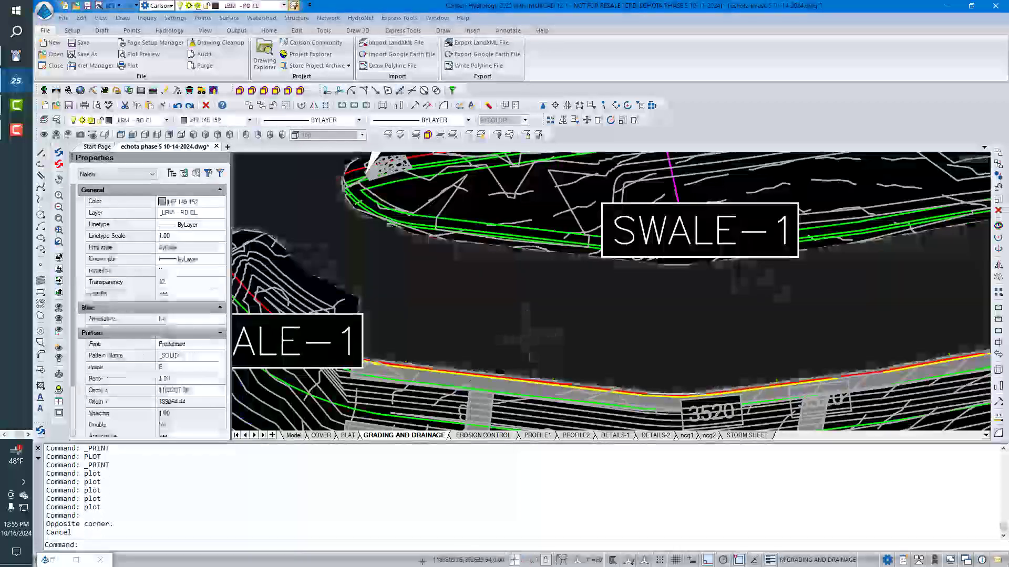
pyautogui.press('Escape')
pyautogui.press('Escape')
pyautogui.press('Escape')
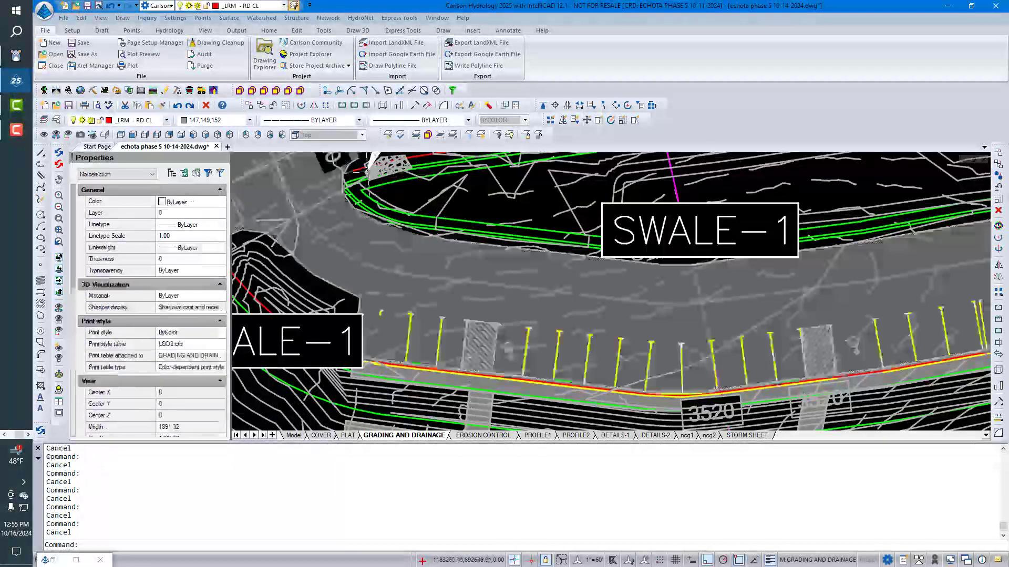
pyautogui.press('Escape')
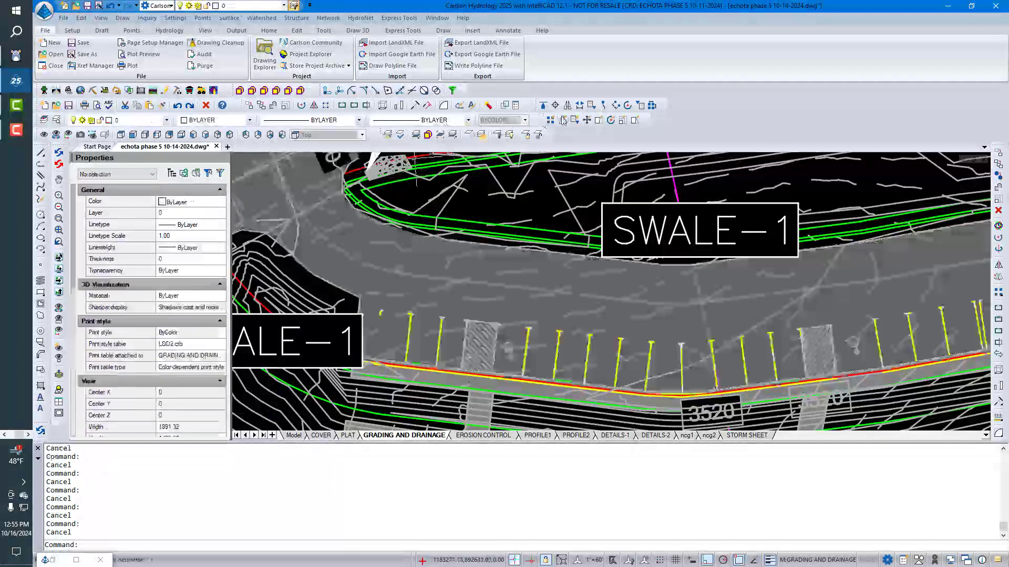
# Freeze the road hatch's layer, _LRM - RD CL, in the current viewport and end the layer freeze command
pyautogui.click(468, 135)
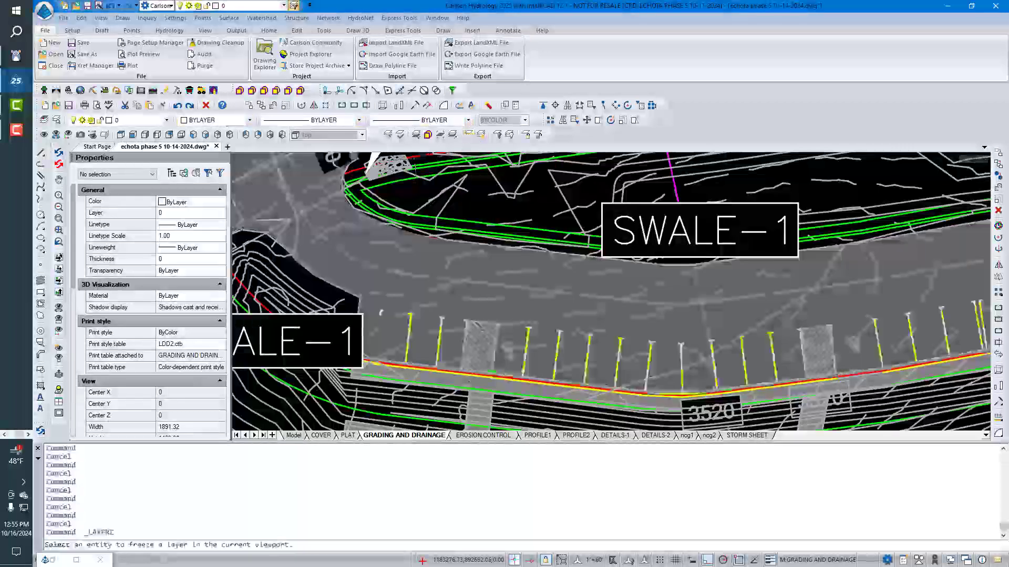
pyautogui.click(407, 315)
pyautogui.click(407, 315)
pyautogui.press('Escape')
pyautogui.press('Escape')
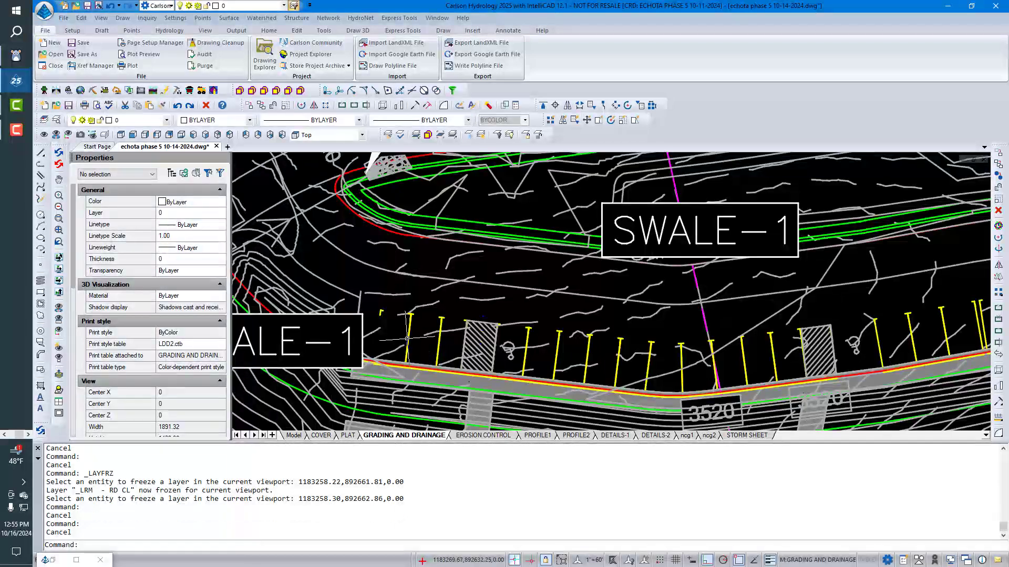
# Set the color of the leftmost full parking stripe on the _LRM PARKING BAYS layer to ByLayer and deselect it
pyautogui.click(409, 324)
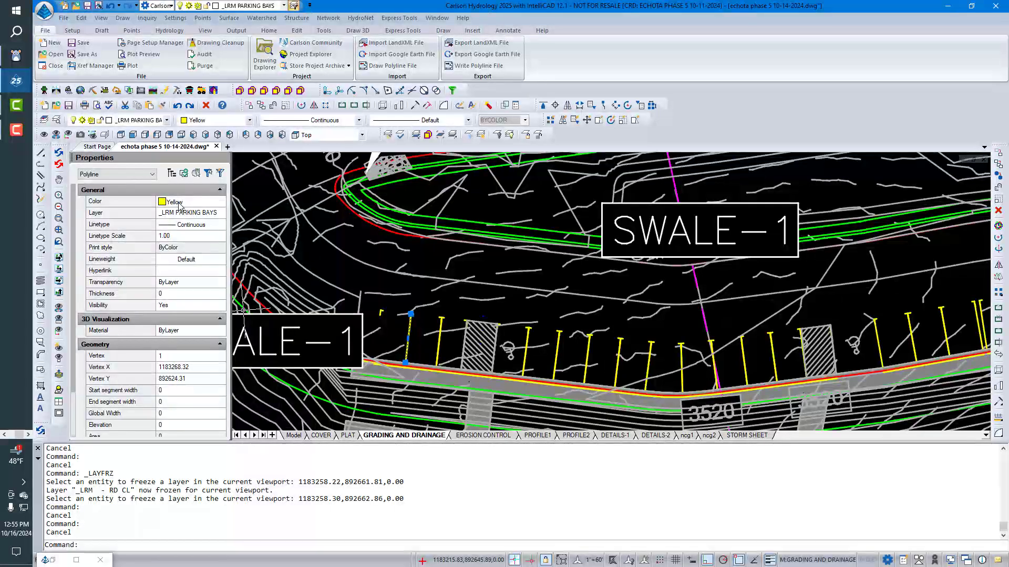
pyautogui.click(220, 203)
pyautogui.click(221, 203)
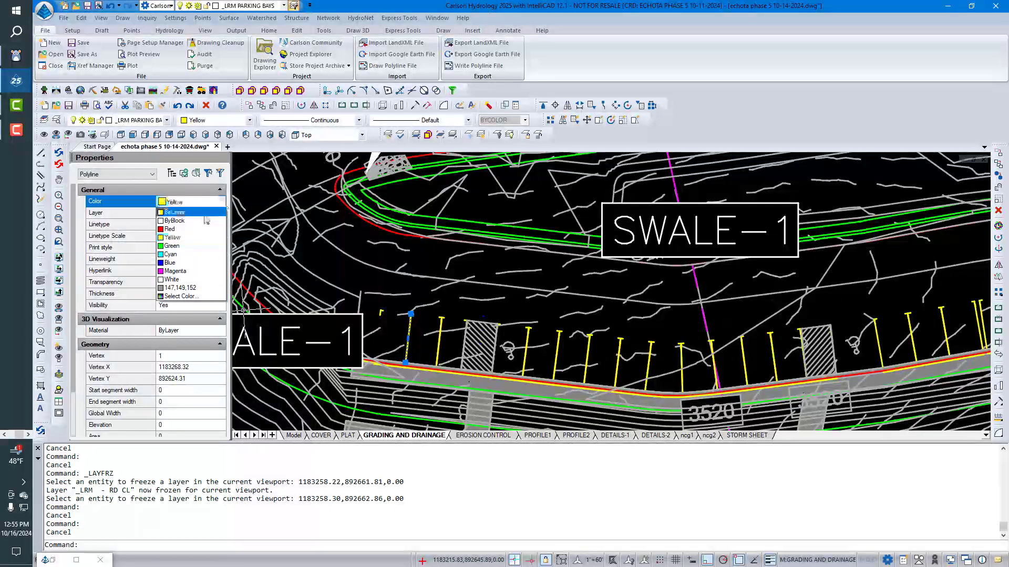
pyautogui.click(202, 215)
pyautogui.press('Escape')
pyautogui.press('Escape')
pyautogui.press('Escape')
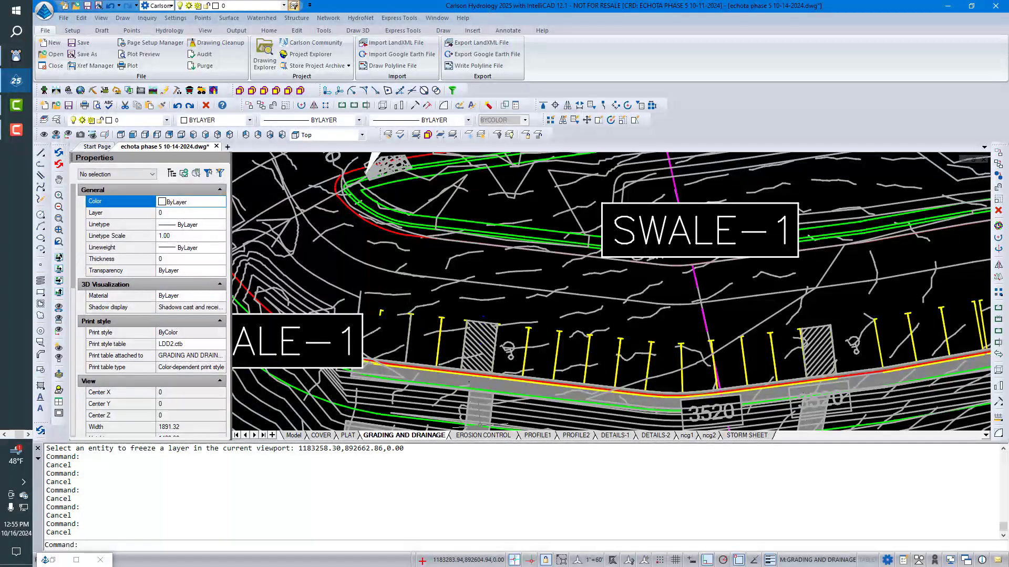
# Review the road profile and plan views on the PROFILE1 layout
pyautogui.click(536, 435)
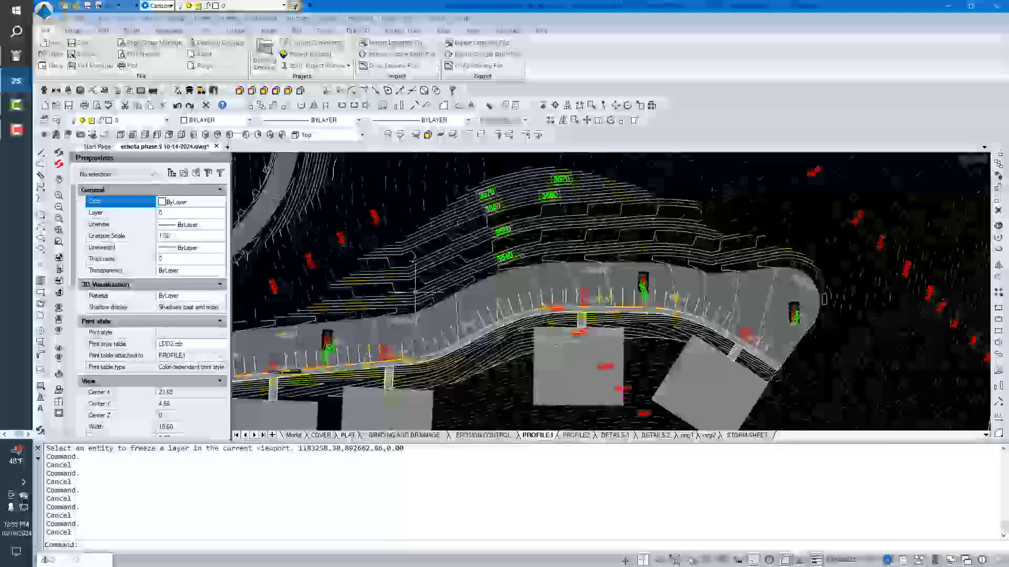
pyautogui.scroll(-4, 463, 292)
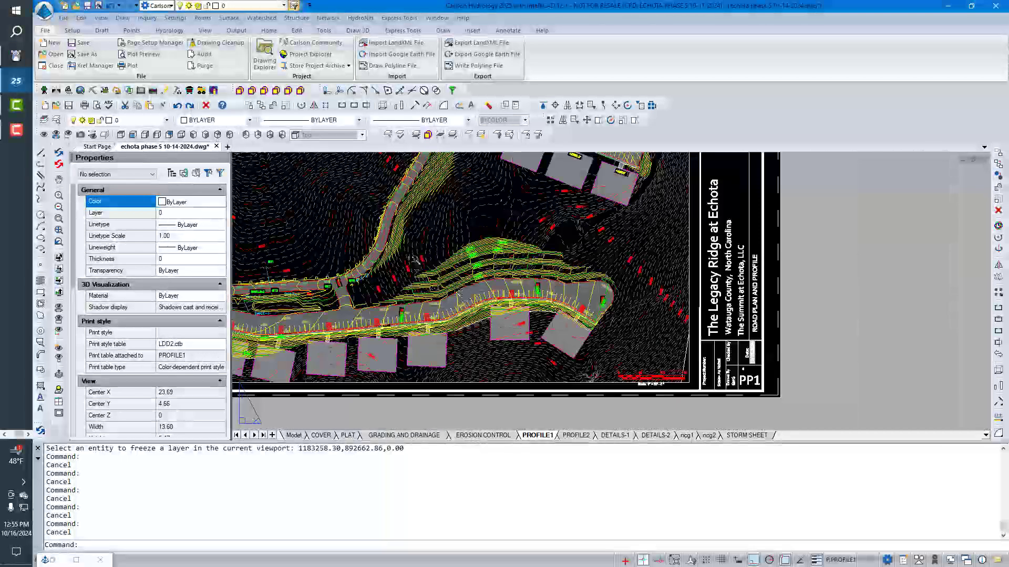
pyautogui.scroll(-7, 402, 261)
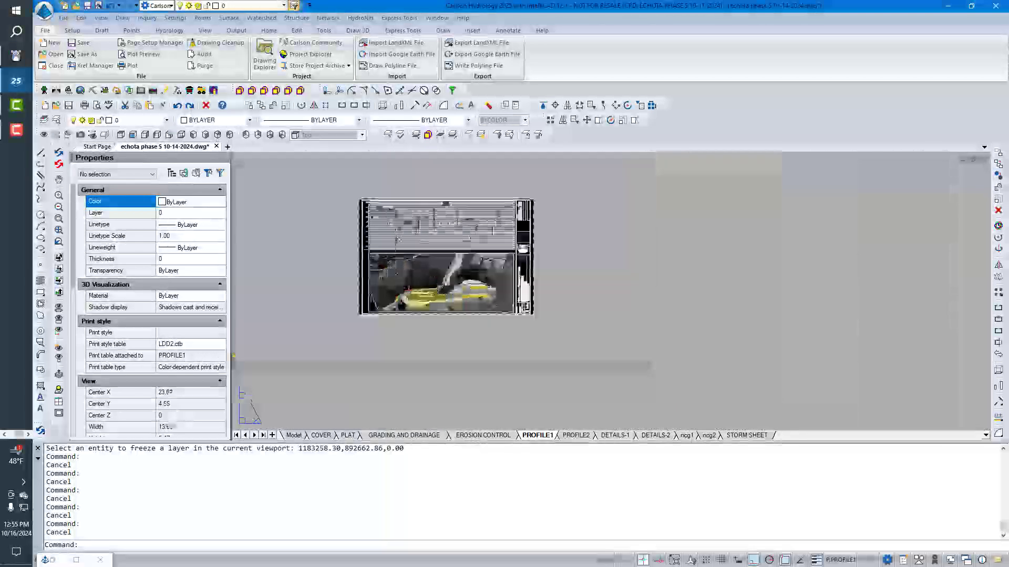
pyautogui.scroll(5, 396, 235)
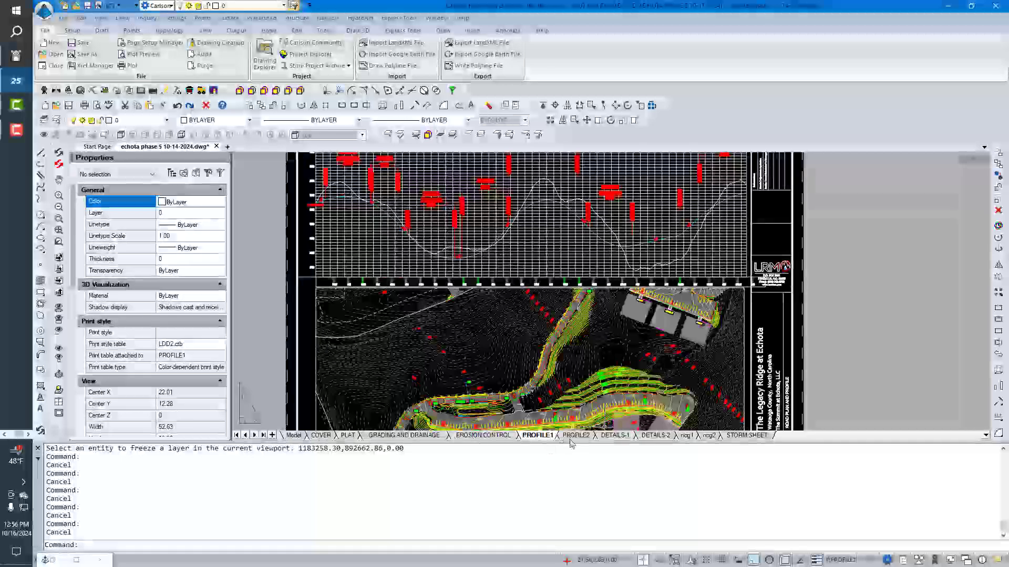
# Open the PROFILE2 layout, return its active viewport to paper space and examine the profile grid above the plan view
pyautogui.click(571, 440)
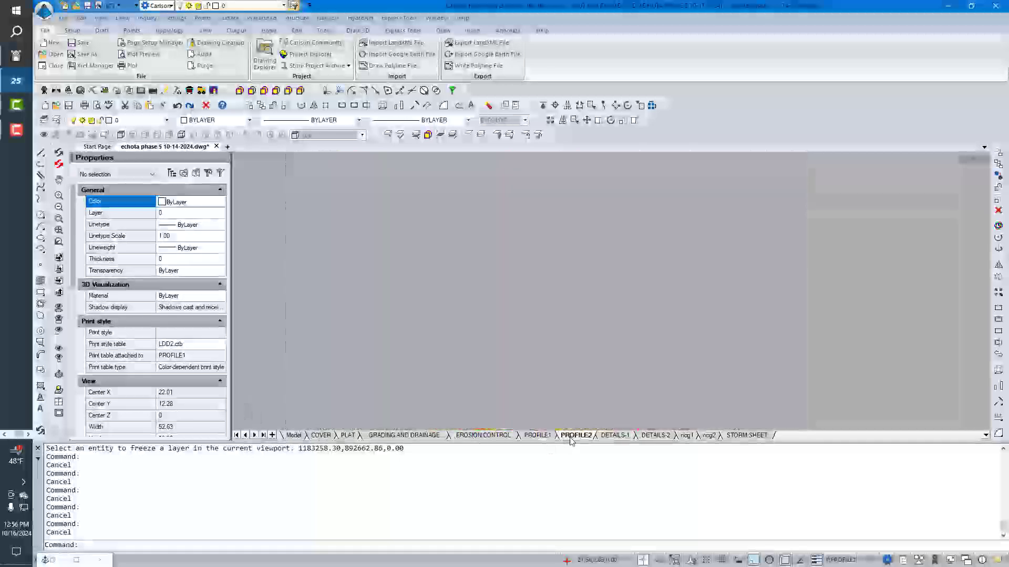
pyautogui.scroll(-2, 479, 355)
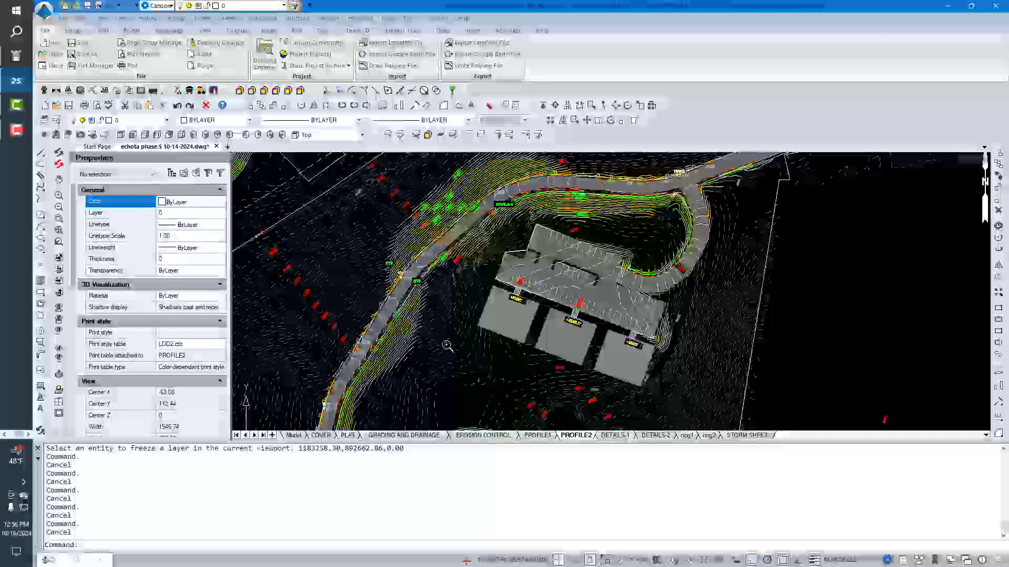
pyautogui.scroll(-5, 480, 359)
pyautogui.scroll(5, 453, 295)
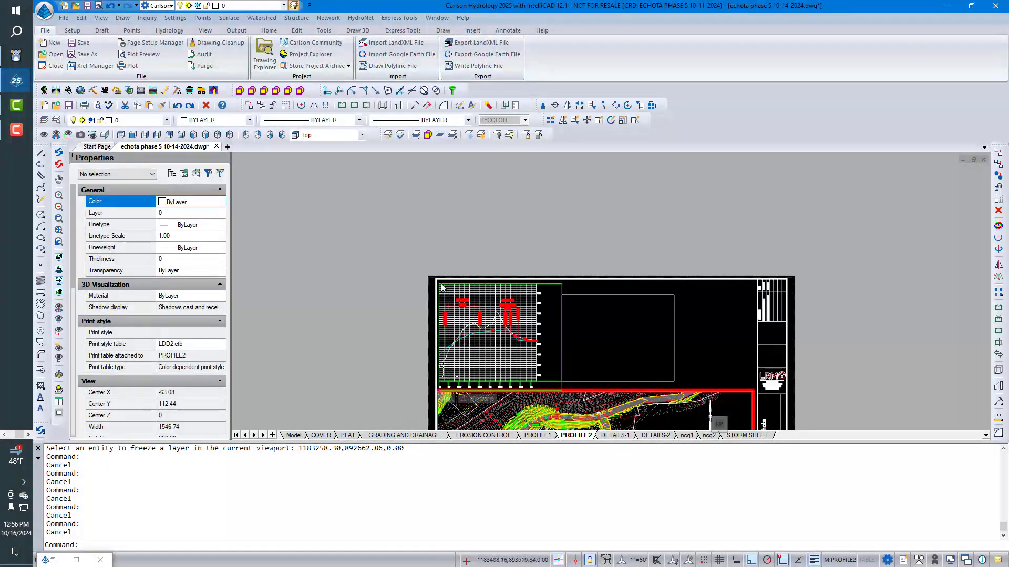
pyautogui.doubleClick(412, 265)
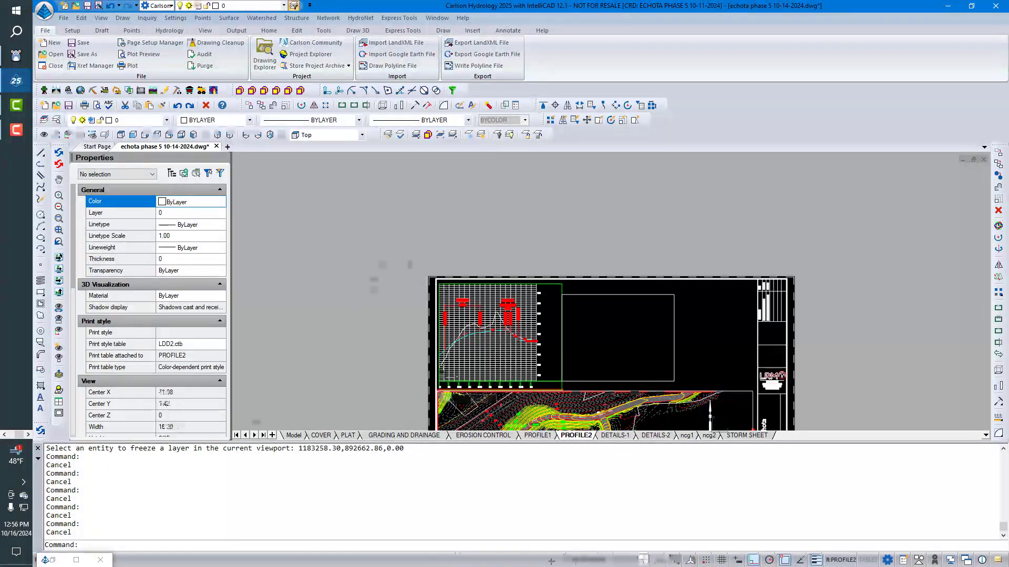
pyautogui.moveTo(363, 271); pyautogui.dragTo(355, 179, button='middle')
pyautogui.scroll(1, 354, 215)
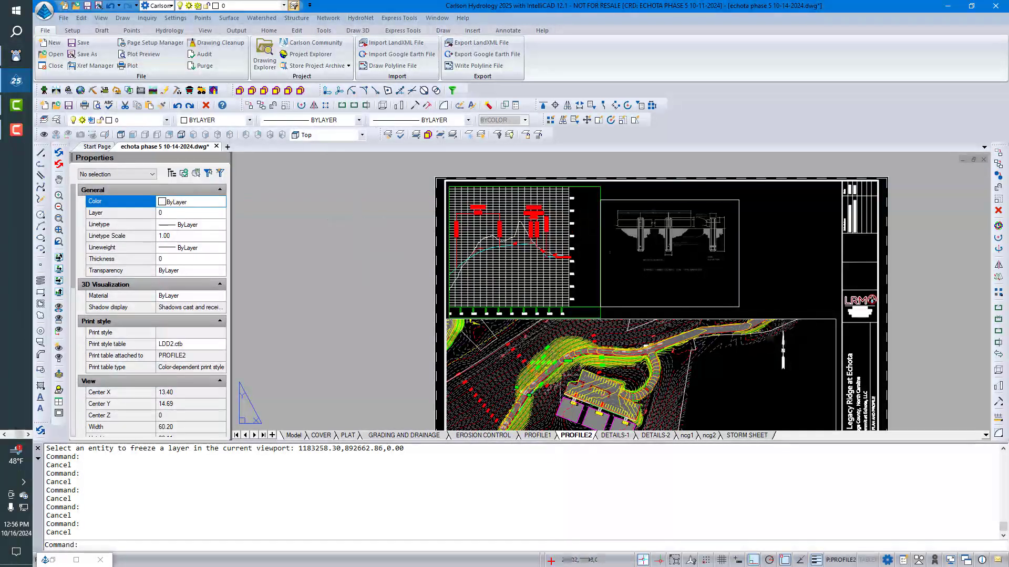
pyautogui.scroll(5, 452, 287)
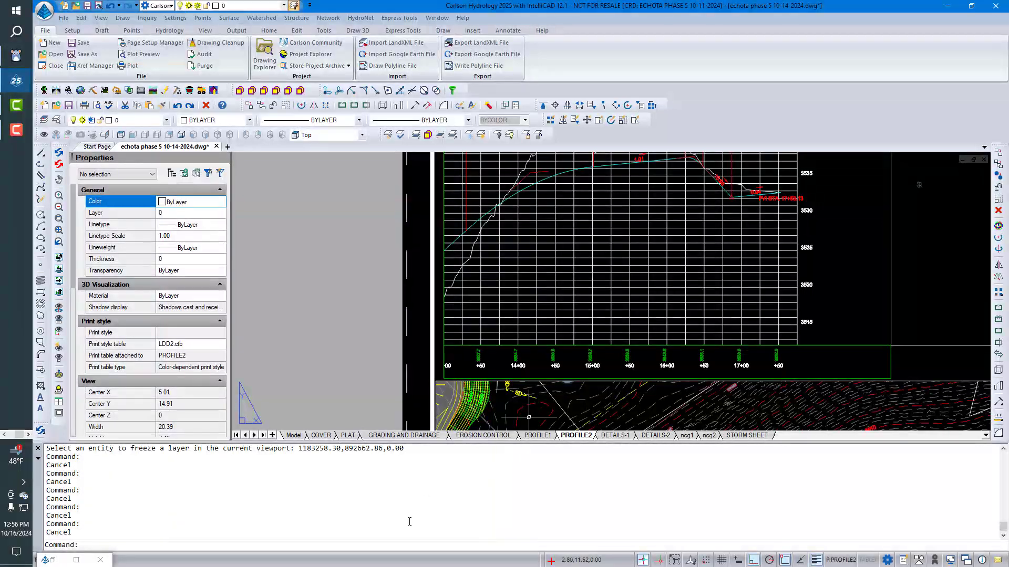
# Open the DETAILS-1 layout and examine the construction entrance, check dam and silt fence details up close
pyautogui.click(608, 437)
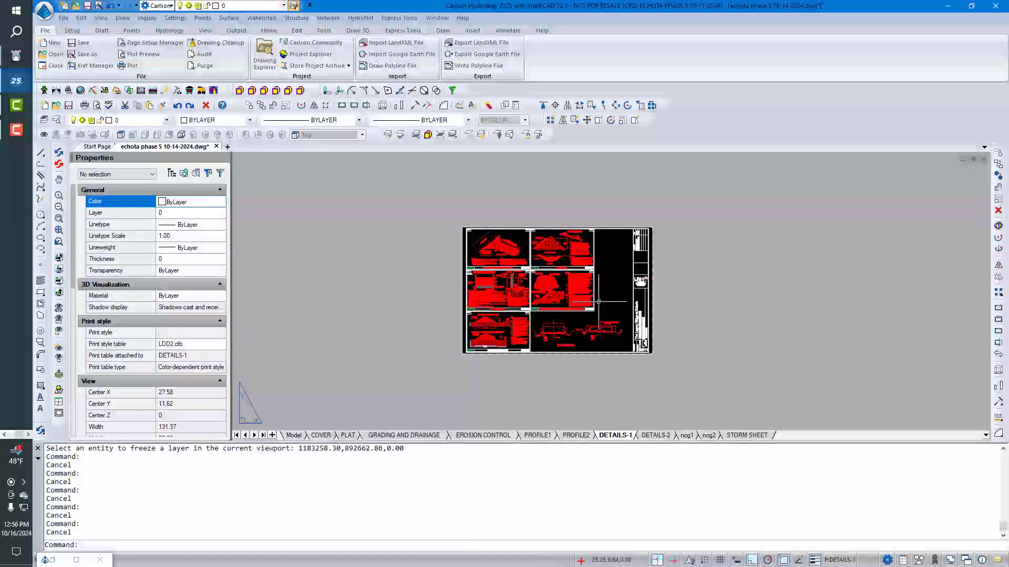
pyautogui.scroll(3, 600, 303)
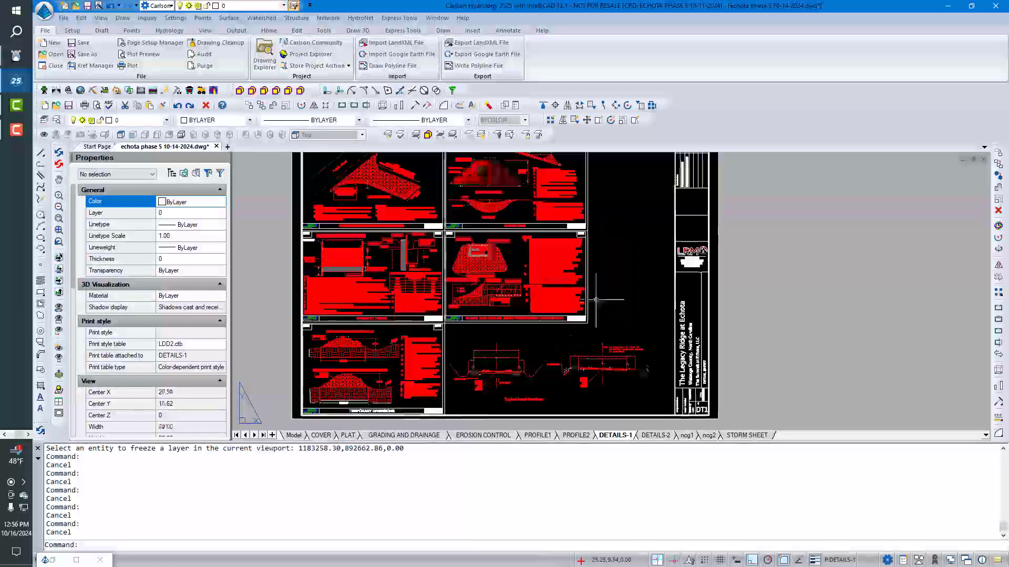
pyautogui.scroll(3, 331, 196)
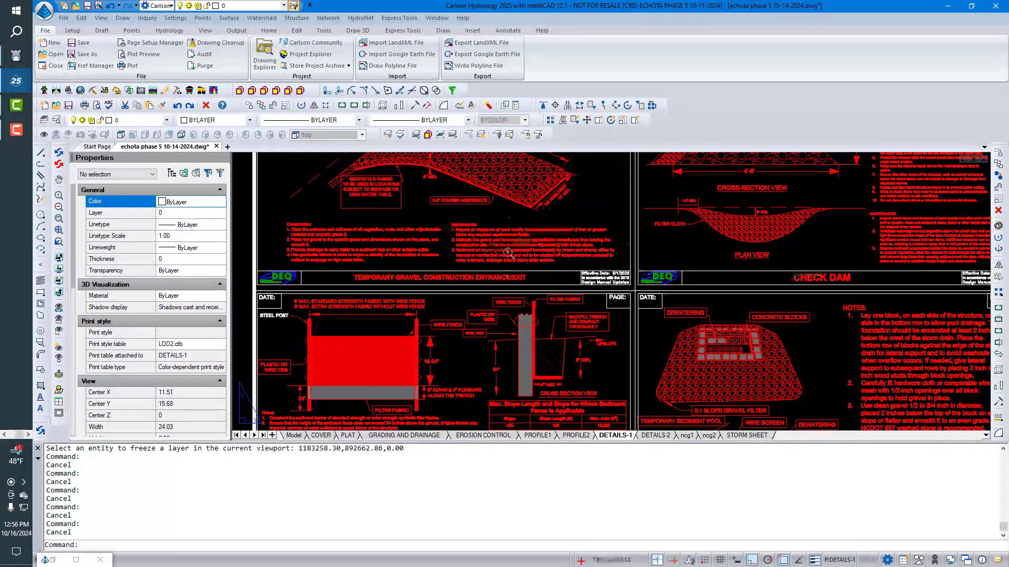
# Examine the temporary gravel construction entrance/exit detail and its notes on the DETAILS-1 layout
pyautogui.scroll(-3, 507, 252)
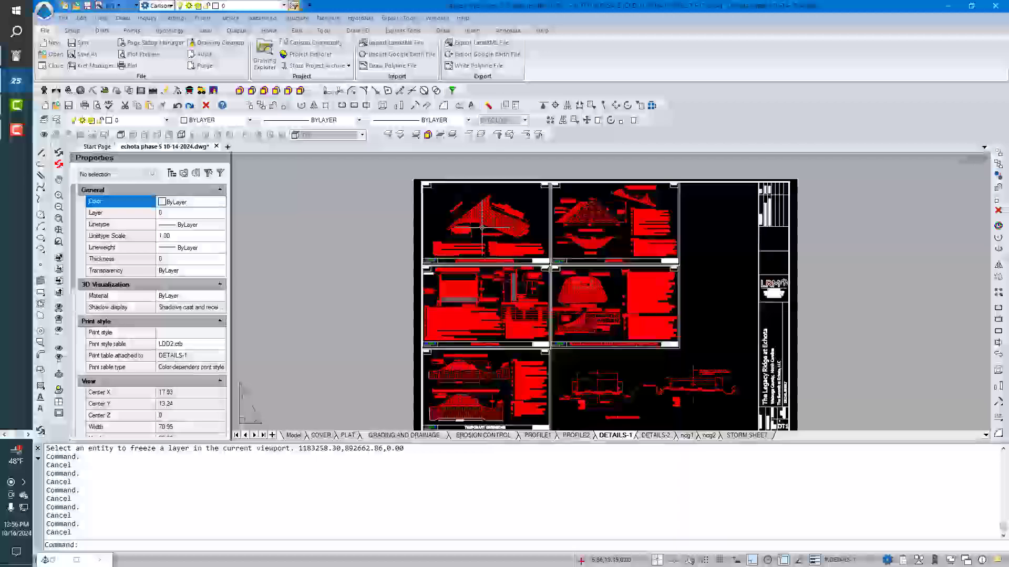
pyautogui.scroll(5, 481, 227)
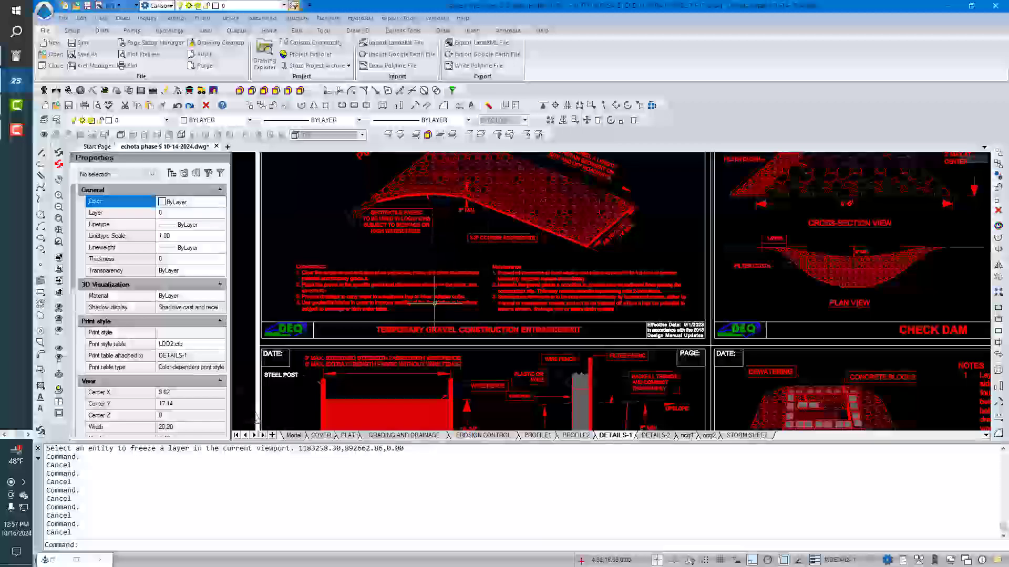
pyautogui.scroll(2, 486, 231)
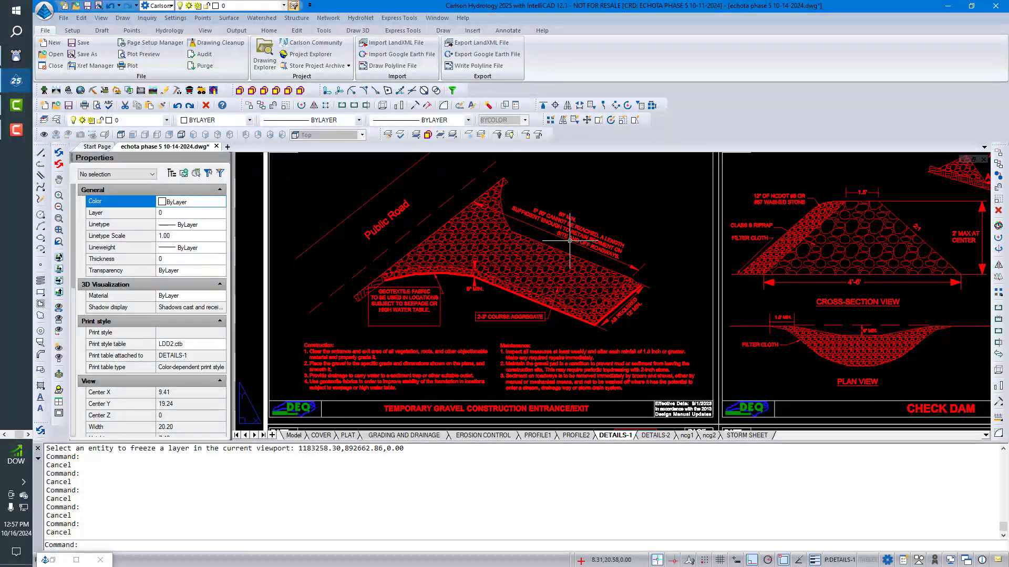
pyautogui.scroll(-3, 514, 281)
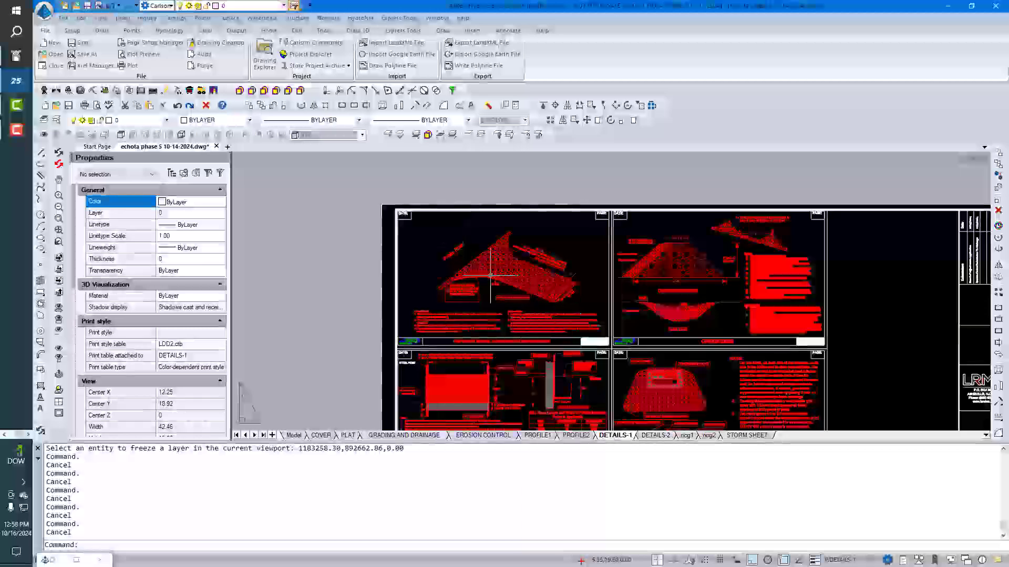
pyautogui.scroll(-5, 491, 274)
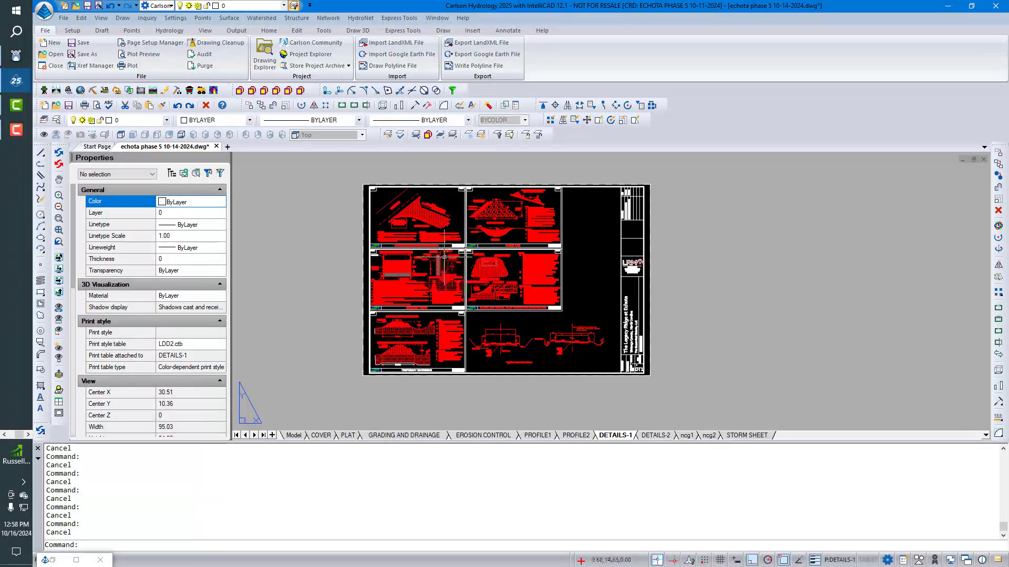
# Open the DETAILS-2 layout and examine the skimmer sediment basin and porous baffles details
pyautogui.click(655, 436)
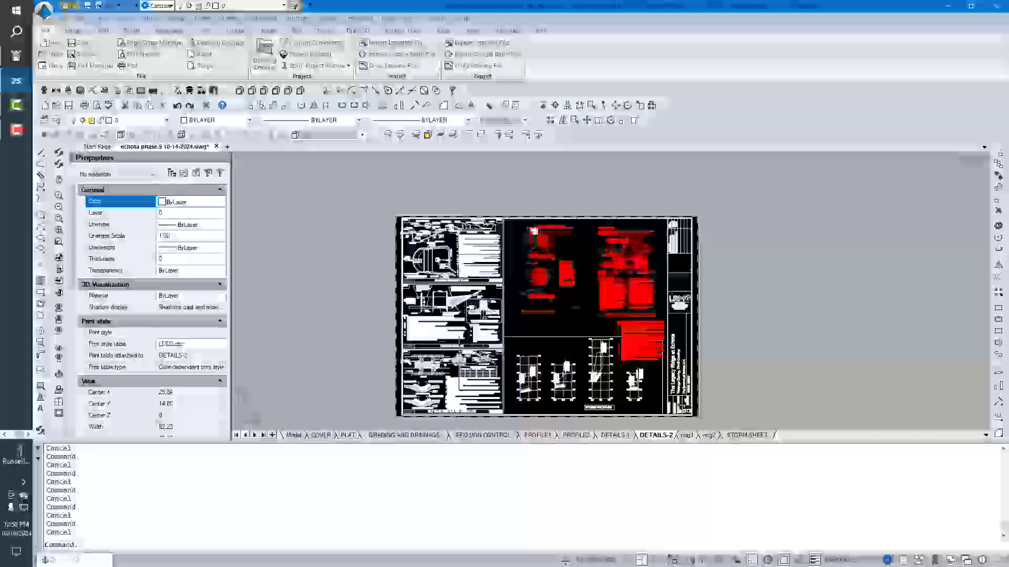
pyautogui.scroll(4, 429, 258)
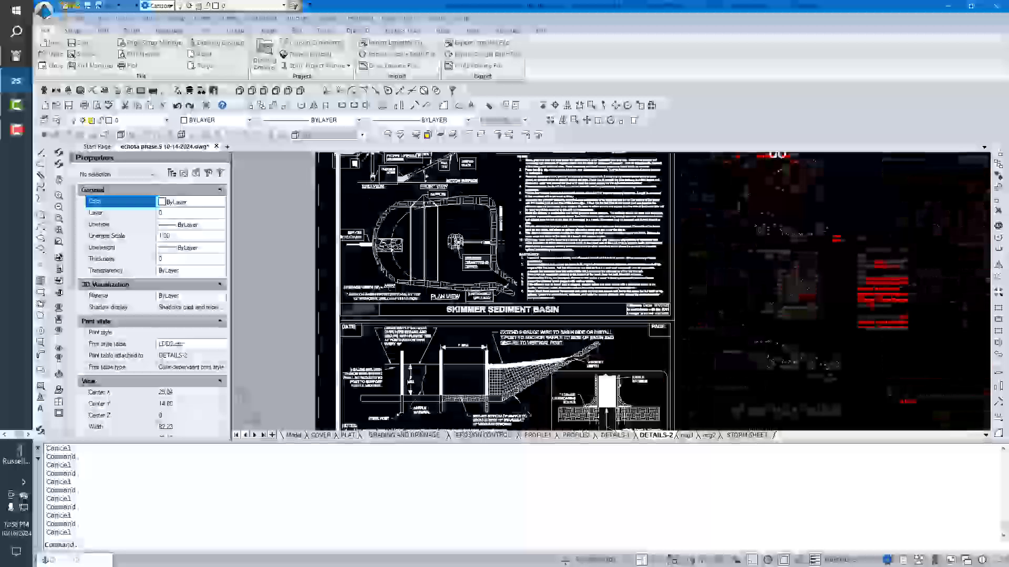
pyautogui.scroll(-4, 431, 263)
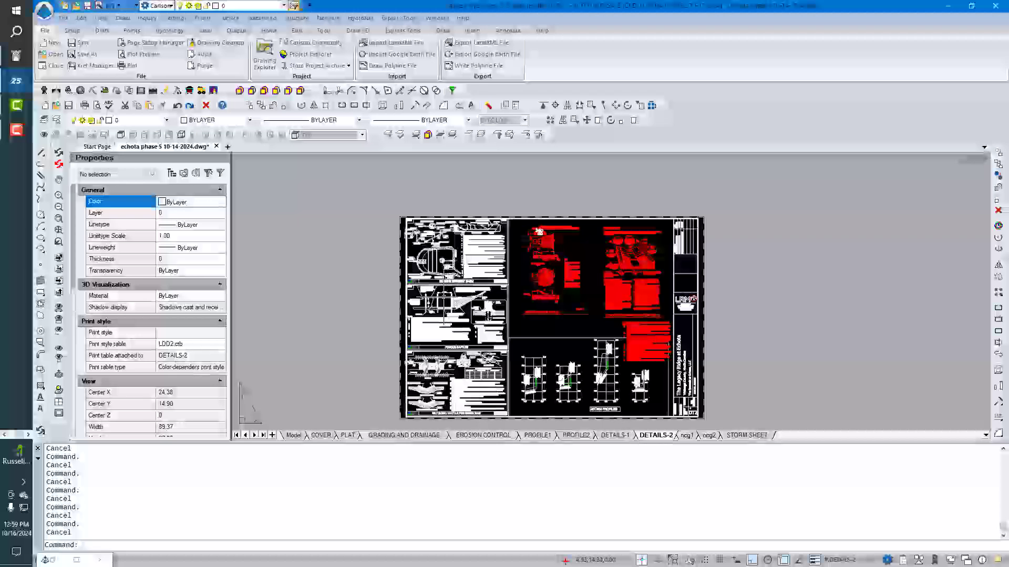
pyautogui.scroll(4, 443, 302)
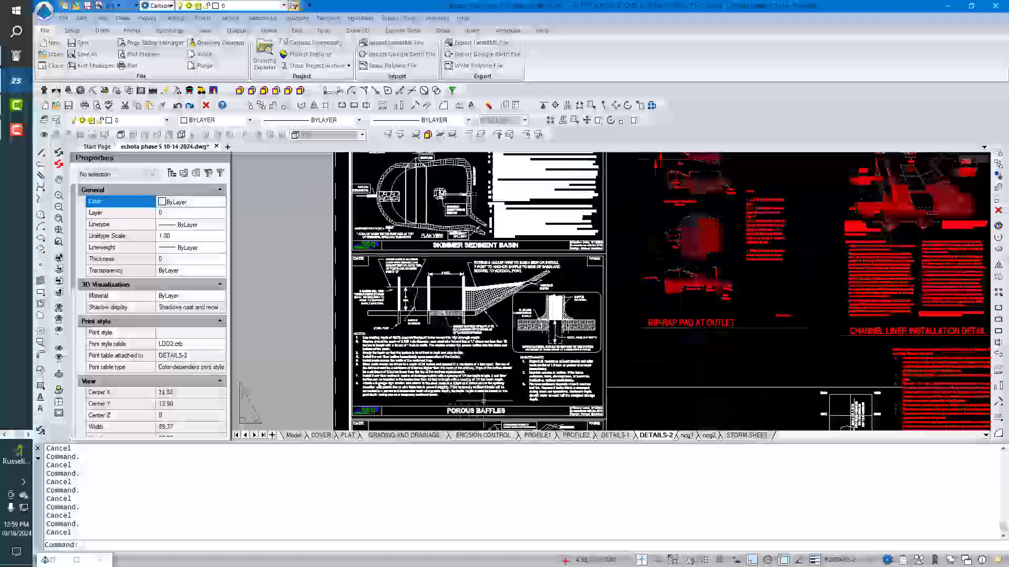
pyautogui.scroll(-4, 502, 270)
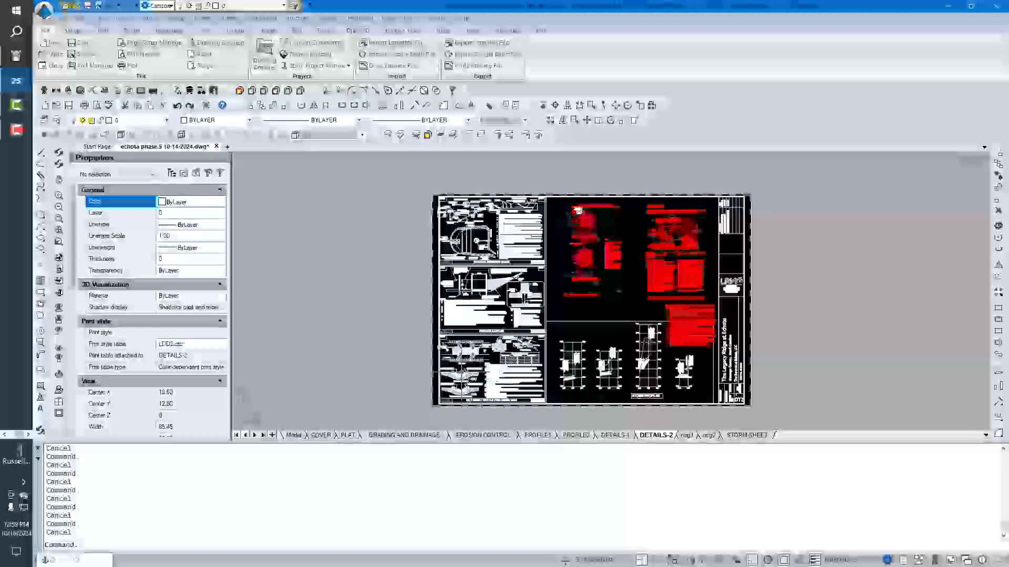
# Examine the silt sock/wattle check dam detail, the storm profiles and the remaining details on the DETAILS-2 layout
pyautogui.scroll(4, 470, 363)
pyautogui.scroll(-4, 507, 328)
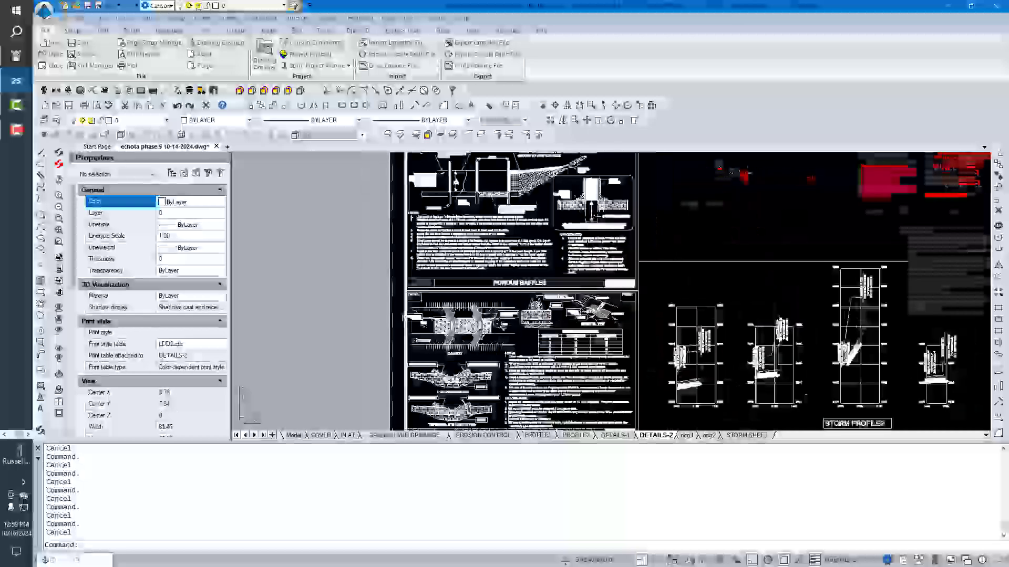
pyautogui.scroll(4, 554, 403)
pyautogui.scroll(1, 554, 403)
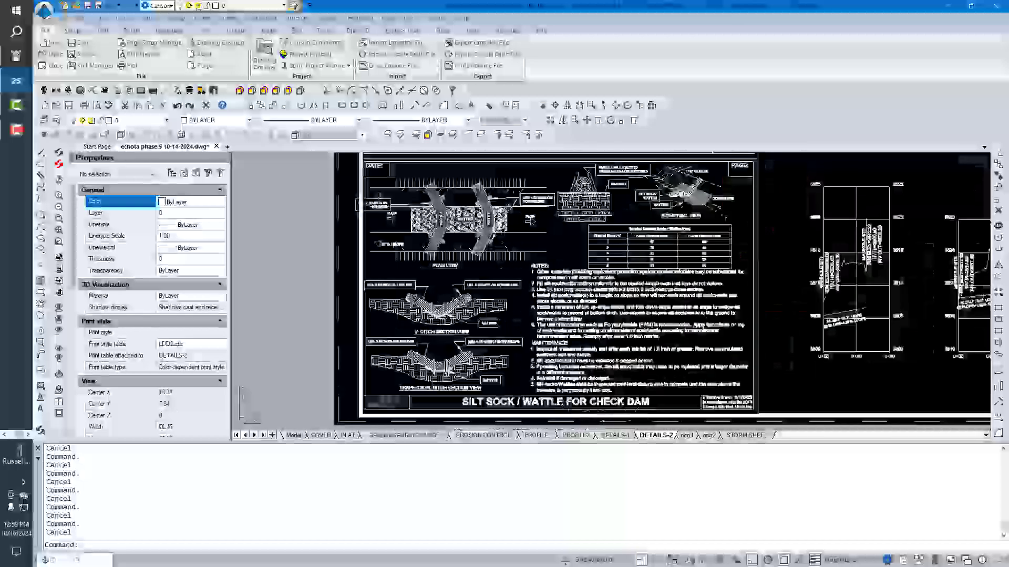
pyautogui.scroll(-1, 496, 342)
pyautogui.scroll(-3, 493, 341)
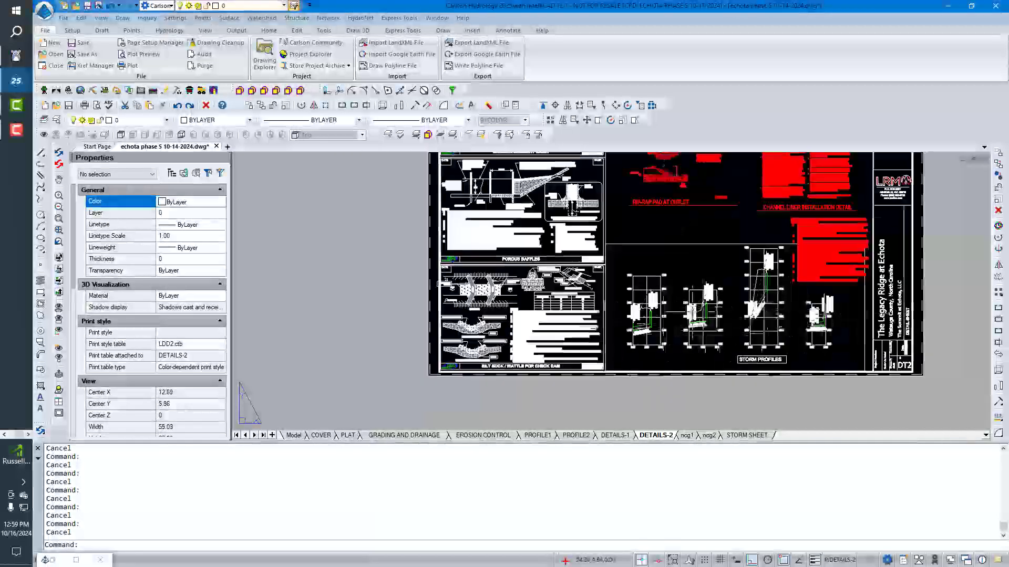
pyautogui.scroll(2, 599, 284)
pyautogui.scroll(-2, 598, 284)
pyautogui.scroll(-3, 598, 284)
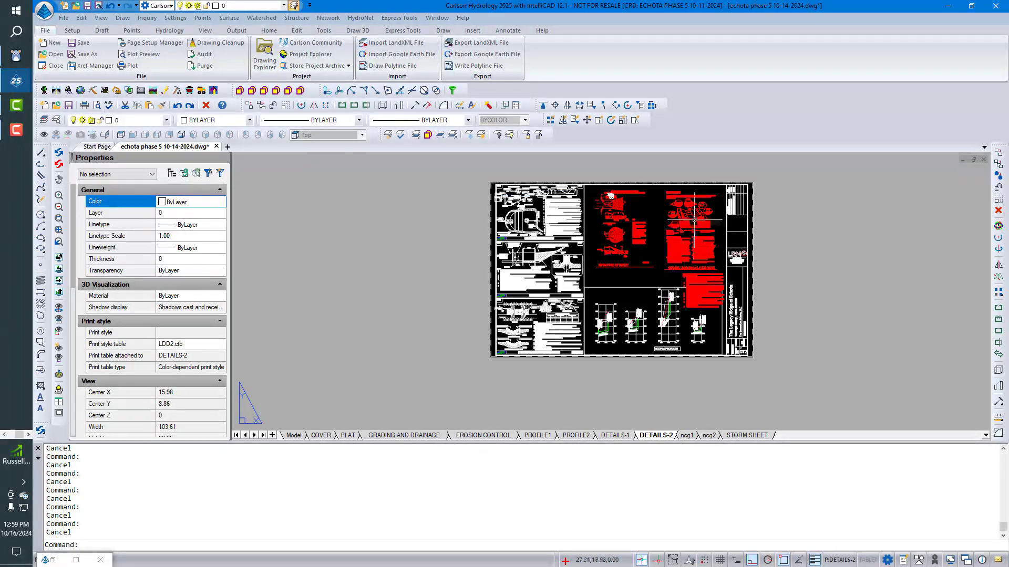
# Open the ncg1 layout and review the NCG-01 ground cover and materials handling sheet
pyautogui.click(686, 436)
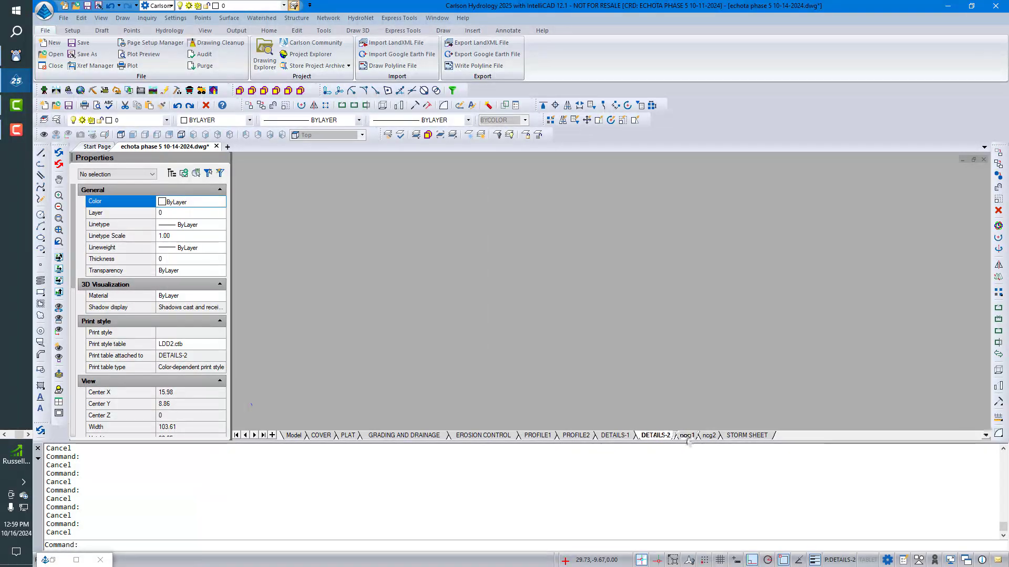
pyautogui.scroll(6, 567, 382)
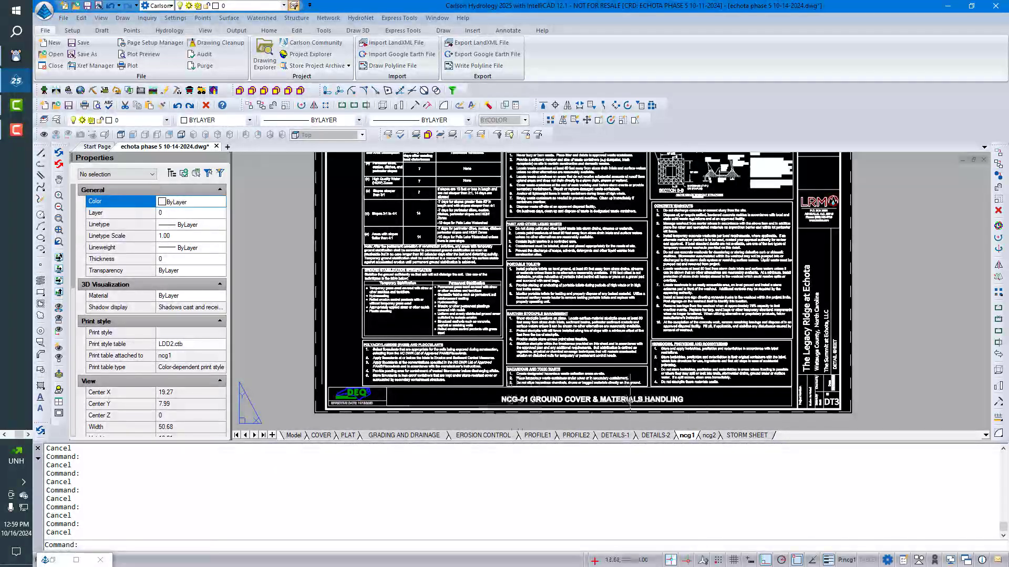
pyautogui.scroll(-1, 523, 384)
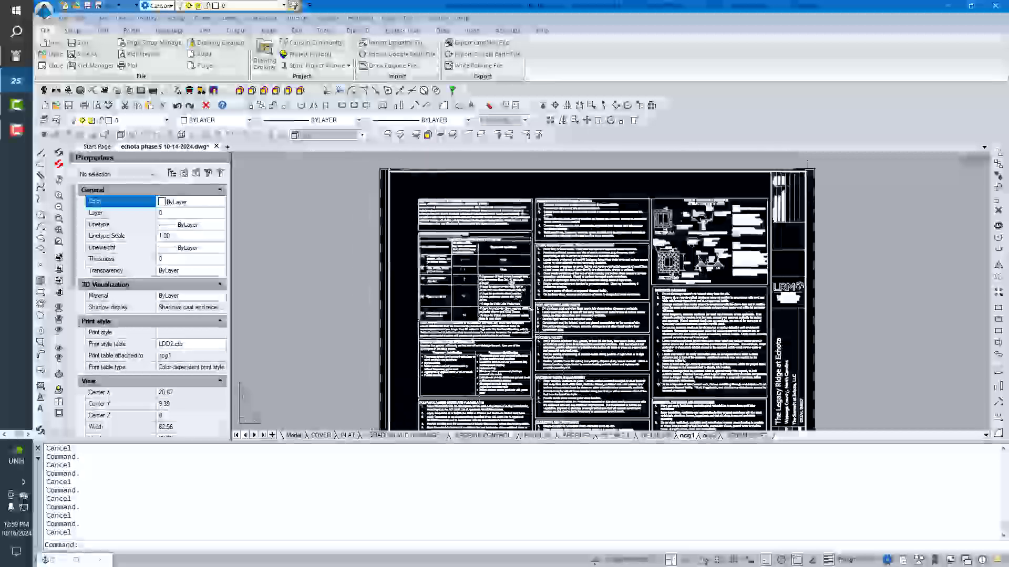
pyautogui.scroll(4, 420, 209)
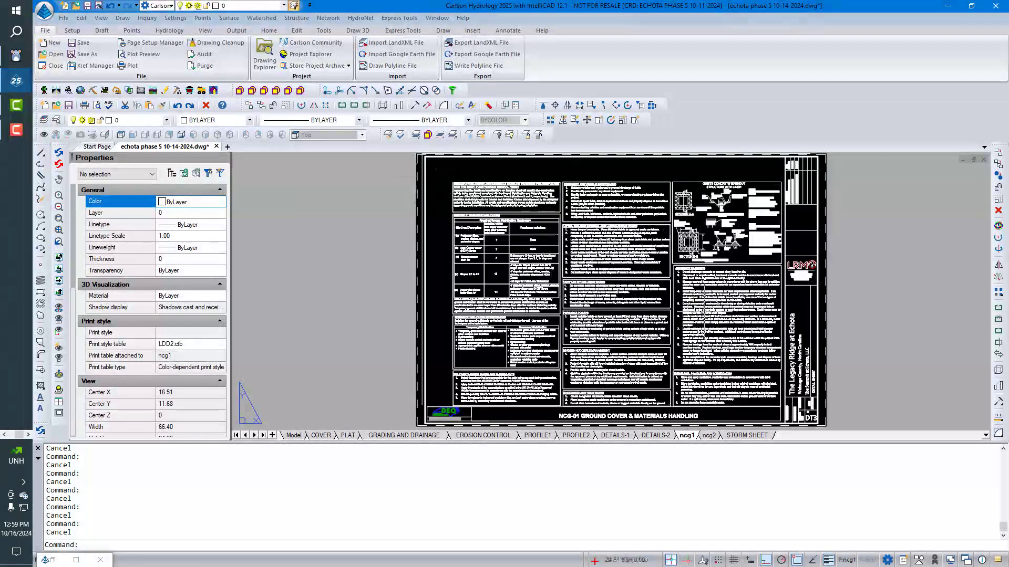
# Open the ncg2 layout and review the whole NCG01 self inspection sheet
pyautogui.click(708, 436)
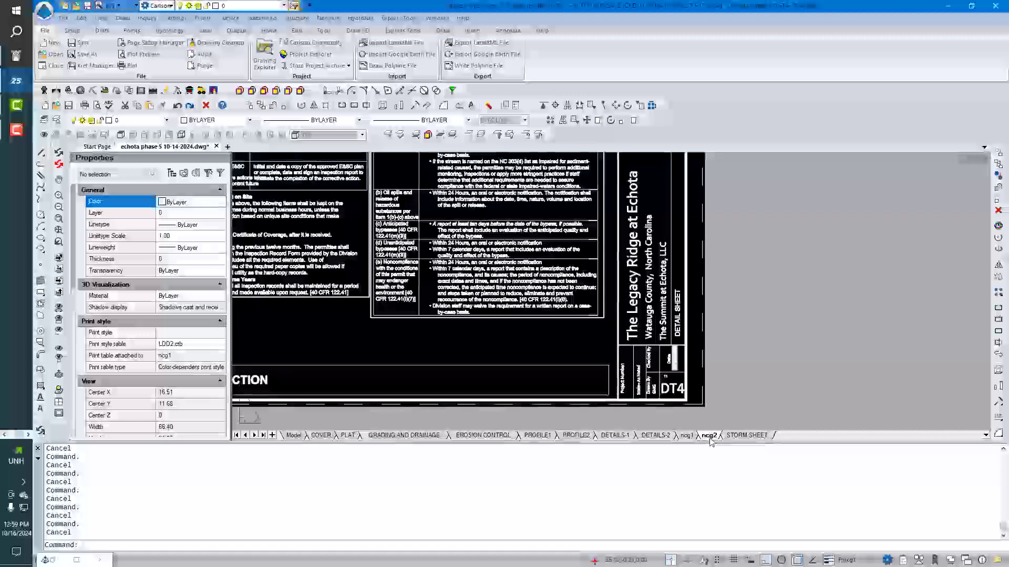
pyautogui.scroll(-3, 764, 304)
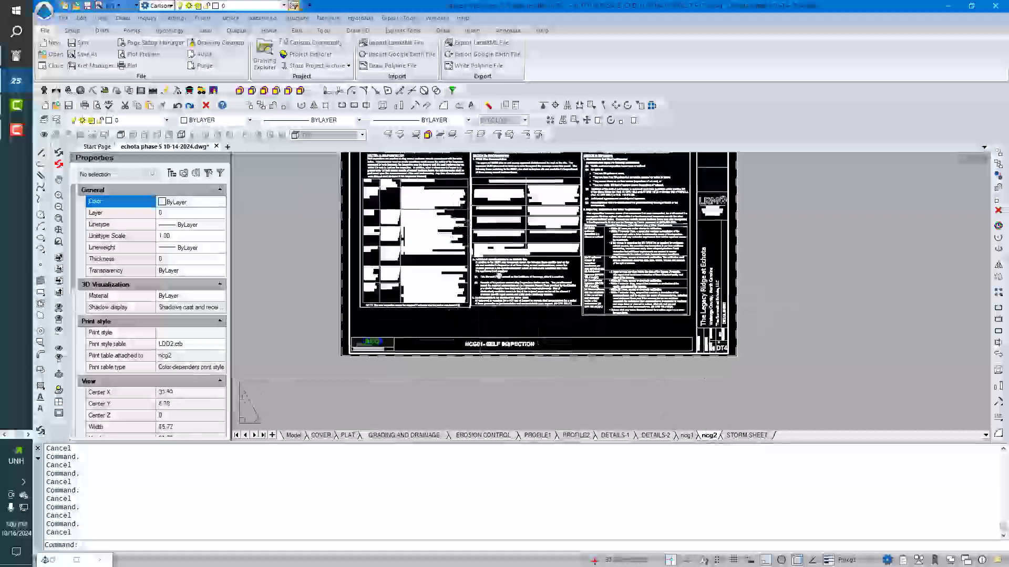
pyautogui.moveTo(450, 213); pyautogui.dragTo(498, 275, button='middle')
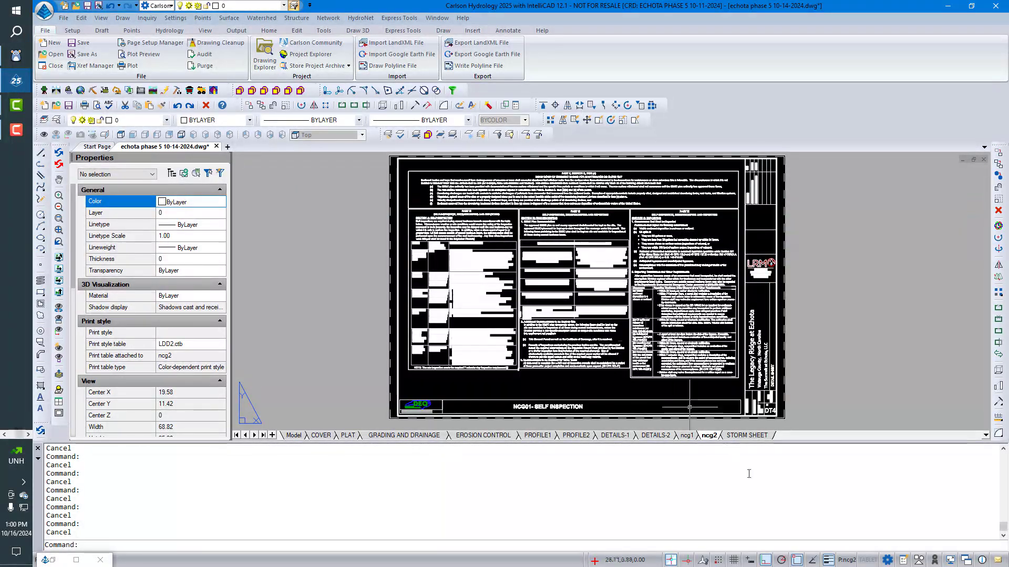
# Open the STORM SHEET layout and examine the swale chart and pipe network tables beside the site plan
pyautogui.click(746, 435)
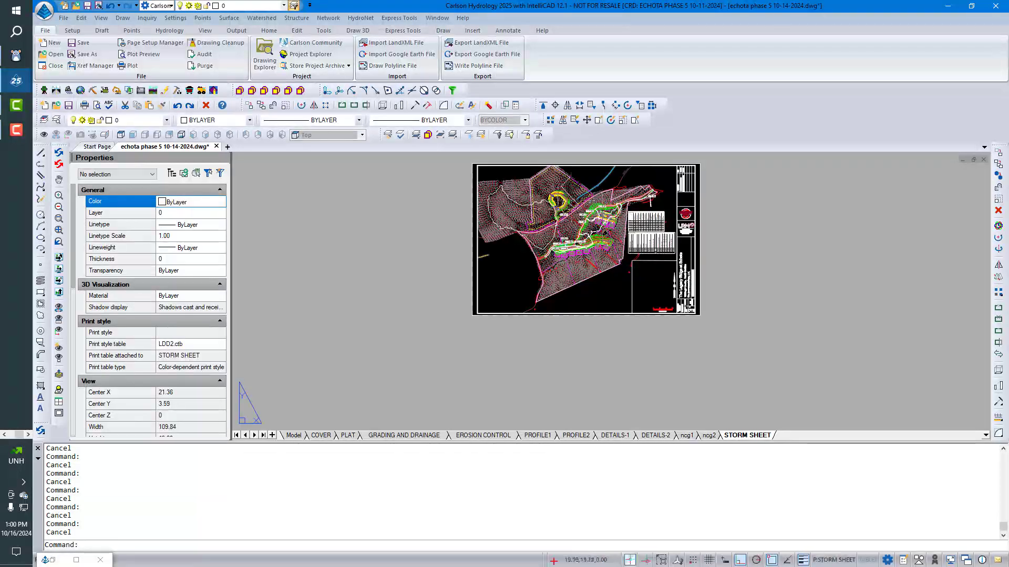
pyautogui.scroll(1, 591, 228)
pyautogui.moveTo(575, 210); pyautogui.dragTo(580, 289, button='middle')
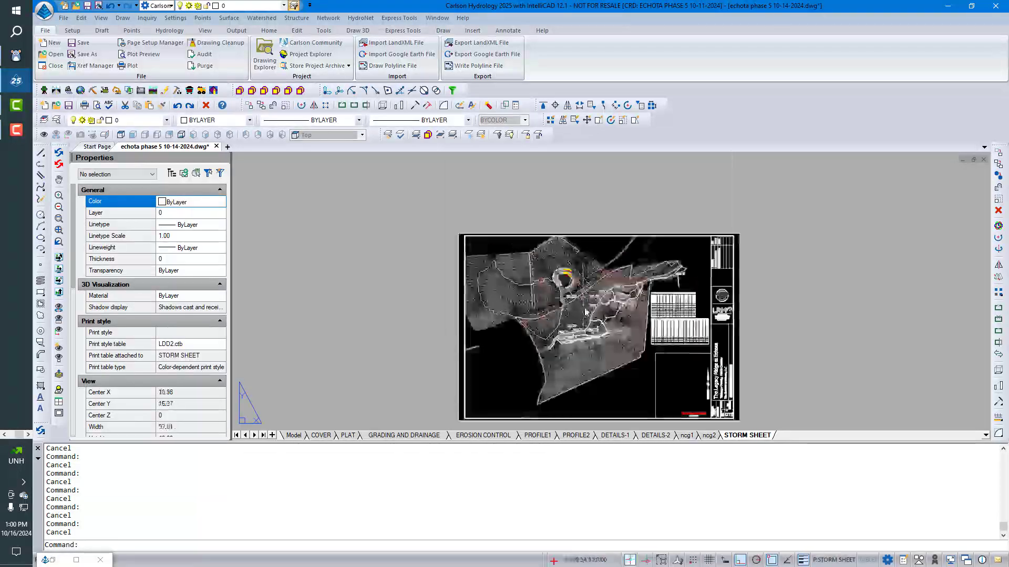
pyautogui.scroll(1, 578, 380)
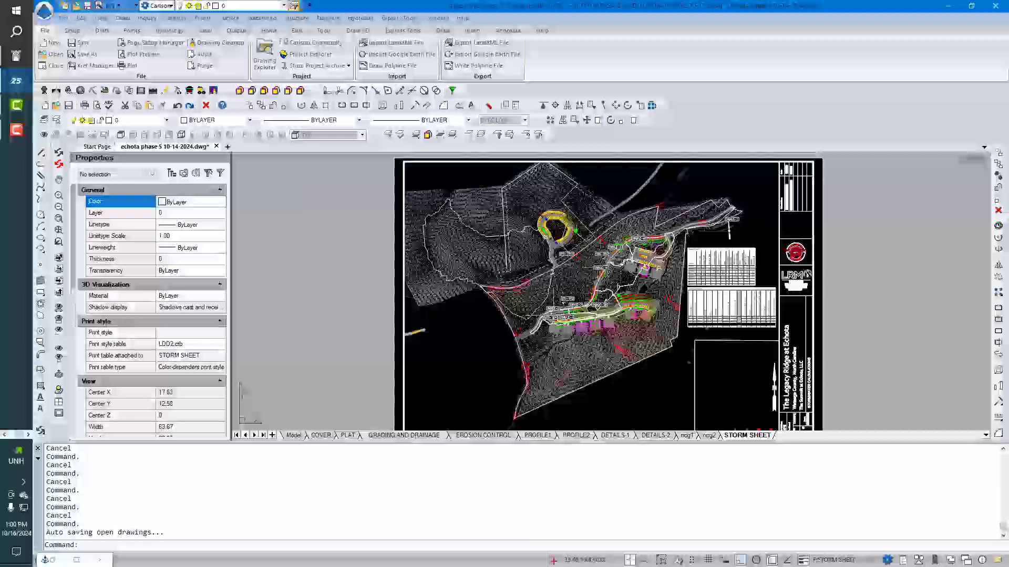
pyautogui.scroll(5, 762, 282)
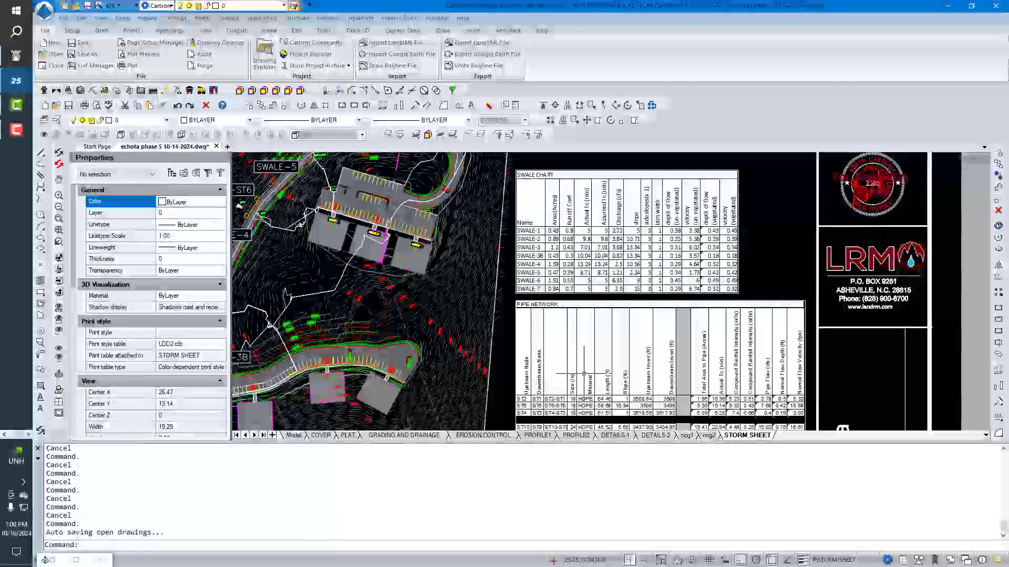
pyautogui.moveTo(584, 374); pyautogui.dragTo(585, 280, button='middle')
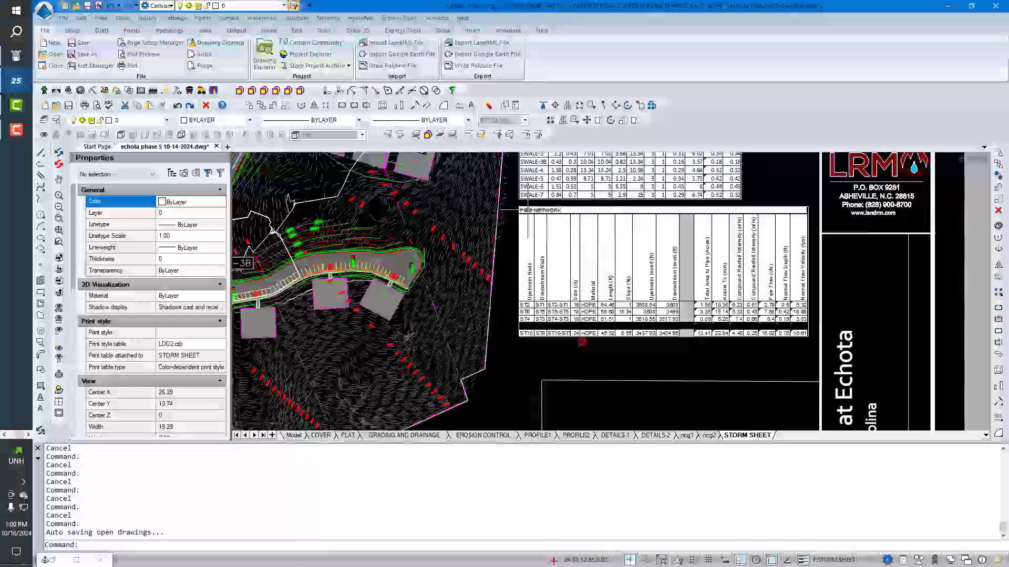
pyautogui.moveTo(528, 210); pyautogui.dragTo(572, 335, button='middle')
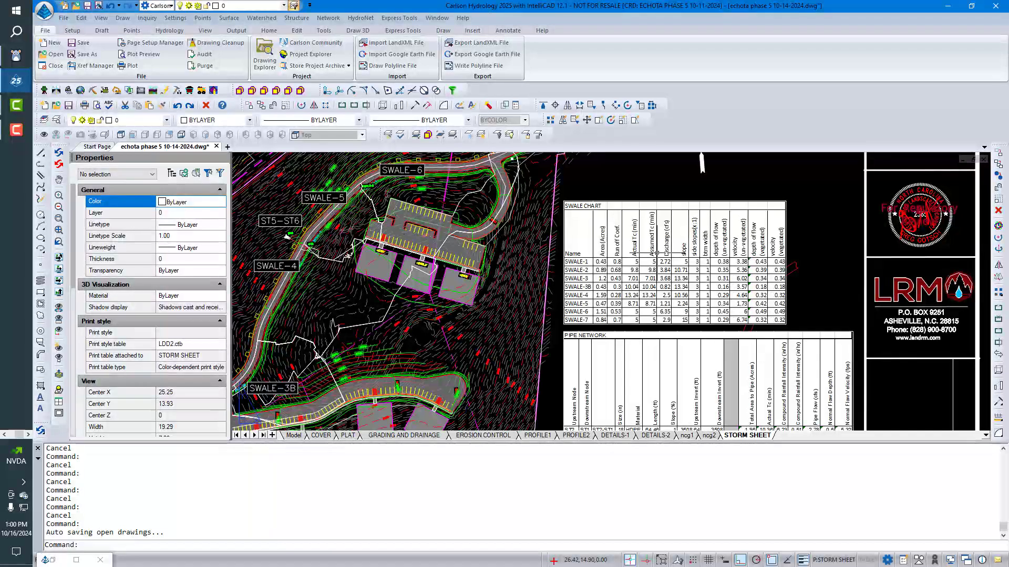
# Open the Grass Channel Design tool, review its retardance curve, grass parameter and general settings, and exit without calculating
pyautogui.click(297, 19)
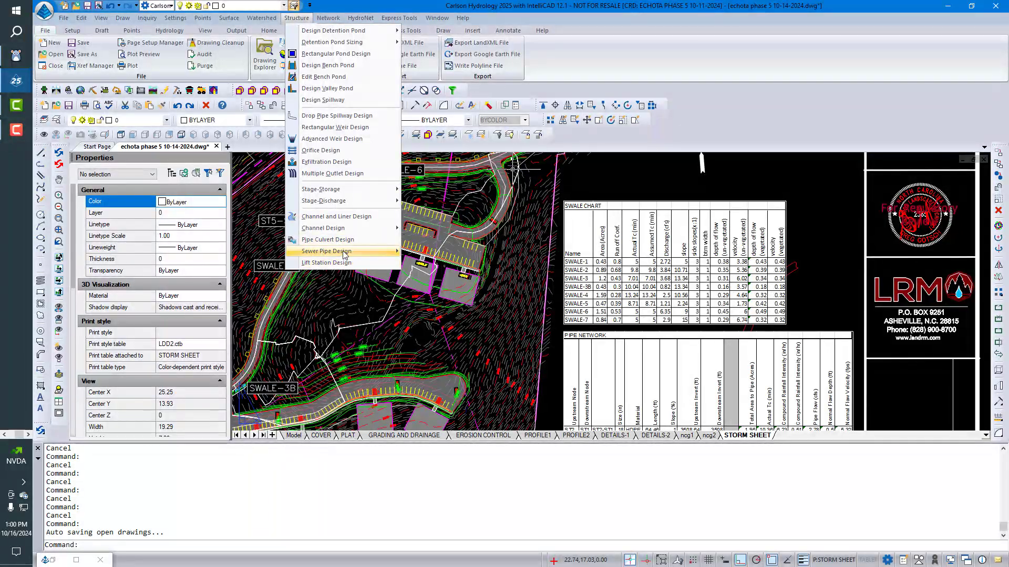
pyautogui.moveTo(349, 230)
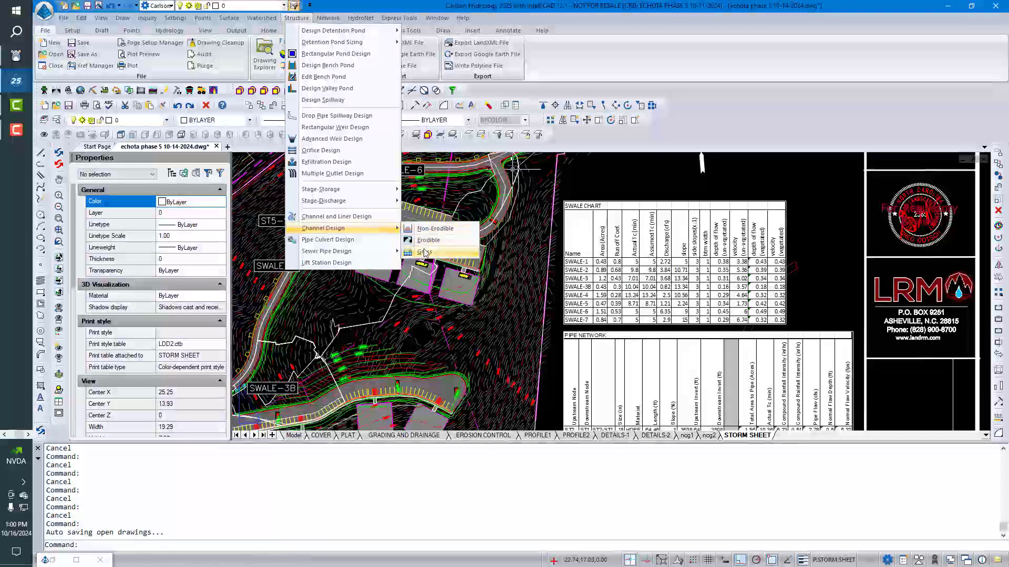
pyautogui.click(424, 253)
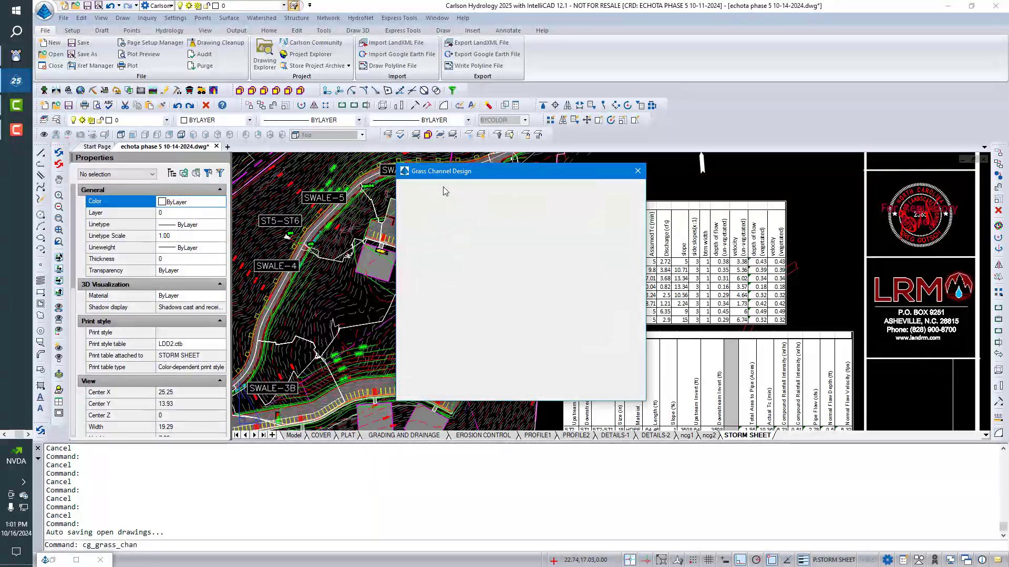
pyautogui.click(476, 189)
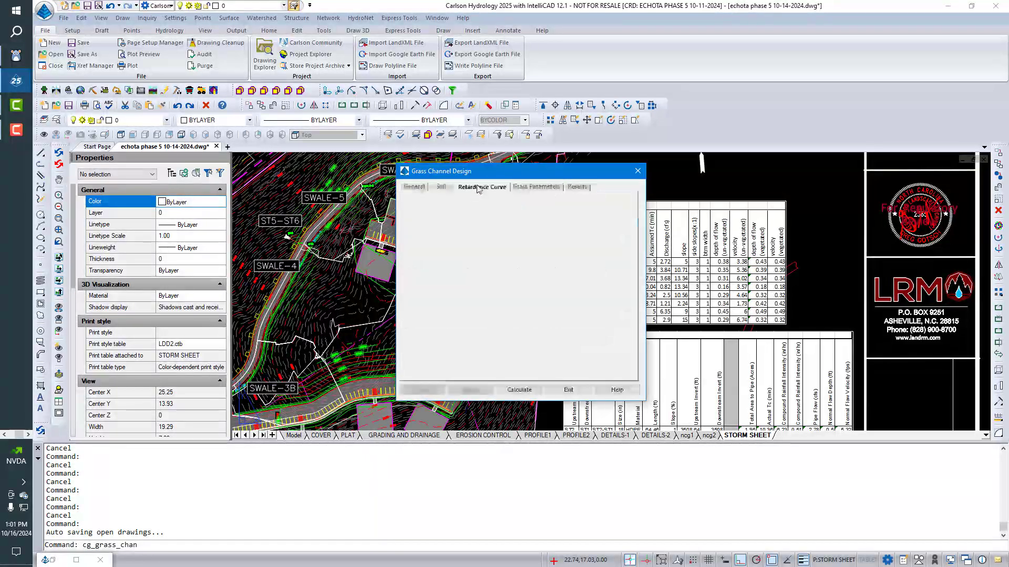
pyautogui.click(526, 188)
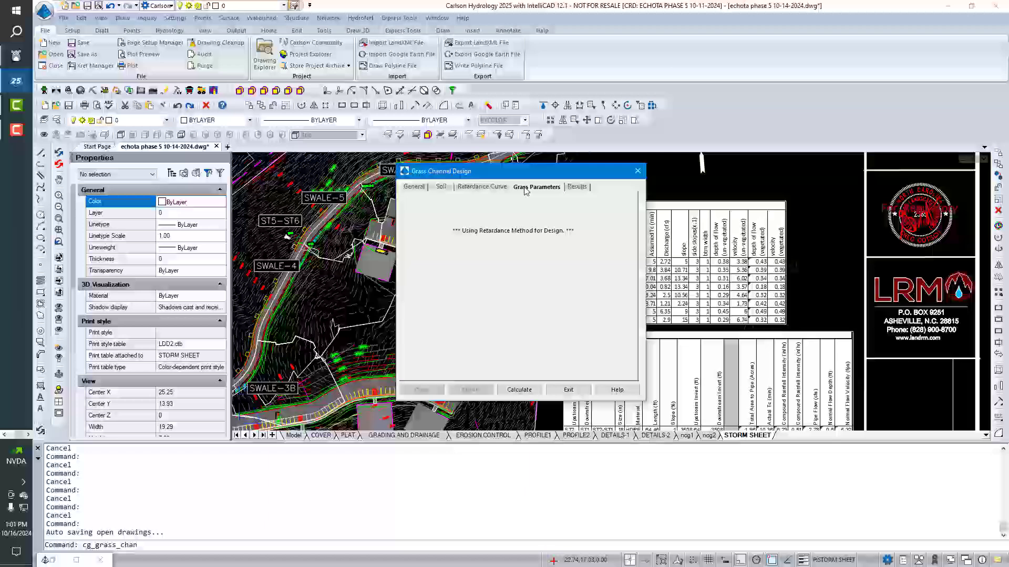
pyautogui.click(412, 188)
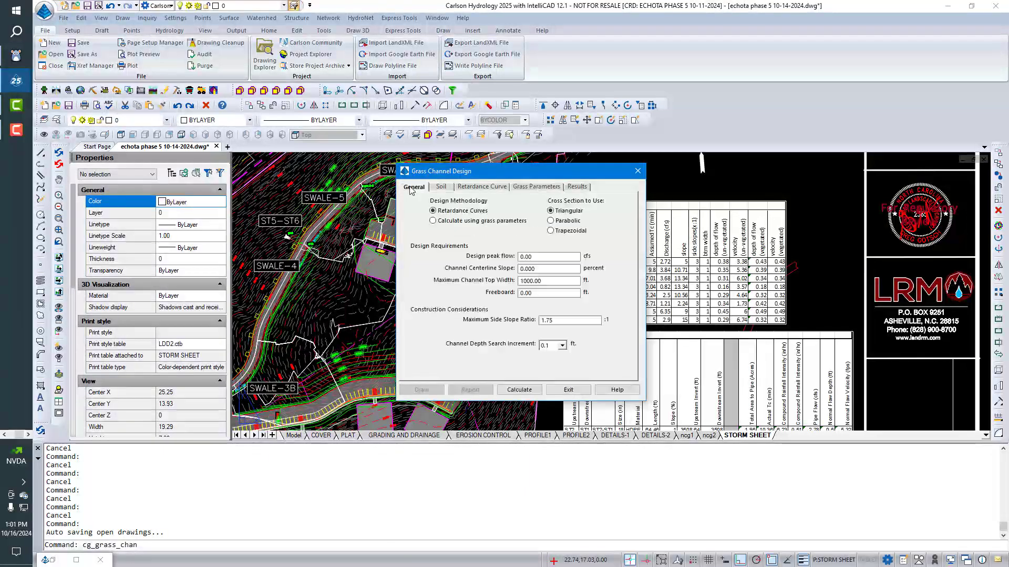
pyautogui.click(568, 390)
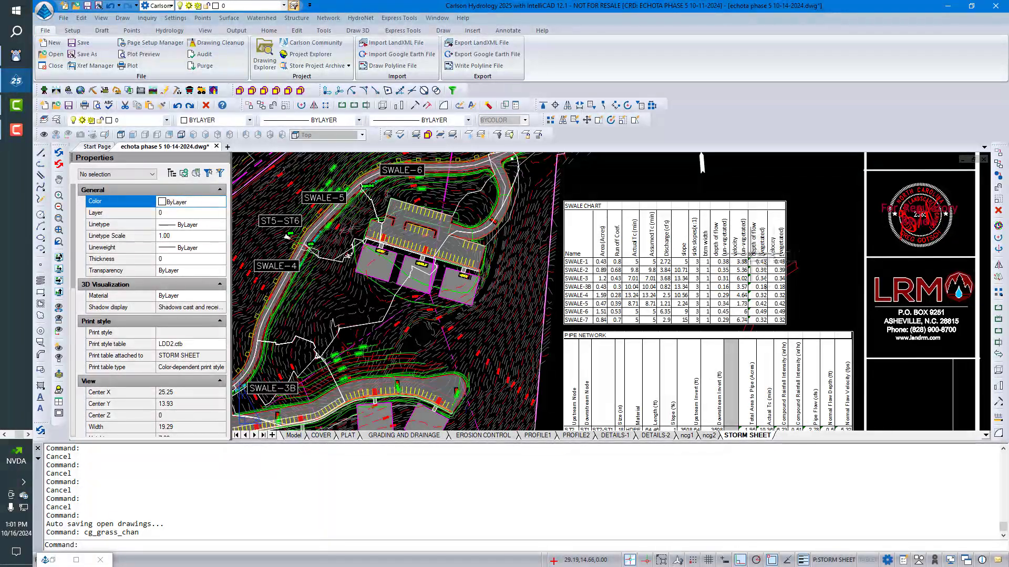
pyautogui.scroll(-4, 625, 258)
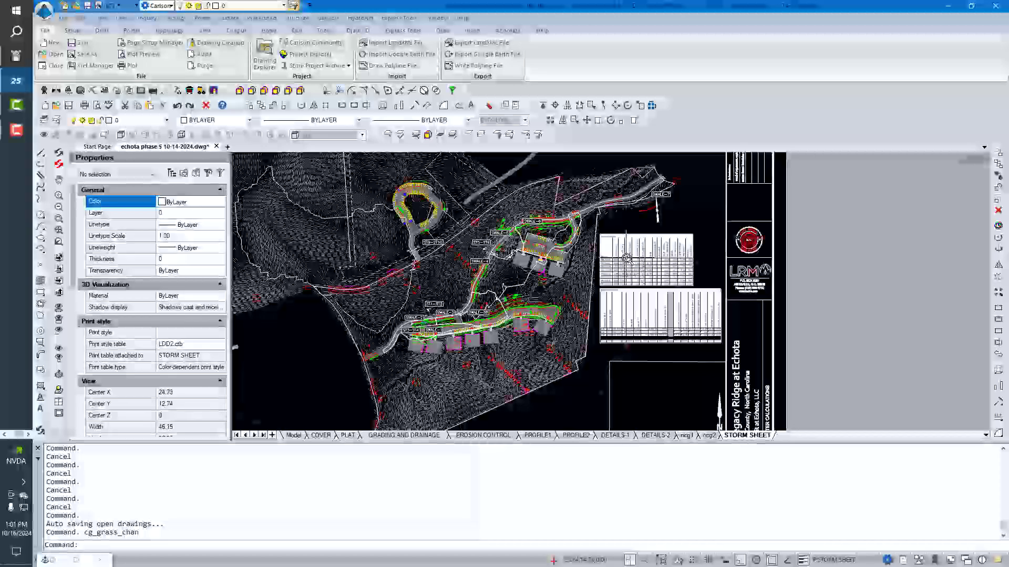
# Page through the plan set layouts from COVER to PROFILE2, and return through COVER to the GRADING AND DRAINAGE sheet
pyautogui.scroll(-3, 625, 257)
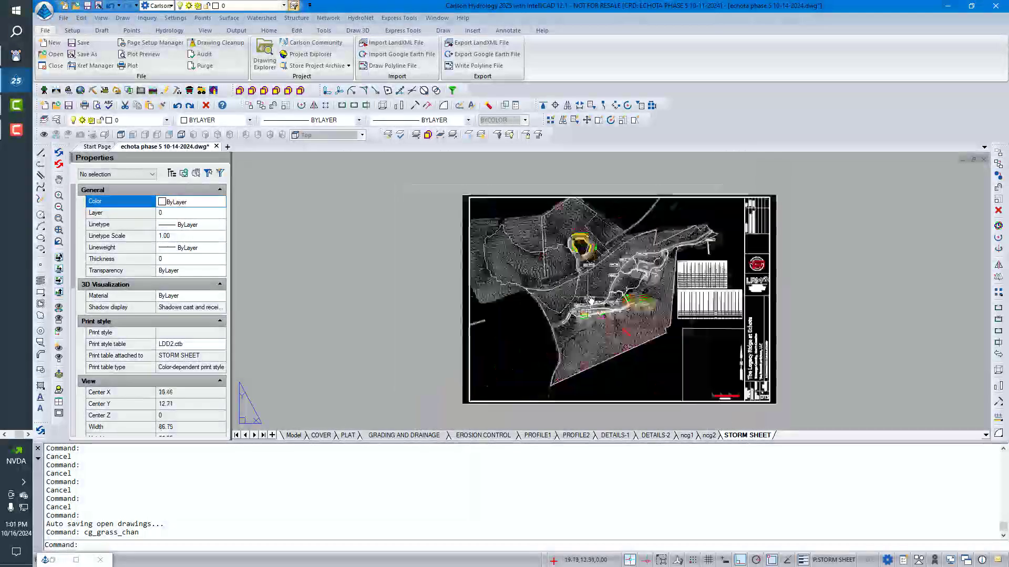
pyautogui.click(321, 435)
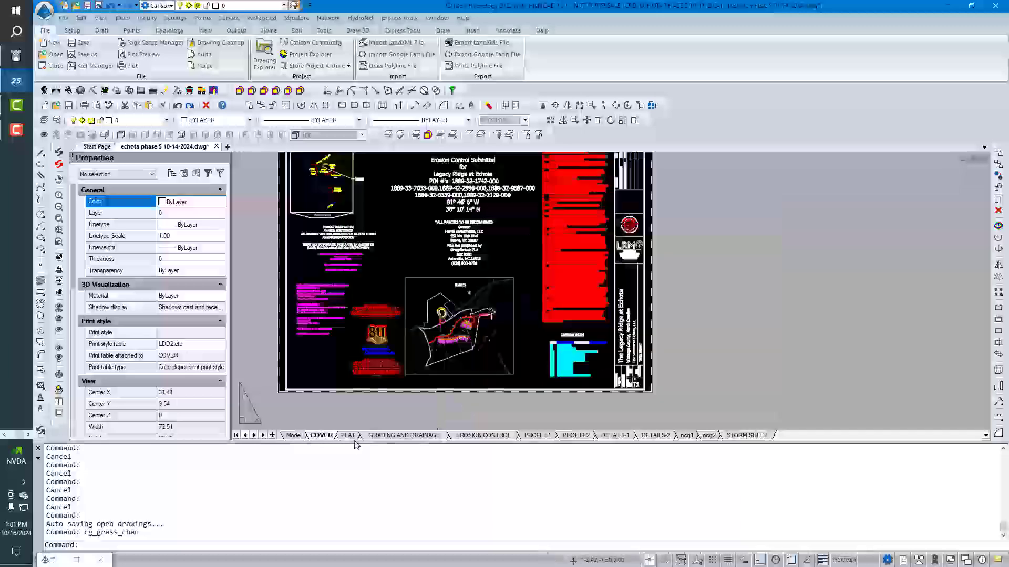
pyautogui.click(348, 436)
pyautogui.click(378, 436)
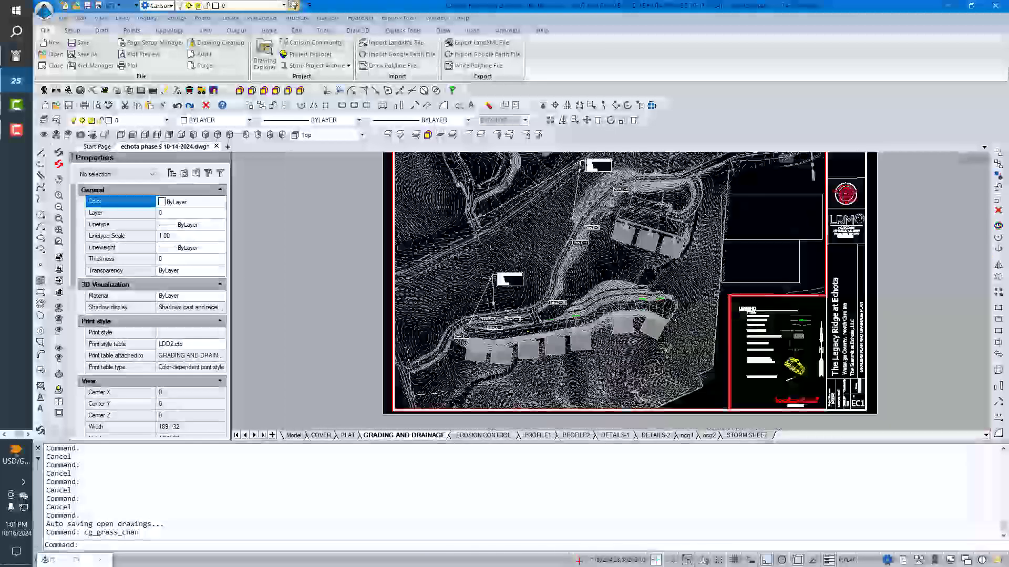
pyautogui.click(483, 435)
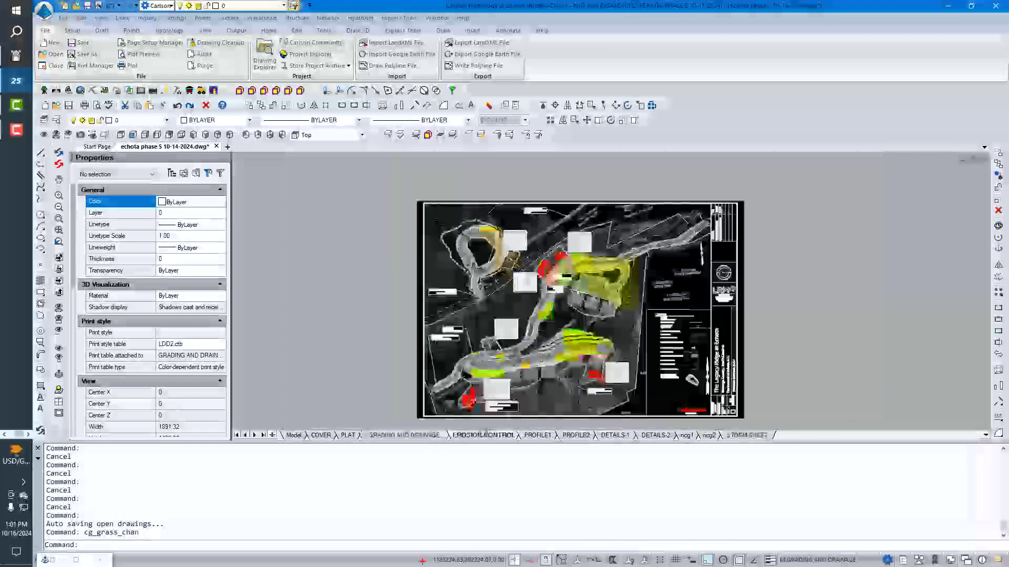
pyautogui.click(533, 437)
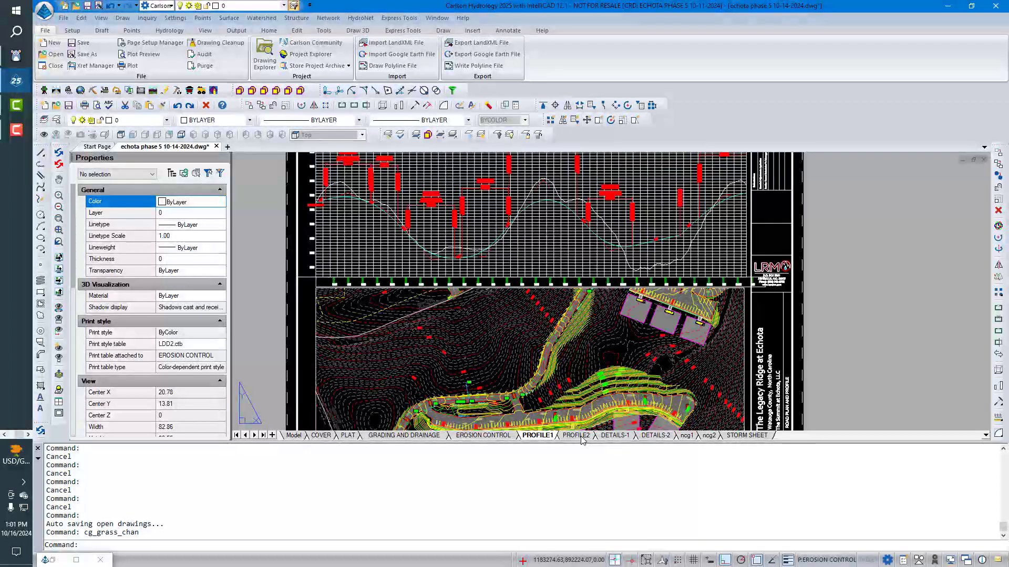
pyautogui.click(578, 436)
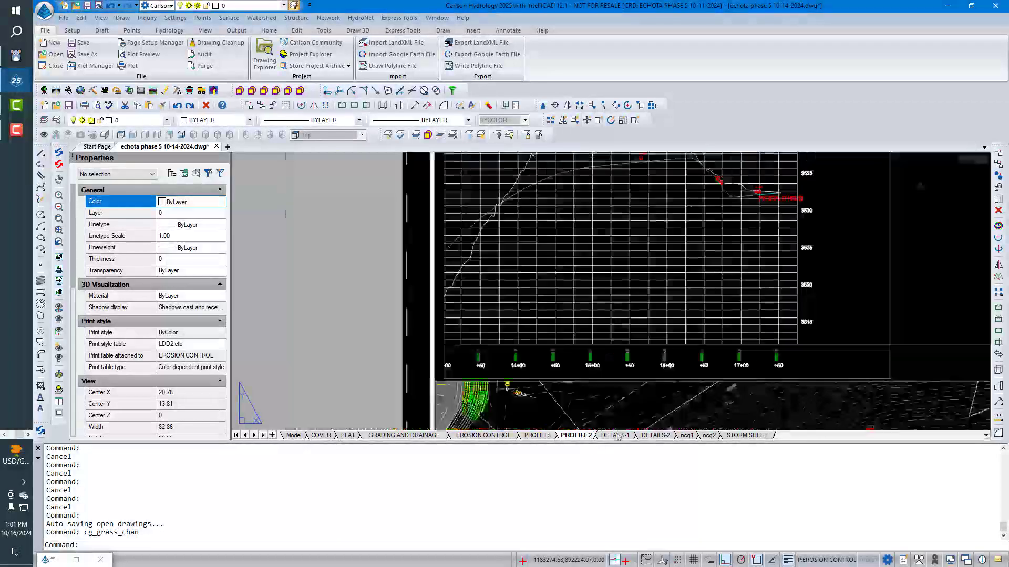
pyautogui.click(618, 436)
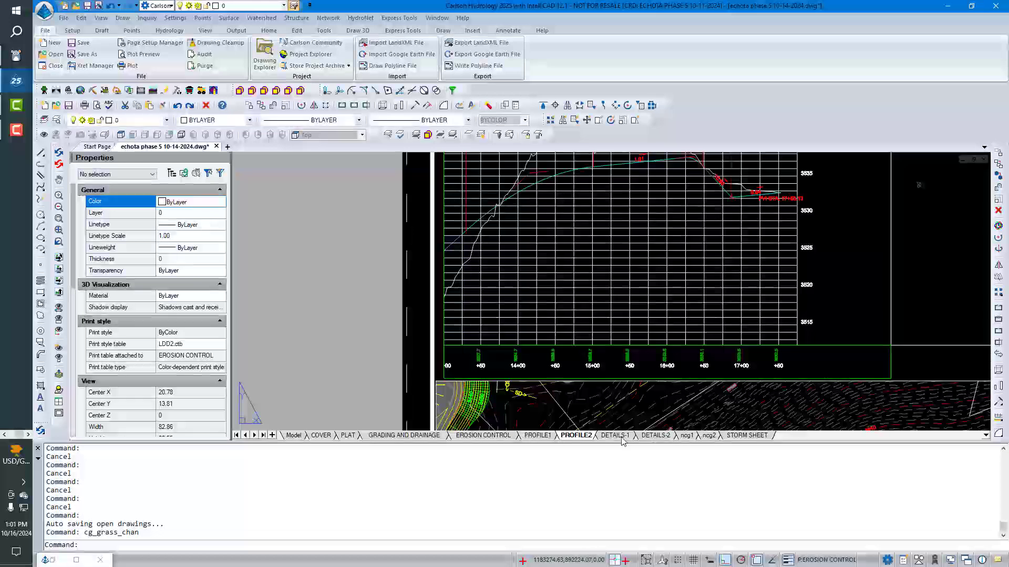
pyautogui.click(321, 436)
pyautogui.click(347, 436)
pyautogui.click(387, 436)
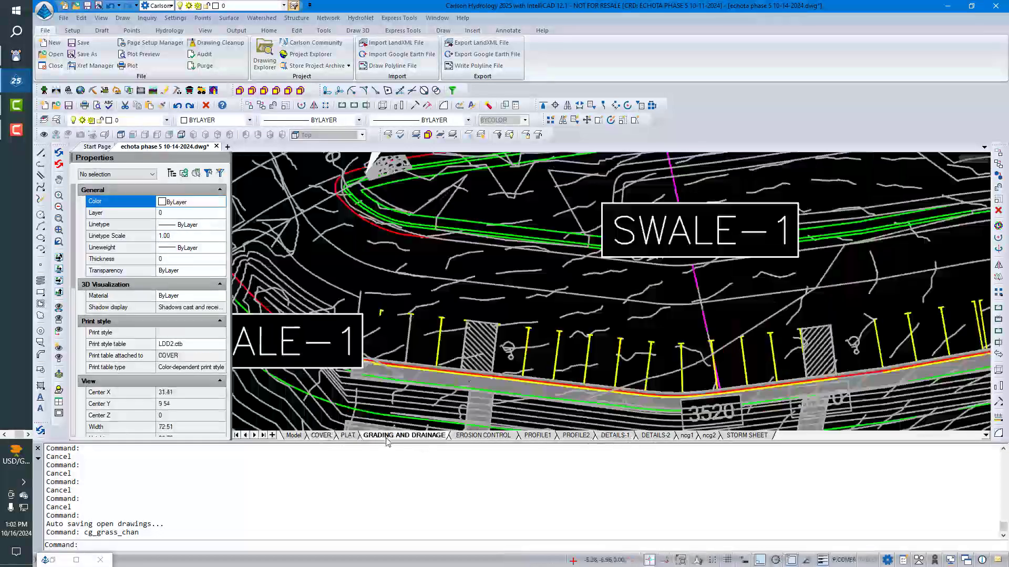
# Examine the COVER layout's drawing index and the PAGE, INDEX_NUM and SHEET_NAME attributes of its title block, leaving them unedited
pyautogui.click(321, 436)
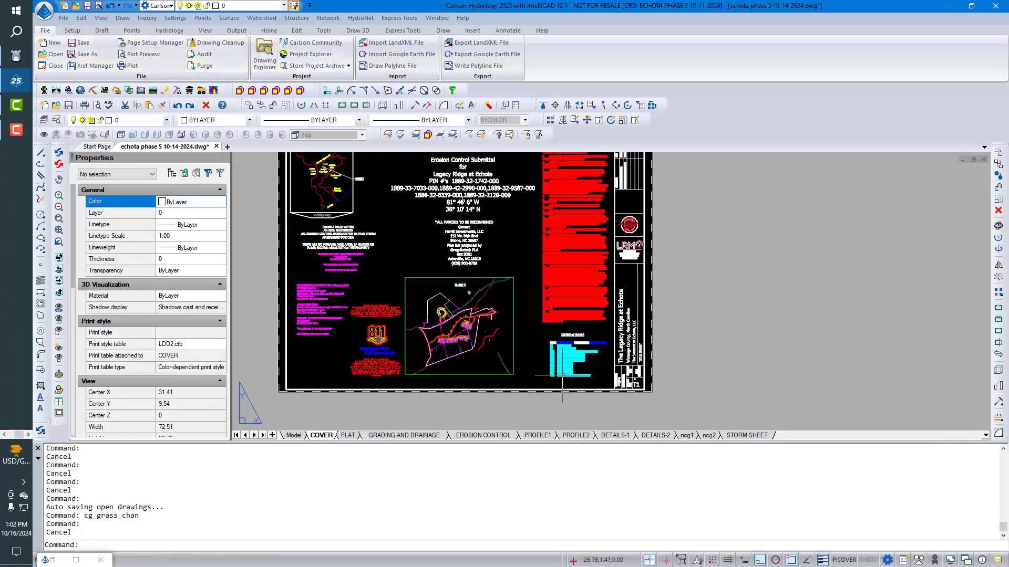
pyautogui.scroll(5, 562, 375)
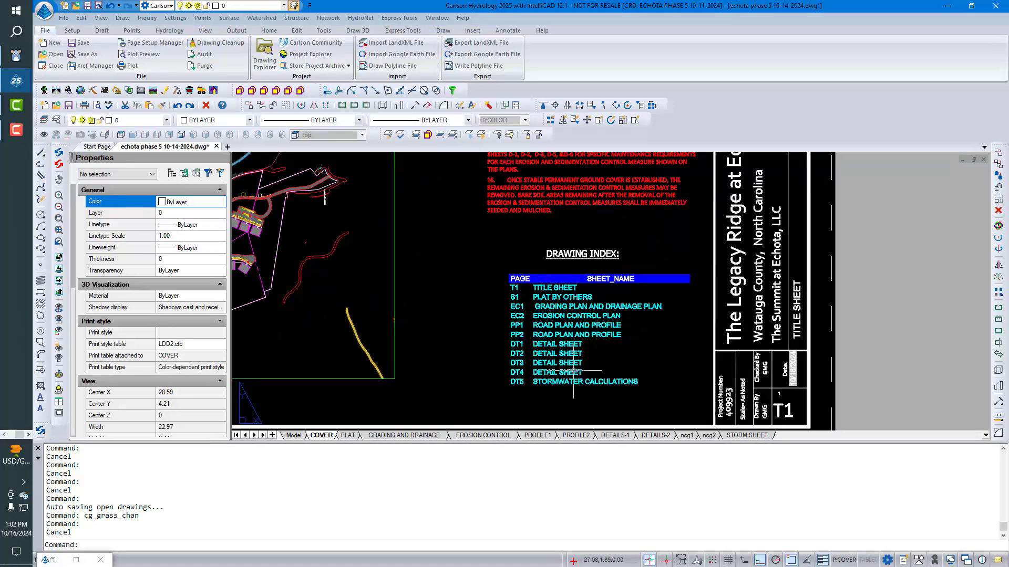
pyautogui.click(788, 405)
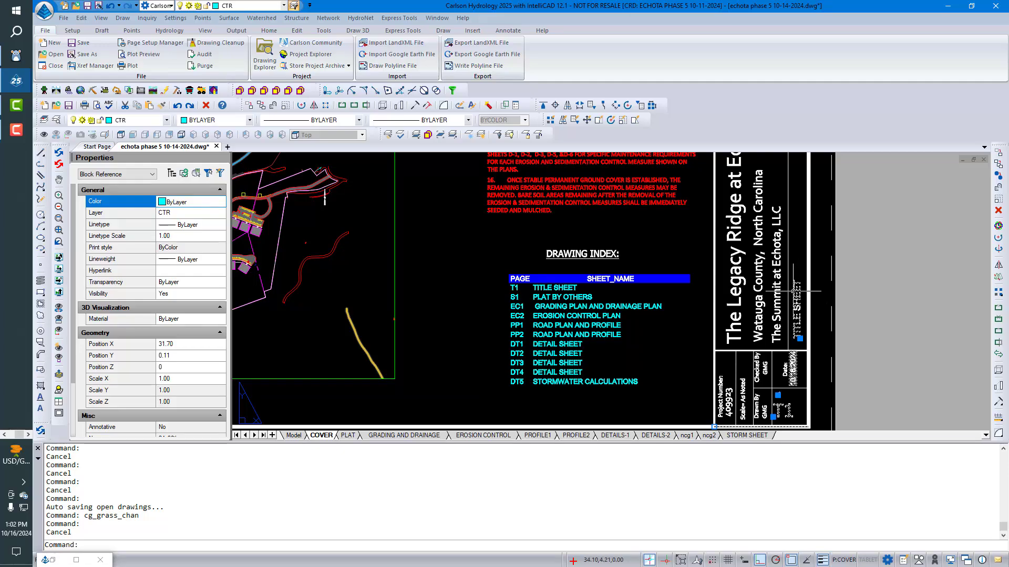
pyautogui.press('Escape')
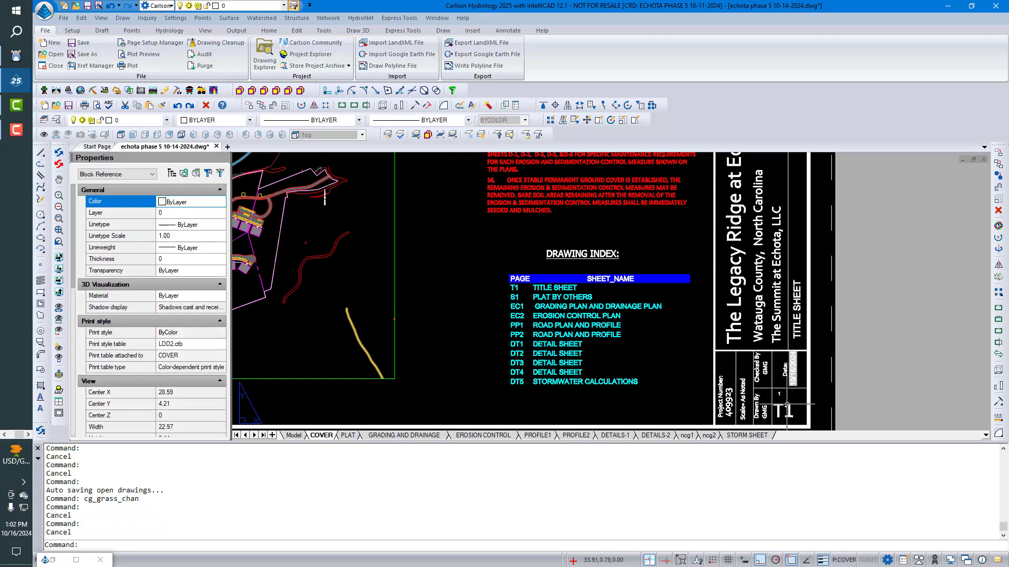
pyautogui.doubleClick(787, 404)
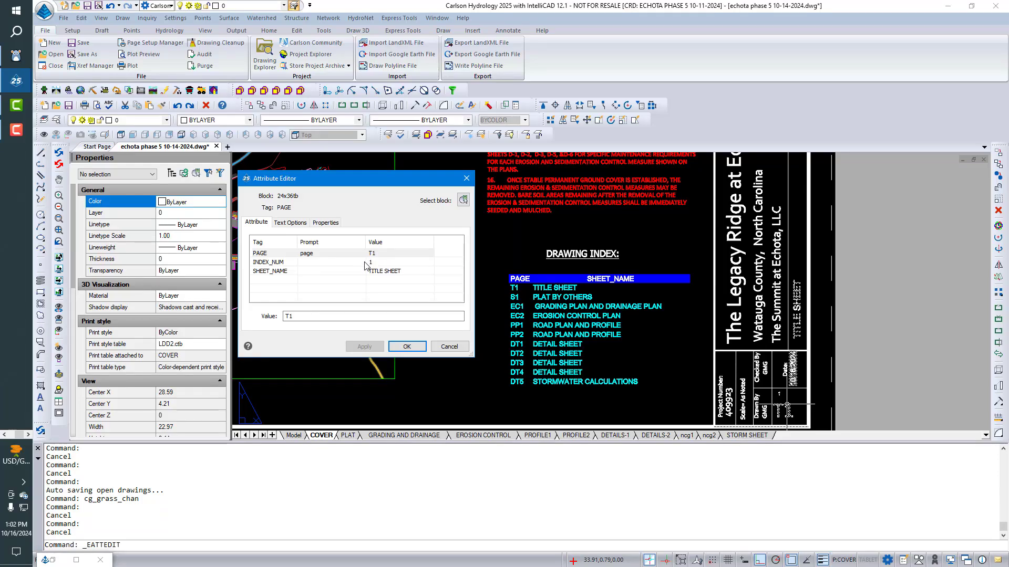
pyautogui.click(449, 346)
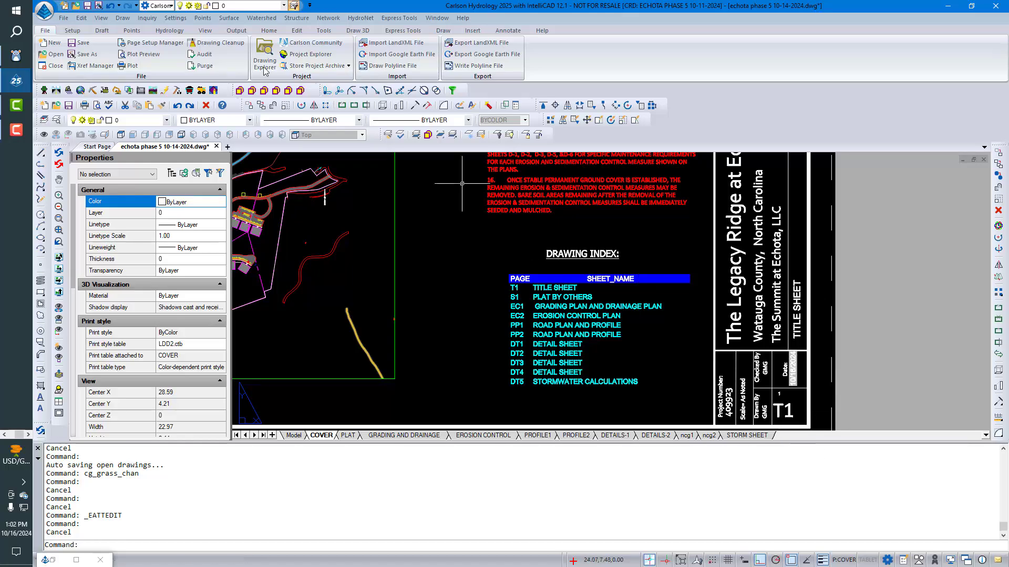
# Start a Block Data Report on all entities from the COVER layout
pyautogui.click(147, 19)
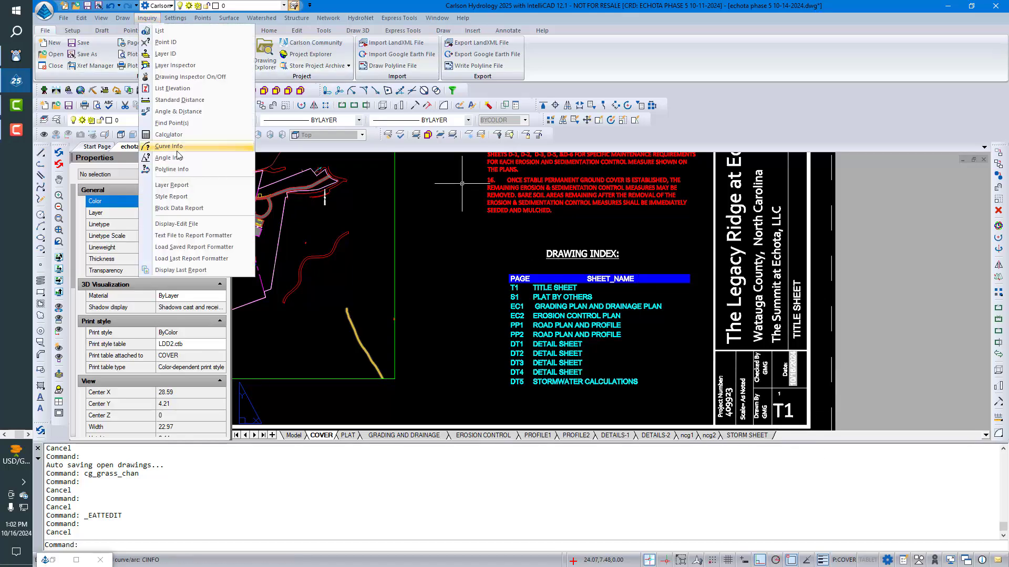
pyautogui.click(178, 208)
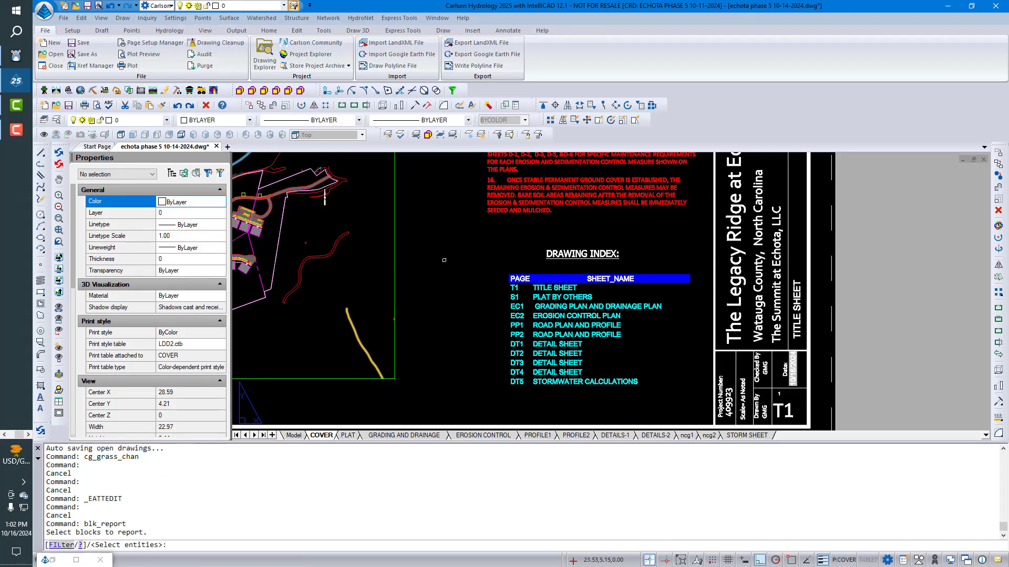
pyautogui.write('all')
pyautogui.press('Return')
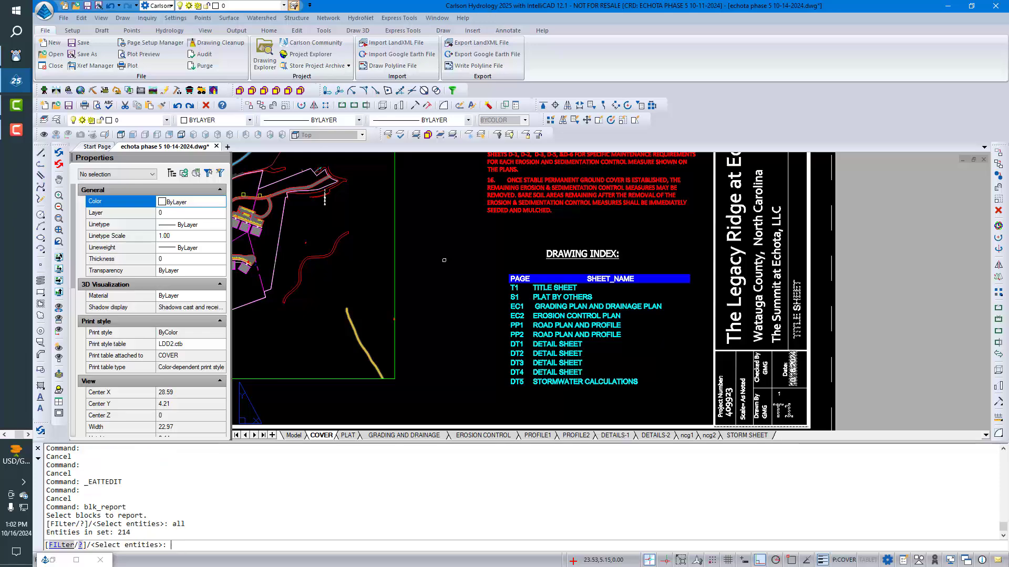
pyautogui.press('Return')
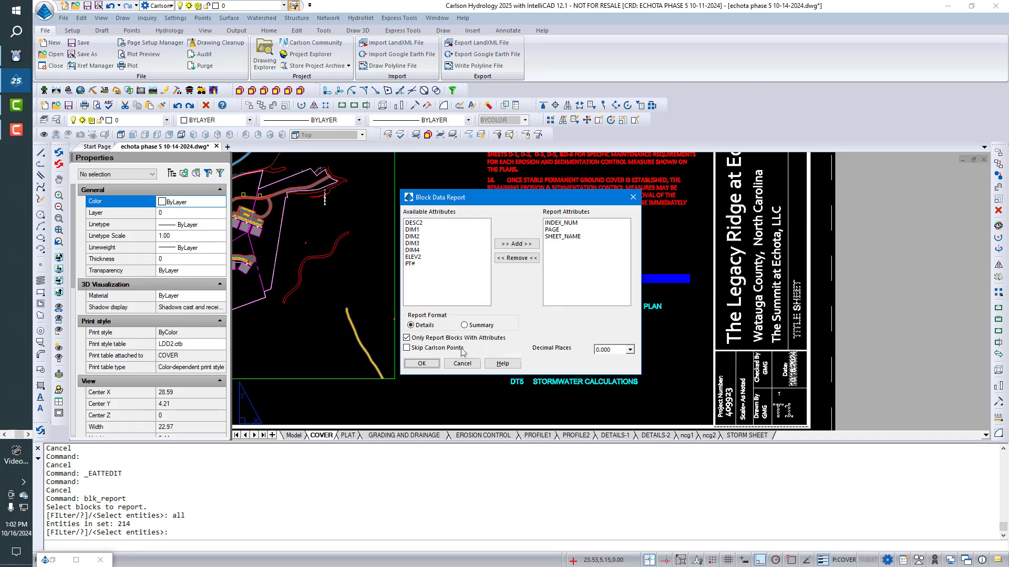
# Accept INDEX_NUM, PAGE and SHEET_NAME as detailed report attributes and output the report as a table entity
pyautogui.click(422, 364)
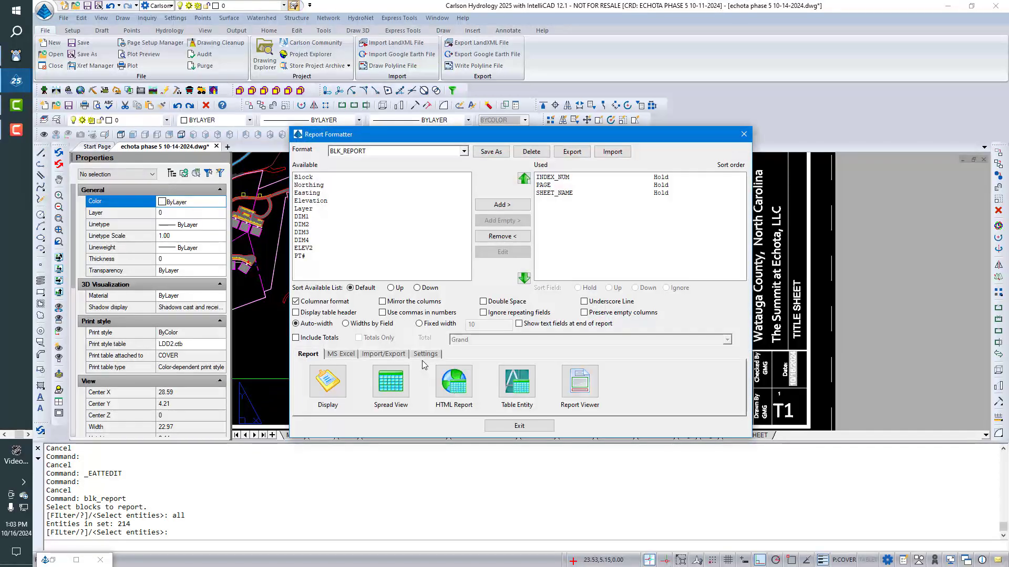
pyautogui.click(522, 385)
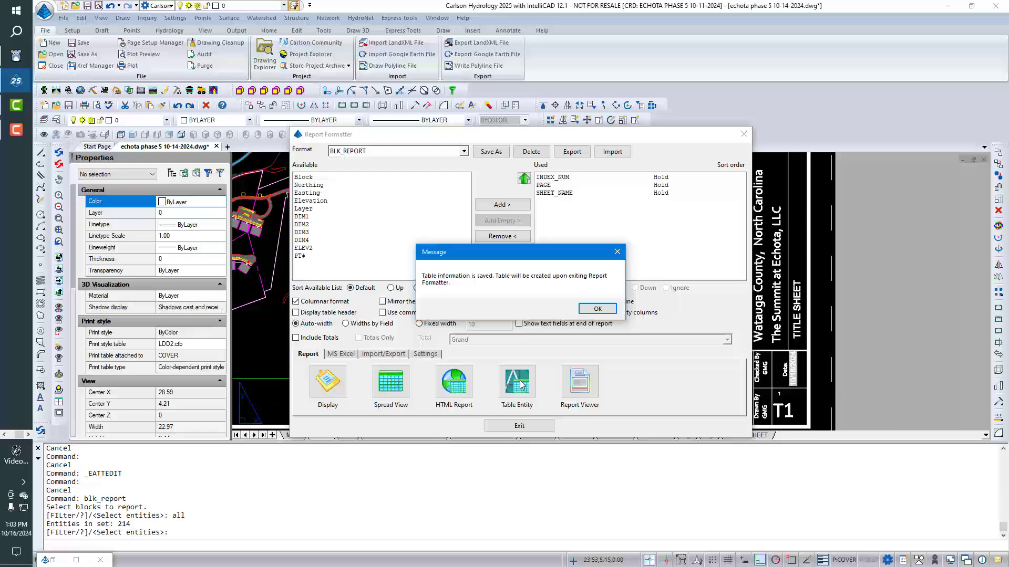
pyautogui.click(598, 309)
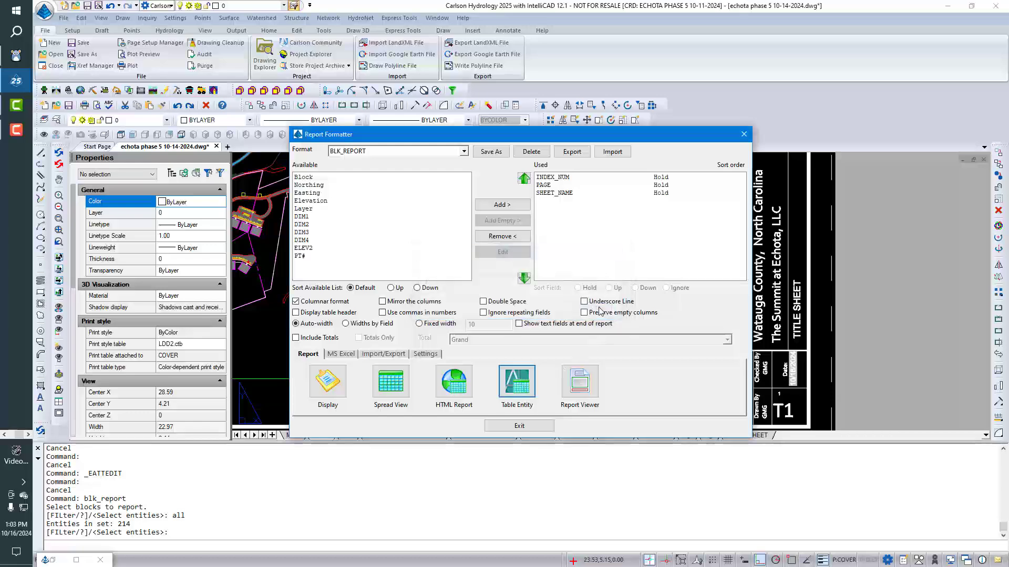
pyautogui.click(520, 427)
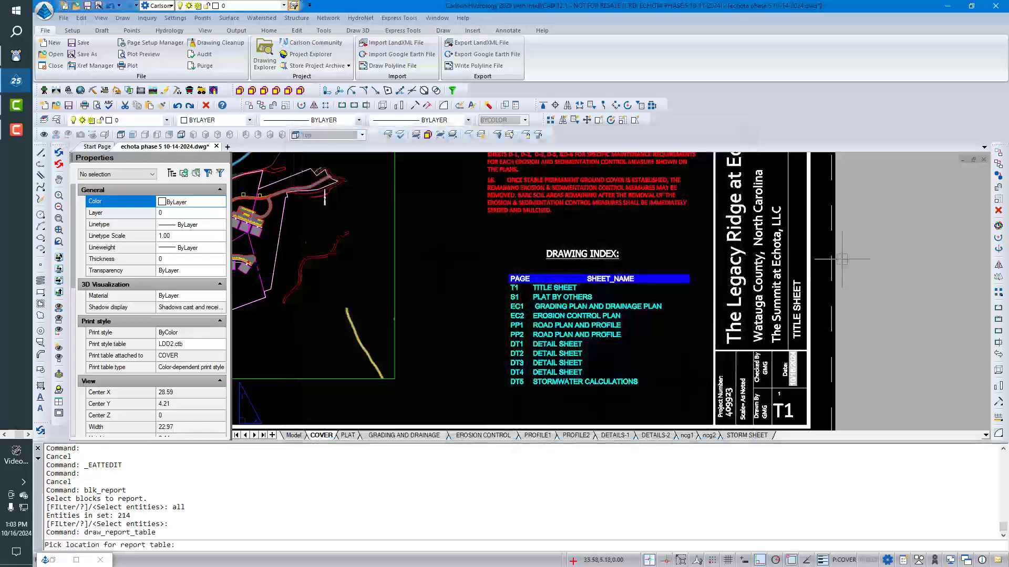
# Place the report table in the empty space beside the cover sheet's title block, sorted by INDEX_NUM in ascending order
pyautogui.moveTo(873, 232); pyautogui.dragTo(622, 191, button='middle')
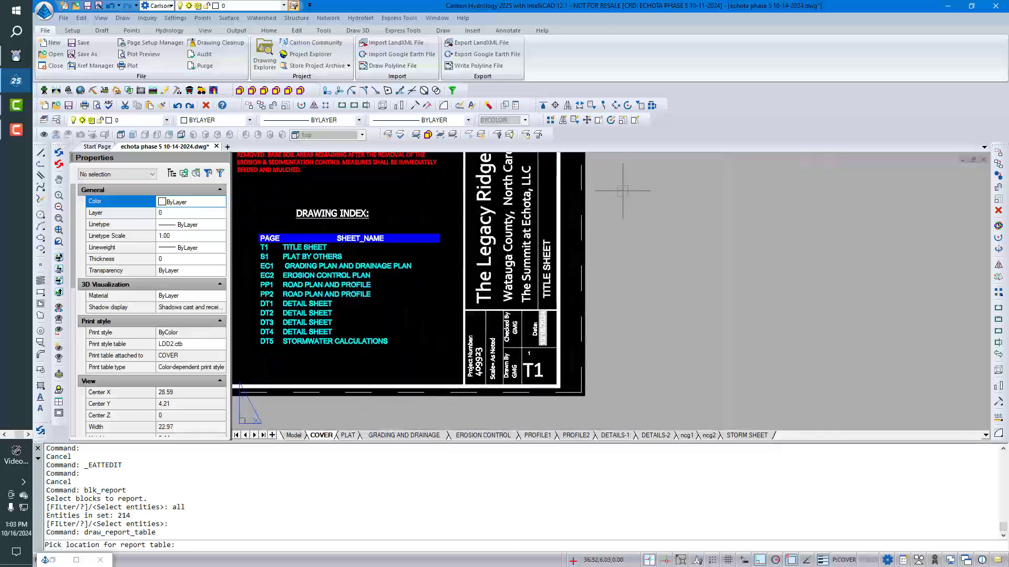
pyautogui.click(642, 219)
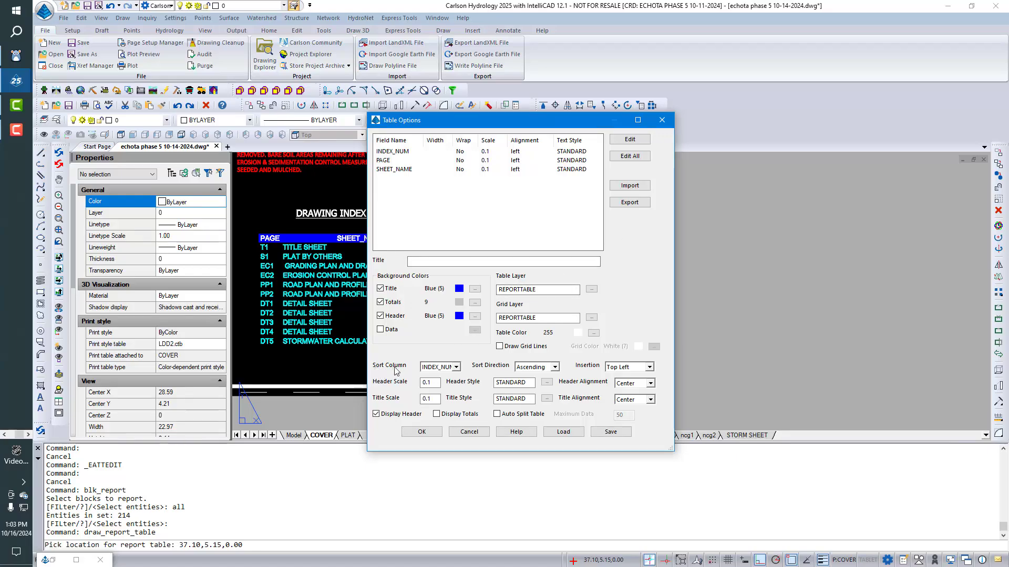
pyautogui.click(455, 368)
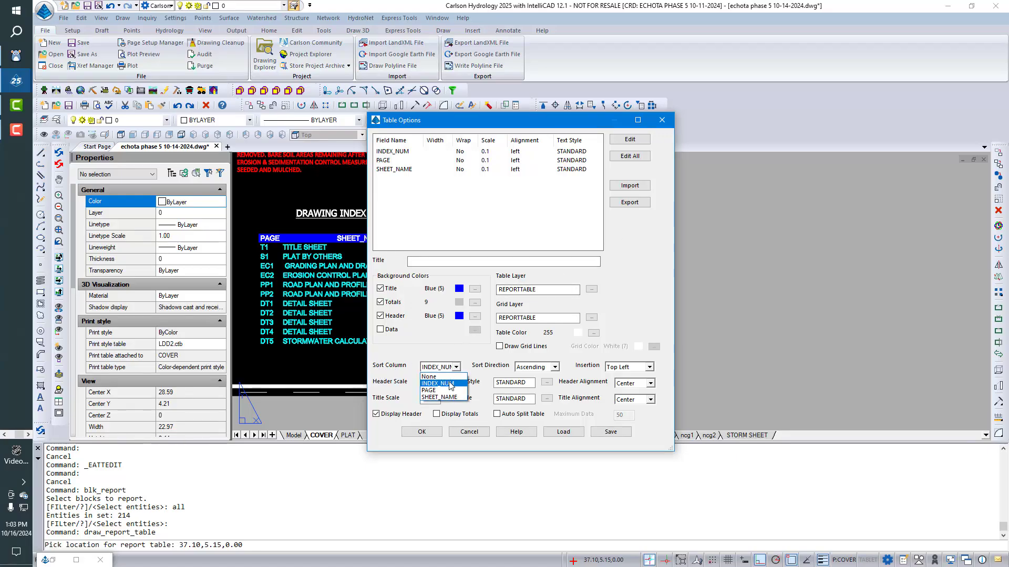
pyautogui.click(451, 385)
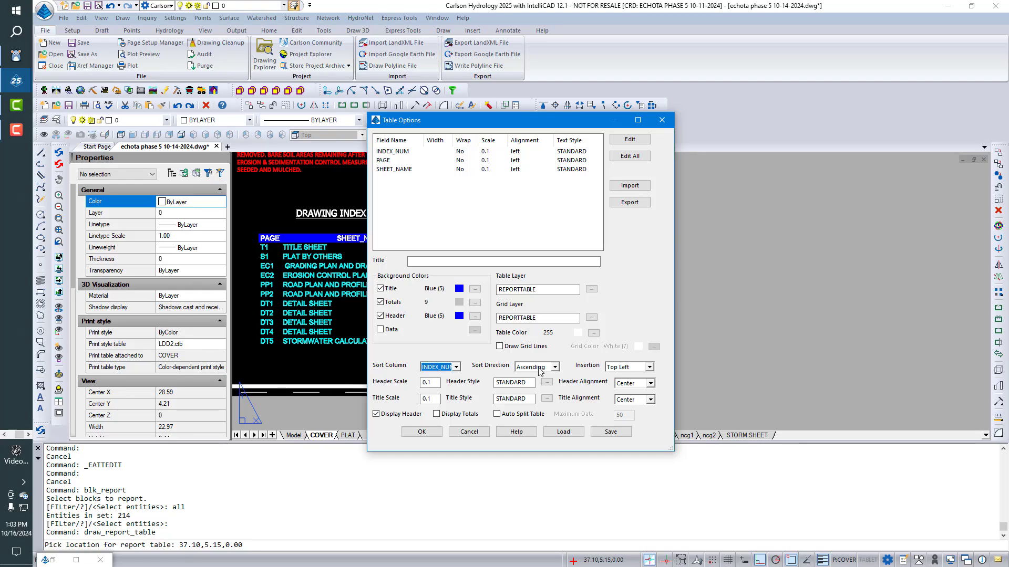
pyautogui.click(419, 432)
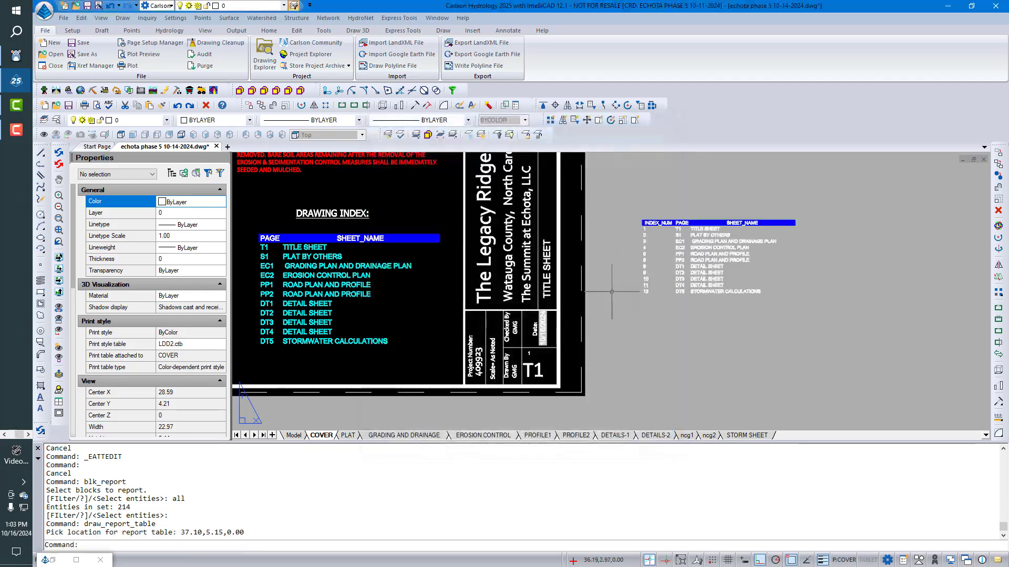
# Check the entries of the new sheet index table beside the cover sheet, and erase that table
pyautogui.scroll(4, 777, 223)
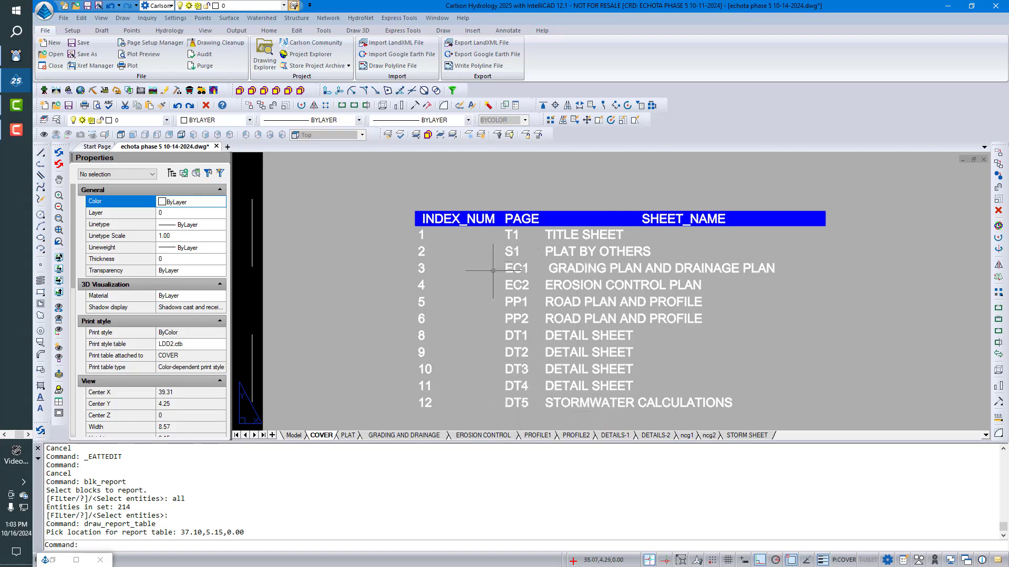
pyautogui.scroll(-3, 625, 292)
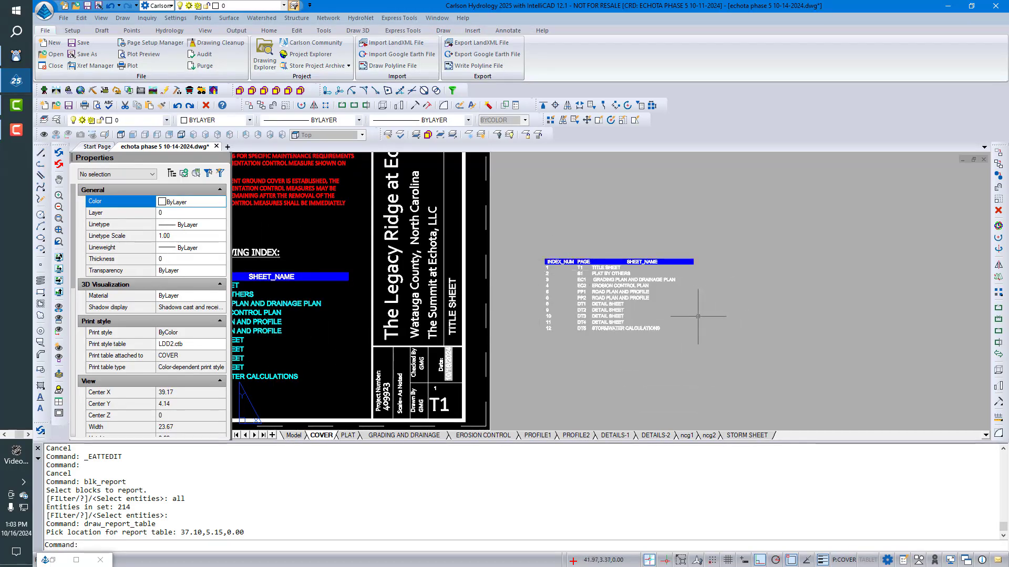
pyautogui.press('Escape')
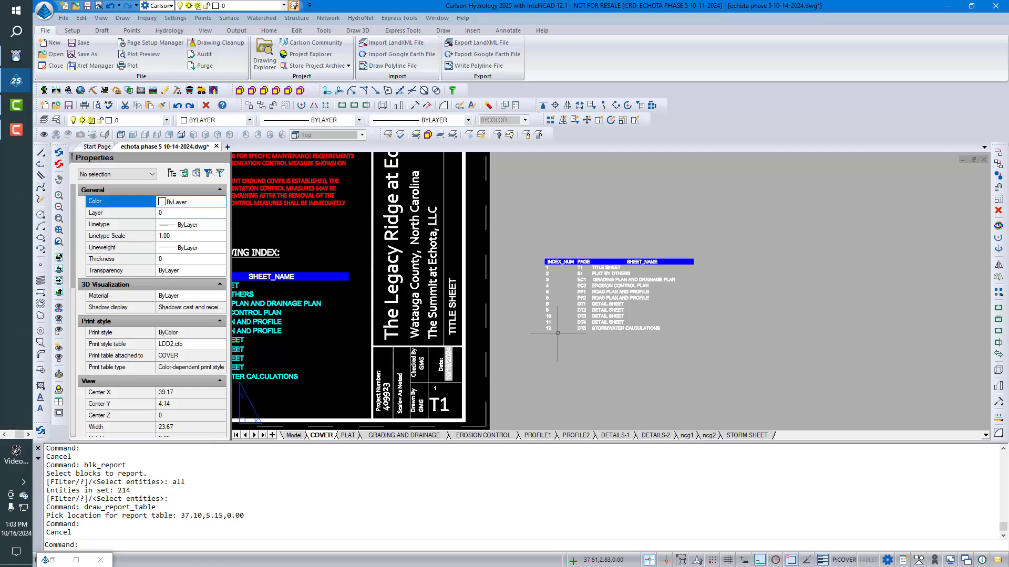
pyautogui.write('e')
pyautogui.press('Return')
pyautogui.click(715, 335)
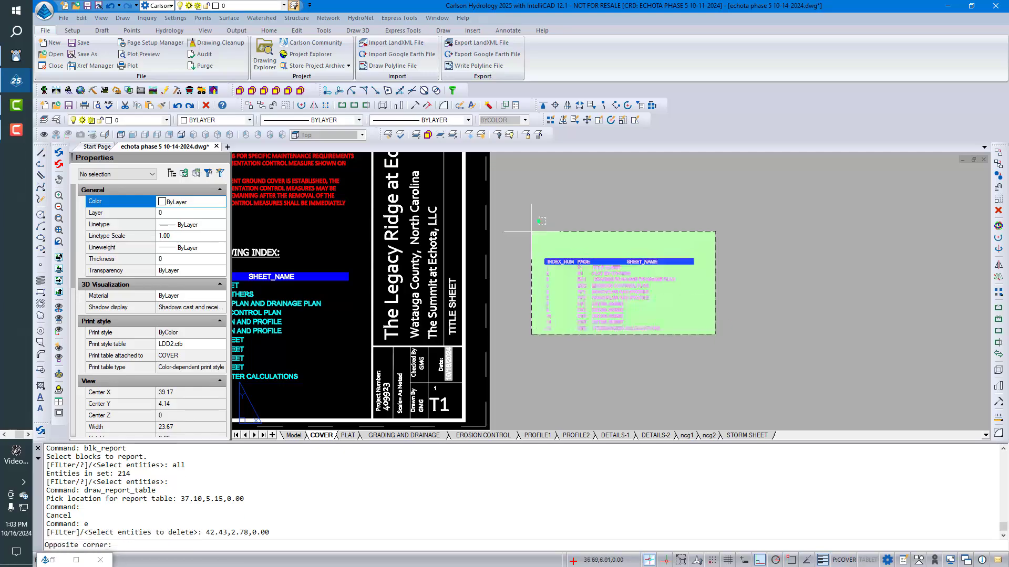
pyautogui.click(531, 231)
pyautogui.press('Return')
pyautogui.write('ze')
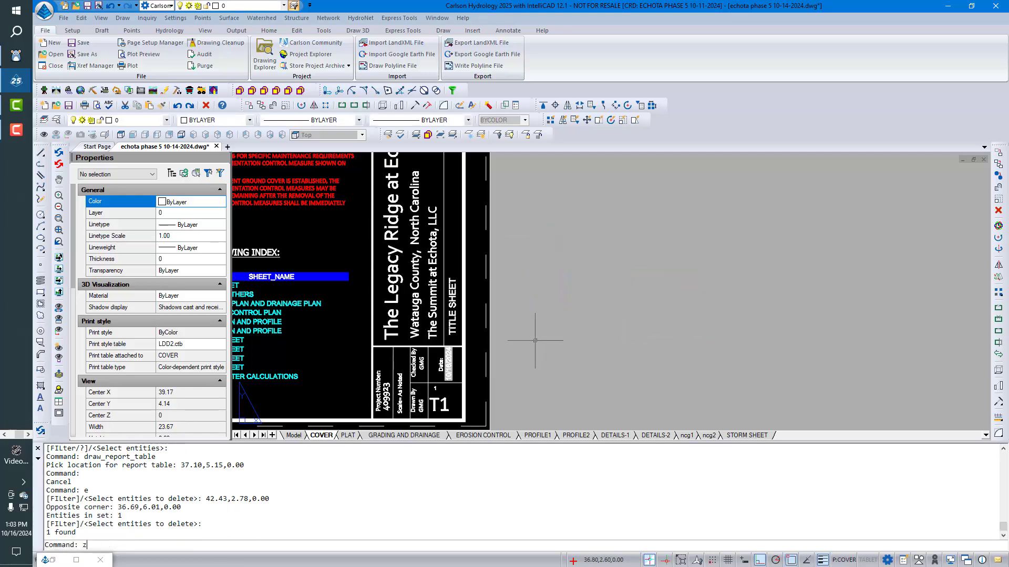
pyautogui.press('Return')
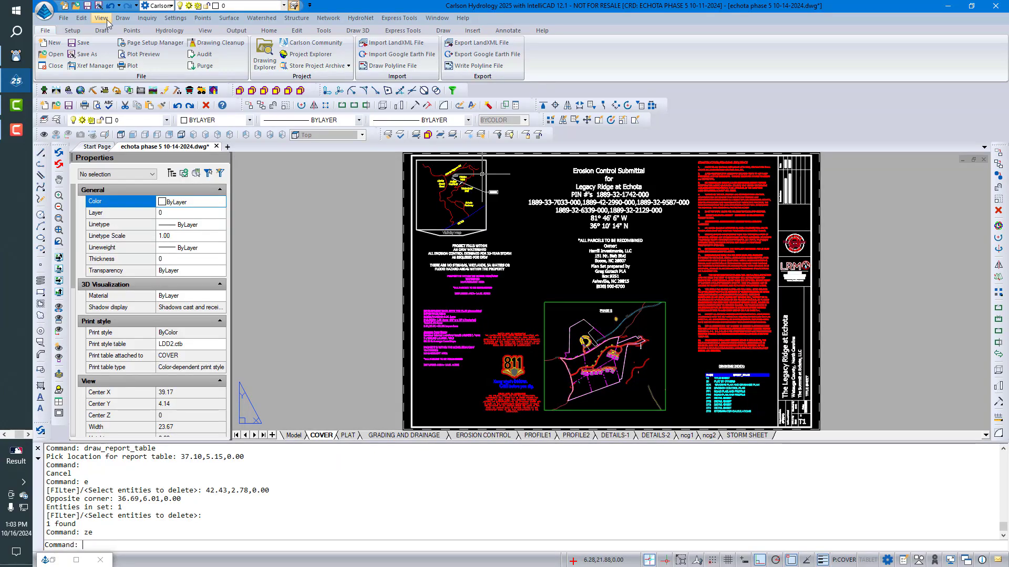